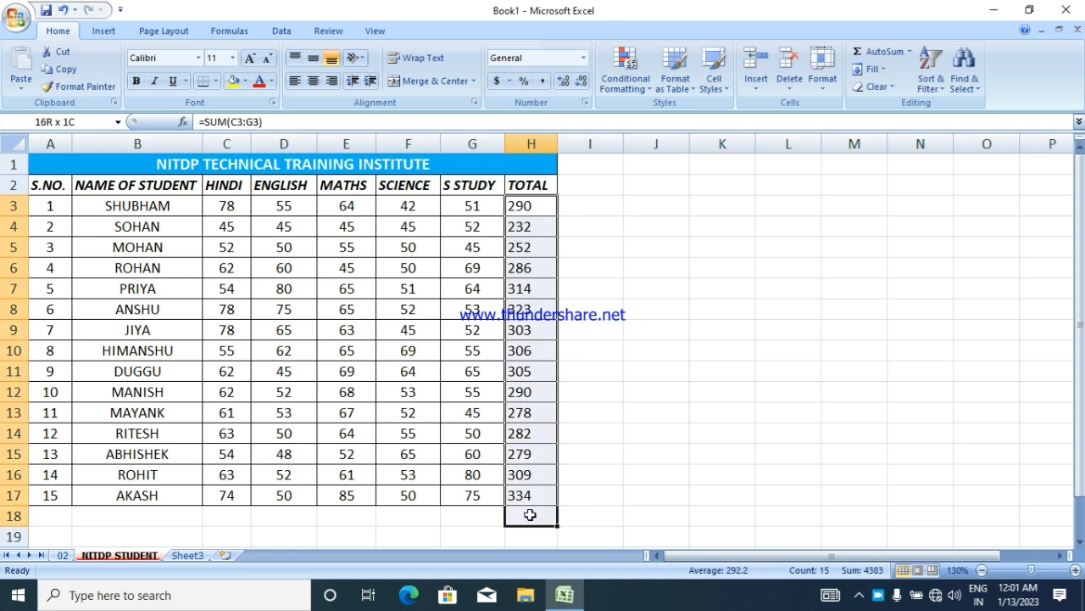
Center-align the student totals in H3:H17
{"action": "left_click", "coordinate": [313, 80]}
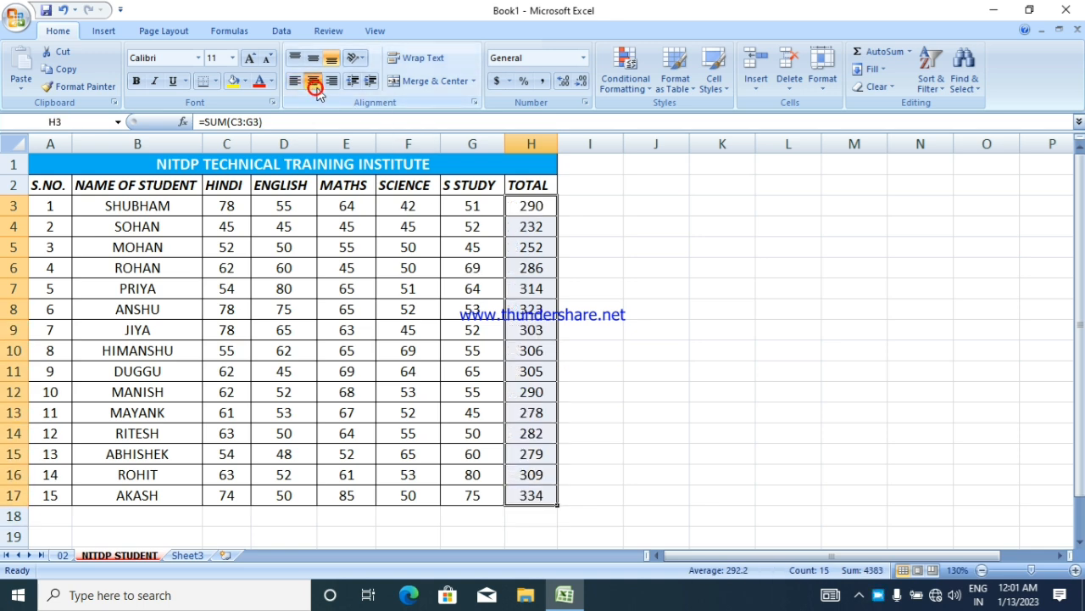
{"action": "left_click", "coordinate": [713, 258]}
Add the column header AVERAGE in cell I2, beside TOTAL
{"action": "left_click", "coordinate": [583, 186]}
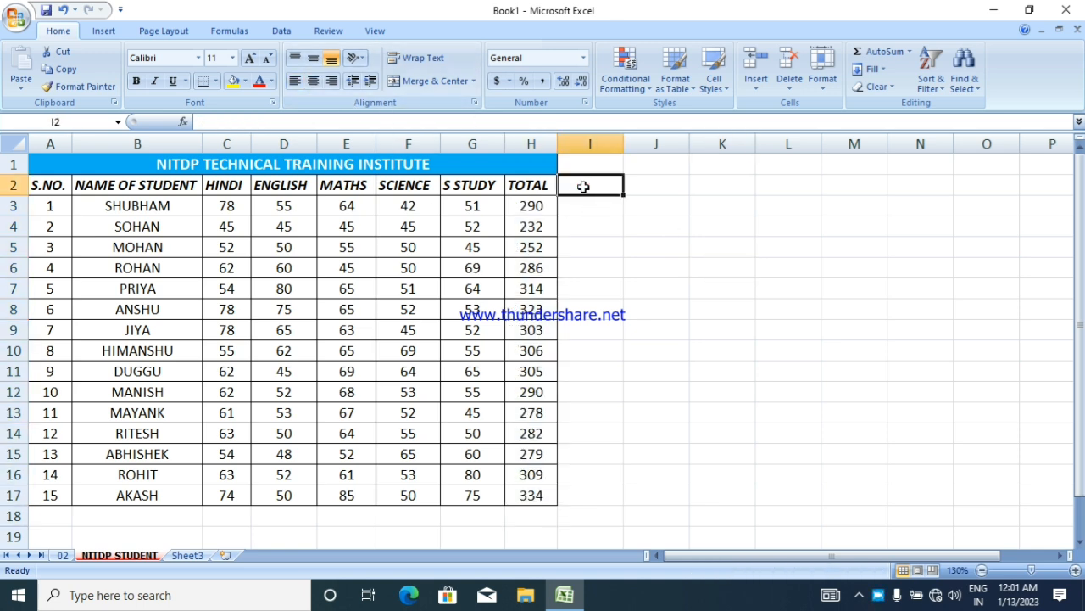
{"action": "type", "text": "AVERAGE"}
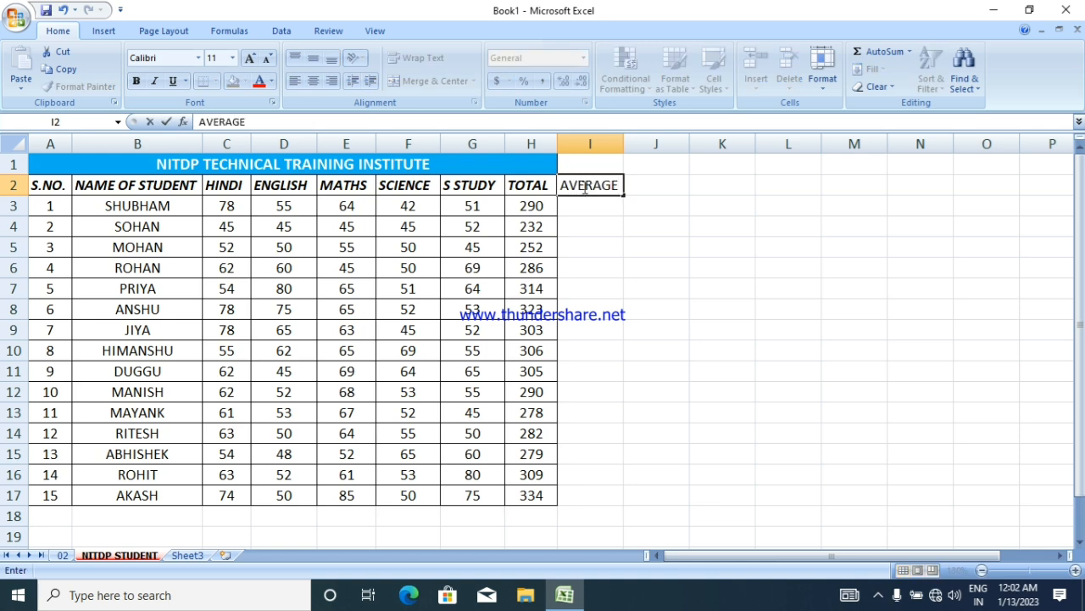
{"action": "left_click", "coordinate": [683, 214]}
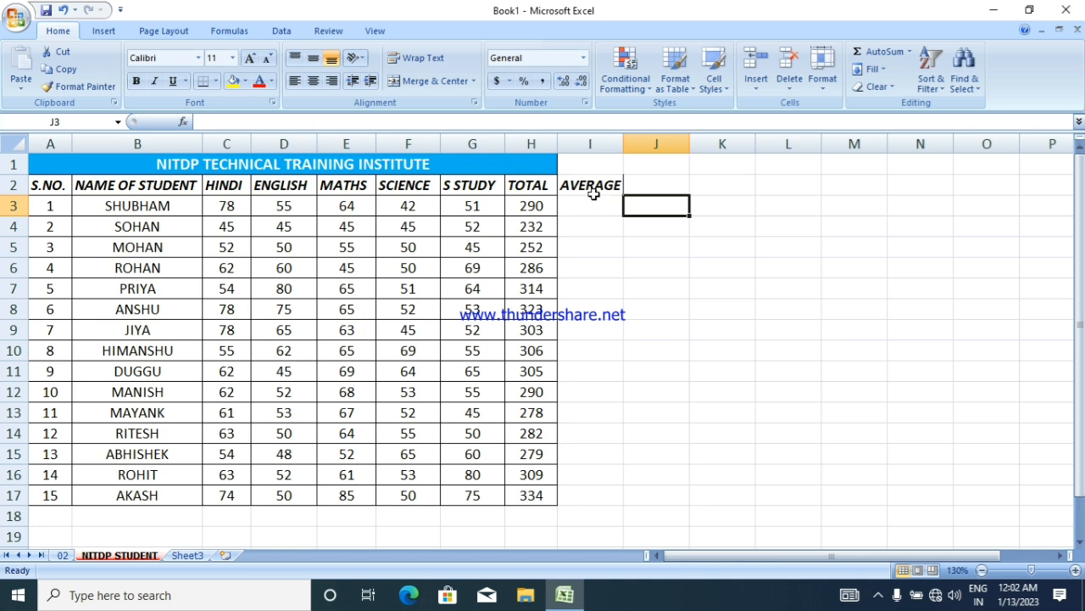
Apply all borders to the AVERAGE column from I2 to I17
{"action": "left_click_drag", "start_coordinate": [587, 184], "coordinate": [589, 498]}
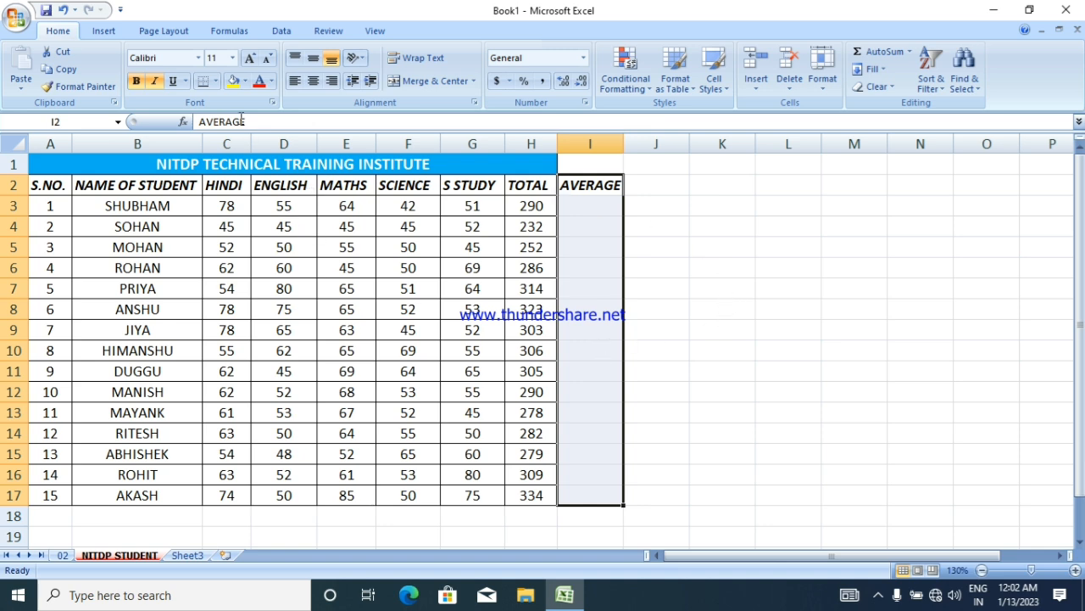
{"action": "left_click", "coordinate": [216, 81]}
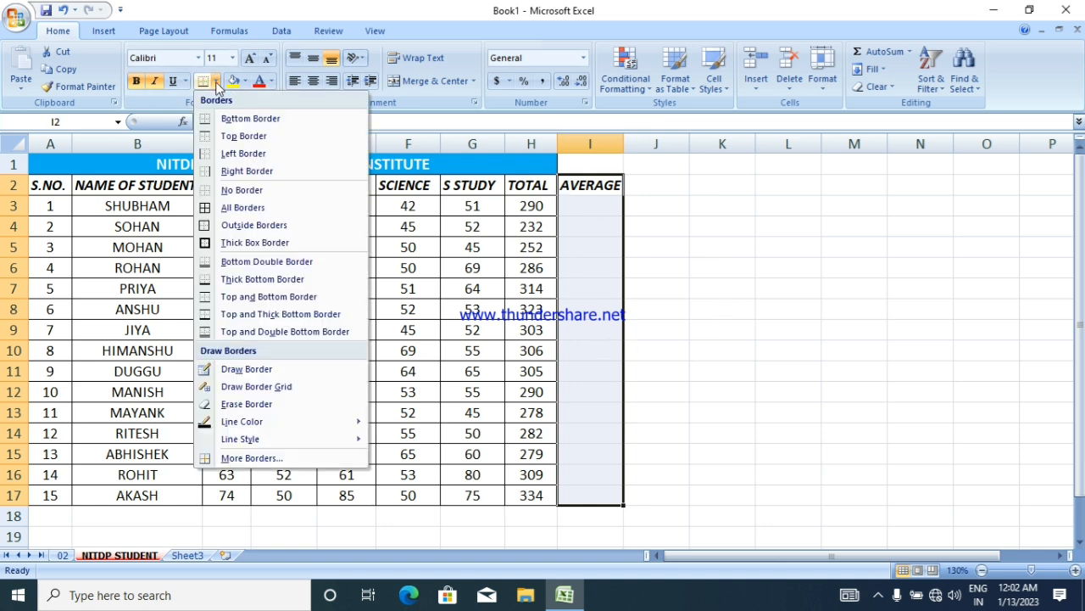
{"action": "left_click", "coordinate": [219, 209]}
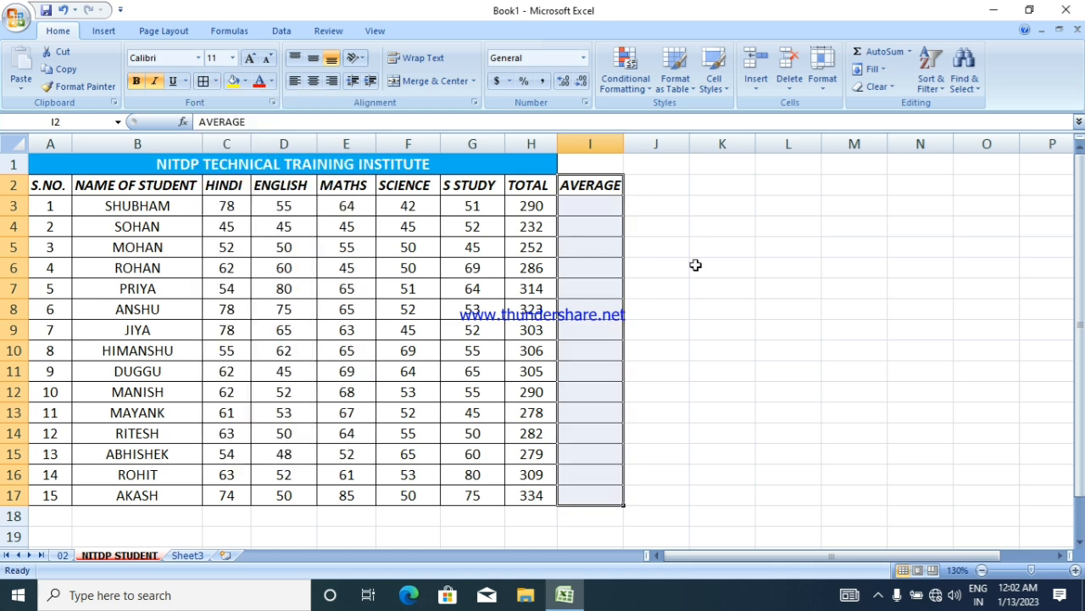
{"action": "left_click", "coordinate": [767, 266]}
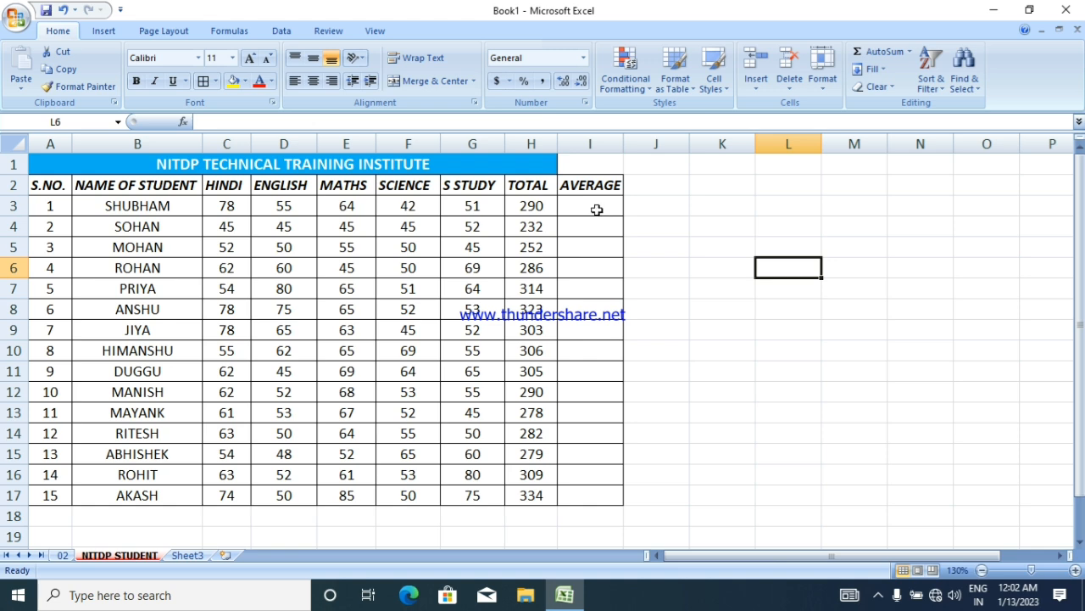
Examine the first student's five subject marks and total in row 3, from C3 to H3
{"action": "left_click", "coordinate": [597, 209]}
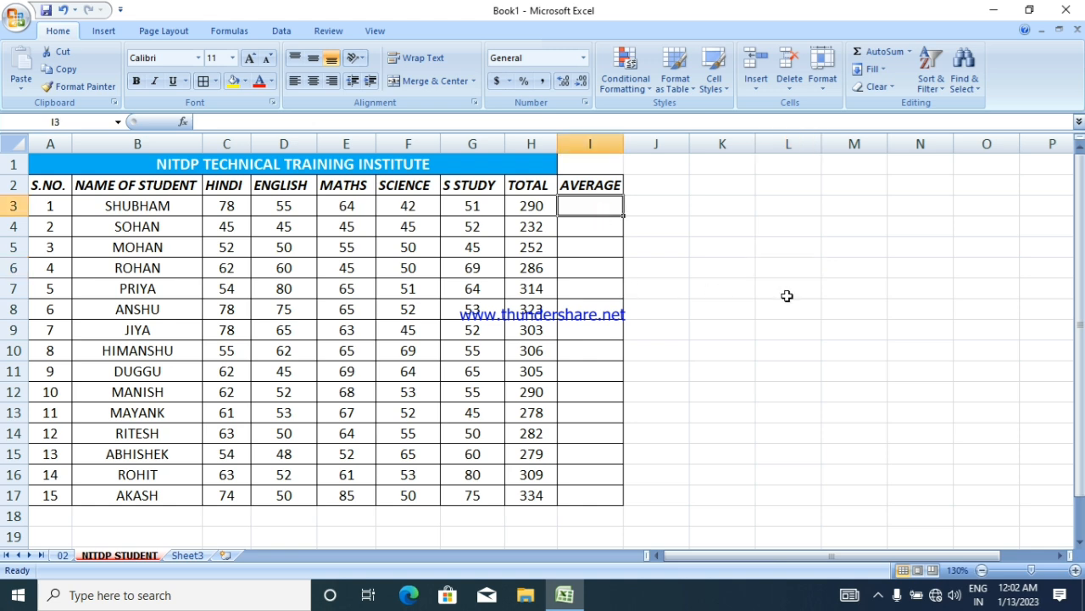
{"action": "left_click", "coordinate": [845, 209]}
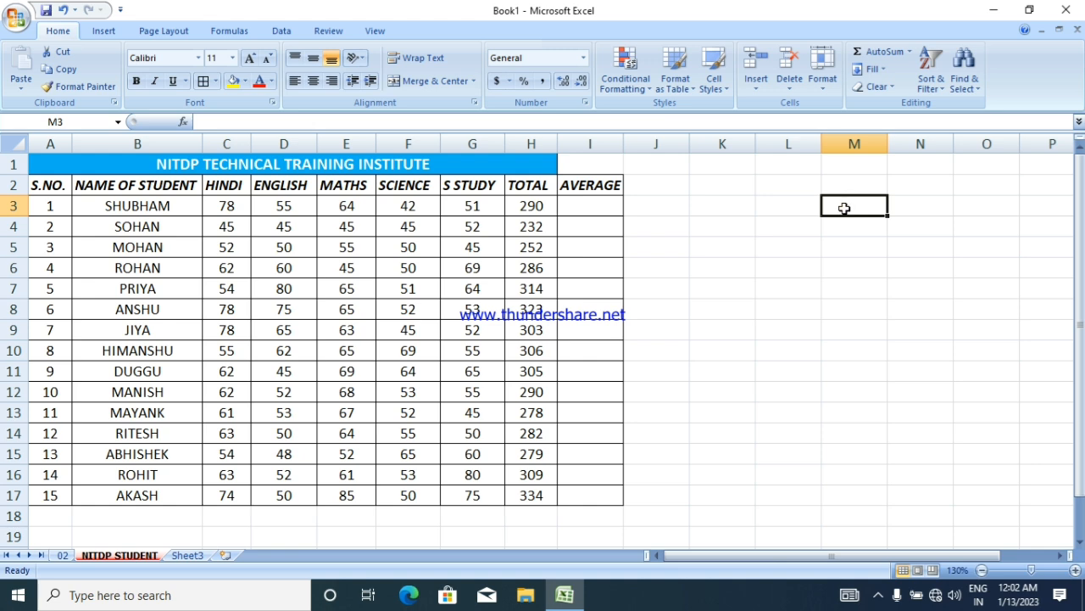
{"action": "left_click", "coordinate": [226, 208]}
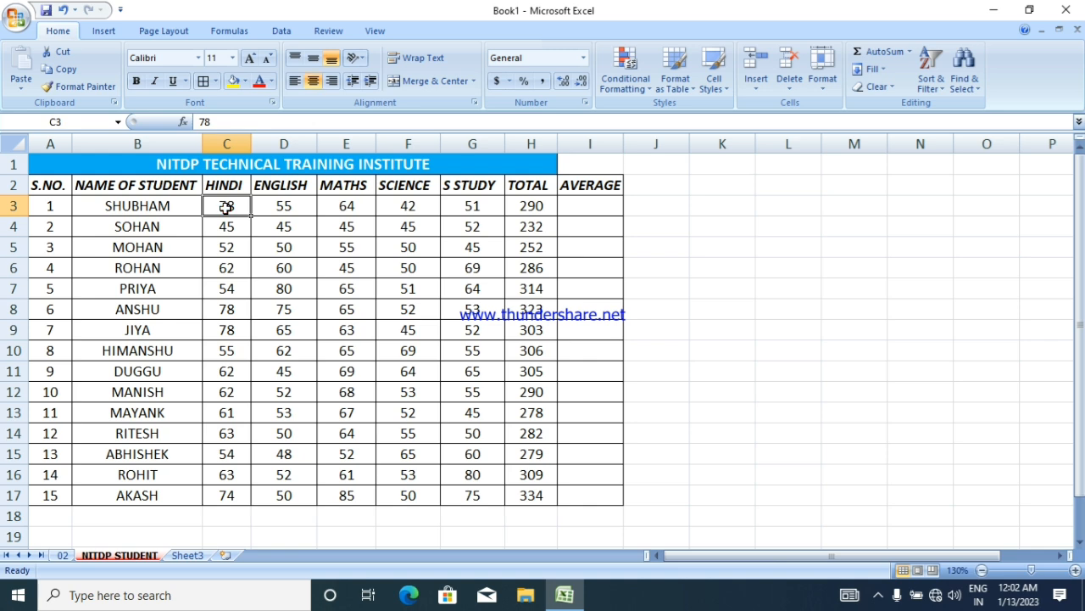
{"action": "left_click", "coordinate": [285, 208]}
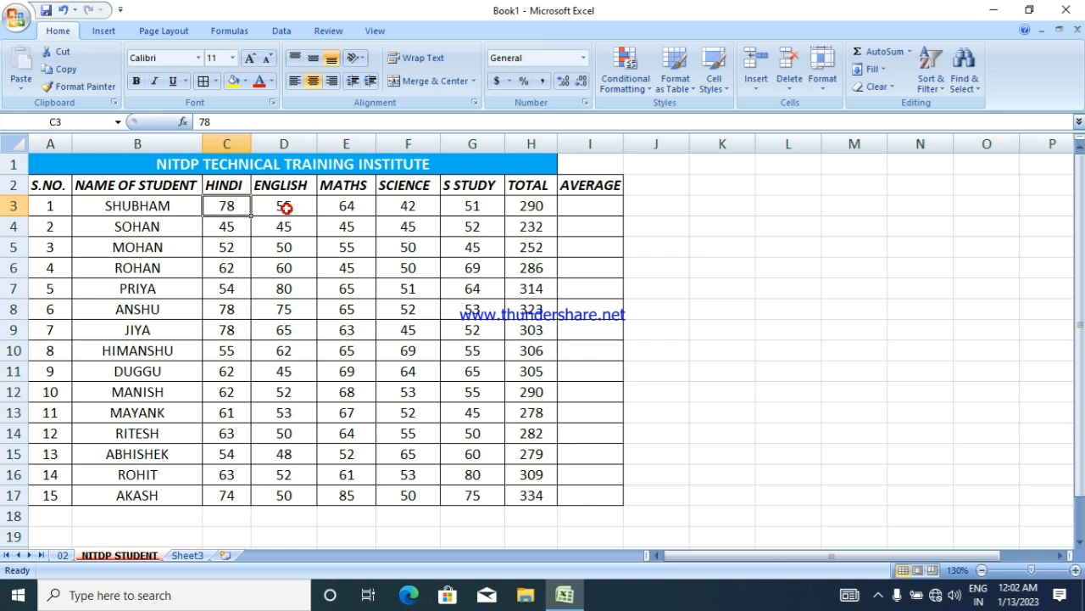
{"action": "left_click", "coordinate": [342, 206]}
{"action": "left_click", "coordinate": [413, 206]}
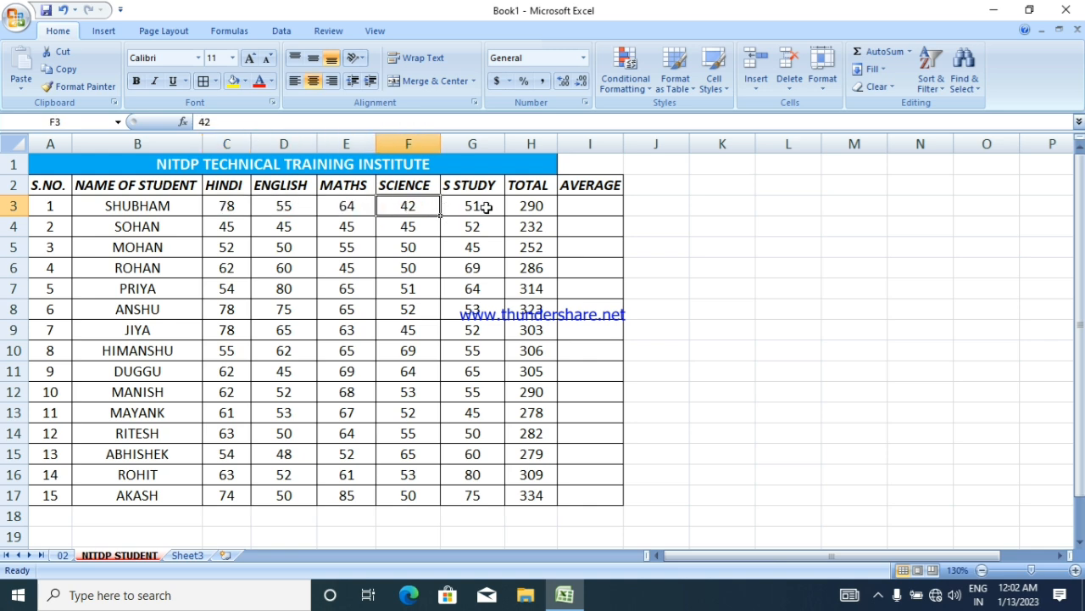
{"action": "left_click", "coordinate": [486, 204]}
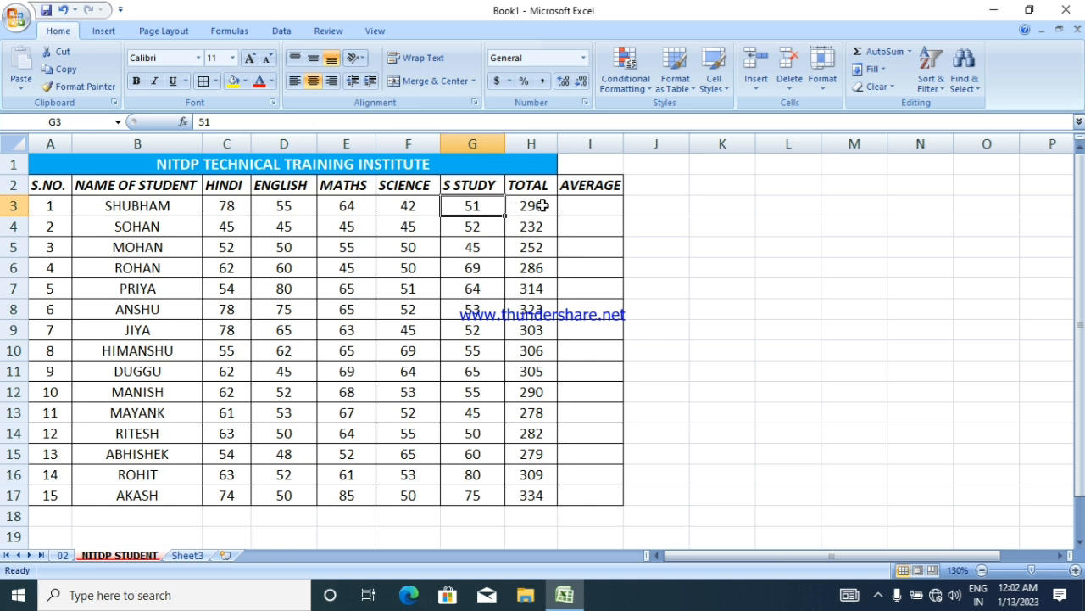
{"action": "left_click", "coordinate": [539, 205]}
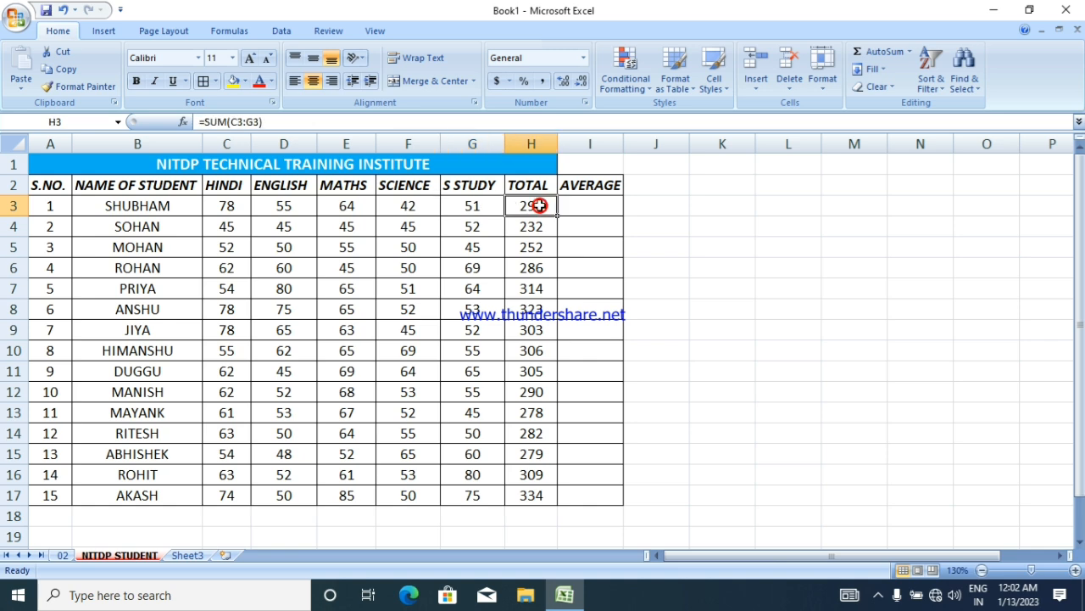
Calculate the first student's average in I3 with the formula =290/5
{"action": "double_click", "coordinate": [590, 206]}
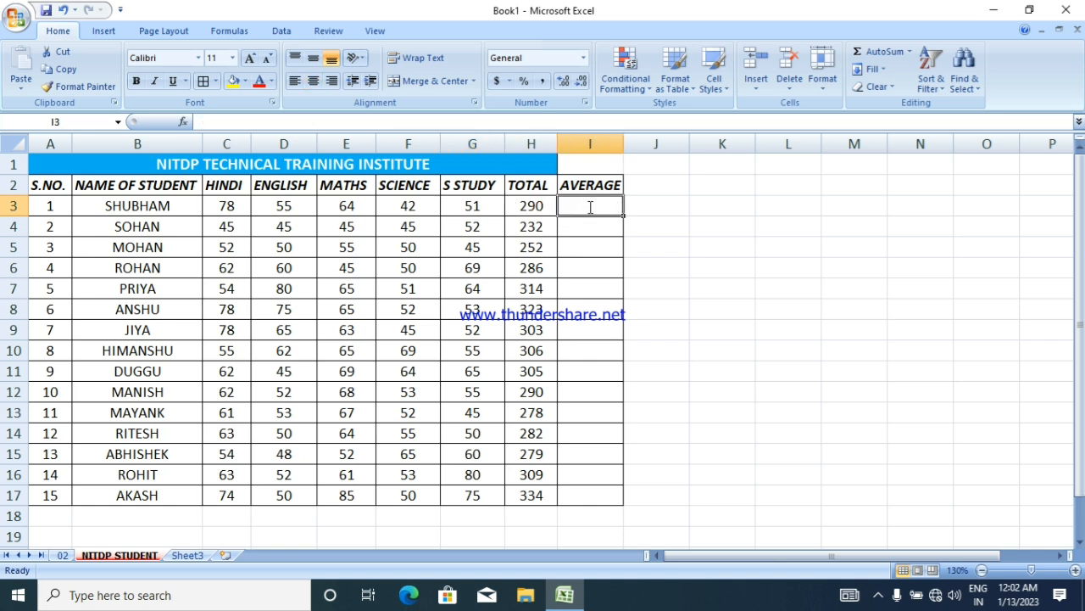
{"action": "type", "text": "="}
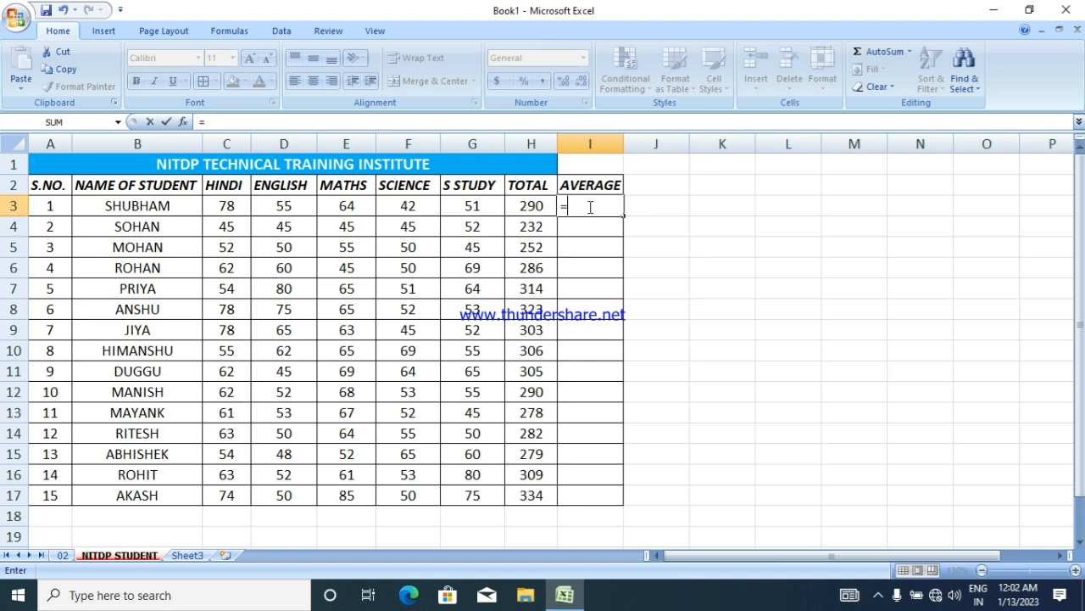
{"action": "type", "text": "290/"}
{"action": "type", "text": "5"}
{"action": "key", "text": "Return"}
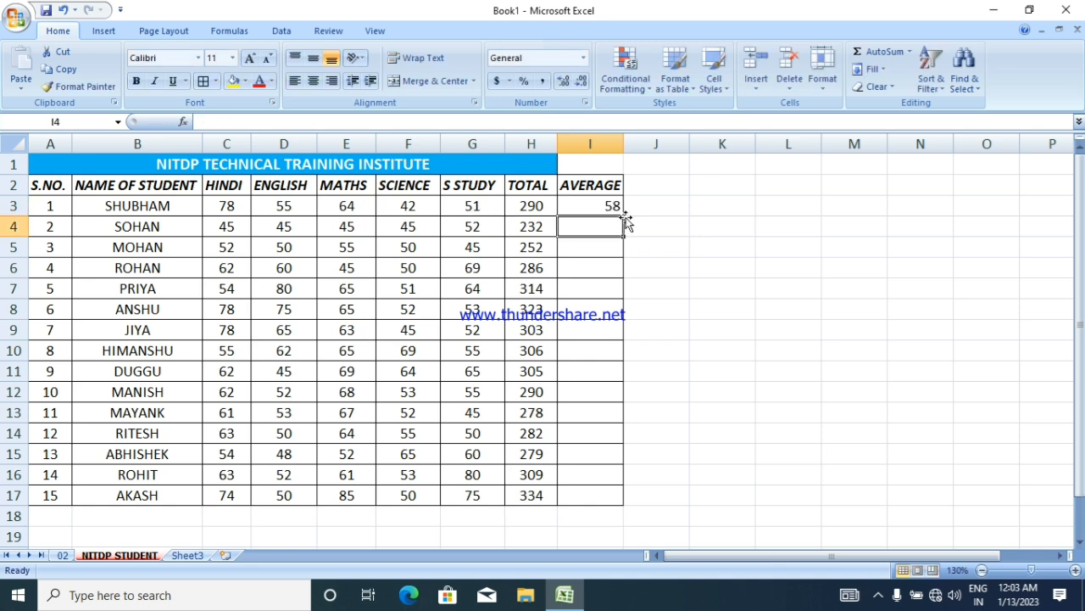
Clear the manually entered division formula from cell I3
{"action": "left_click", "coordinate": [687, 201]}
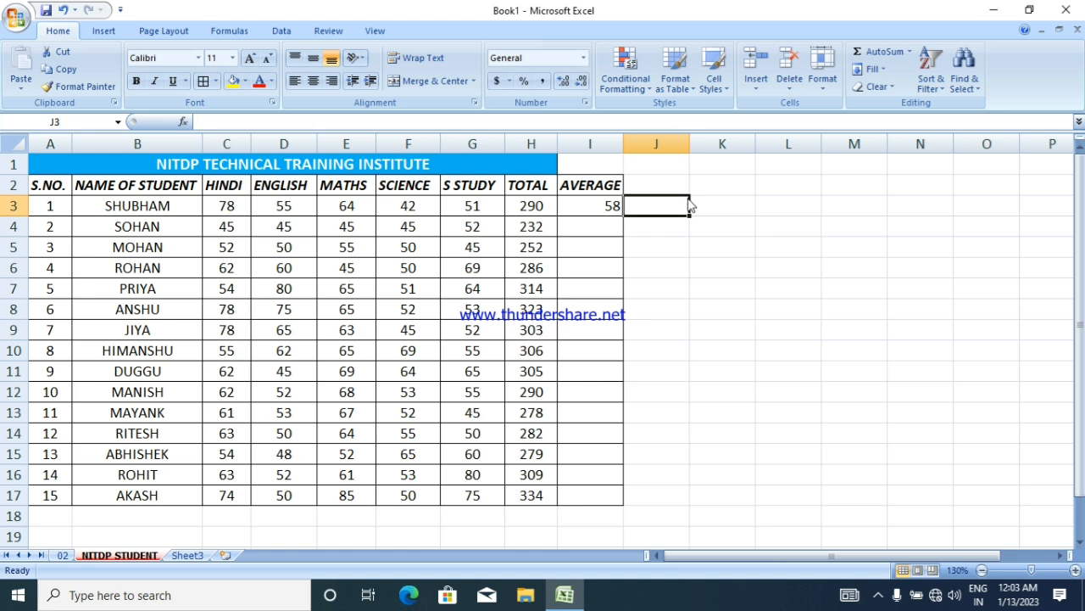
{"action": "left_click", "coordinate": [746, 229]}
{"action": "left_click", "coordinate": [586, 205]}
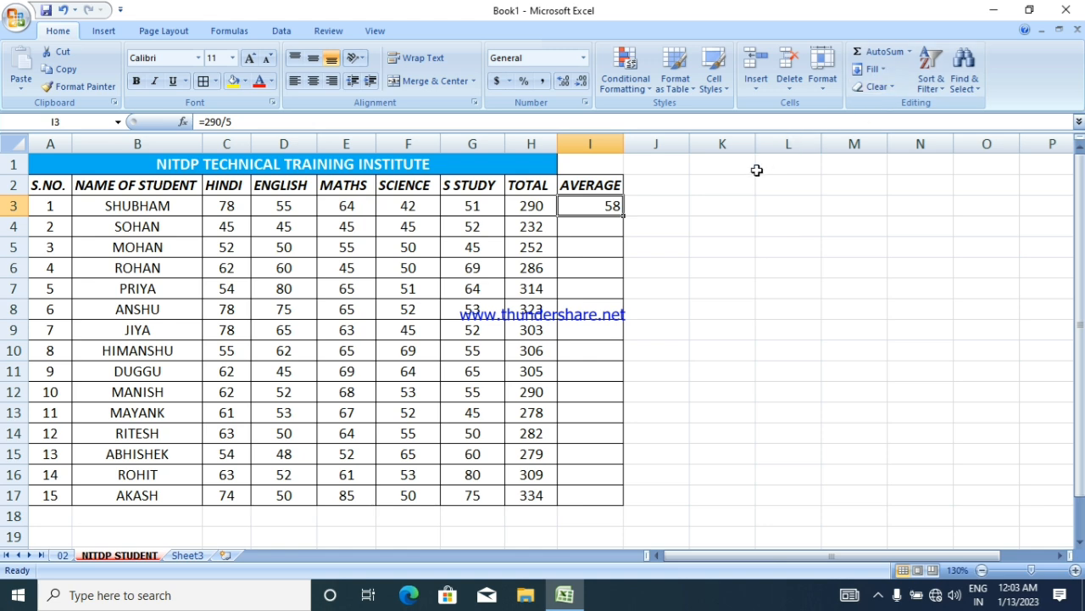
{"action": "key", "text": "Delete"}
{"action": "left_click", "coordinate": [703, 246]}
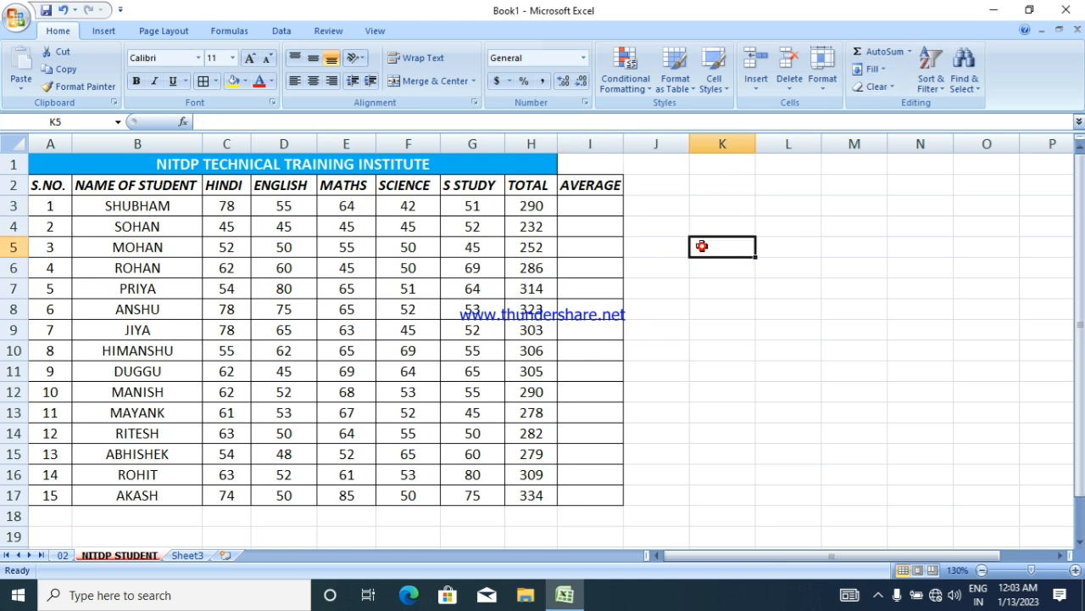
Insert the AutoSum Average function in I3 and set its range to the subject marks C3:G3, excluding the total
{"action": "left_click", "coordinate": [910, 52]}
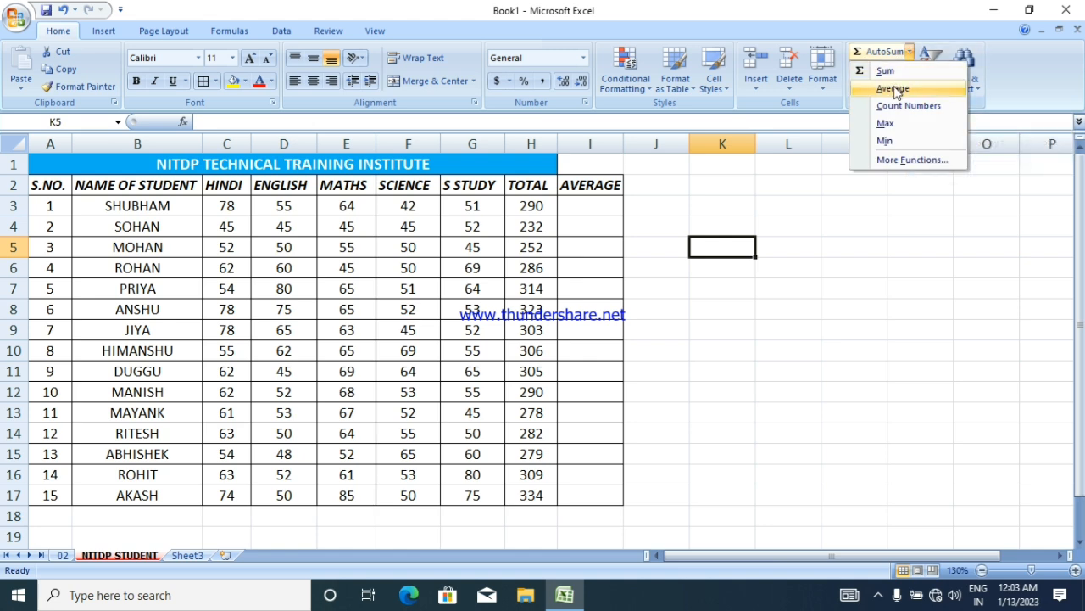
{"action": "left_click", "coordinate": [731, 190]}
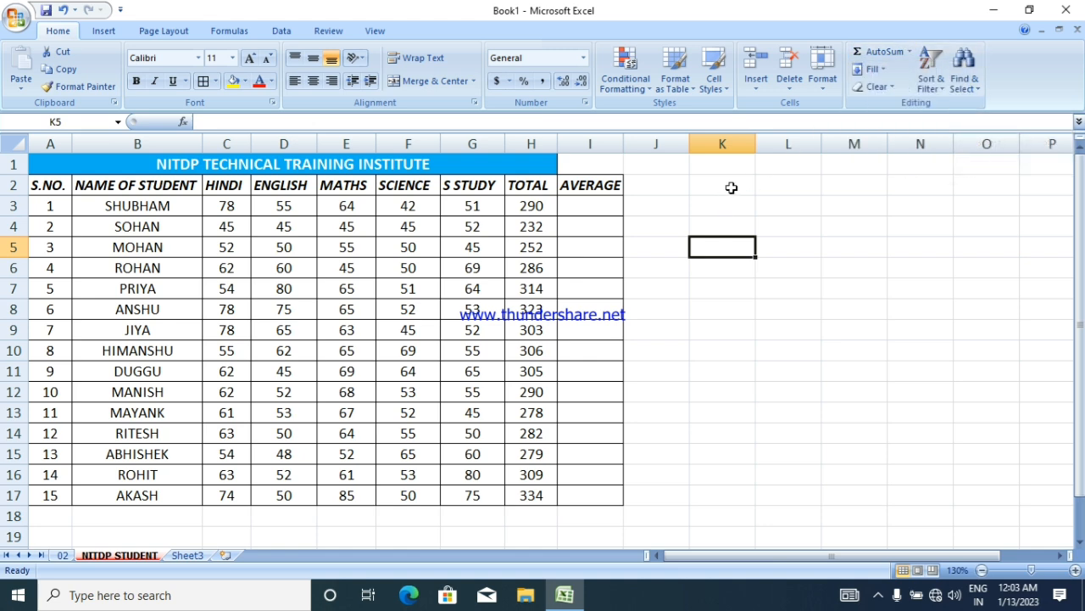
{"action": "left_click", "coordinate": [592, 208]}
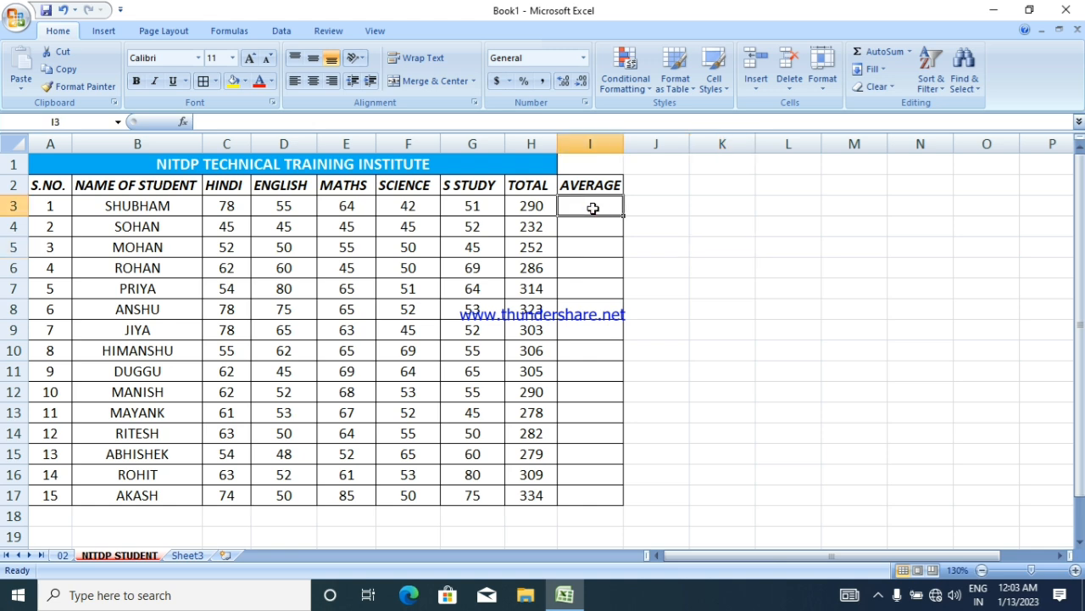
{"action": "left_click", "coordinate": [909, 52]}
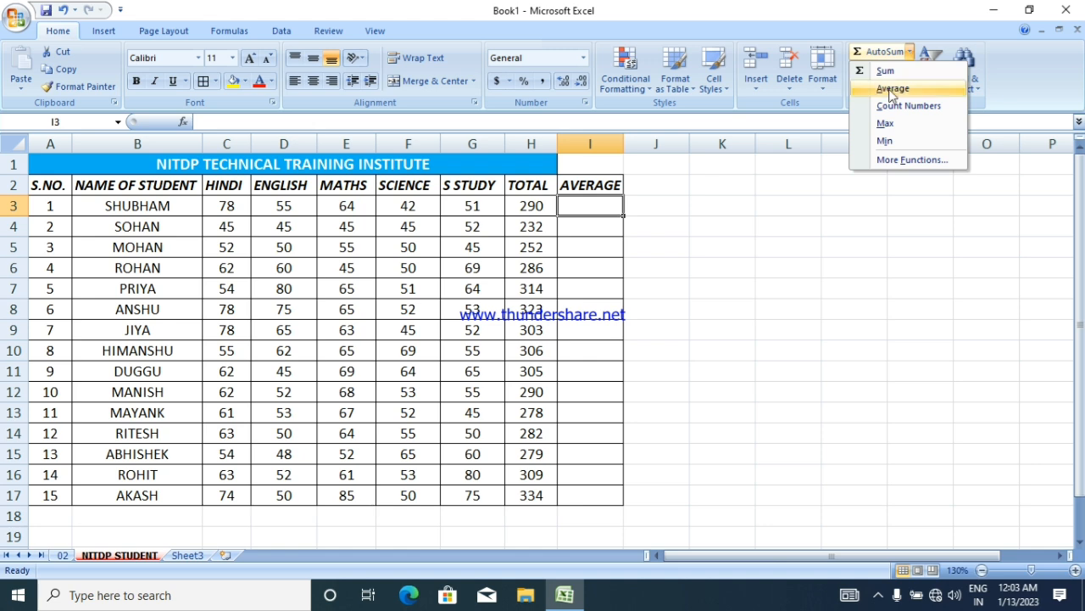
{"action": "left_click", "coordinate": [892, 90]}
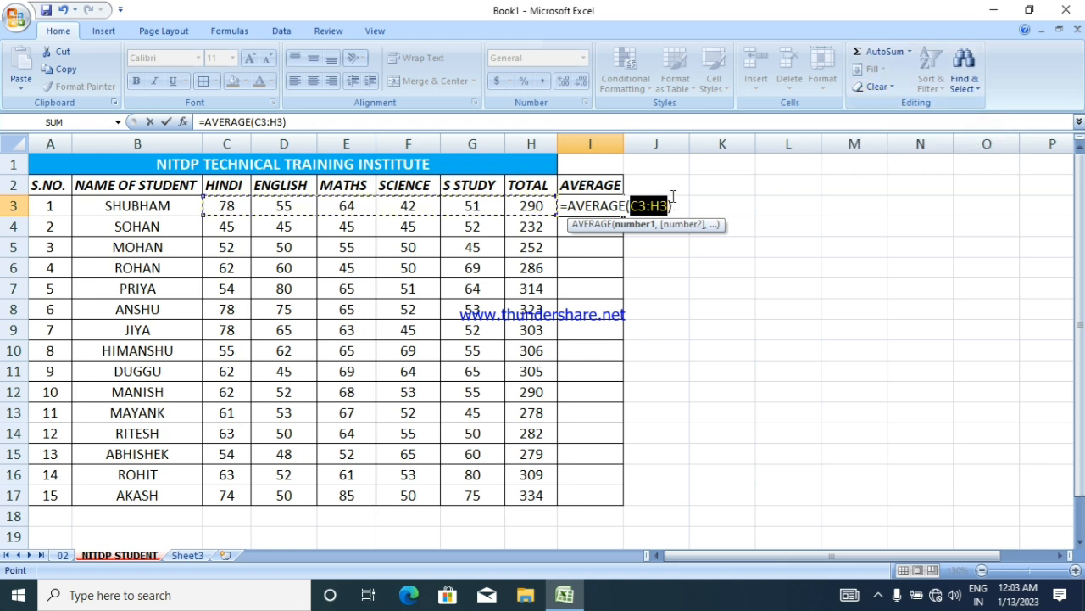
{"action": "key", "text": "BackSpace"}
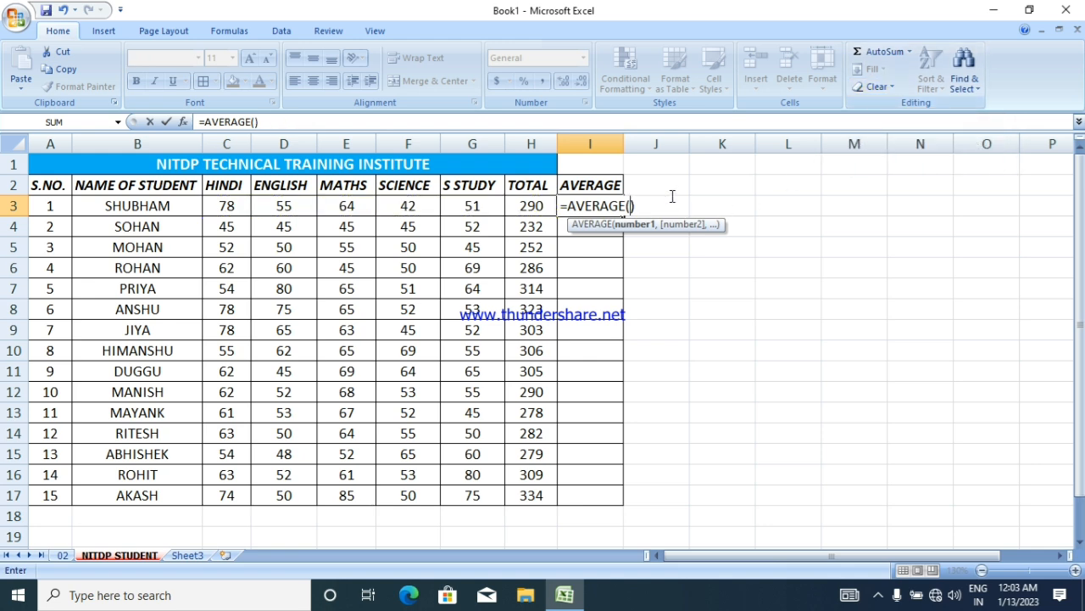
{"action": "left_click_drag", "start_coordinate": [219, 211], "coordinate": [471, 207]}
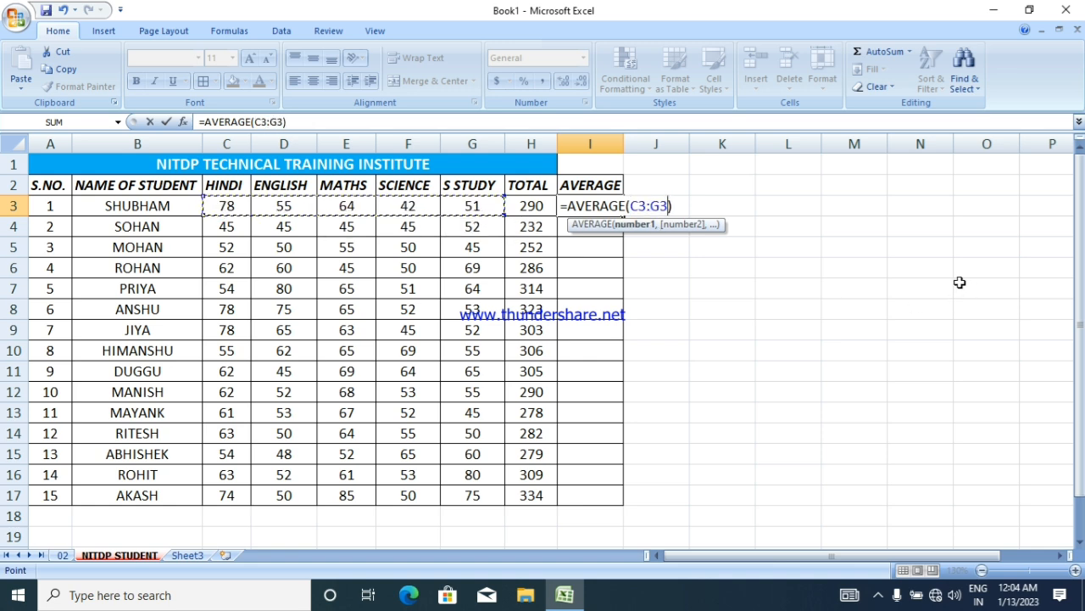
{"action": "key", "text": "Return"}
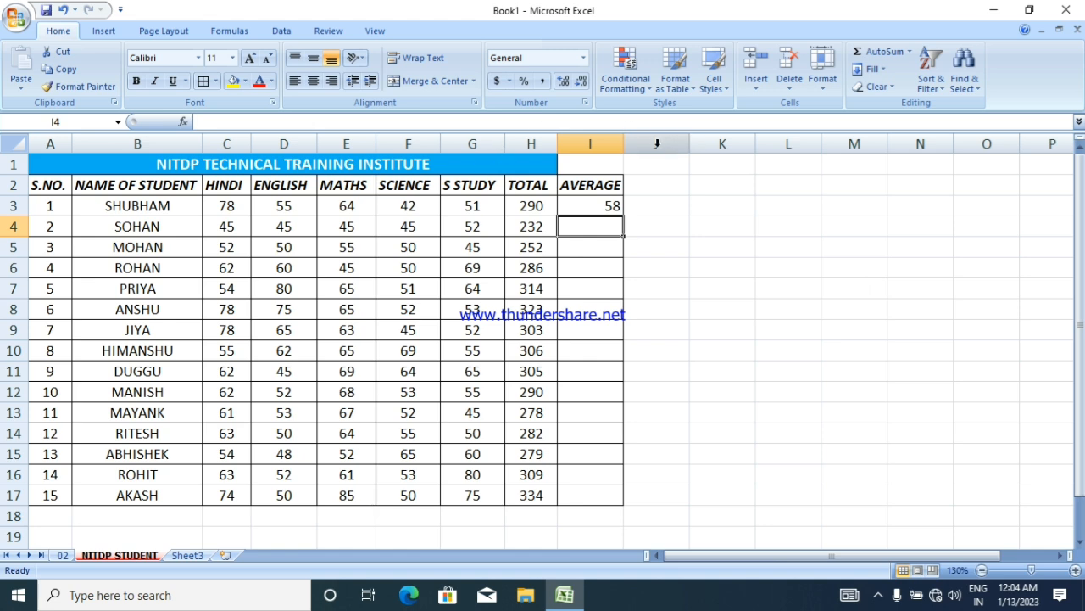
Undo the AVERAGE formula entry in cell I3
{"action": "key", "text": "ctrl+z"}
{"action": "left_click", "coordinate": [714, 268]}
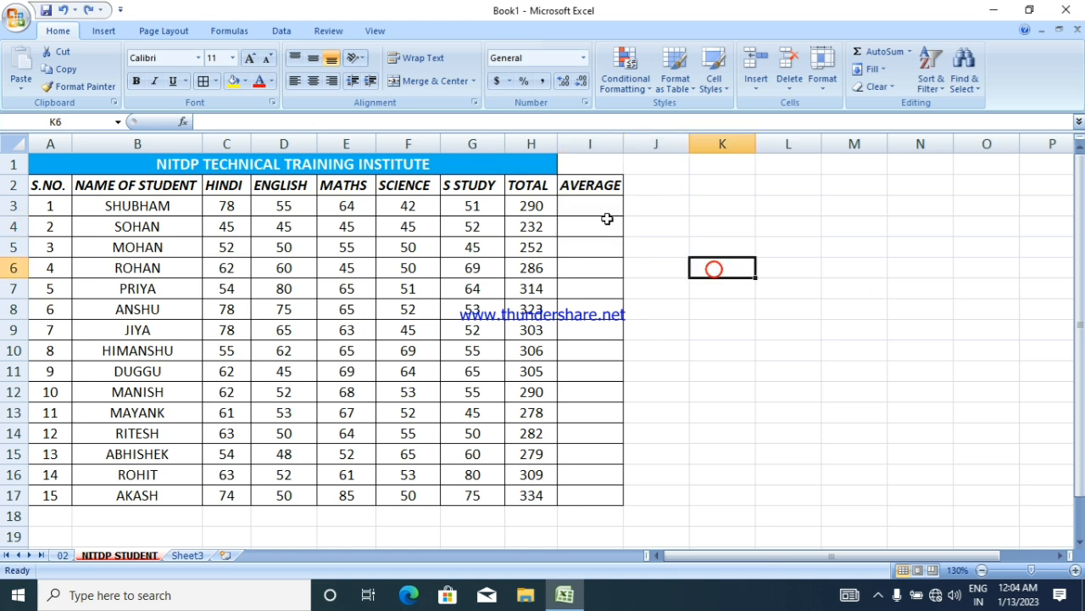
Calculate the first student's average in I3 with the formula =AVERAGE(C3:G3)
{"action": "left_click", "coordinate": [586, 209]}
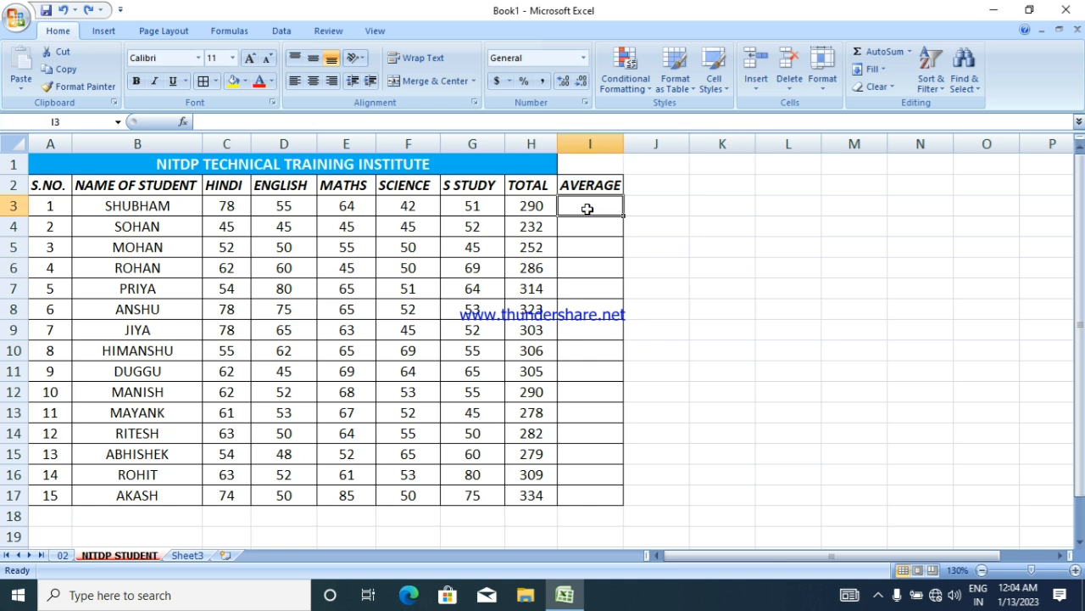
{"action": "type", "text": "="}
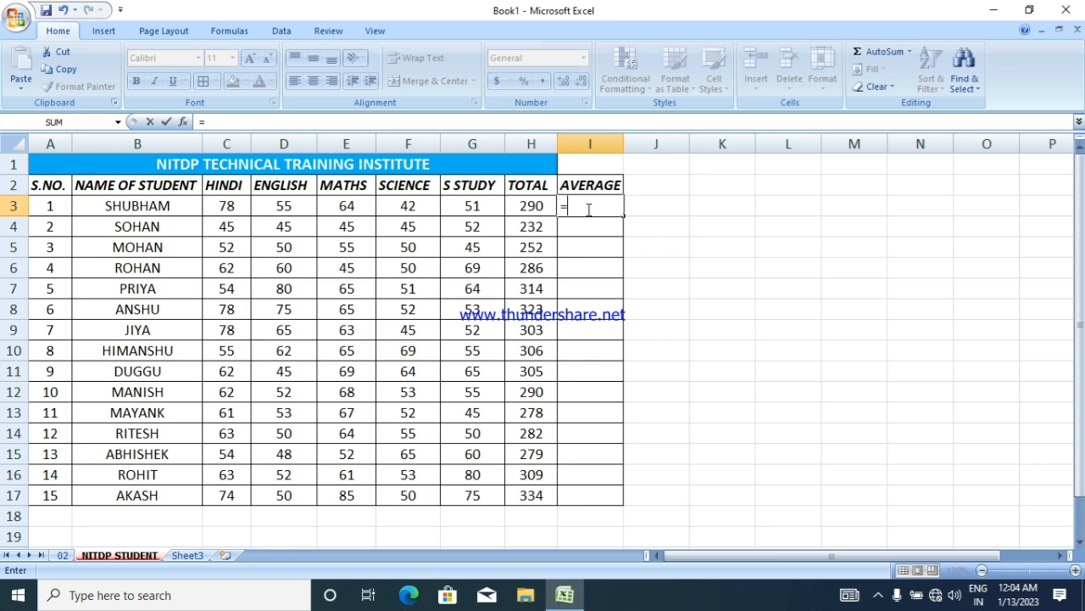
{"action": "type", "text": "A"}
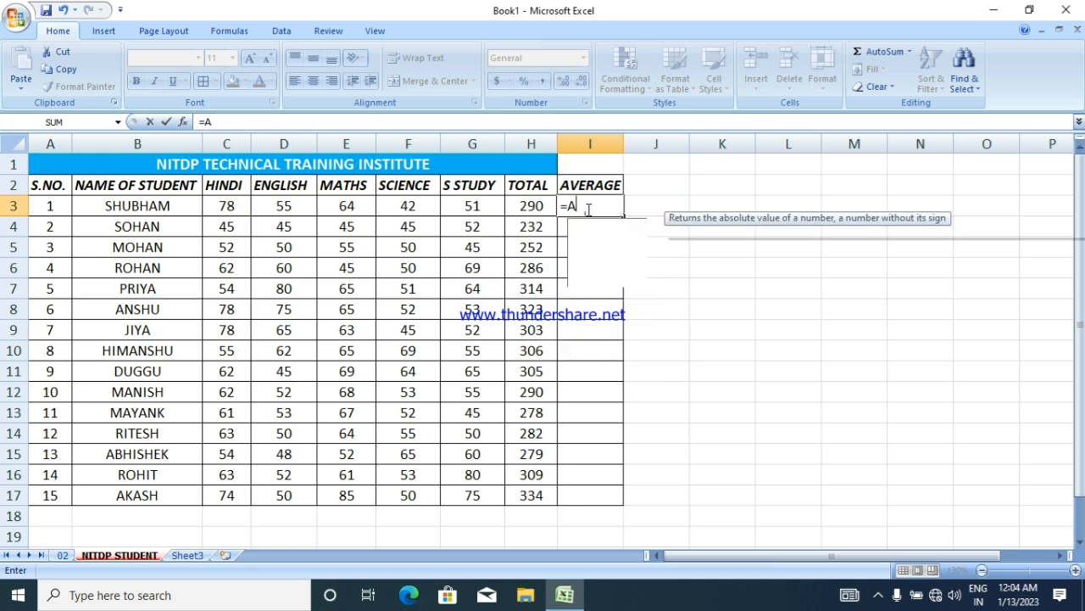
{"action": "type", "text": "VE"}
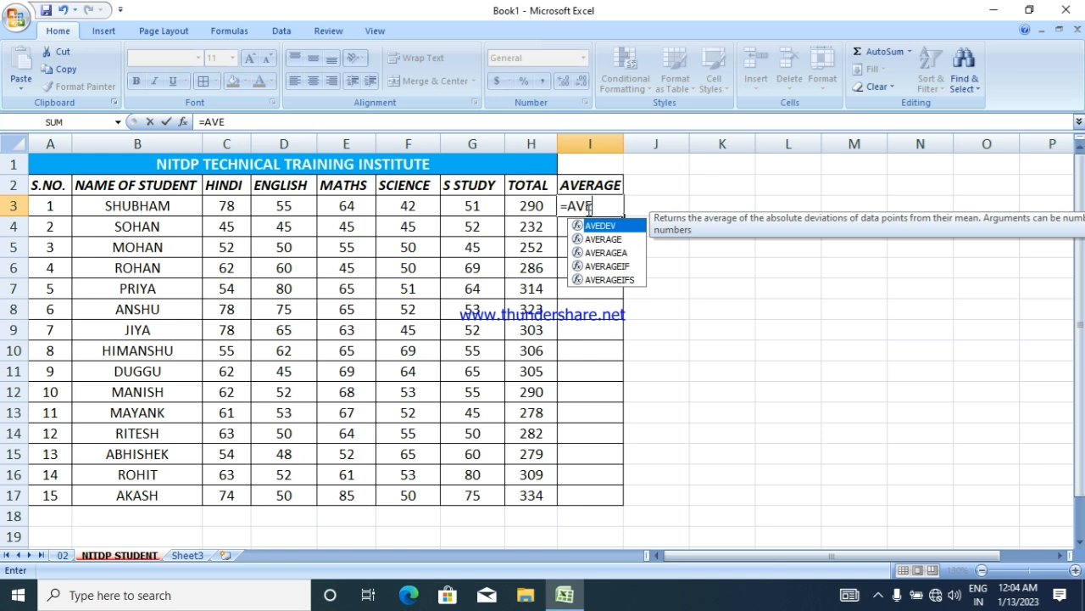
{"action": "type", "text": "R"}
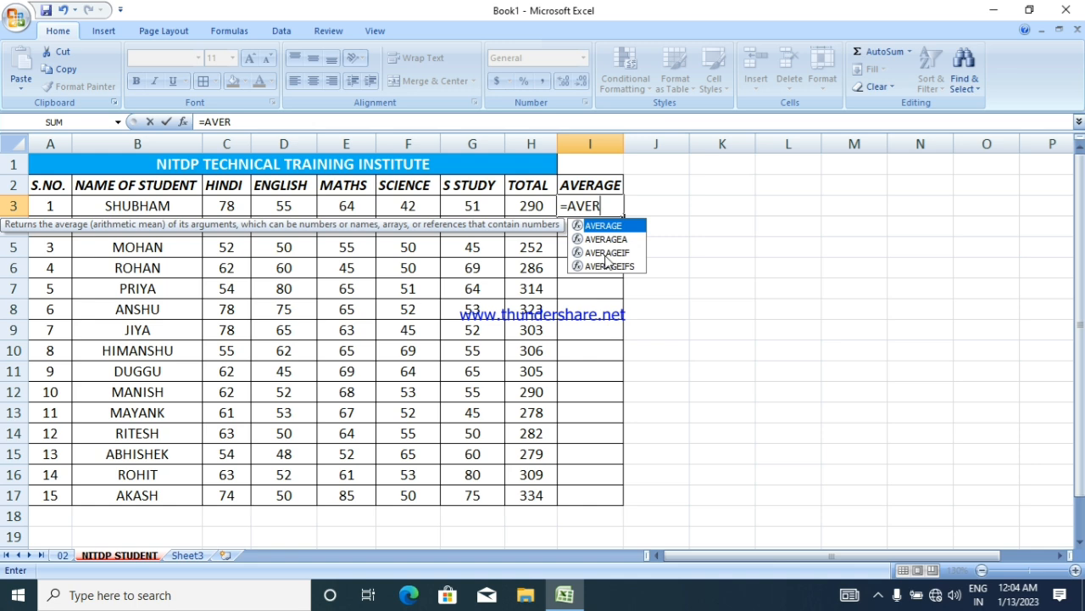
{"action": "key", "text": "Tab"}
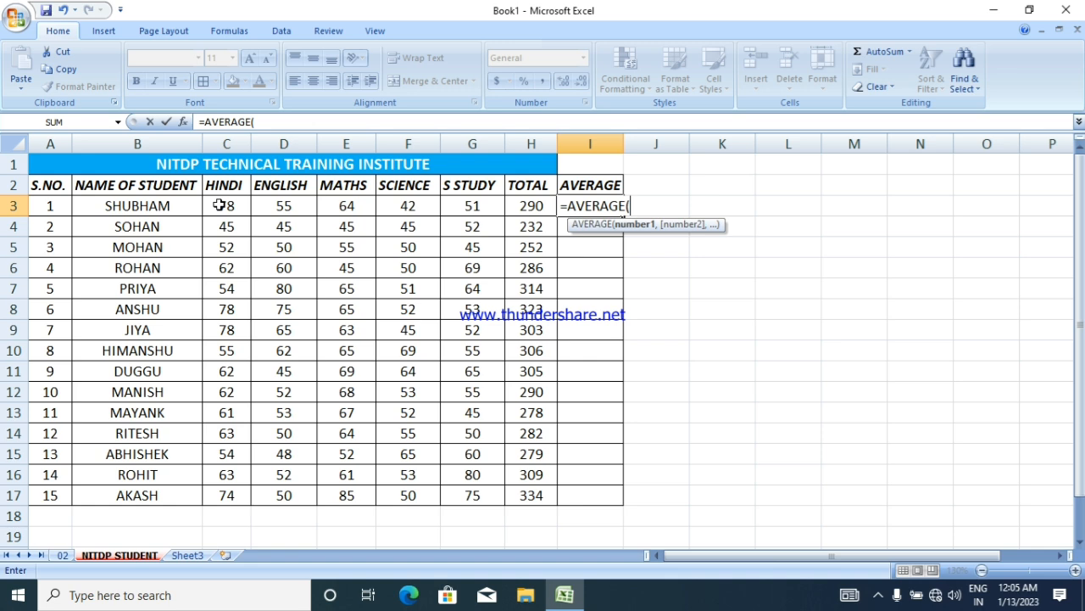
{"action": "left_click_drag", "start_coordinate": [219, 205], "coordinate": [467, 206]}
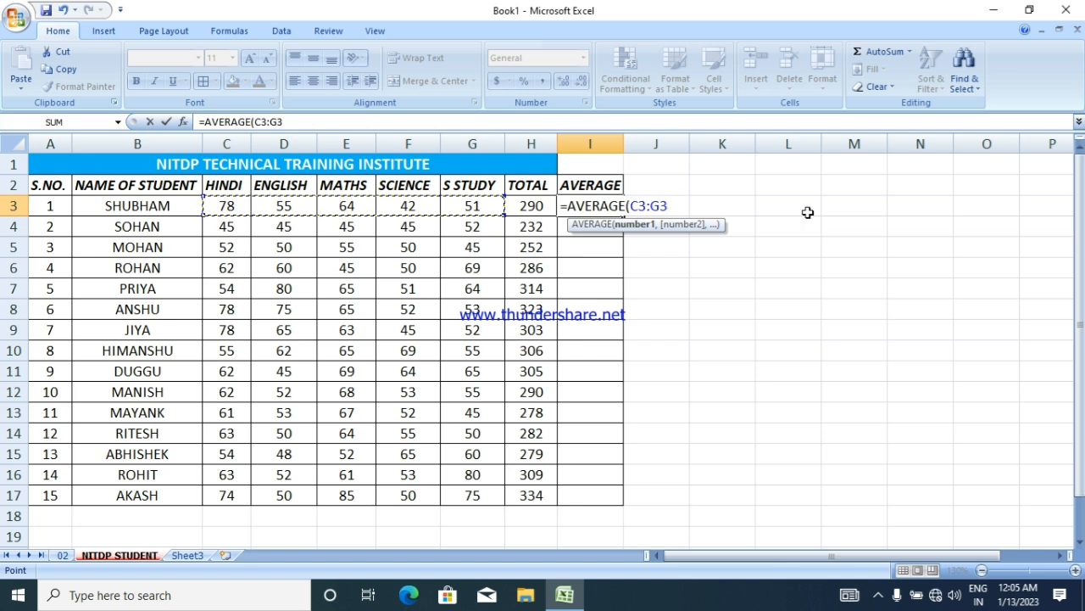
{"action": "type", "text": ")"}
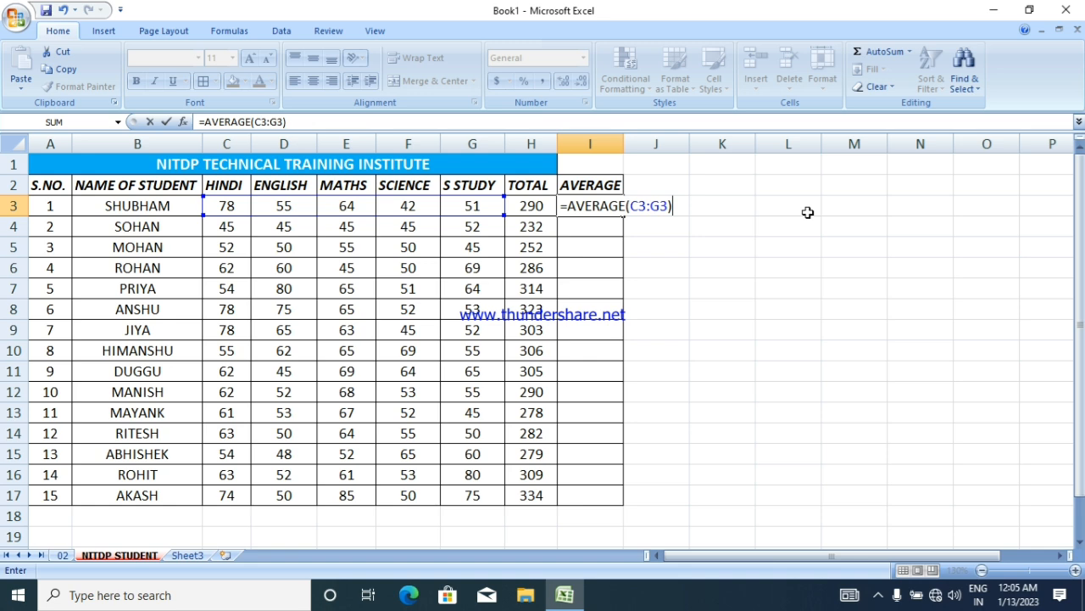
{"action": "key", "text": "Return"}
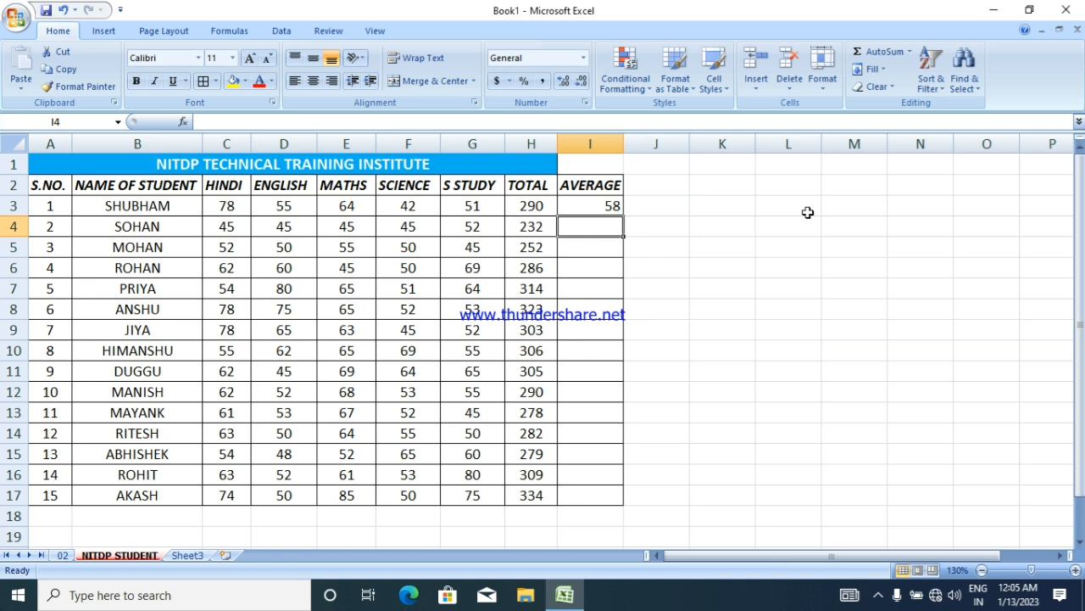
Fill the AVERAGE formula from I3 down through row 18
{"action": "left_click", "coordinate": [586, 202]}
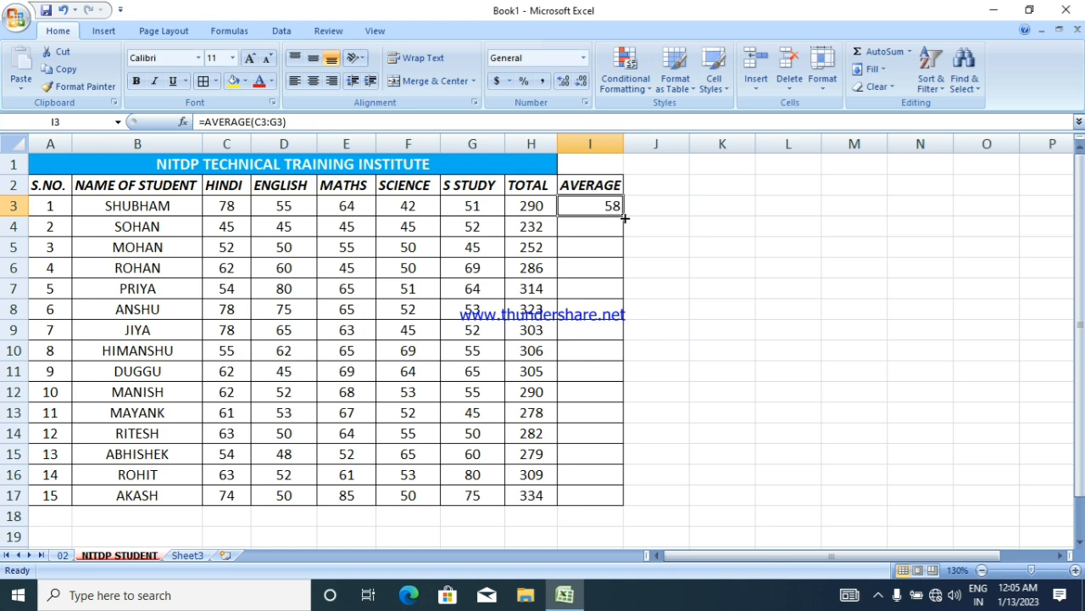
{"action": "left_click_drag", "start_coordinate": [623, 218], "coordinate": [607, 519]}
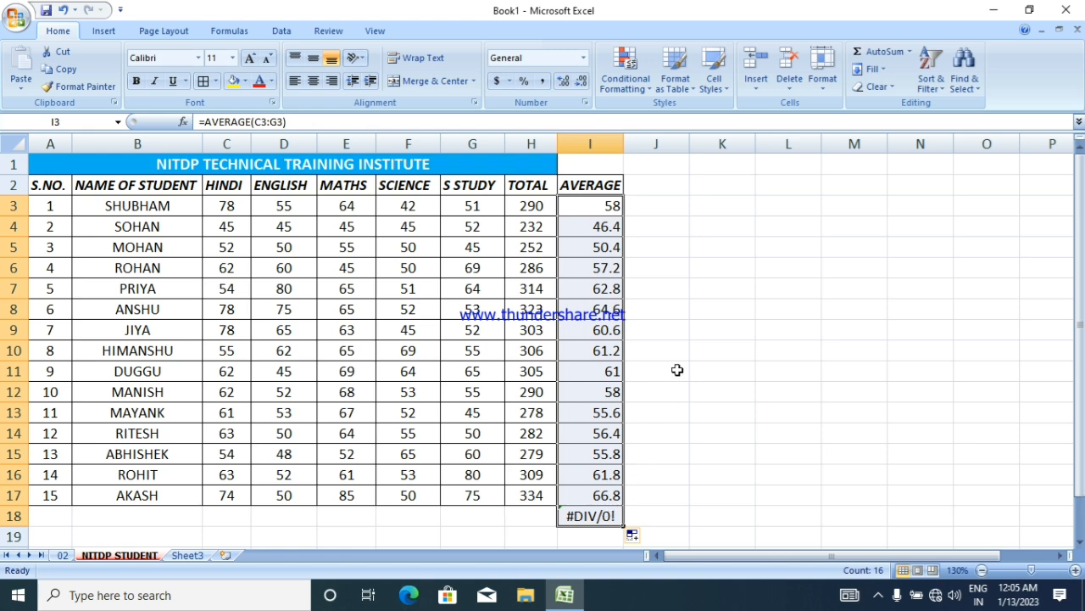
{"action": "left_click", "coordinate": [696, 332]}
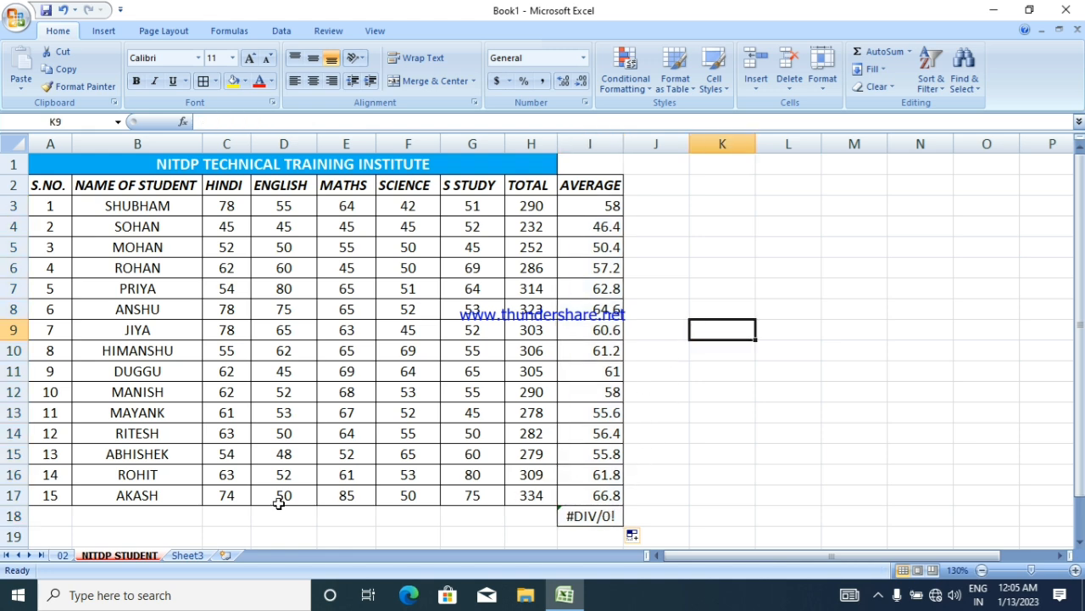
Inspect the formula in I18, leave it unedited and undo the fill down the AVERAGE column
{"action": "left_click", "coordinate": [587, 517]}
{"action": "double_click", "coordinate": [587, 518]}
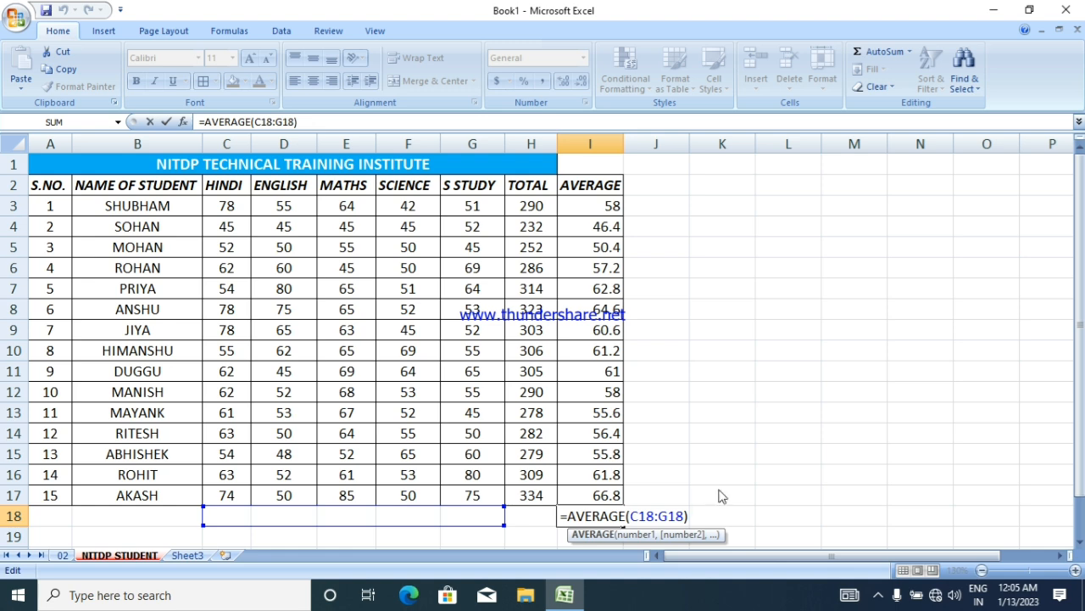
{"action": "key", "text": "Escape"}
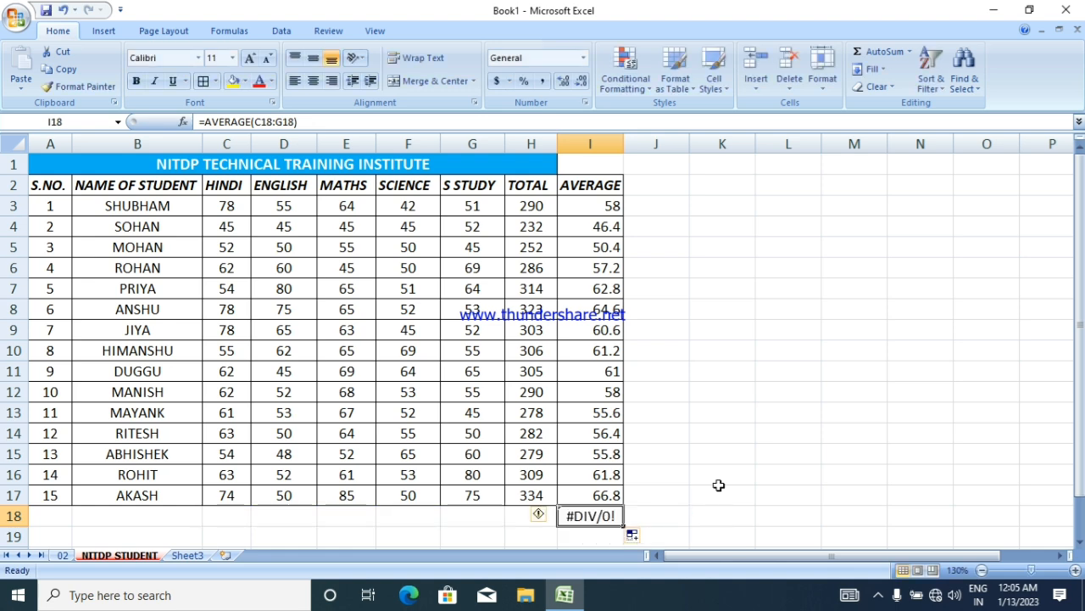
{"action": "key", "text": "ctrl+z"}
{"action": "left_click", "coordinate": [716, 386]}
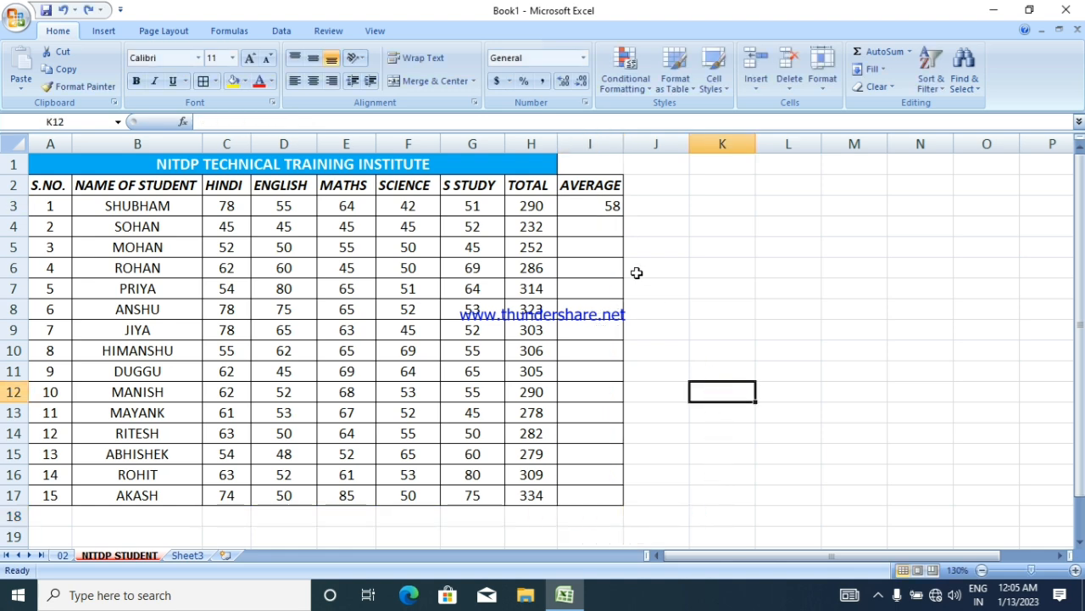
Fill the AVERAGE formula from I3 down to I17, the last student's row
{"action": "left_click", "coordinate": [608, 206]}
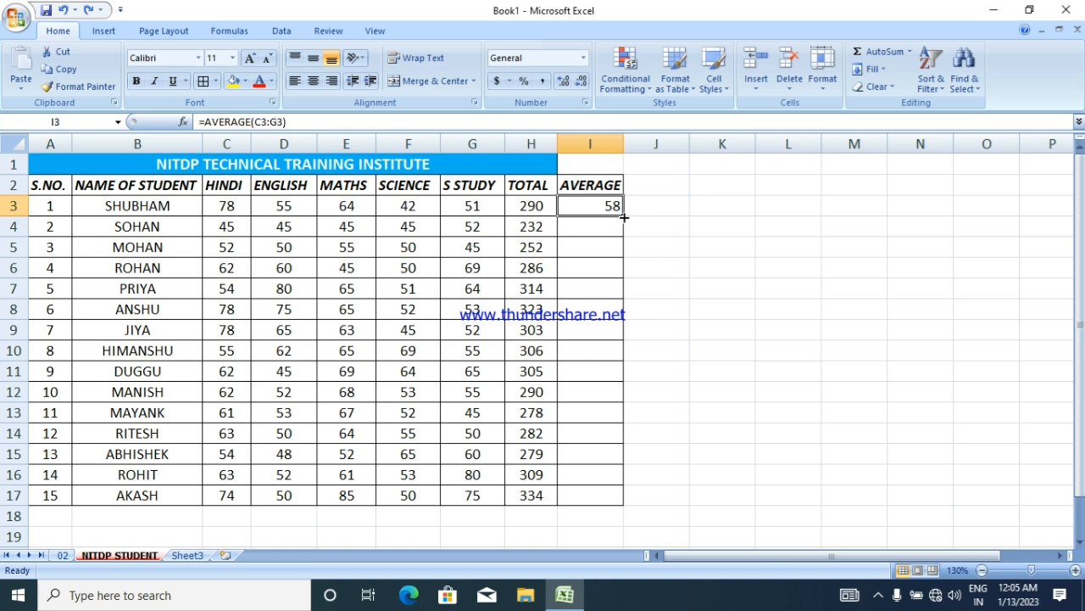
{"action": "left_click_drag", "start_coordinate": [623, 217], "coordinate": [616, 506]}
{"action": "left_click", "coordinate": [715, 287]}
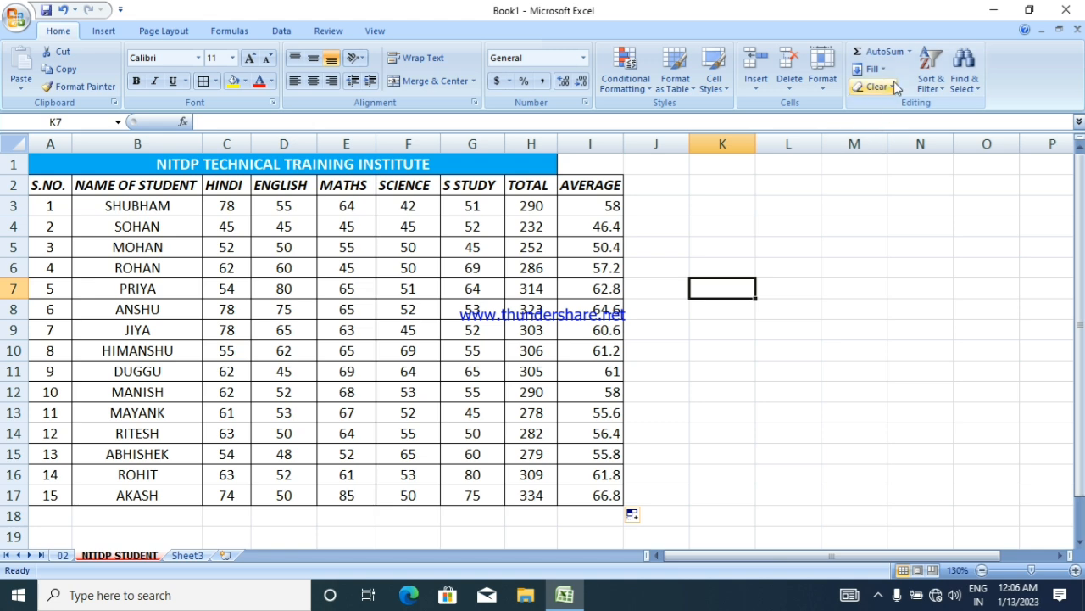
Enter the column header COUNT N in J2, beside the AVERAGE header
{"action": "left_click", "coordinate": [910, 53]}
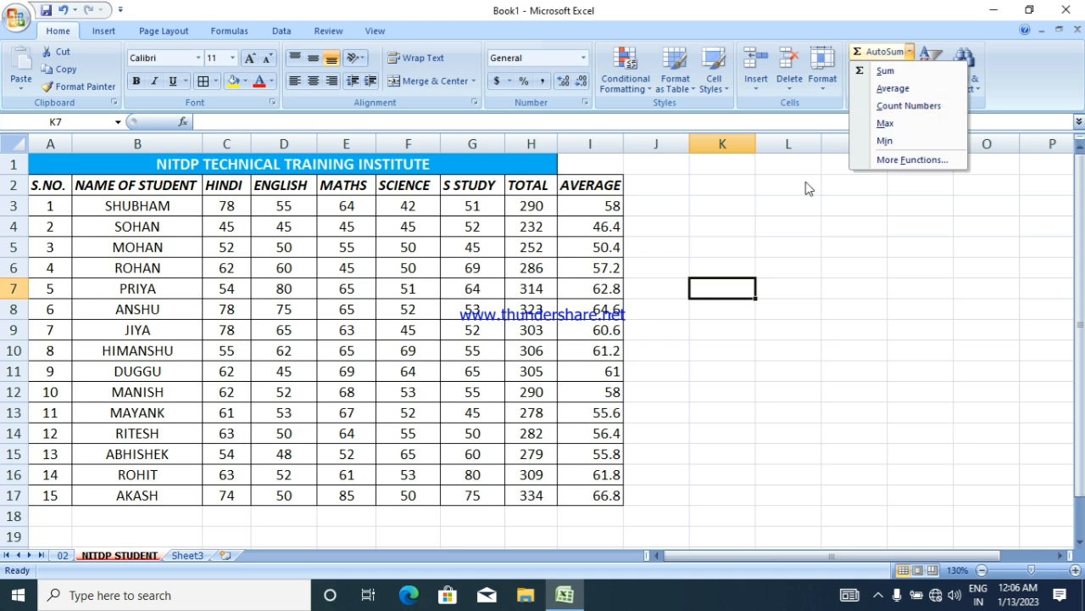
{"action": "left_click", "coordinate": [687, 225]}
{"action": "left_click", "coordinate": [657, 192]}
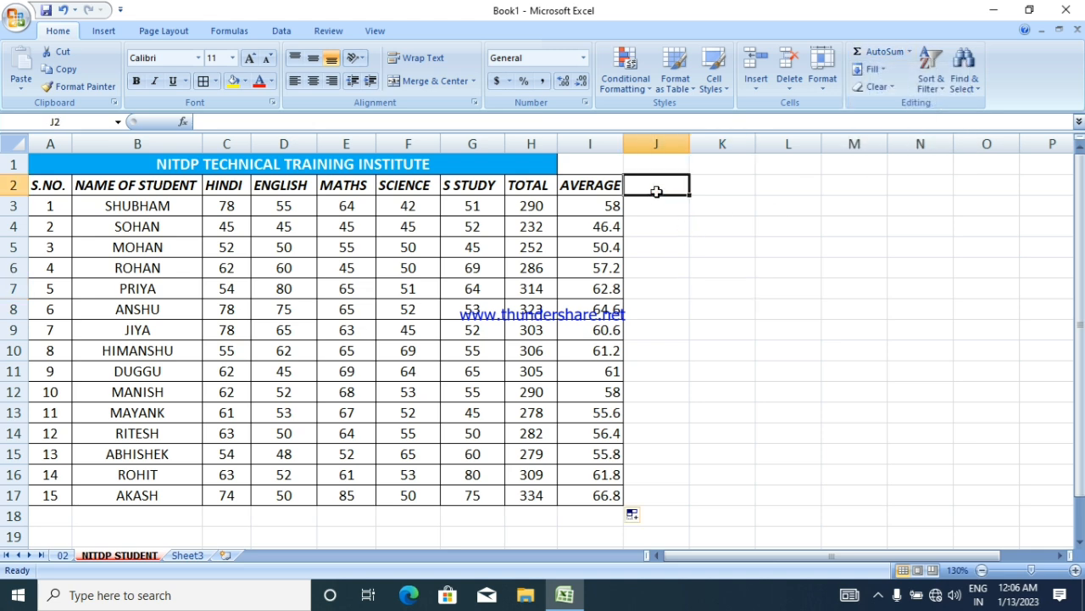
{"action": "type", "text": "COUNT"}
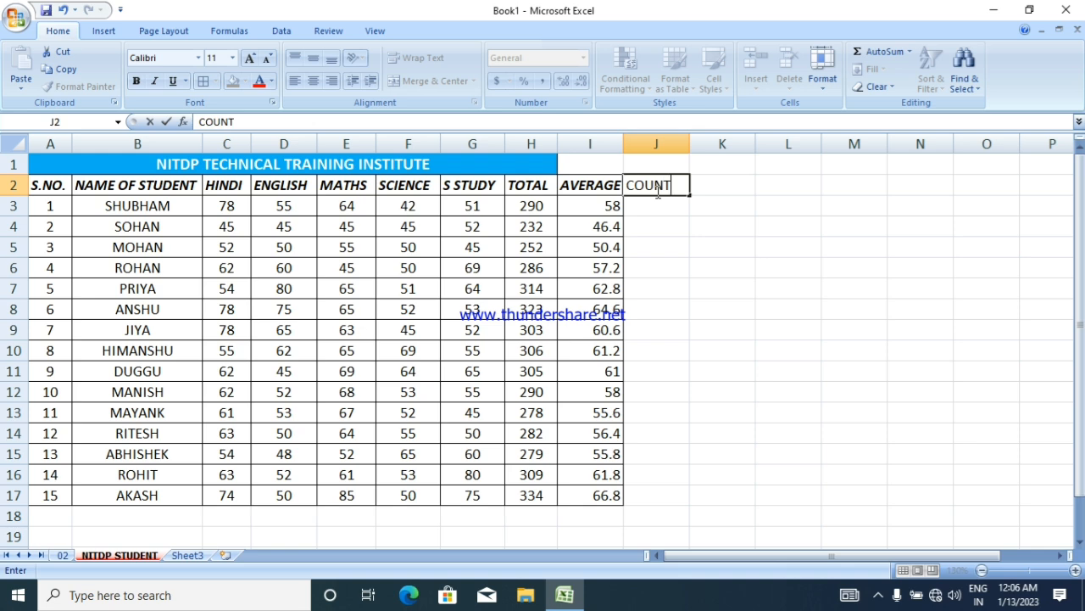
{"action": "type", "text": " N"}
{"action": "key", "text": "Return"}
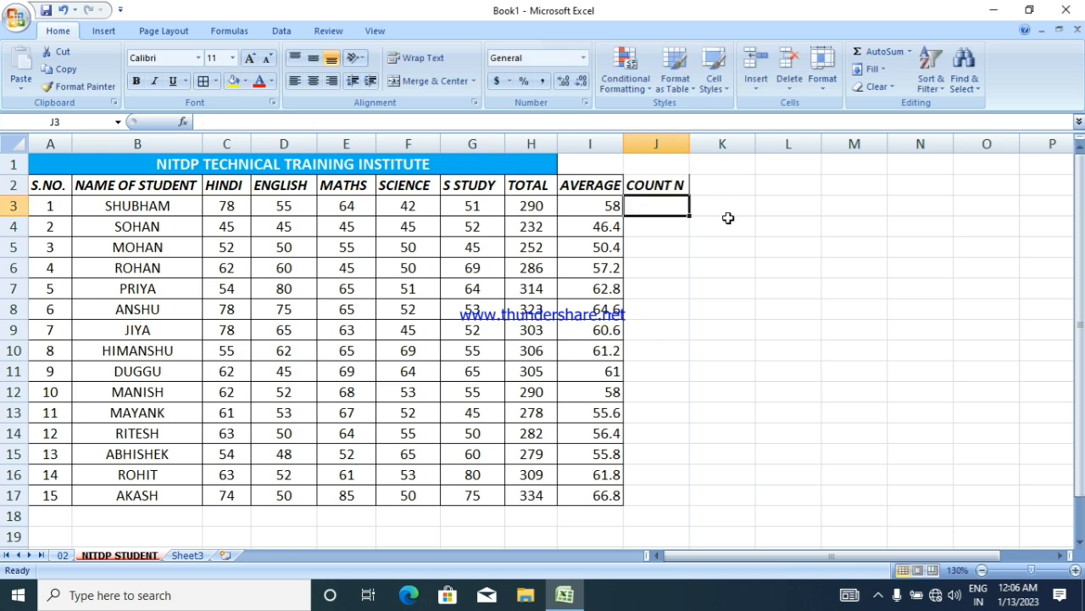
Apply borders to the COUNT N column, cells J2:J17
{"action": "left_click_drag", "start_coordinate": [658, 187], "coordinate": [645, 499]}
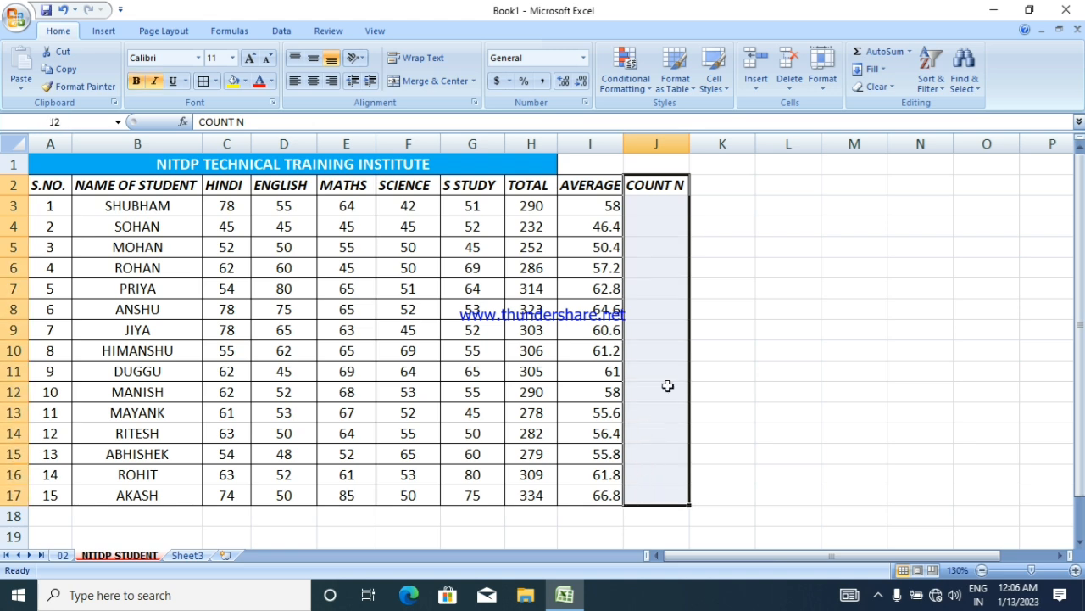
{"action": "left_click", "coordinate": [204, 81]}
{"action": "left_click", "coordinate": [777, 246]}
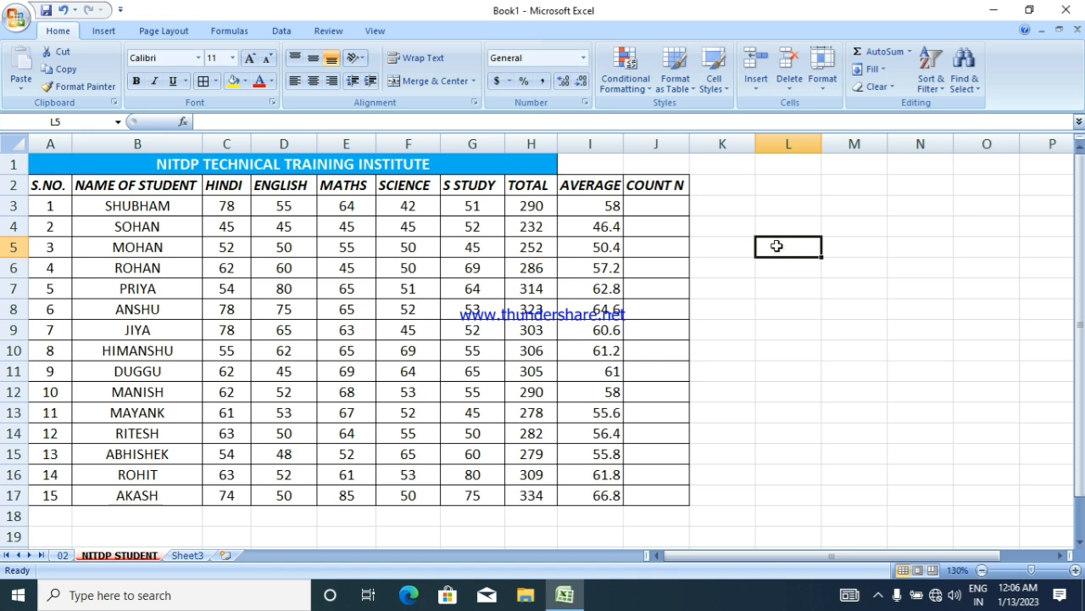
{"action": "left_click", "coordinate": [667, 206]}
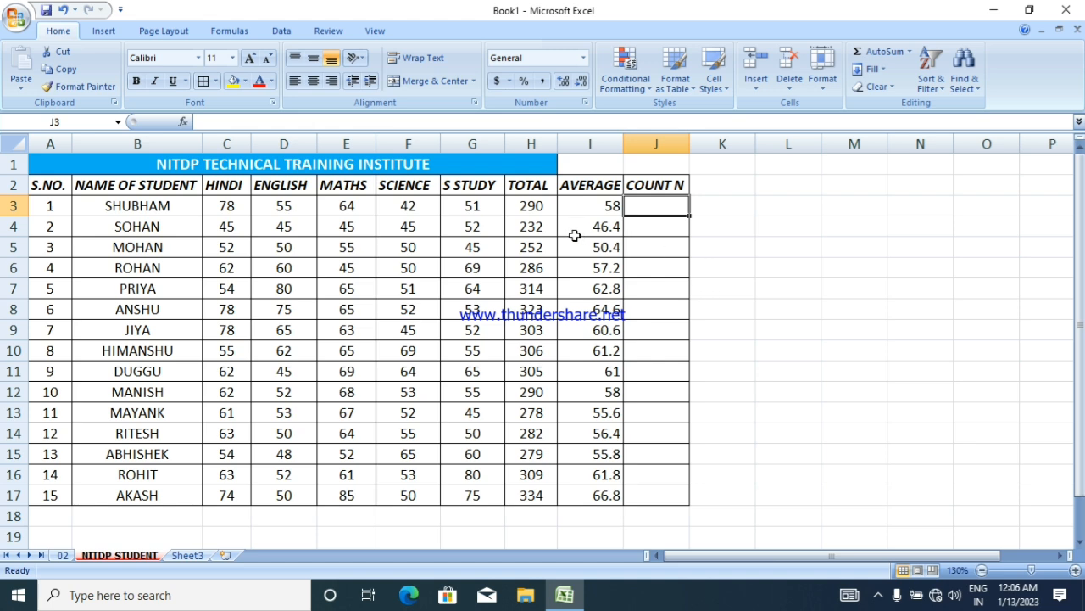
{"action": "left_click", "coordinate": [802, 250]}
{"action": "scroll", "coordinate": [819, 337], "scroll_direction": "down", "scroll_amount": 2}
{"action": "scroll", "coordinate": [819, 337], "scroll_direction": "up", "scroll_amount": 2}
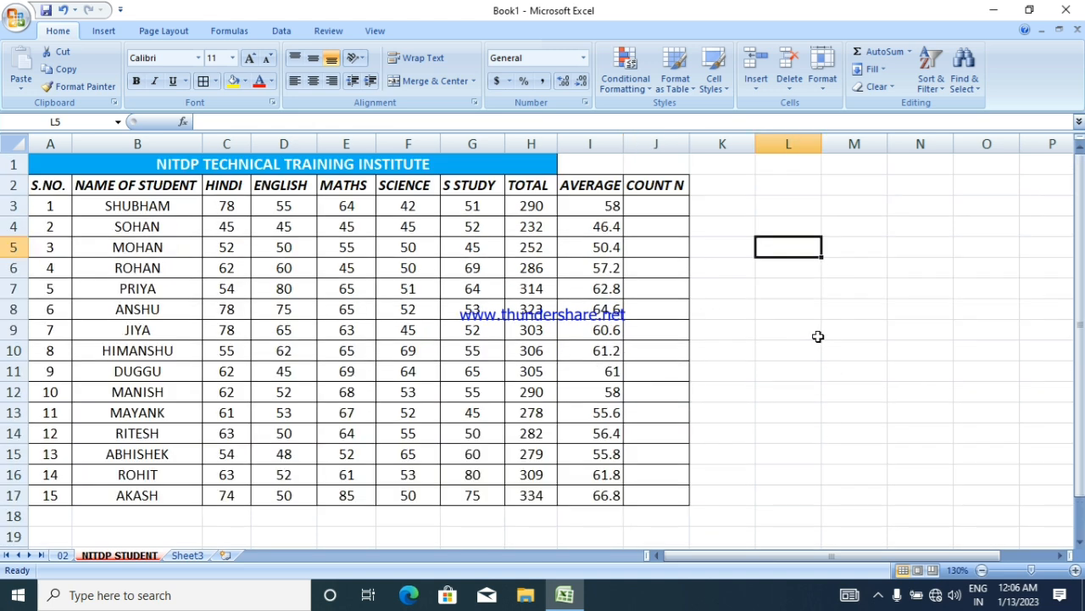
Insert the AutoSum Count Numbers function in M7 and set its range to the whole table A2:J17
{"action": "left_click", "coordinate": [846, 295]}
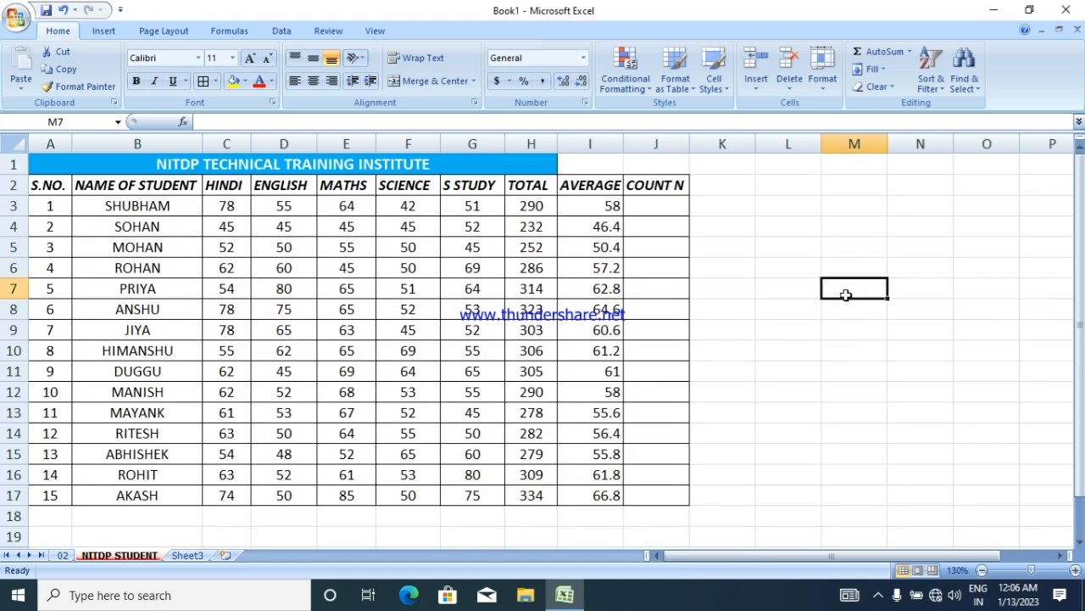
{"action": "type", "text": "="}
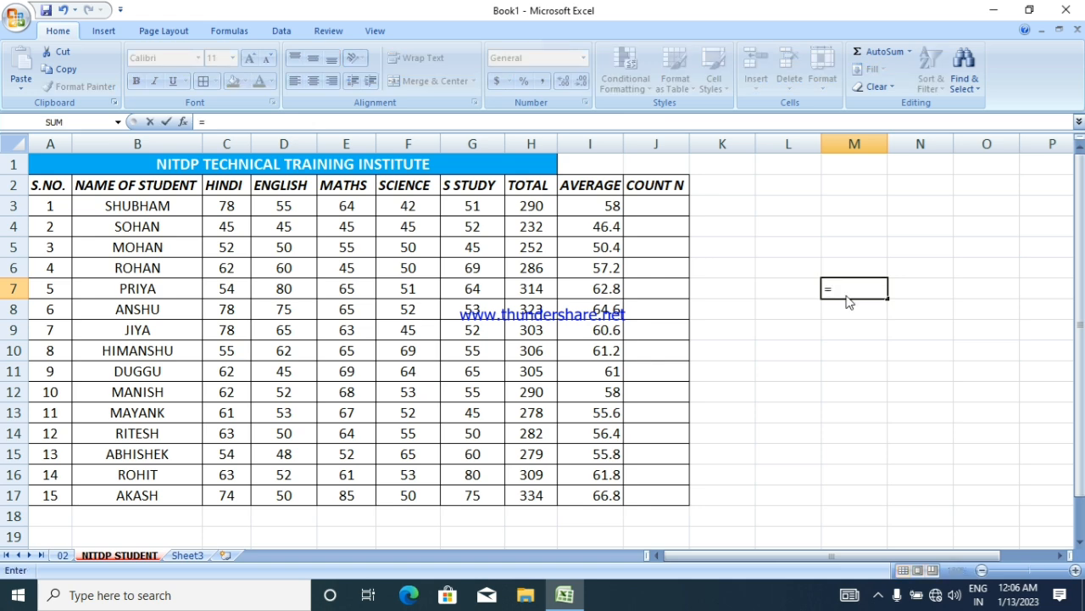
{"action": "key", "text": "Escape"}
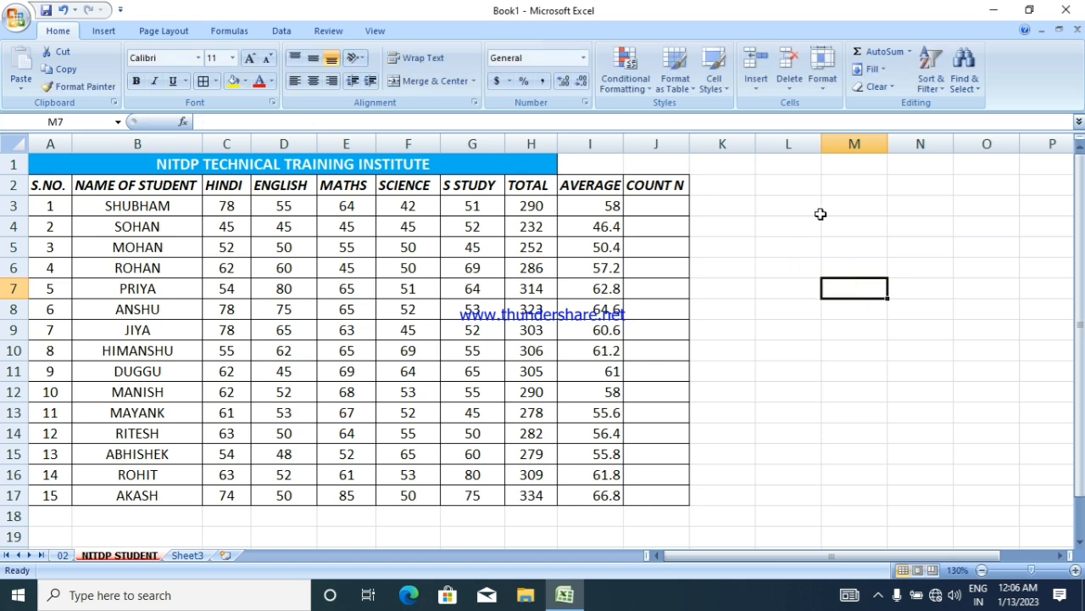
{"action": "left_click", "coordinate": [912, 54]}
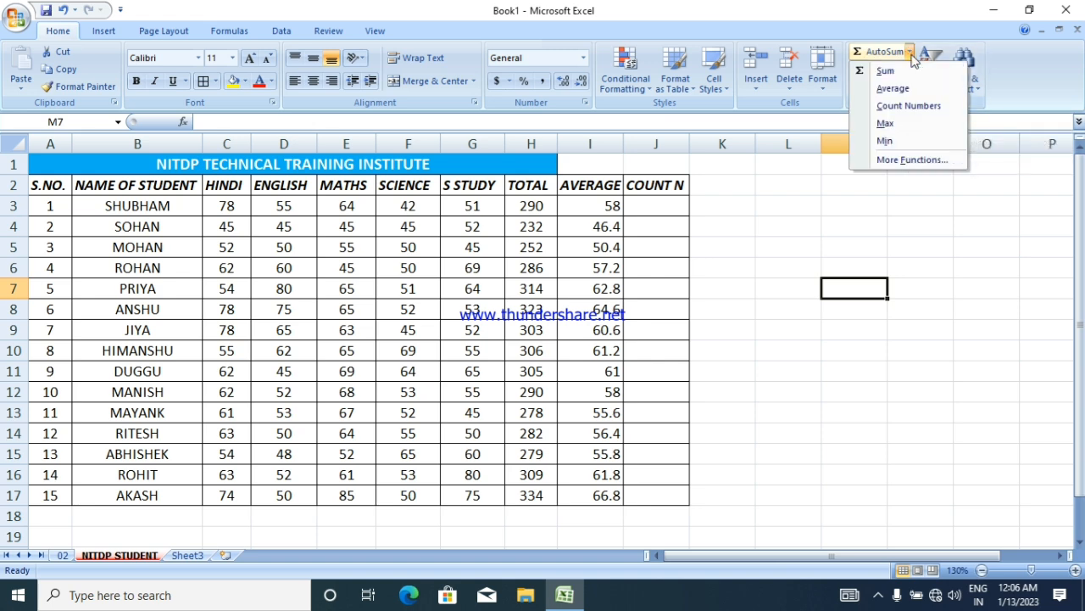
{"action": "left_click", "coordinate": [912, 113]}
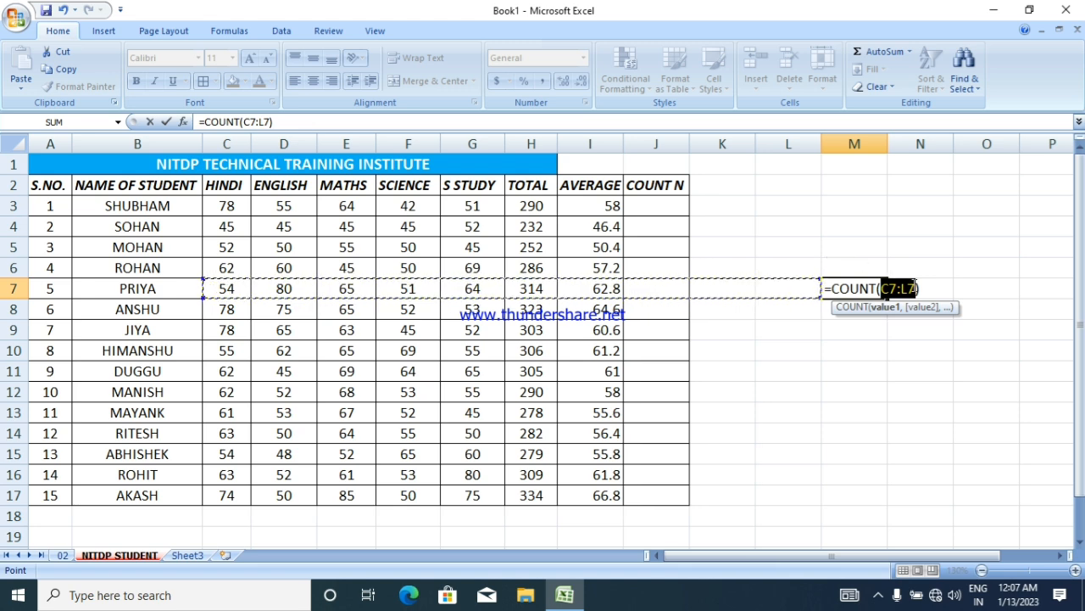
{"action": "key", "text": "BackSpace"}
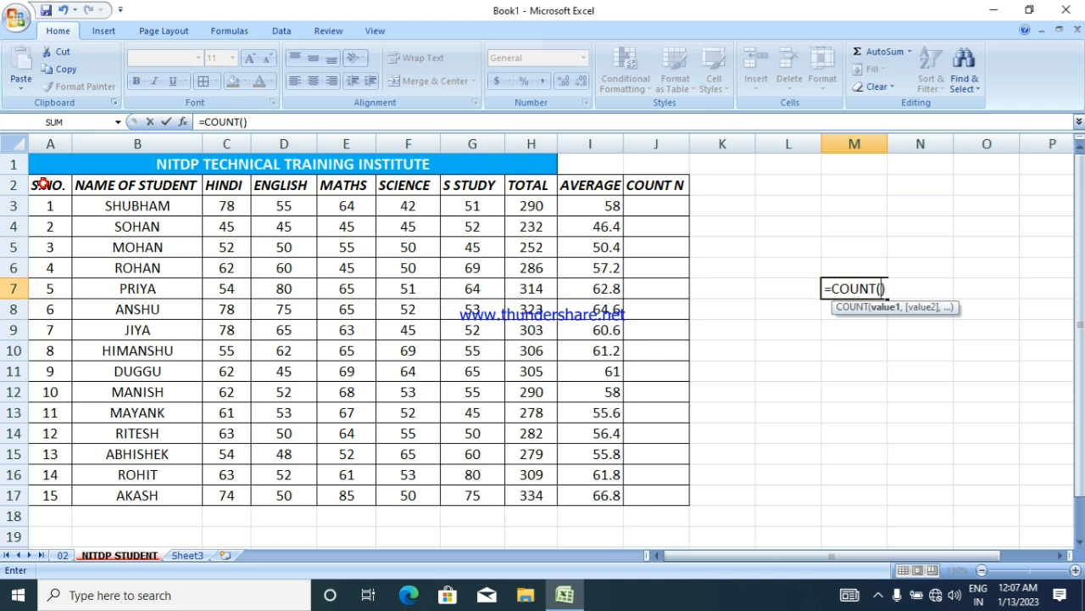
{"action": "left_click_drag", "start_coordinate": [43, 183], "coordinate": [662, 495]}
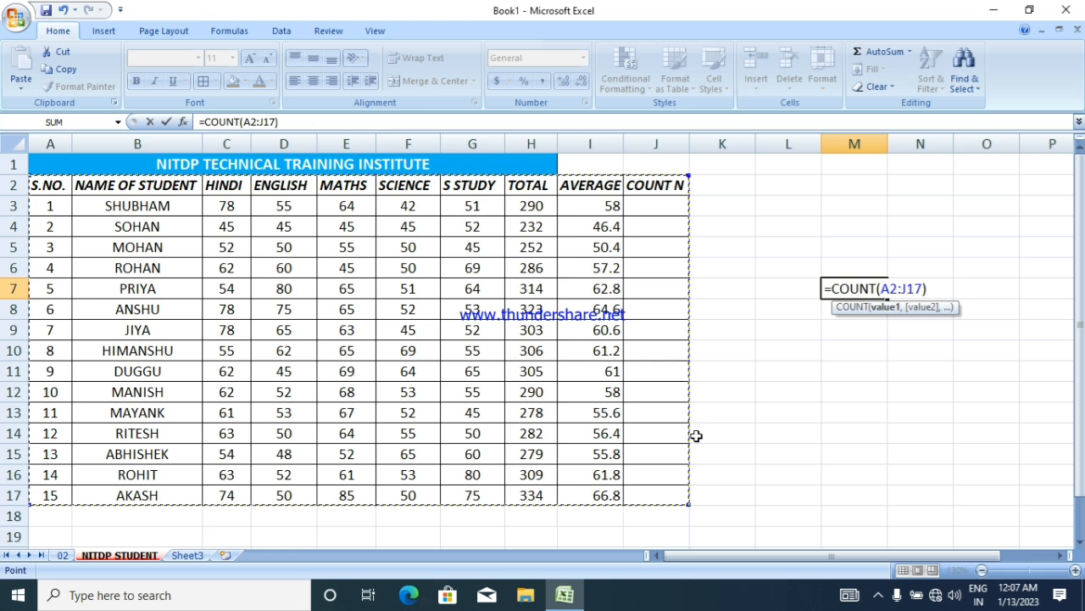
{"action": "key", "text": "Return"}
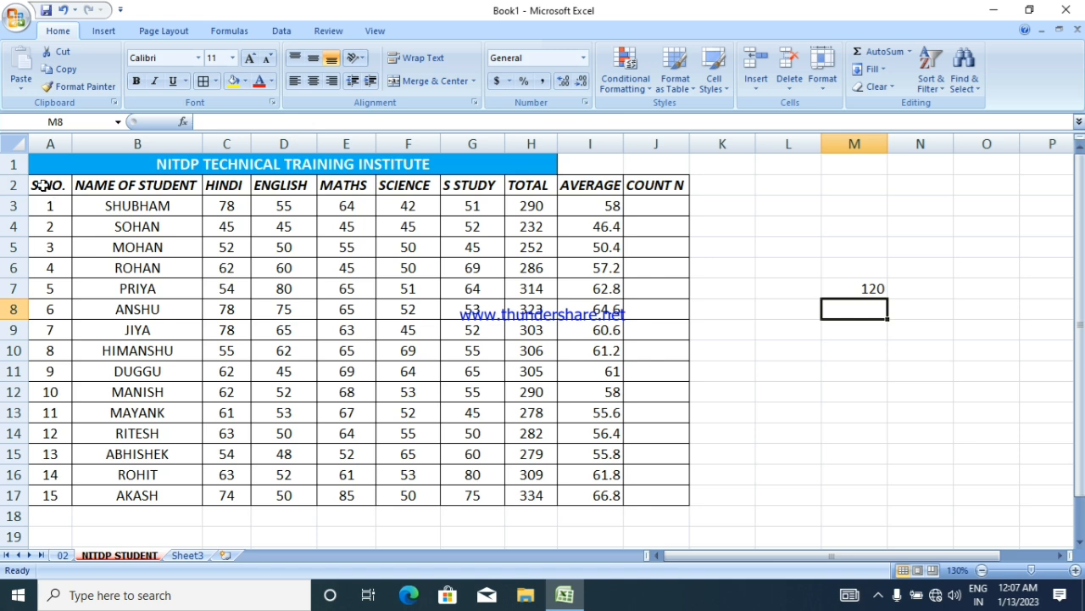
{"action": "left_click_drag", "start_coordinate": [47, 184], "coordinate": [663, 492]}
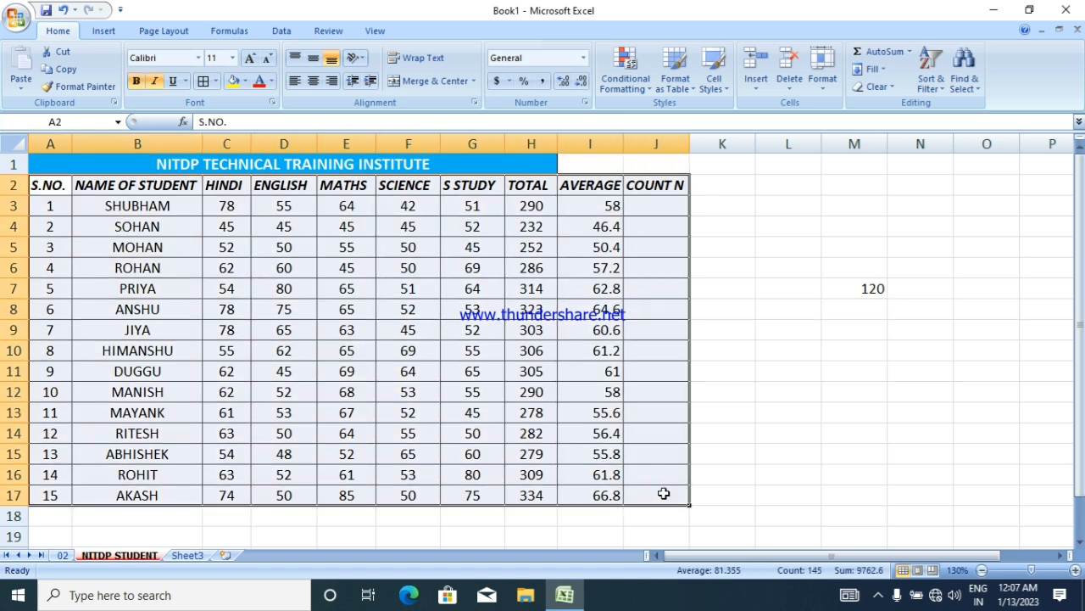
{"action": "left_click", "coordinate": [872, 294]}
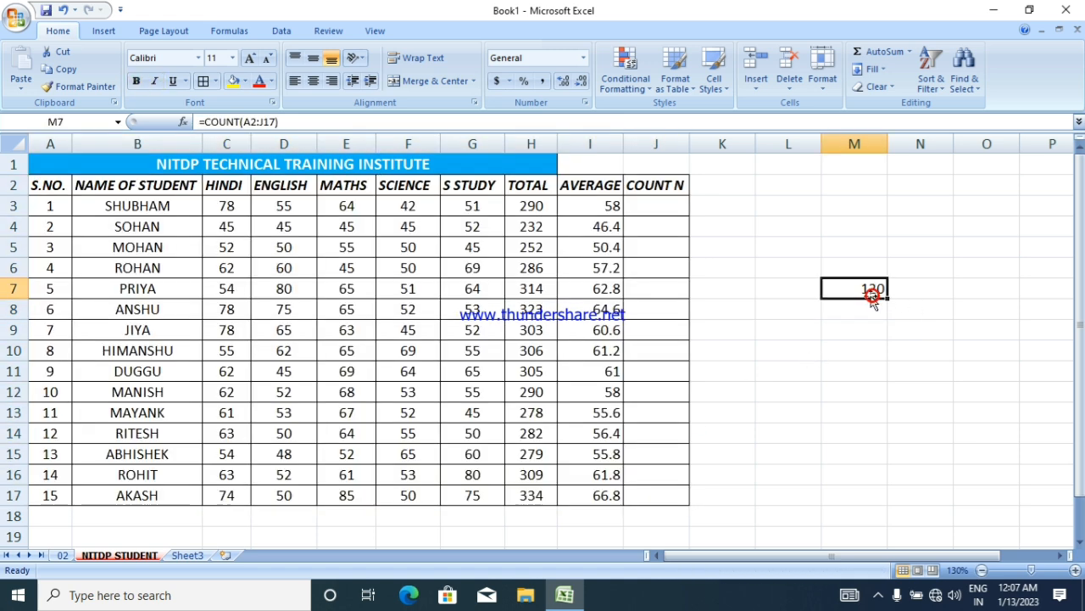
Examine the numeric marks in the S STUDY column, cells G3 to G6, and the count formula in M7
{"action": "left_click", "coordinate": [777, 292]}
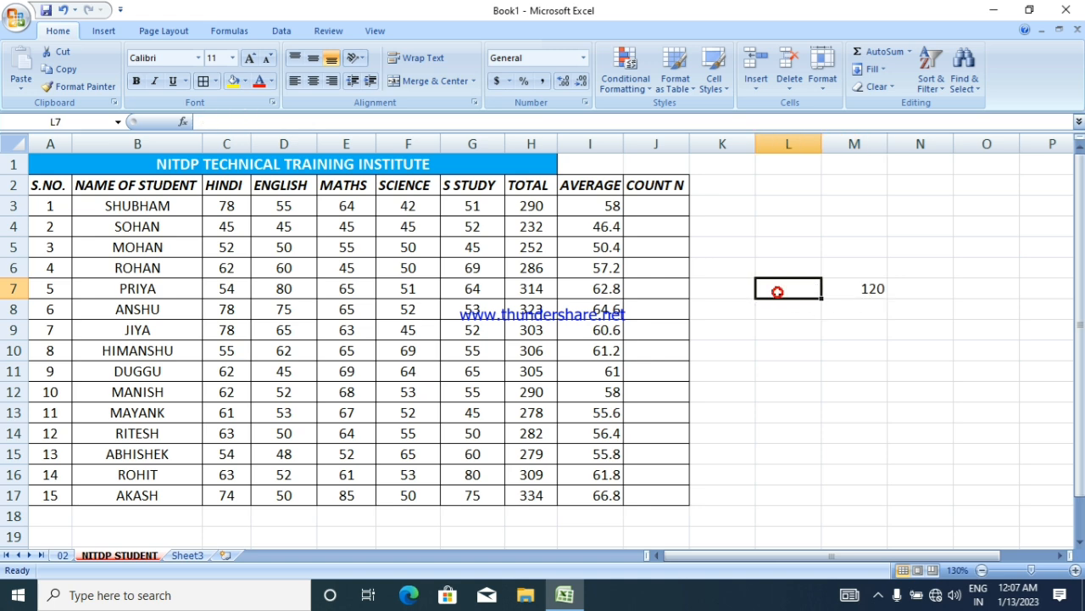
{"action": "left_click", "coordinate": [475, 209]}
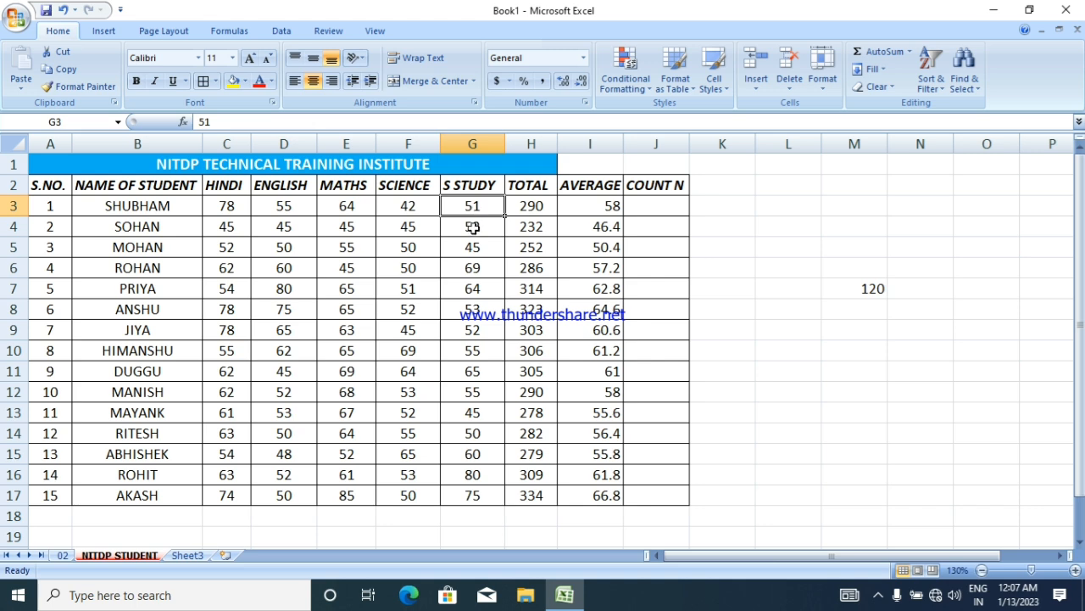
{"action": "left_click", "coordinate": [473, 229]}
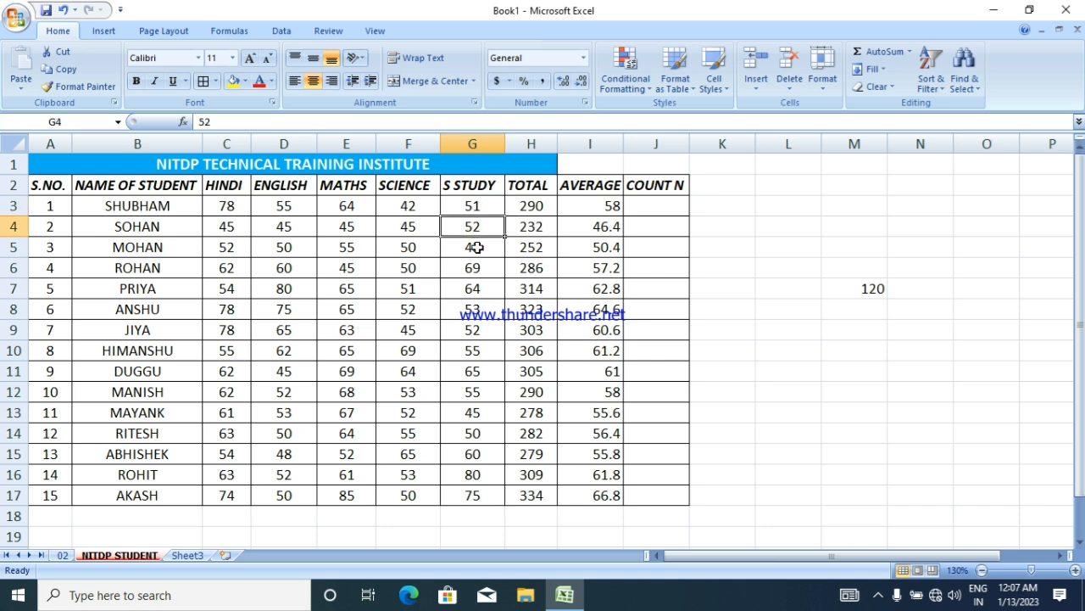
{"action": "left_click", "coordinate": [478, 247]}
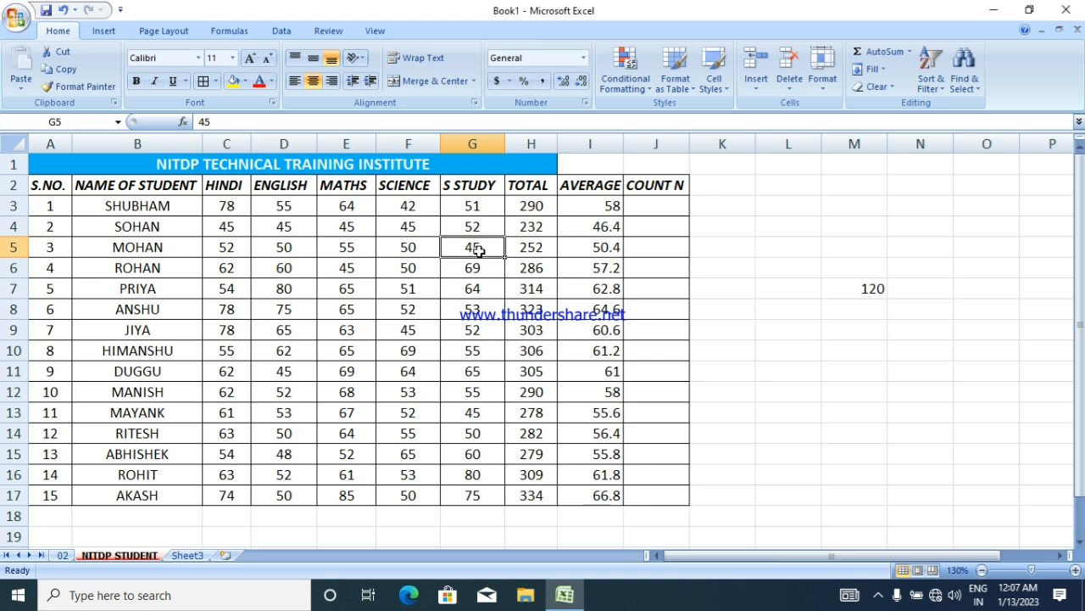
{"action": "left_click", "coordinate": [473, 267]}
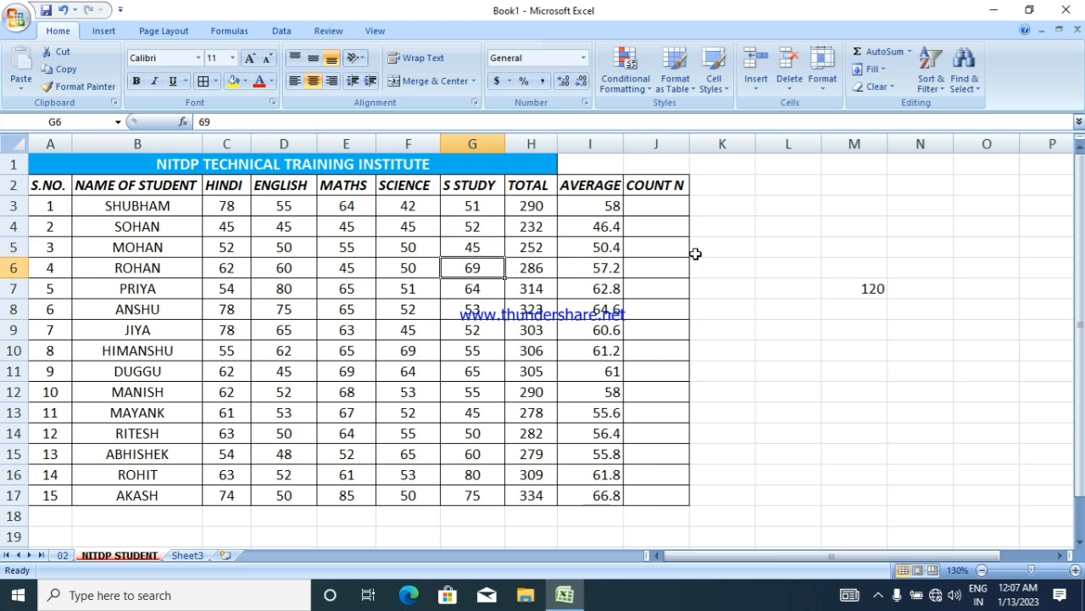
{"action": "left_click", "coordinate": [885, 262]}
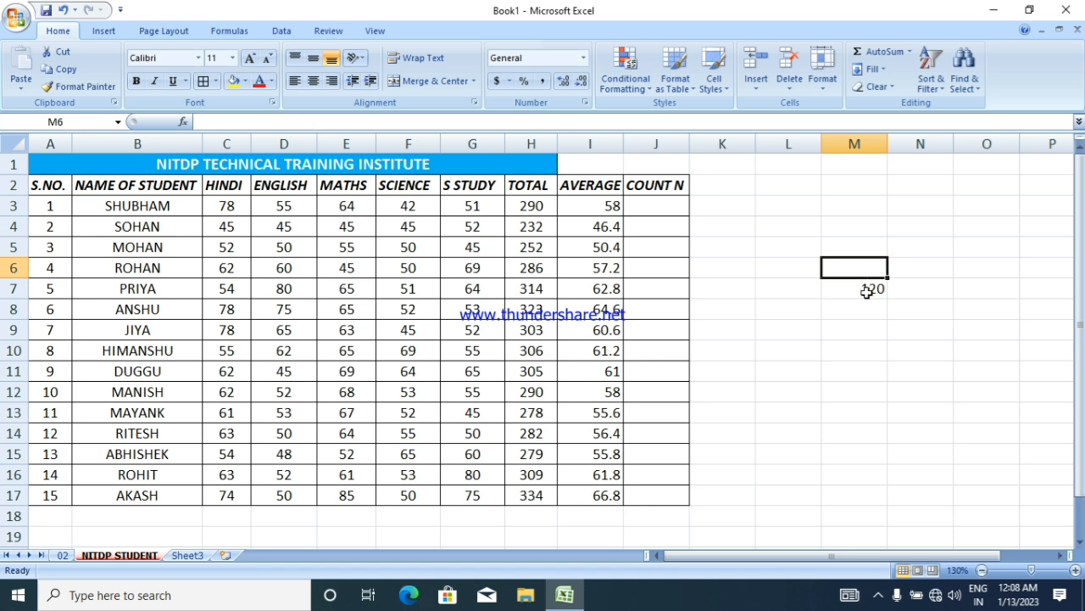
{"action": "left_click", "coordinate": [873, 290]}
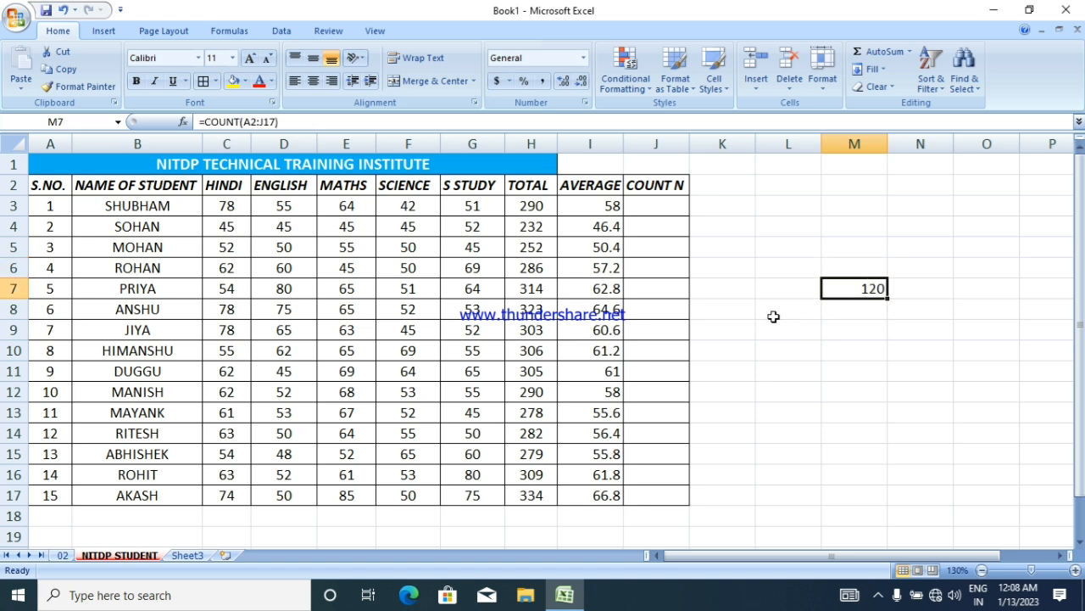
Count the numeric cells of the first student's row by entering =COUNT(C3:I3) in J3
{"action": "left_click", "coordinate": [657, 213]}
{"action": "type", "text": "="}
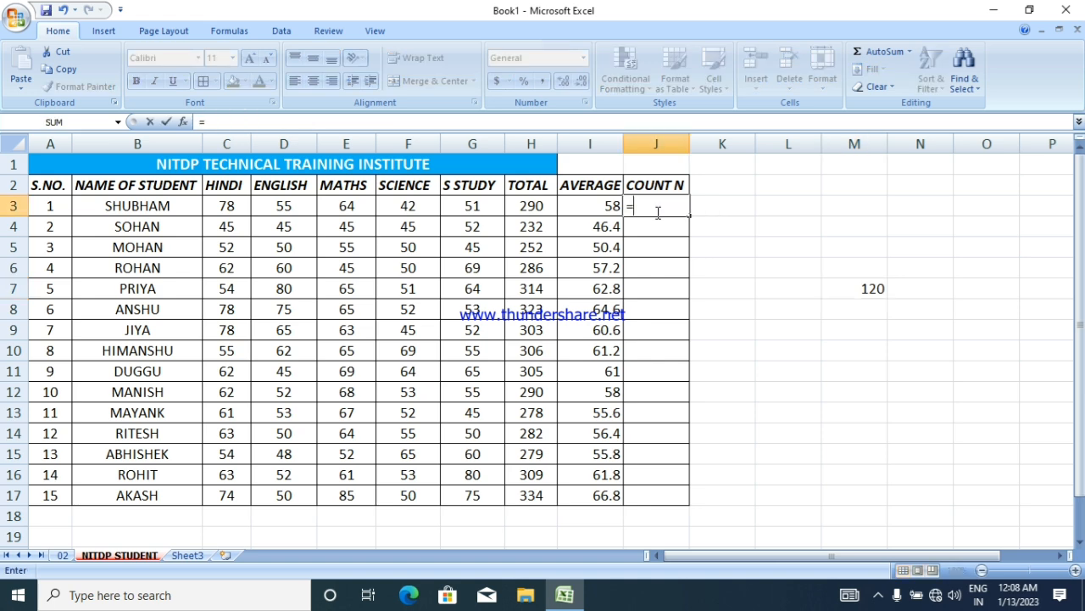
{"action": "type", "text": "COUNT"}
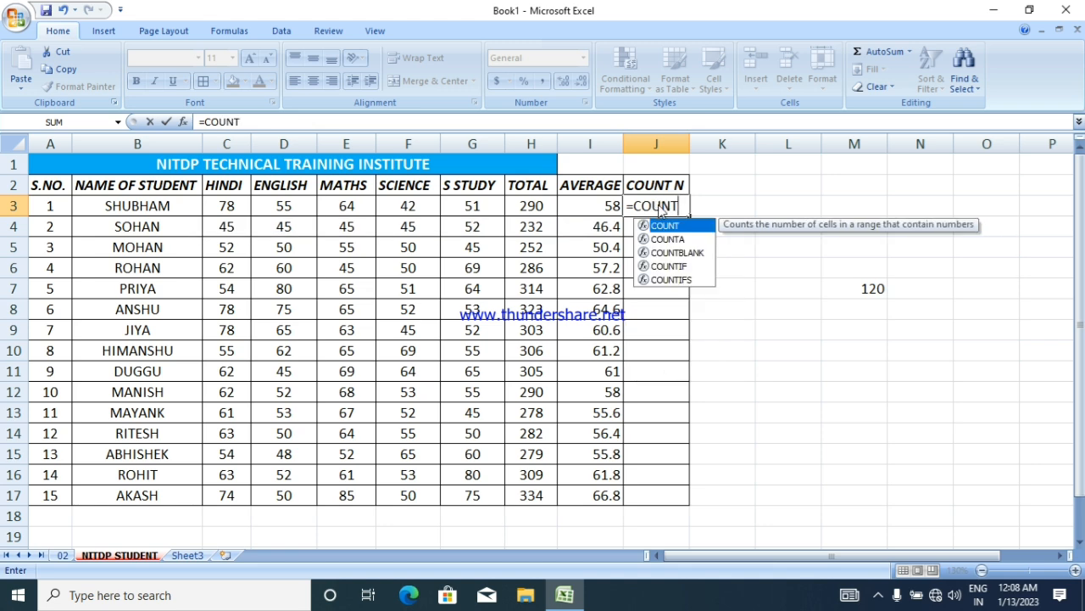
{"action": "type", "text": "("}
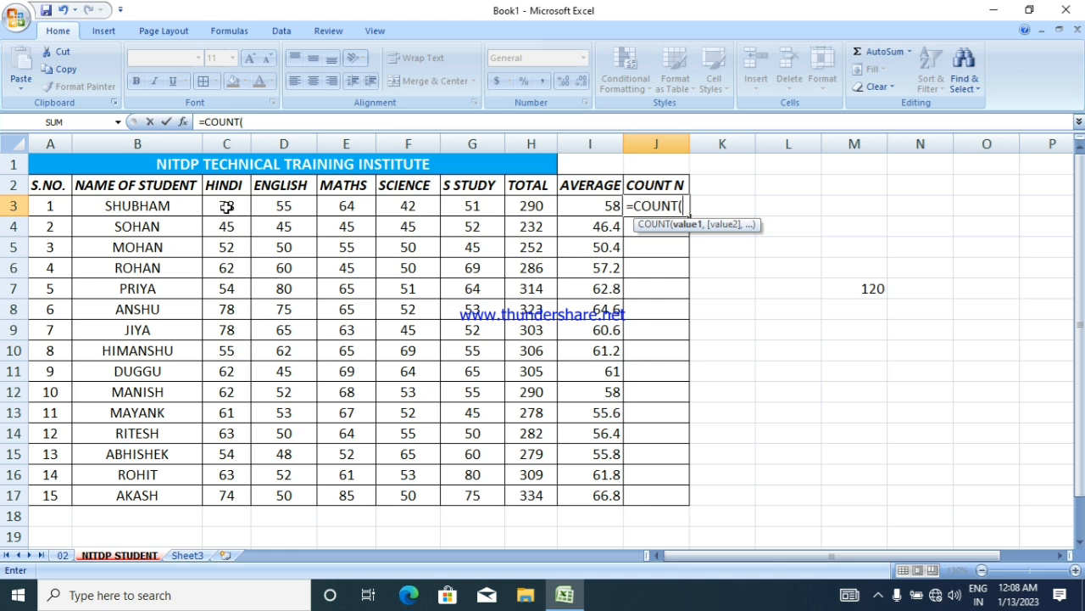
{"action": "left_click_drag", "start_coordinate": [226, 206], "coordinate": [605, 208]}
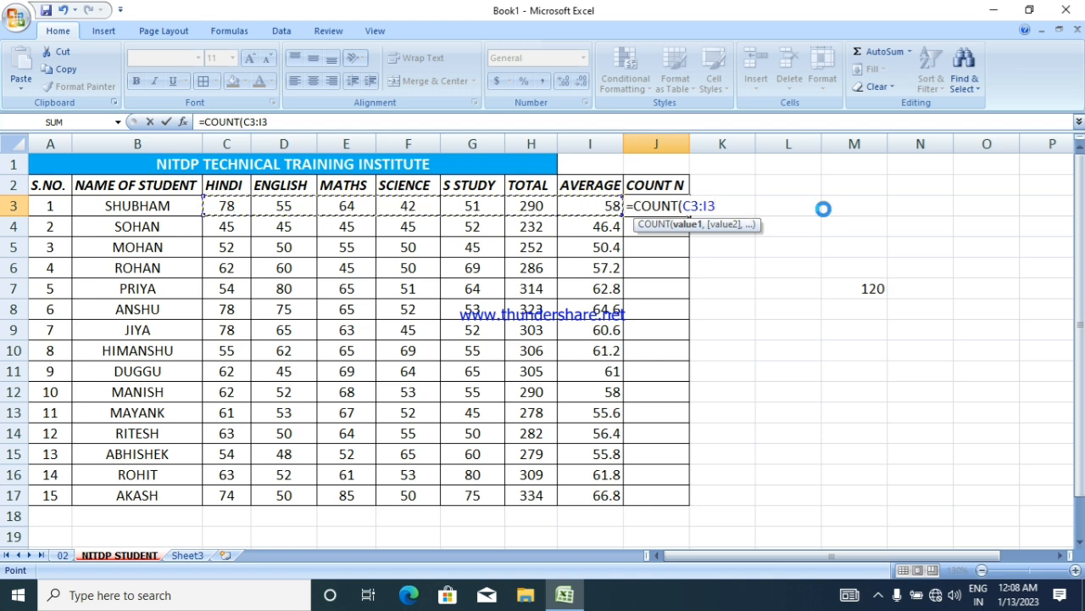
{"action": "key", "text": "Return"}
{"action": "left_click", "coordinate": [657, 207]}
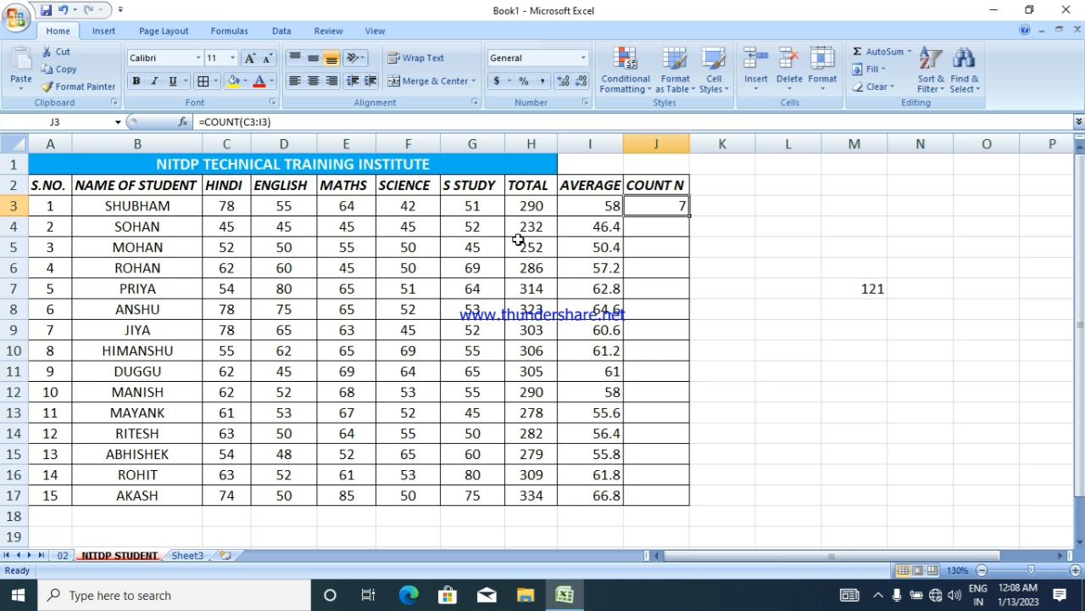
Examine the cells C3 to I3 that the first student's COUNT formula covers
{"action": "left_click", "coordinate": [227, 208]}
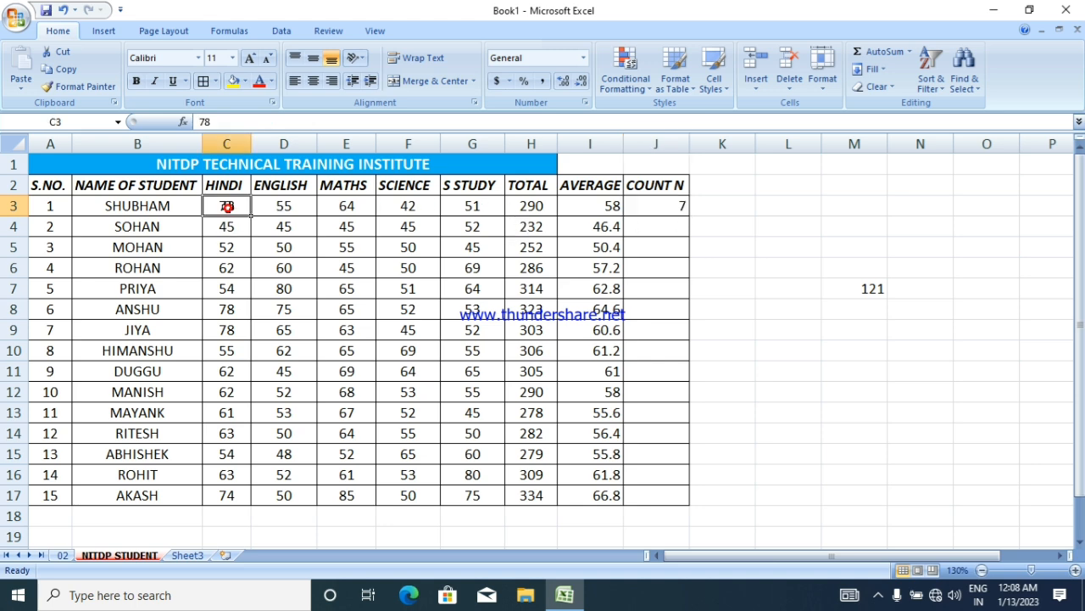
{"action": "left_click", "coordinate": [284, 208]}
{"action": "left_click", "coordinate": [346, 208]}
{"action": "left_click", "coordinate": [472, 209]}
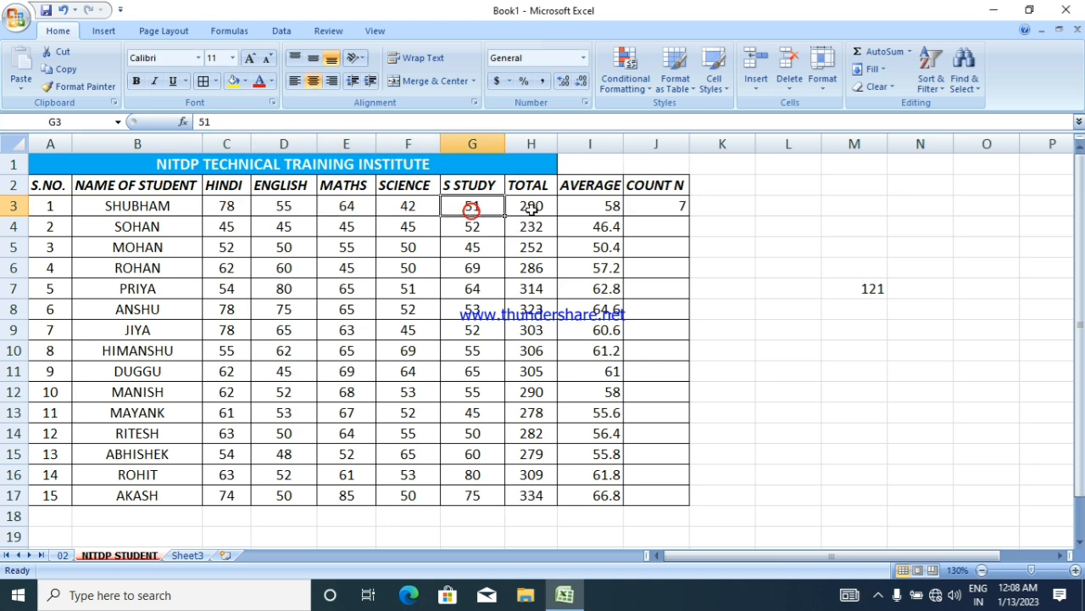
{"action": "left_click", "coordinate": [533, 209]}
{"action": "left_click", "coordinate": [604, 210]}
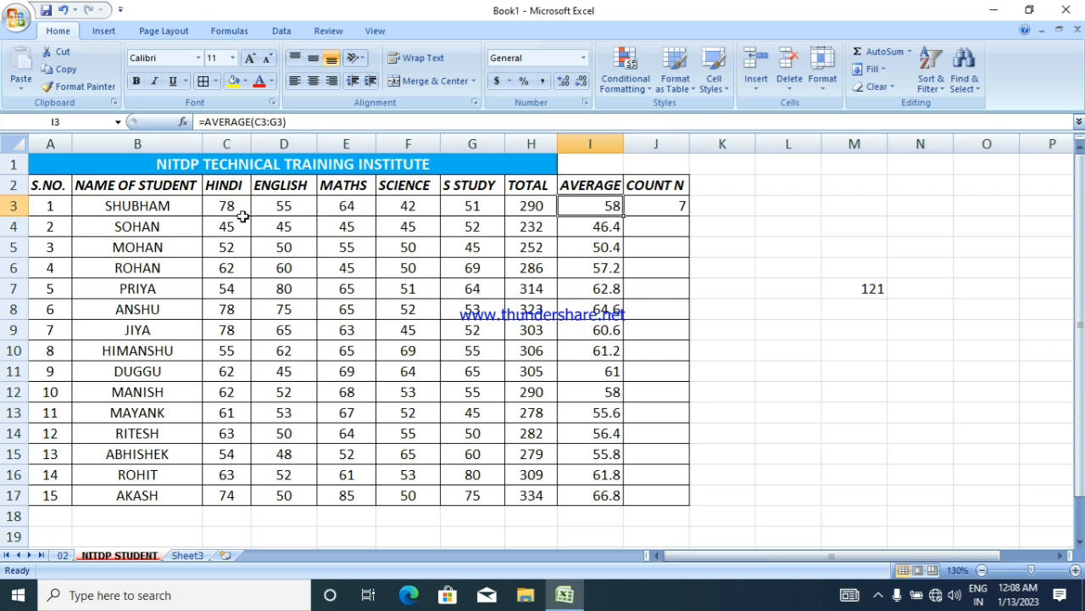
{"action": "left_click_drag", "start_coordinate": [231, 210], "coordinate": [584, 206]}
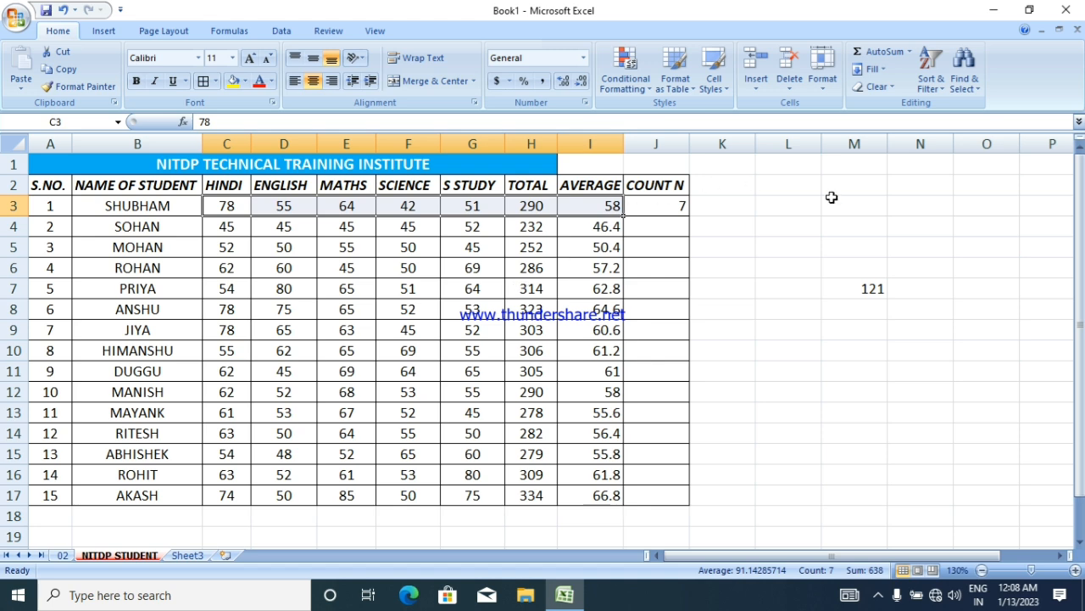
{"action": "left_click", "coordinate": [788, 246]}
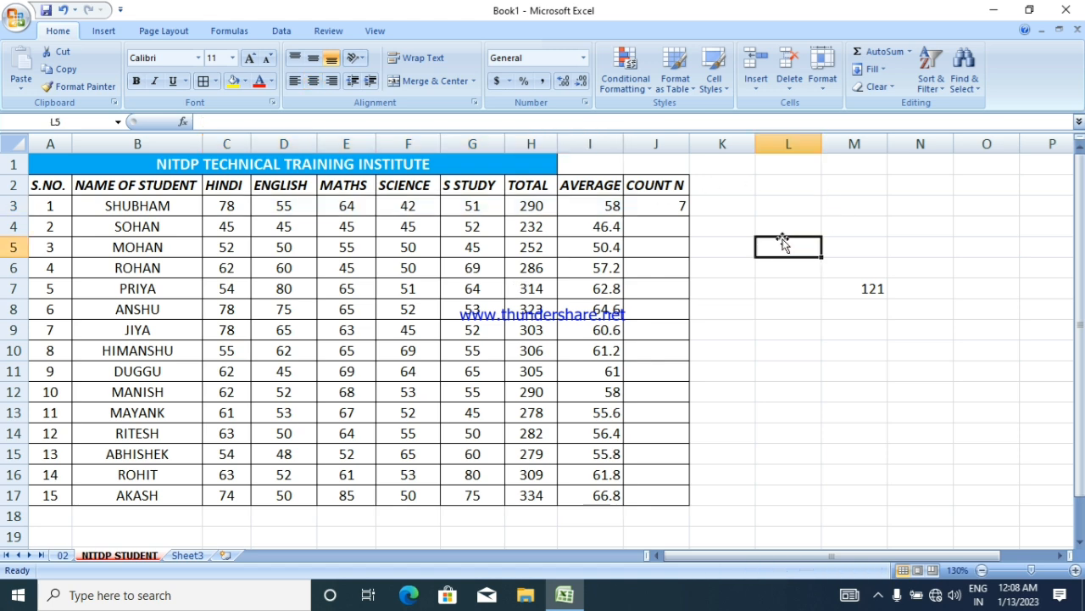
{"action": "left_click", "coordinate": [765, 220]}
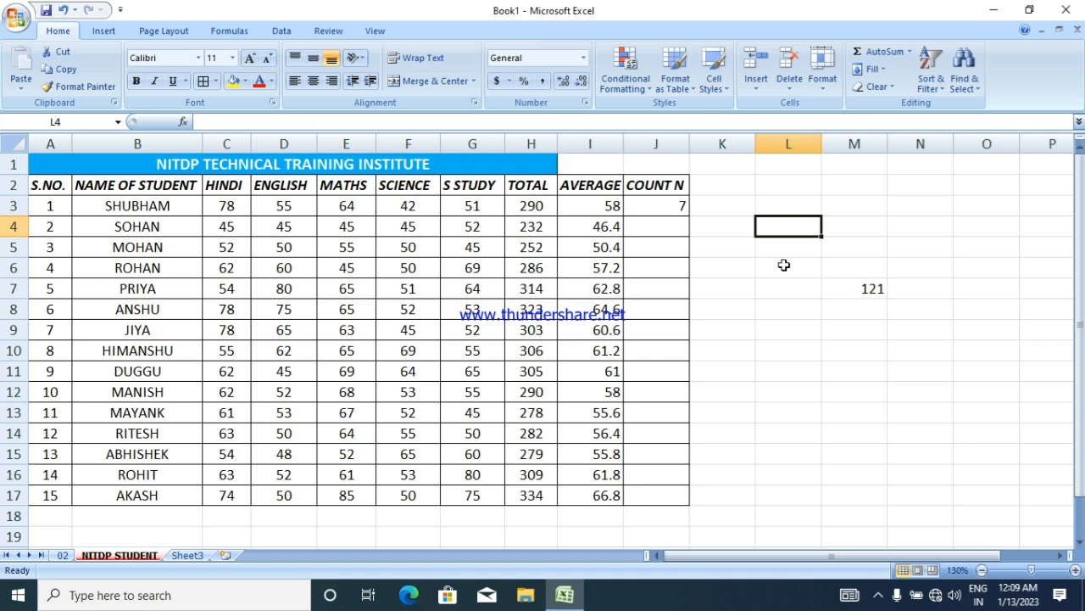
Clear the COUNT formula from J3 in the COUNT N column
{"action": "left_click", "coordinate": [653, 212]}
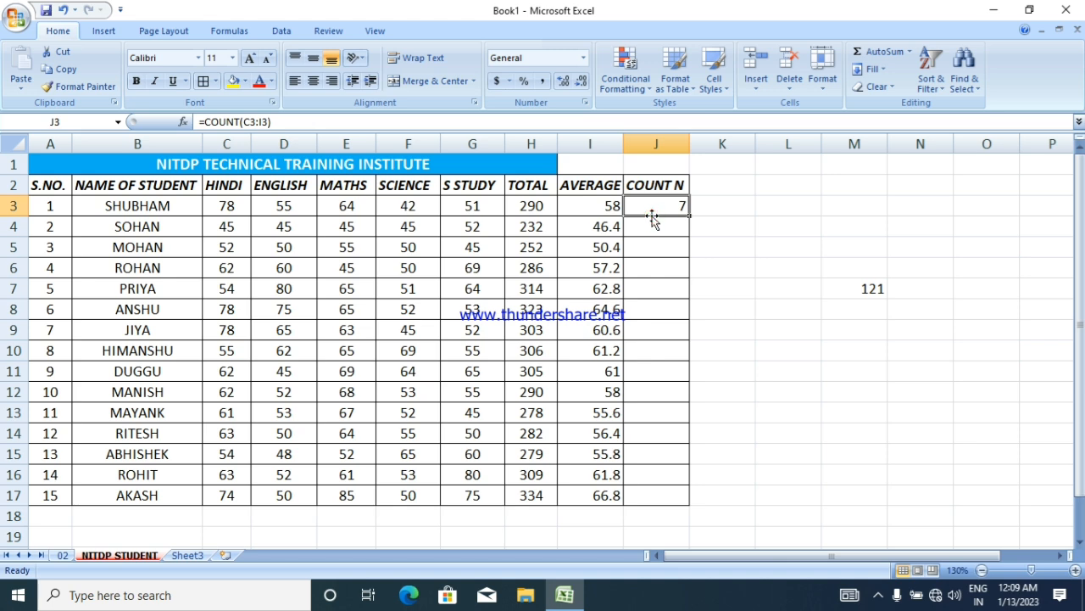
{"action": "key", "text": "Delete"}
{"action": "left_click", "coordinate": [769, 225]}
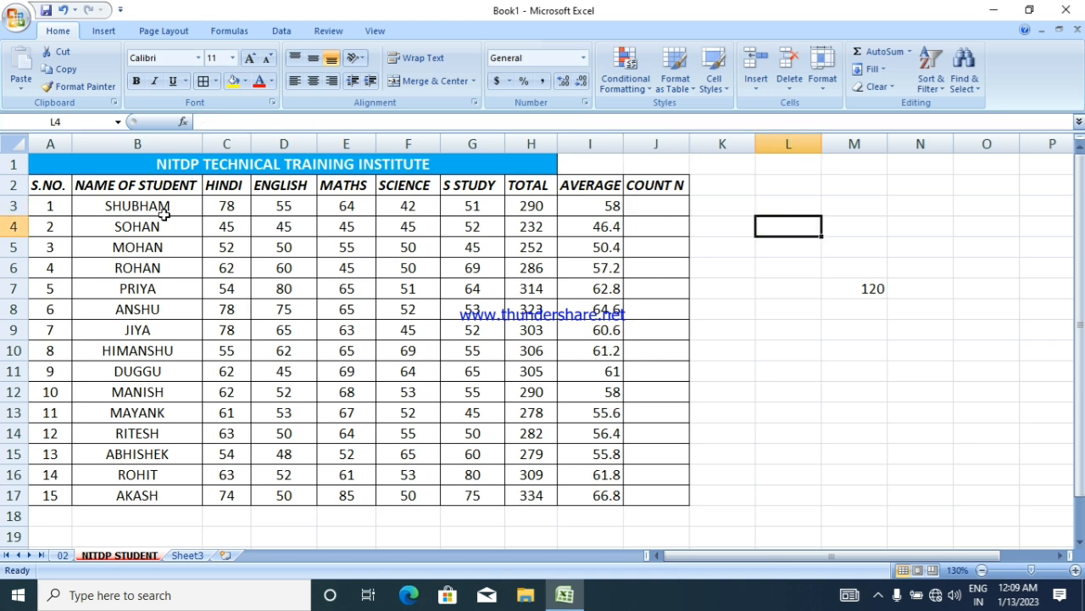
Enter a COUNT formula in M5 that counts the numeric cells of the whole table, A2:J17
{"action": "left_click_drag", "start_coordinate": [43, 183], "coordinate": [658, 493]}
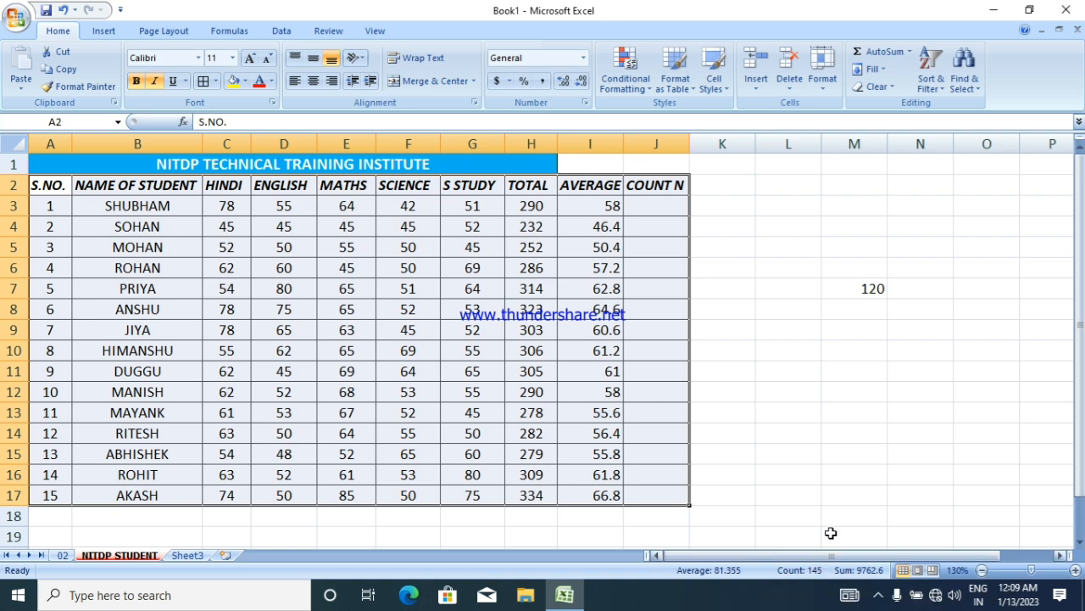
{"action": "left_click", "coordinate": [872, 289]}
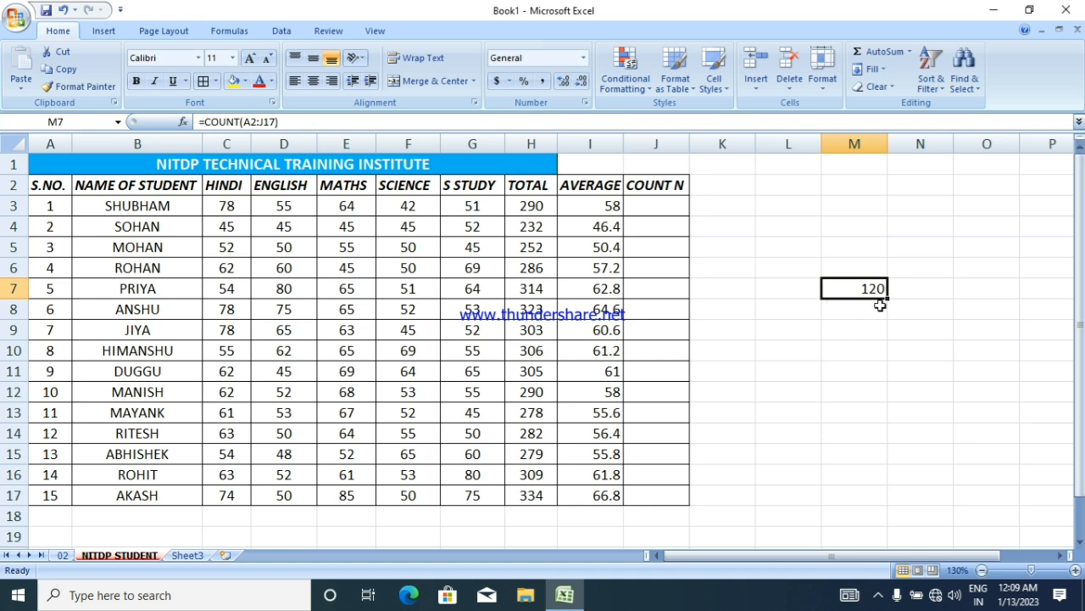
{"action": "left_click", "coordinate": [855, 248]}
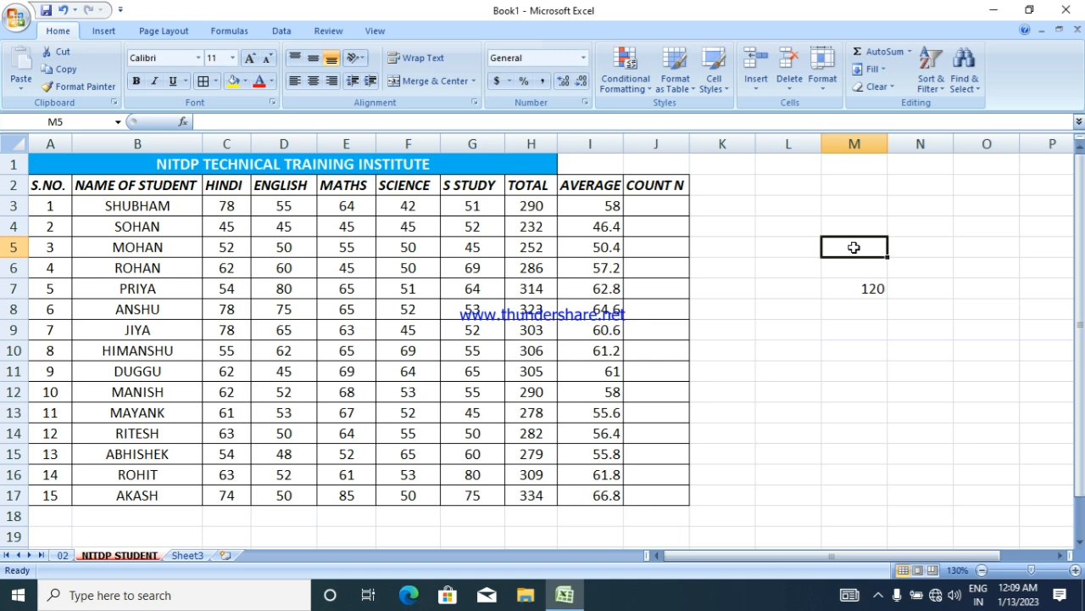
{"action": "type", "text": "="}
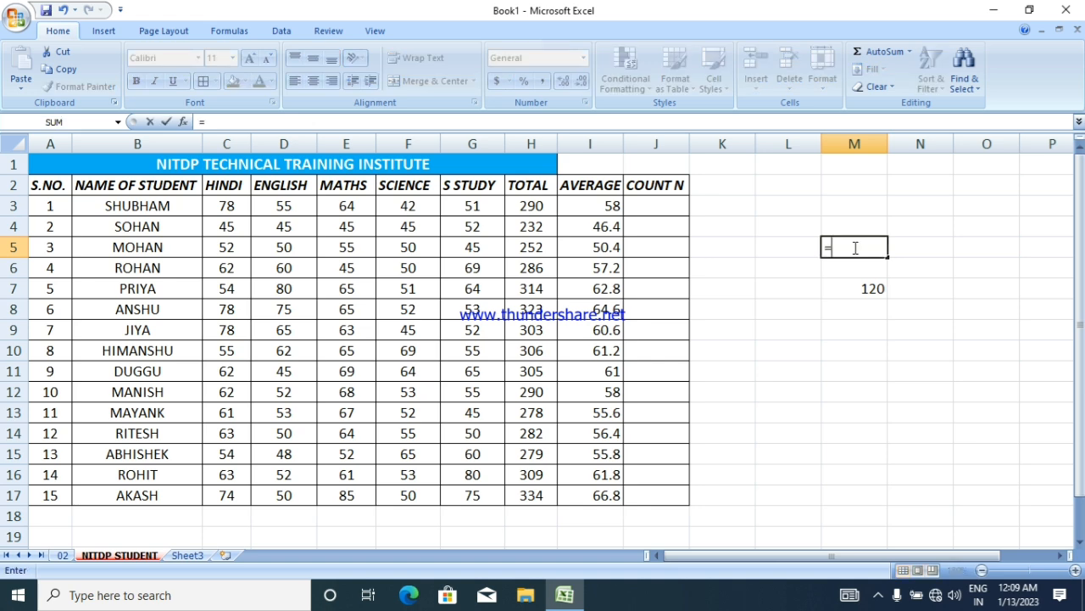
{"action": "type", "text": "COUNT"}
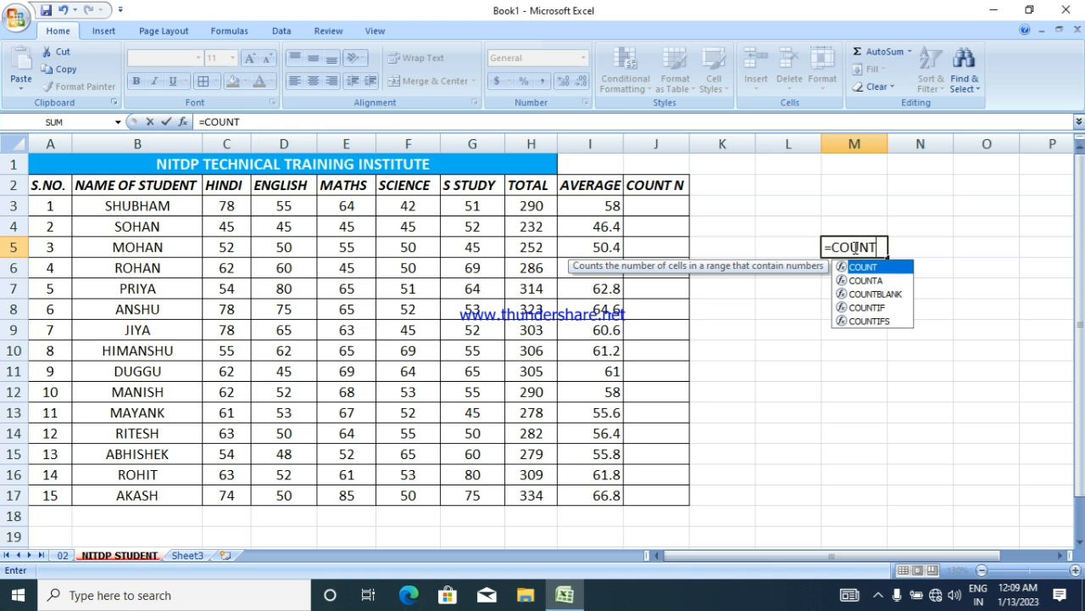
{"action": "type", "text": "("}
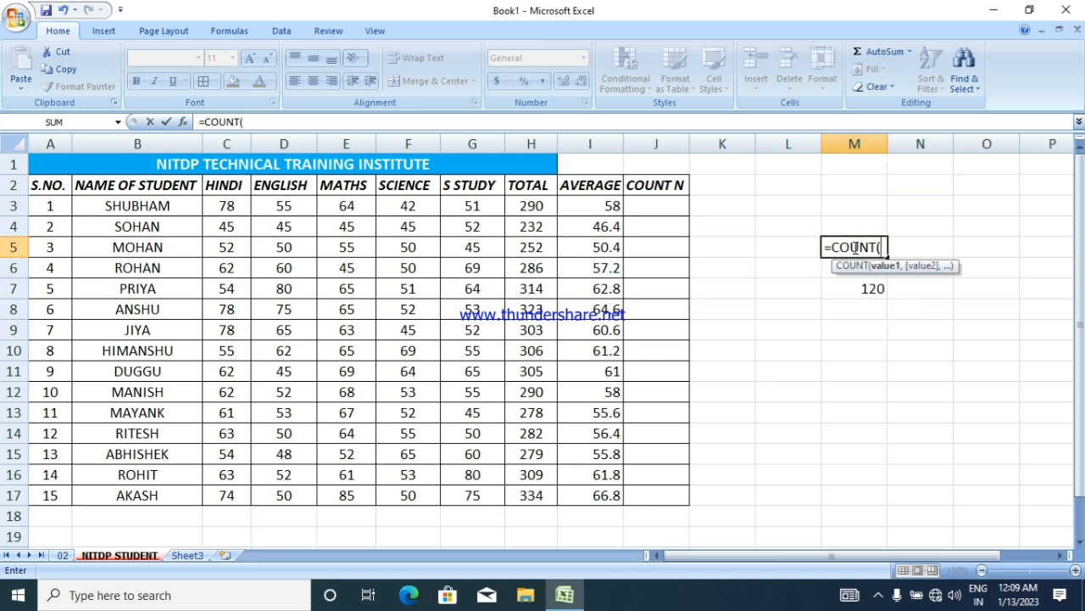
{"action": "left_click", "coordinate": [56, 186]}
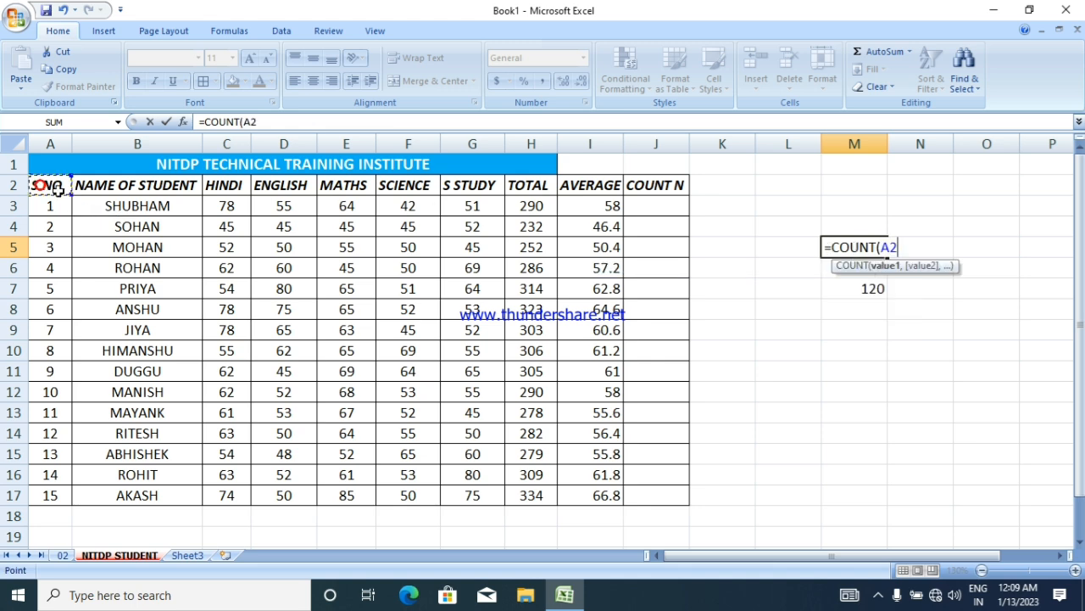
{"action": "left_click_drag", "start_coordinate": [56, 186], "coordinate": [663, 494]}
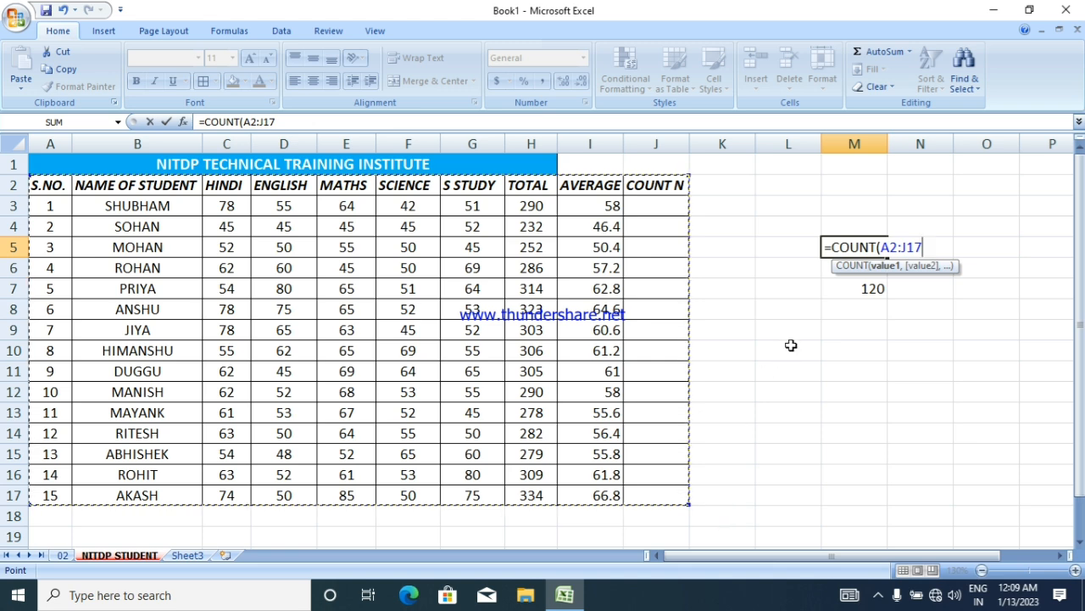
{"action": "key", "text": "Return"}
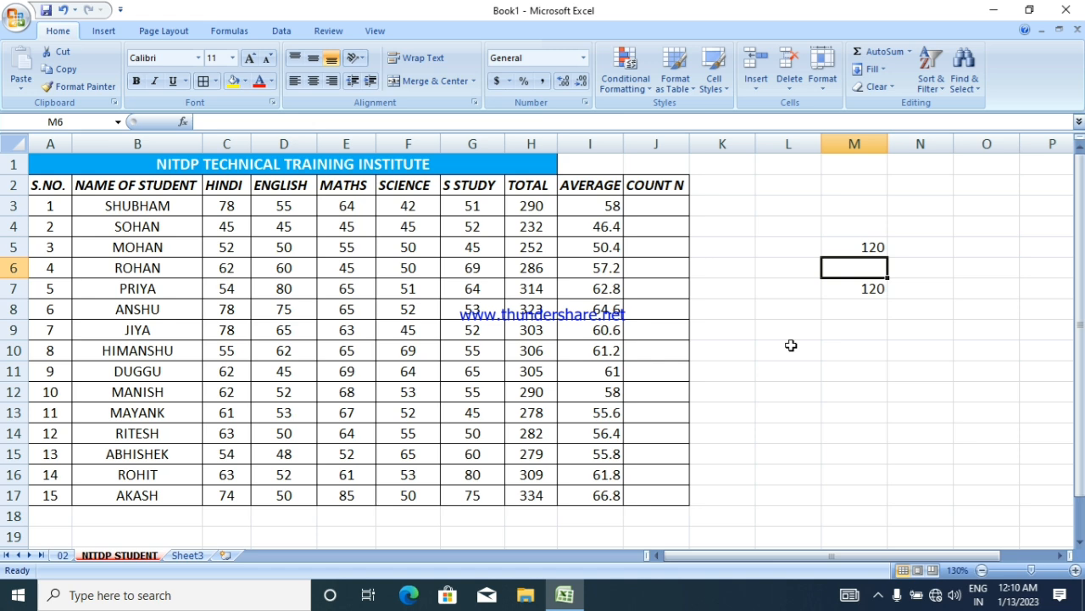
Examine the text cells in the NAME OF STUDENT column, B2 to B7, and the COUNT formula in M5
{"action": "left_click", "coordinate": [140, 190]}
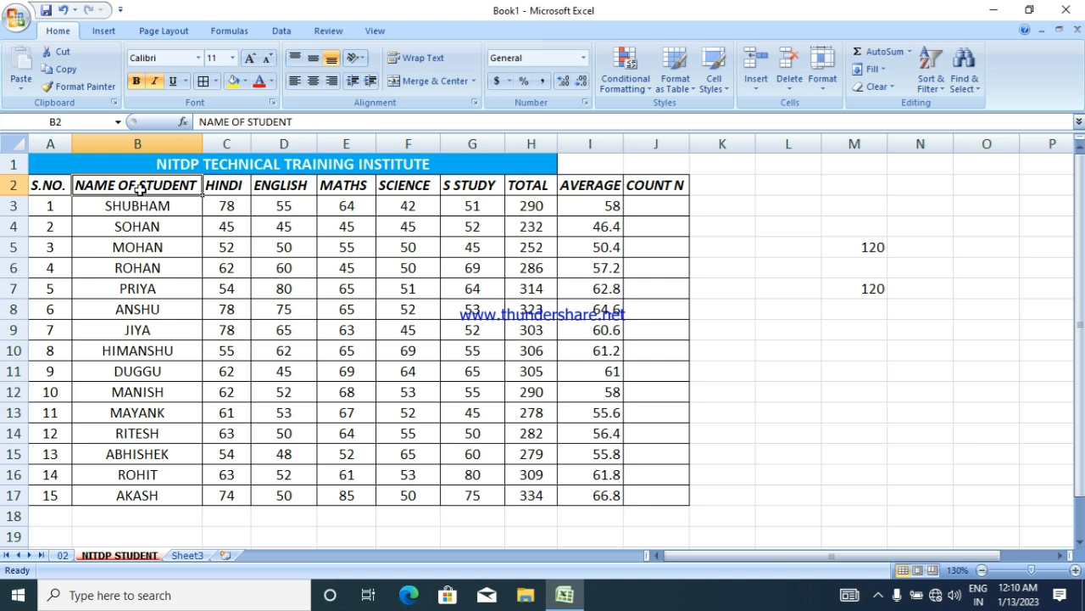
{"action": "left_click", "coordinate": [136, 212]}
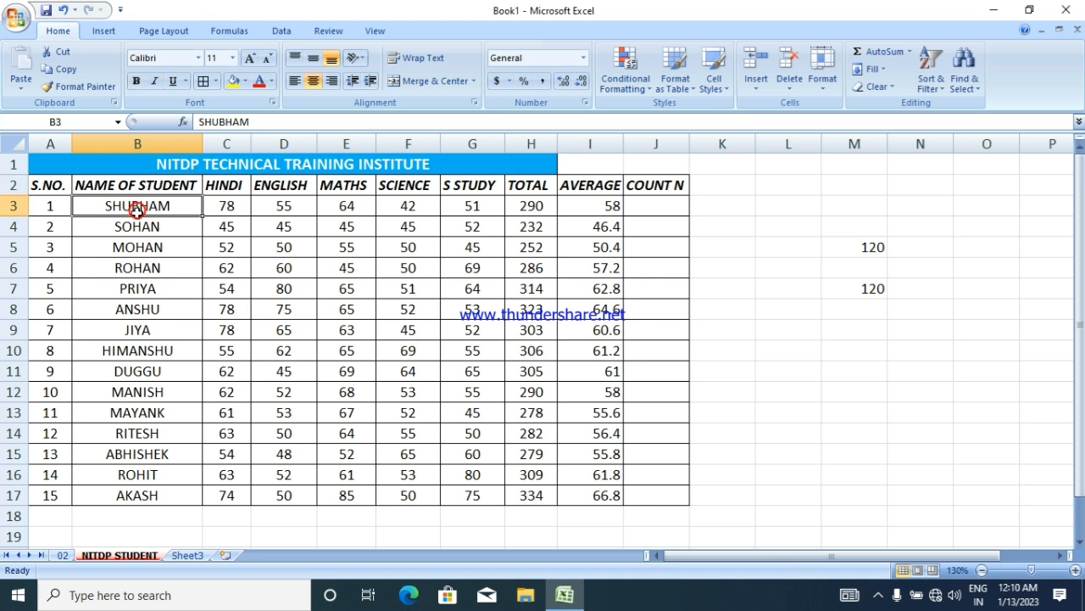
{"action": "left_click", "coordinate": [137, 227]}
{"action": "left_click", "coordinate": [141, 249]}
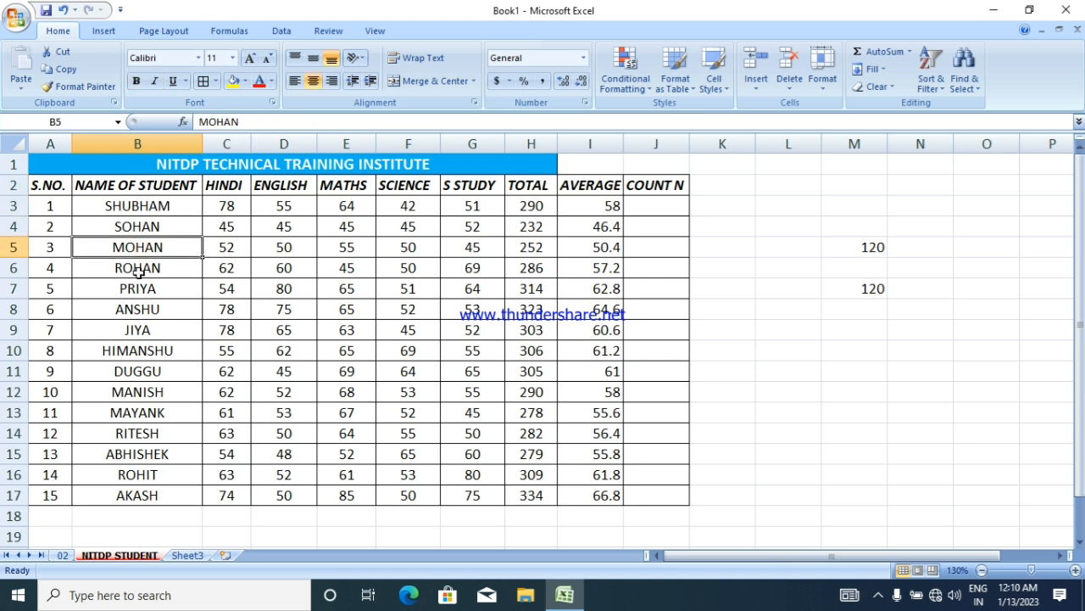
{"action": "left_click", "coordinate": [138, 272]}
{"action": "left_click", "coordinate": [146, 290]}
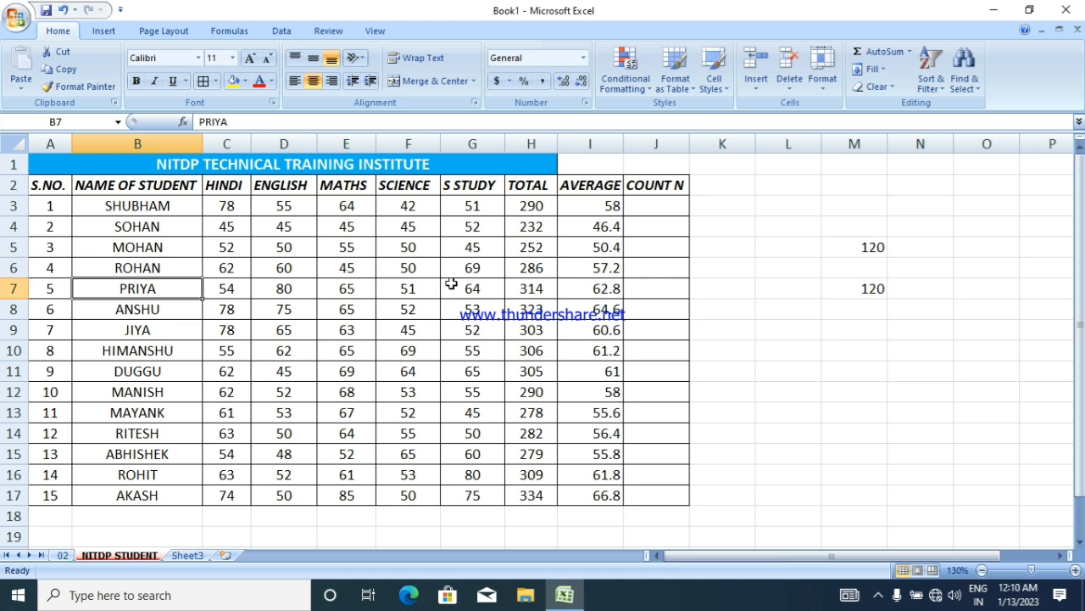
{"action": "left_click", "coordinate": [134, 212]}
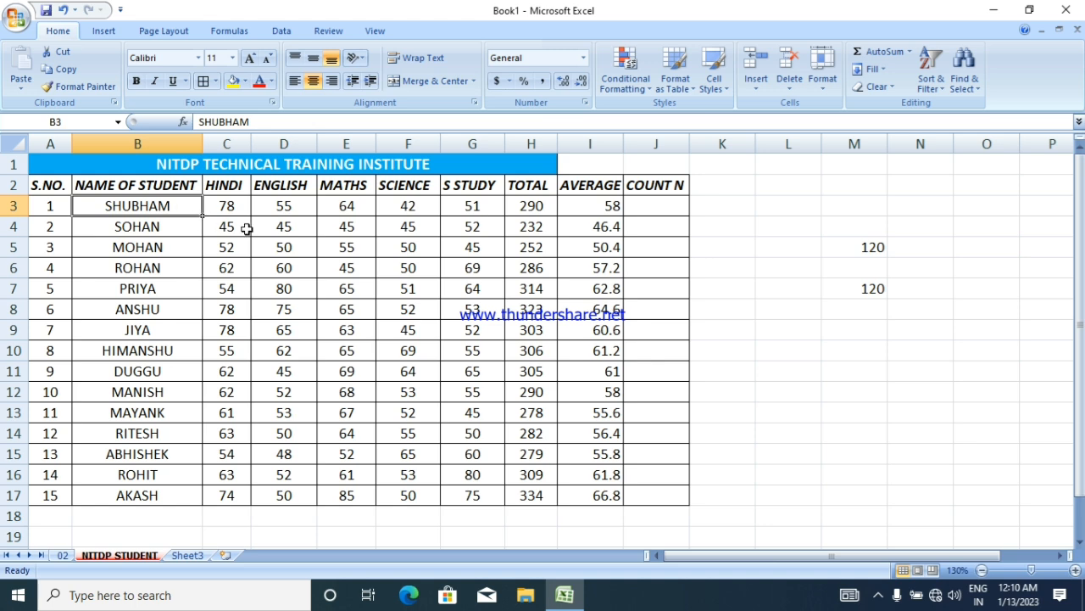
{"action": "left_click", "coordinate": [878, 253]}
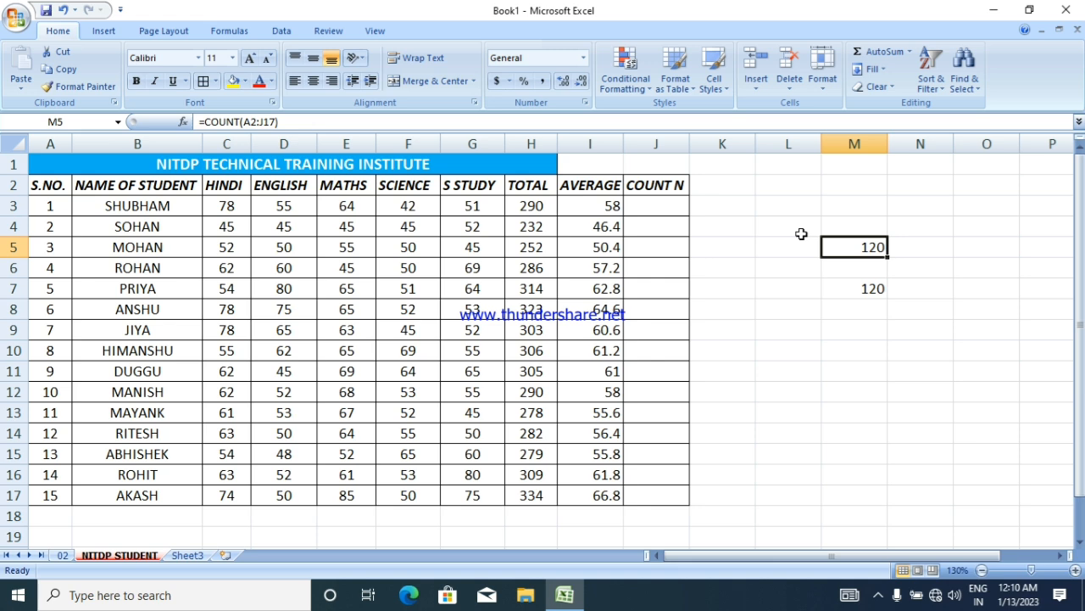
Select the whole table A2:J17 to check how many of its cells contain data
{"action": "left_click_drag", "start_coordinate": [45, 185], "coordinate": [667, 497]}
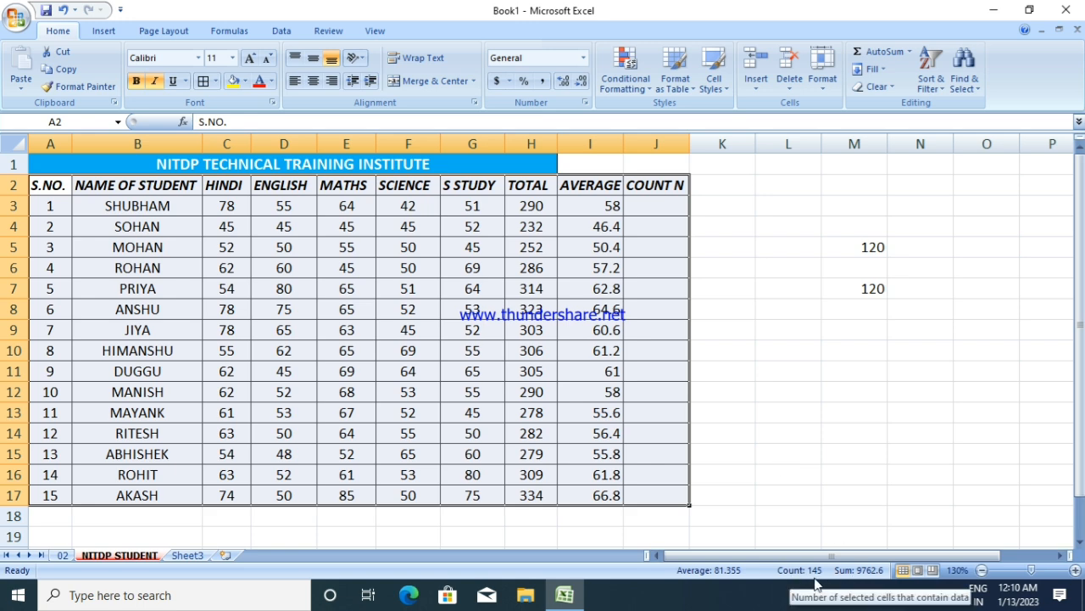
{"action": "left_click", "coordinate": [774, 293]}
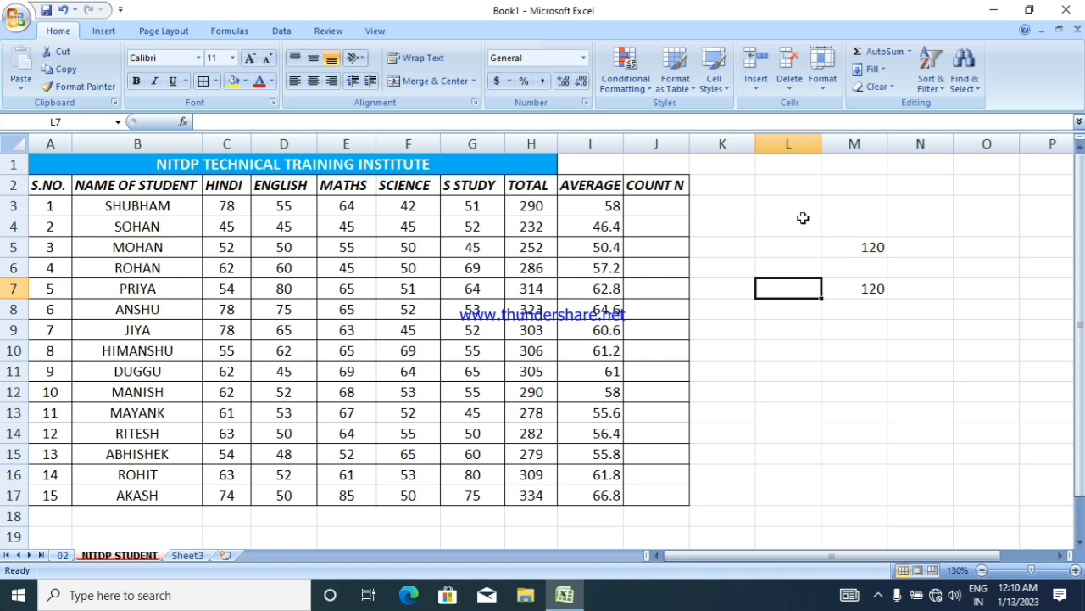
{"action": "left_click", "coordinate": [803, 218]}
Enter a COUNT formula in J3 that counts the first student's numeric cells, C3:I3
{"action": "left_click", "coordinate": [657, 207]}
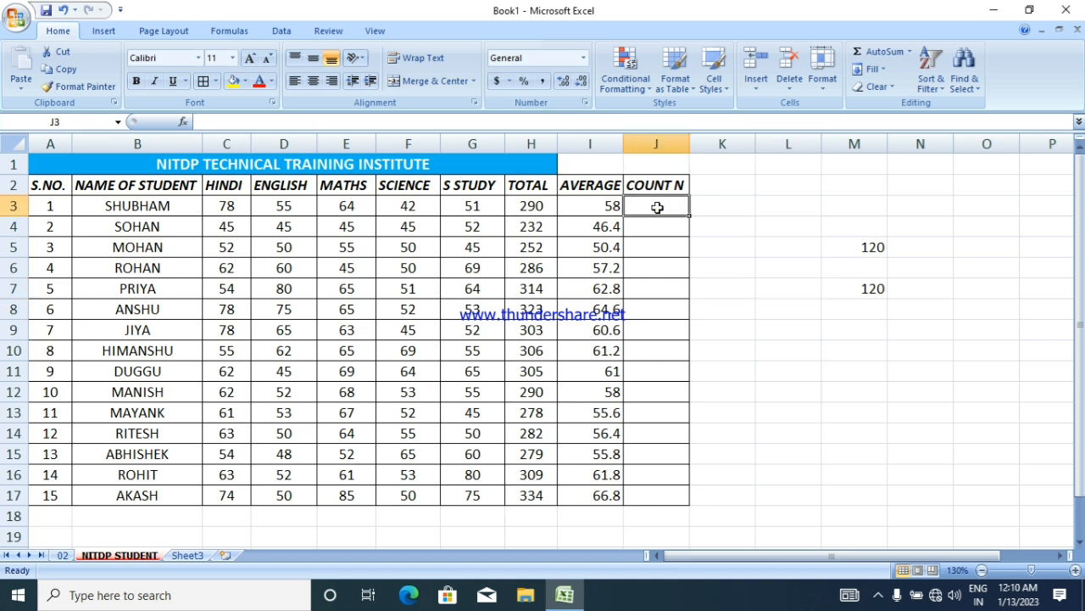
{"action": "type", "text": "=COU"}
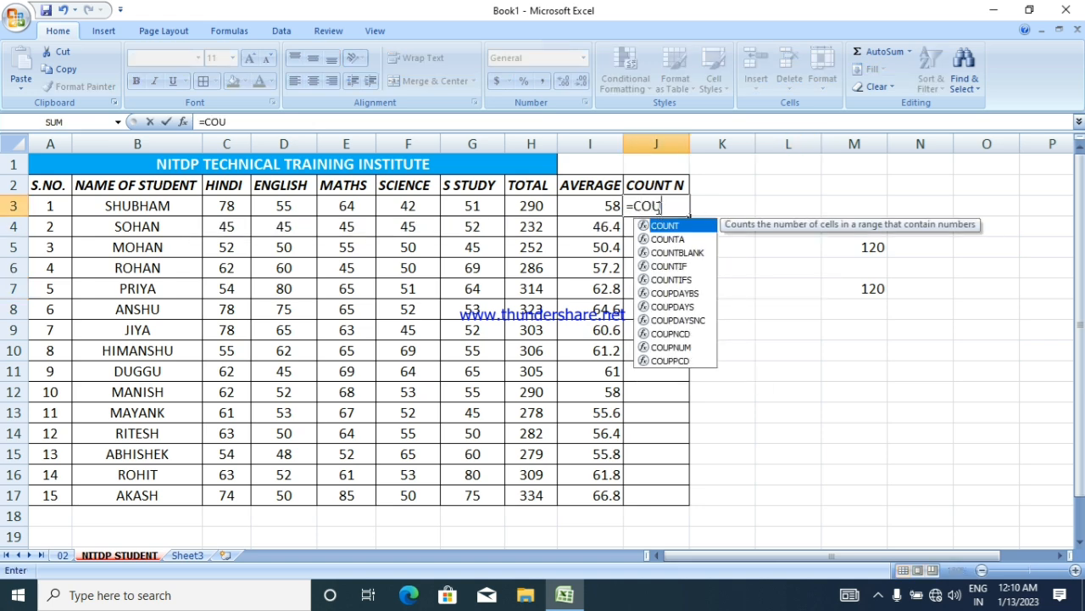
{"action": "type", "text": "NT("}
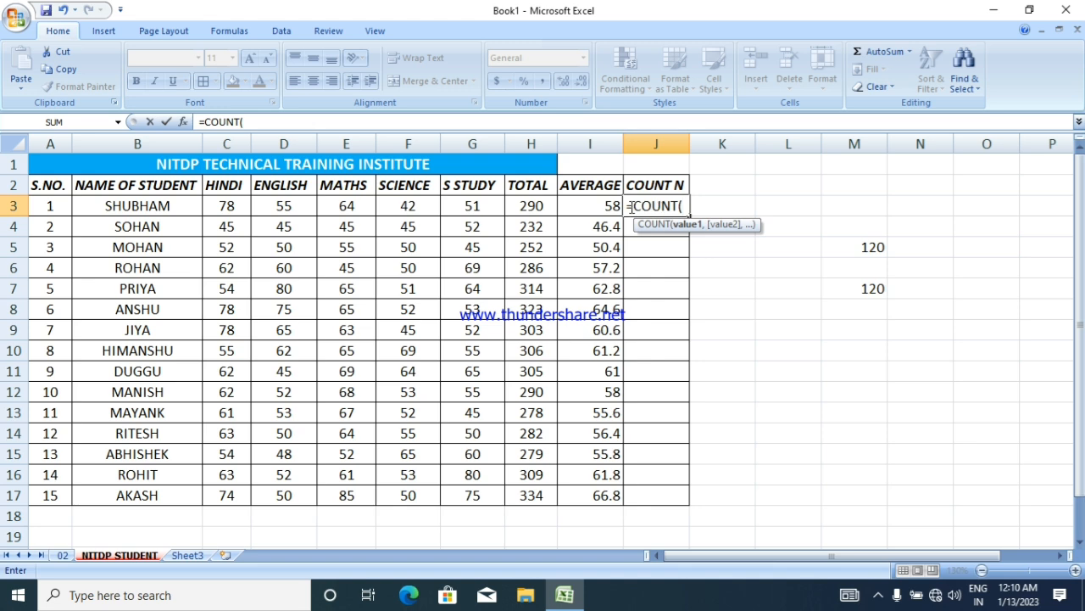
{"action": "left_click_drag", "start_coordinate": [226, 207], "coordinate": [608, 207]}
{"action": "key", "text": "Return"}
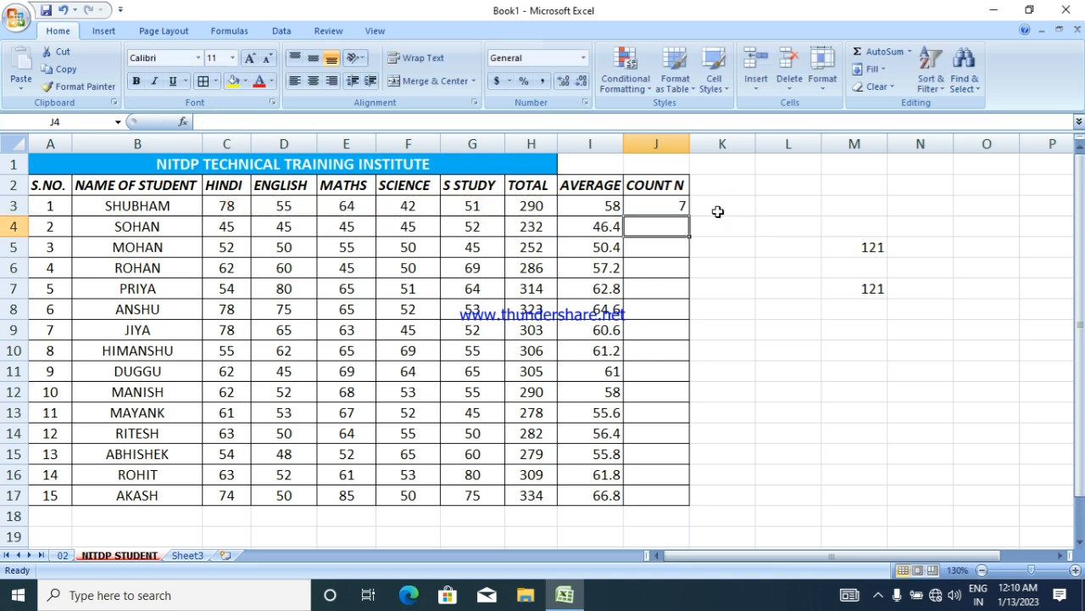
Fill the COUNT formula from J3 down the COUNT N column to J17
{"action": "left_click", "coordinate": [663, 208]}
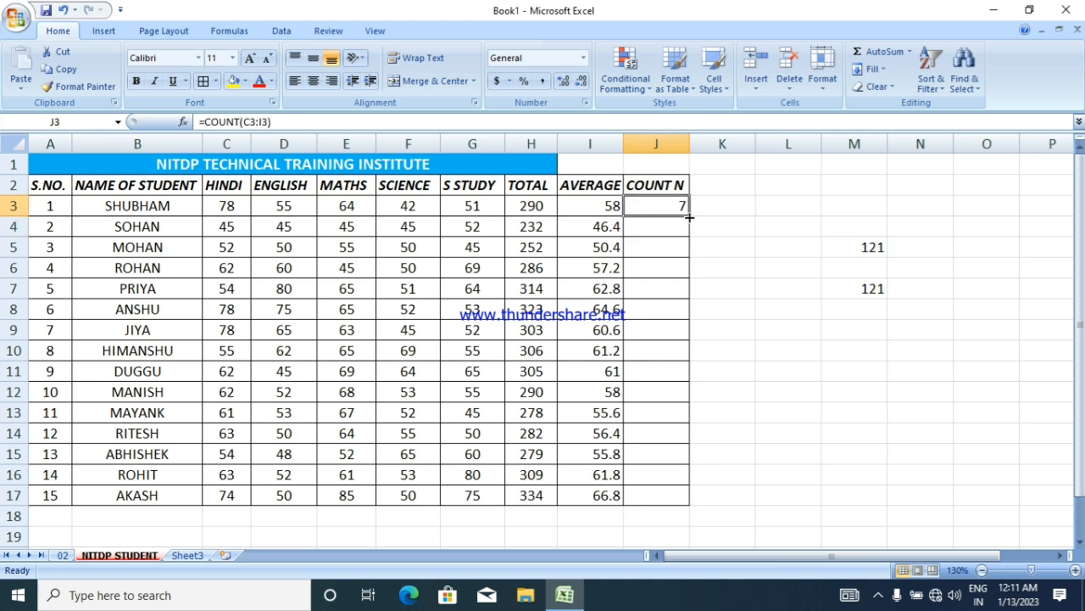
{"action": "left_click_drag", "start_coordinate": [690, 217], "coordinate": [685, 502]}
{"action": "left_click", "coordinate": [738, 327]}
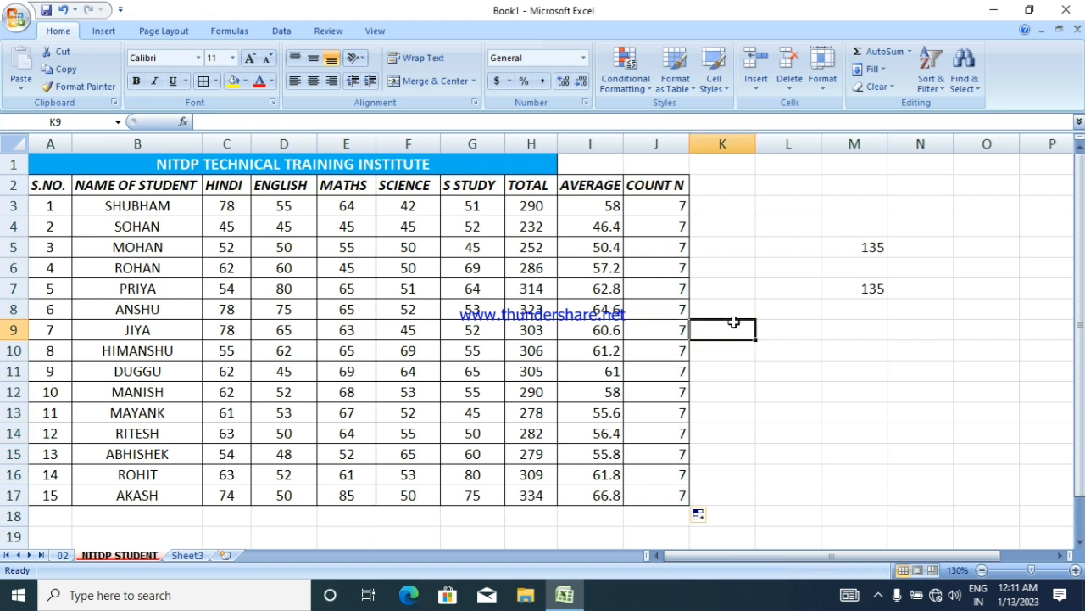
Replace the last student's S STUDY mark in G17 with the letter A
{"action": "left_click", "coordinate": [479, 498]}
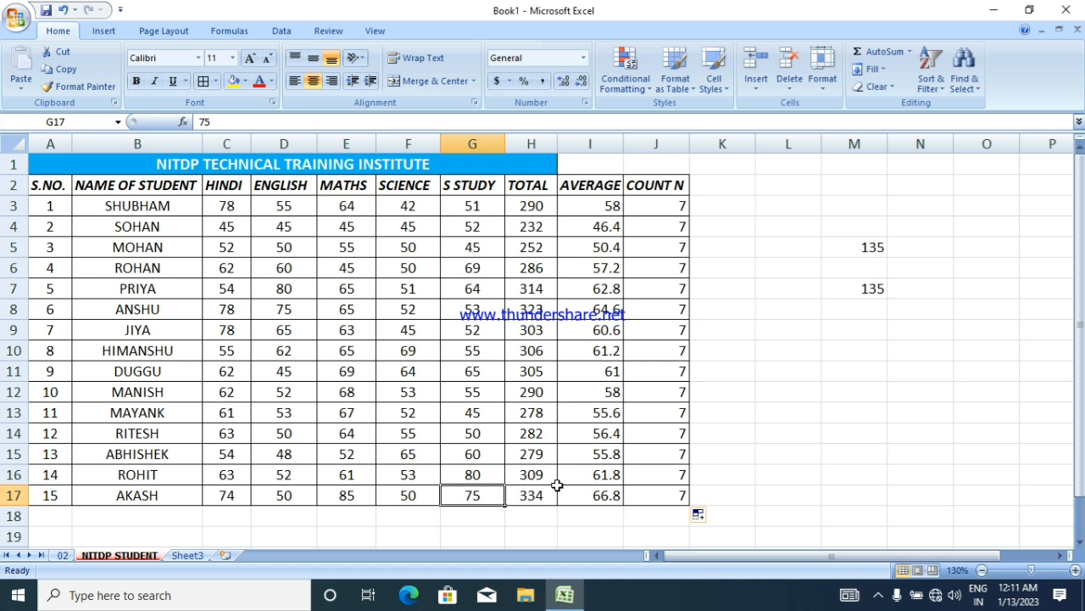
{"action": "type", "text": "A"}
{"action": "left_click", "coordinate": [882, 480]}
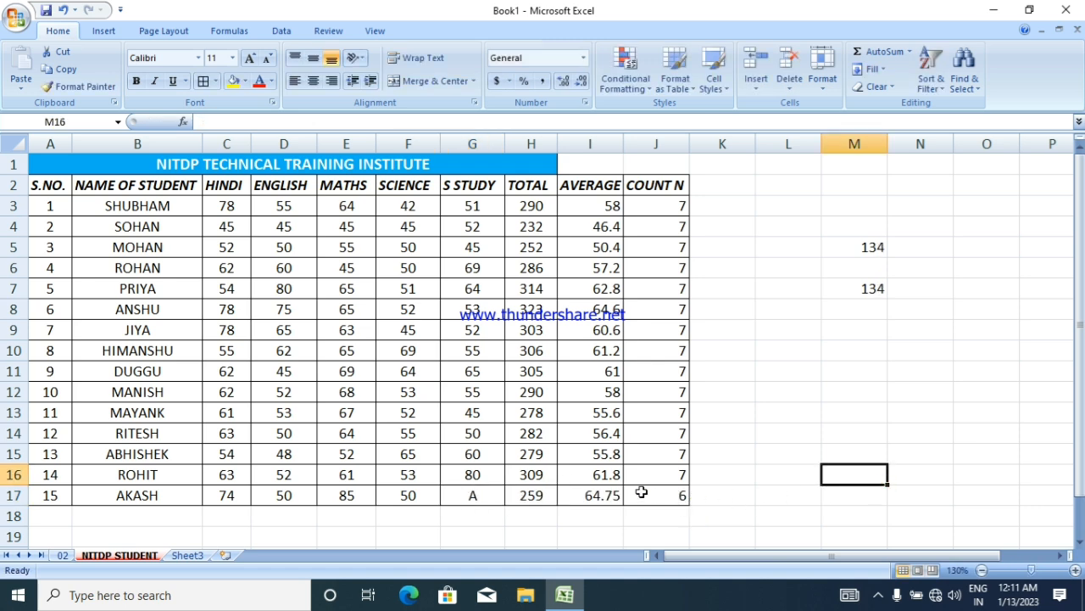
Examine the AVERAGE, TOTAL and COUNT N formulas in the last student's row, cells I17, H17 and J17
{"action": "left_click", "coordinate": [591, 497]}
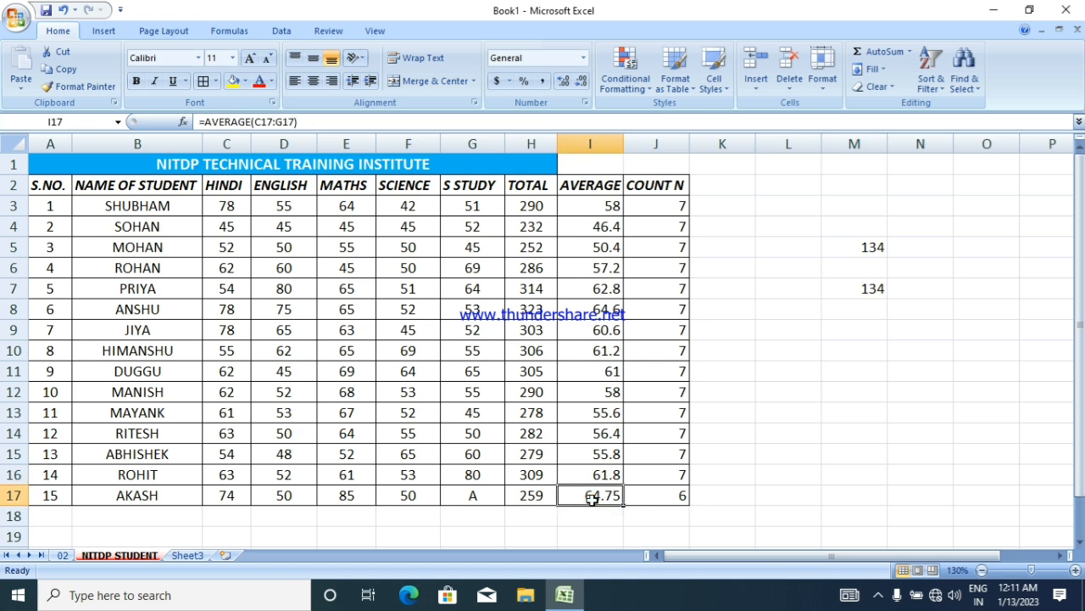
{"action": "left_click", "coordinate": [530, 495]}
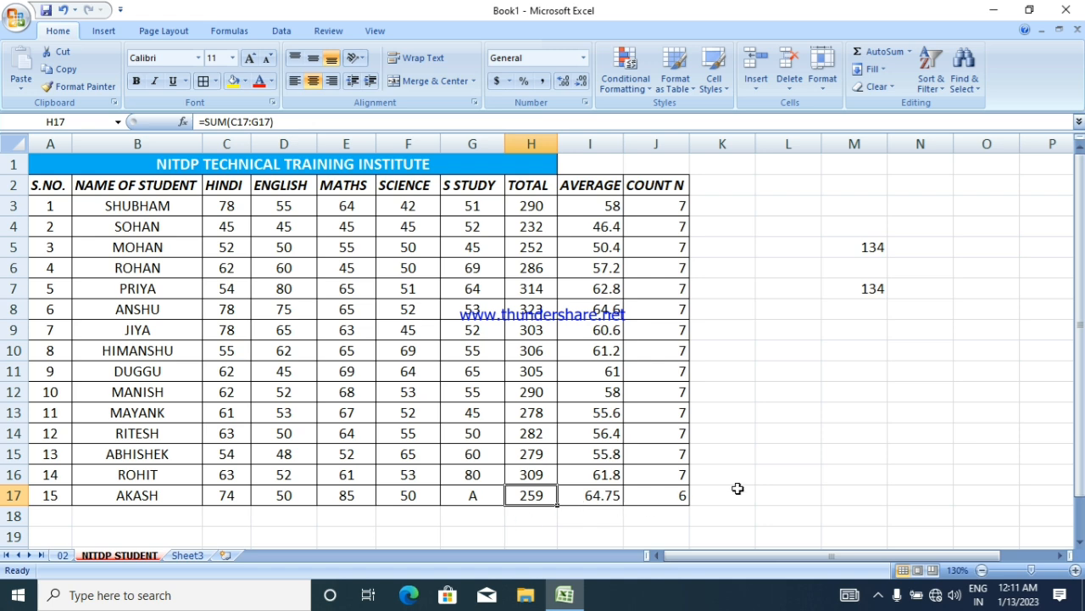
{"action": "left_click", "coordinate": [785, 475]}
{"action": "left_click", "coordinate": [684, 495]}
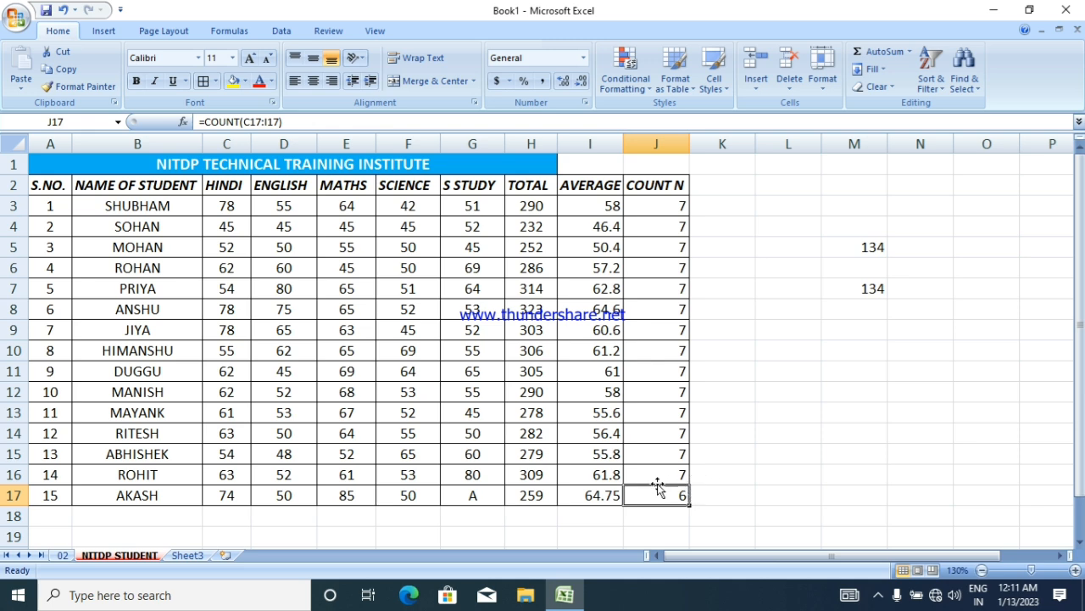
{"action": "left_click", "coordinate": [788, 477]}
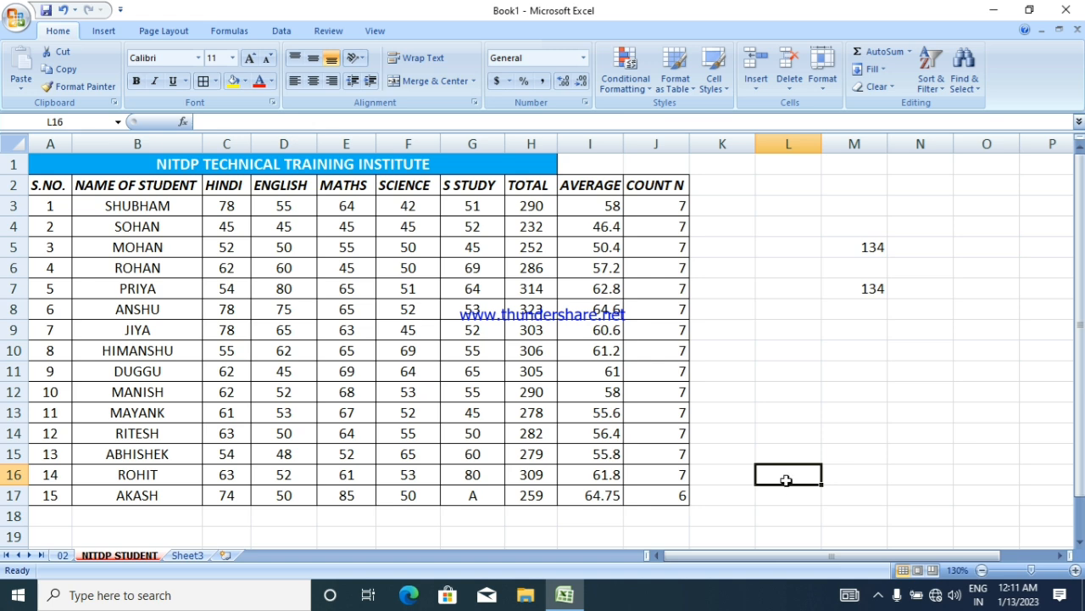
Undo the change to the last student's S STUDY mark in G17
{"action": "key", "text": "ctrl+z"}
{"action": "left_click", "coordinate": [787, 480]}
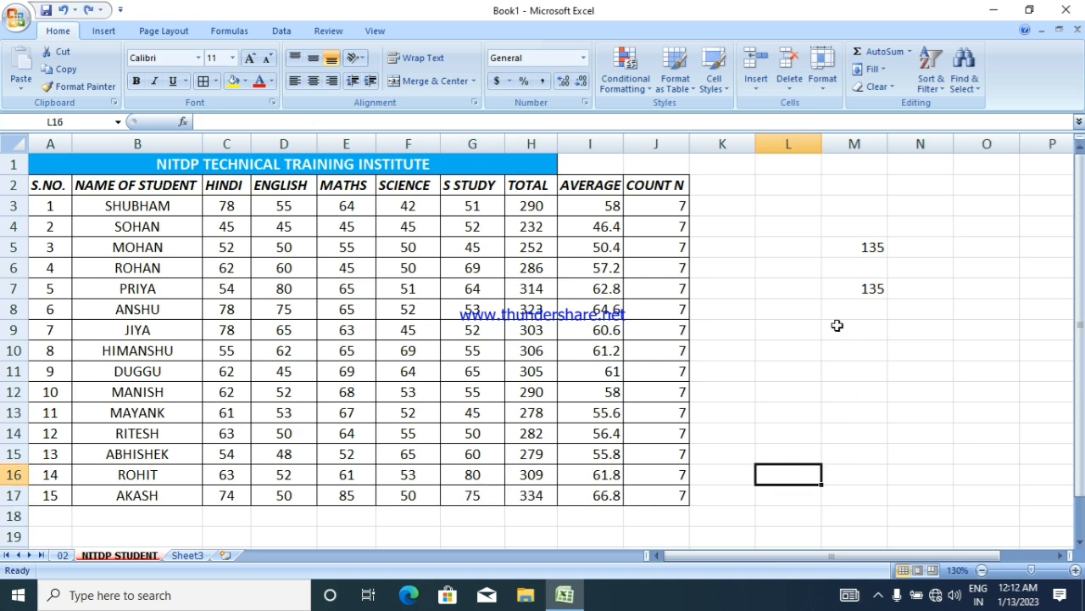
{"action": "left_click", "coordinate": [909, 54]}
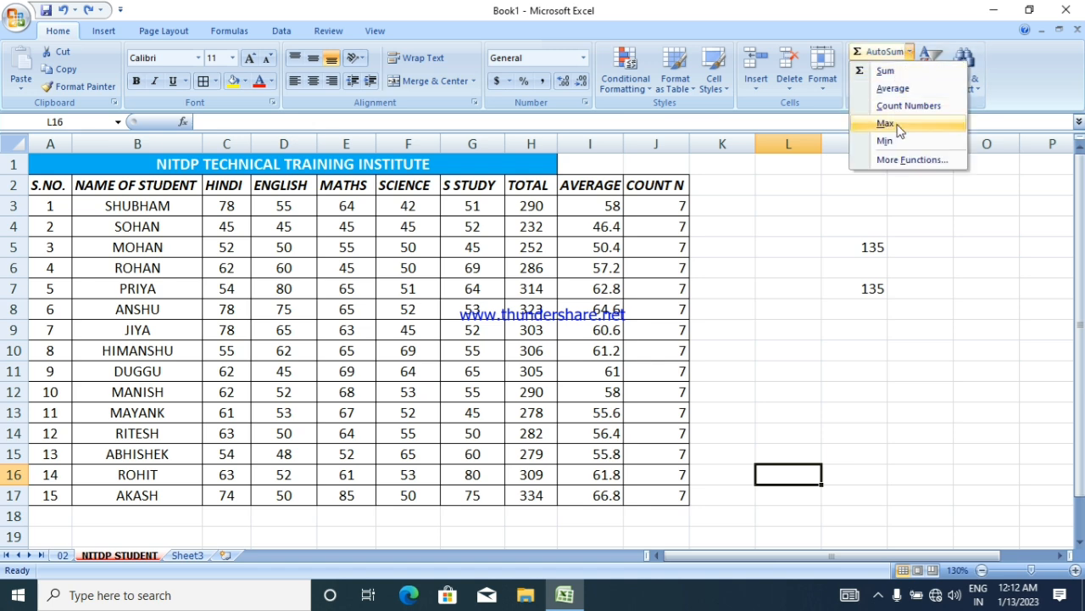
{"action": "left_click", "coordinate": [889, 233]}
Clear everything from cells M3:M8, including the two table-wide COUNT formulas
{"action": "left_click", "coordinate": [843, 223]}
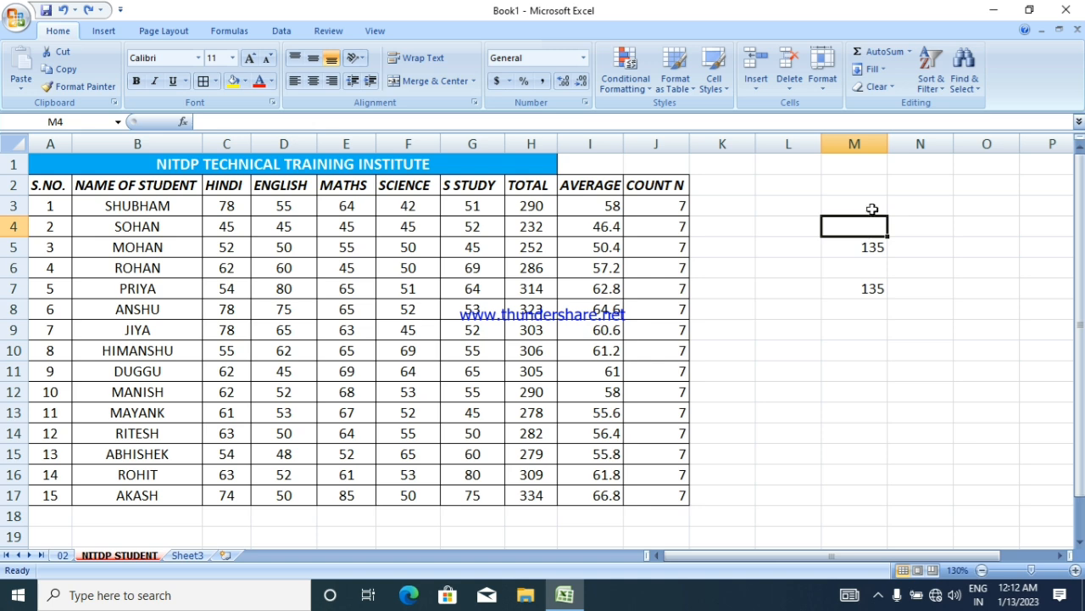
{"action": "left_click_drag", "start_coordinate": [872, 209], "coordinate": [873, 309]}
{"action": "left_click", "coordinate": [877, 87]}
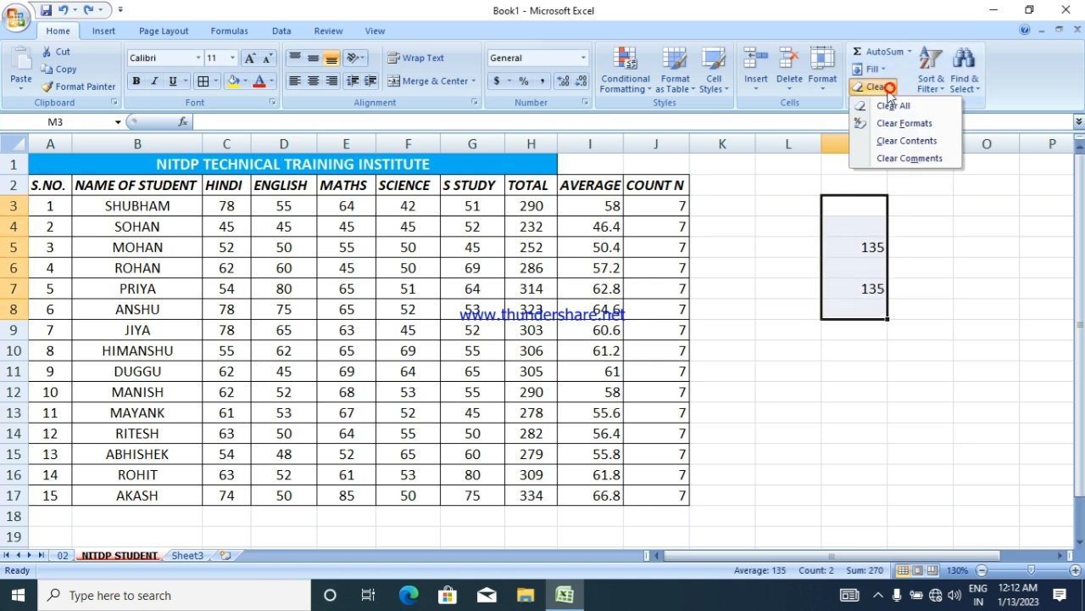
{"action": "left_click", "coordinate": [892, 105]}
{"action": "left_click", "coordinate": [921, 243]}
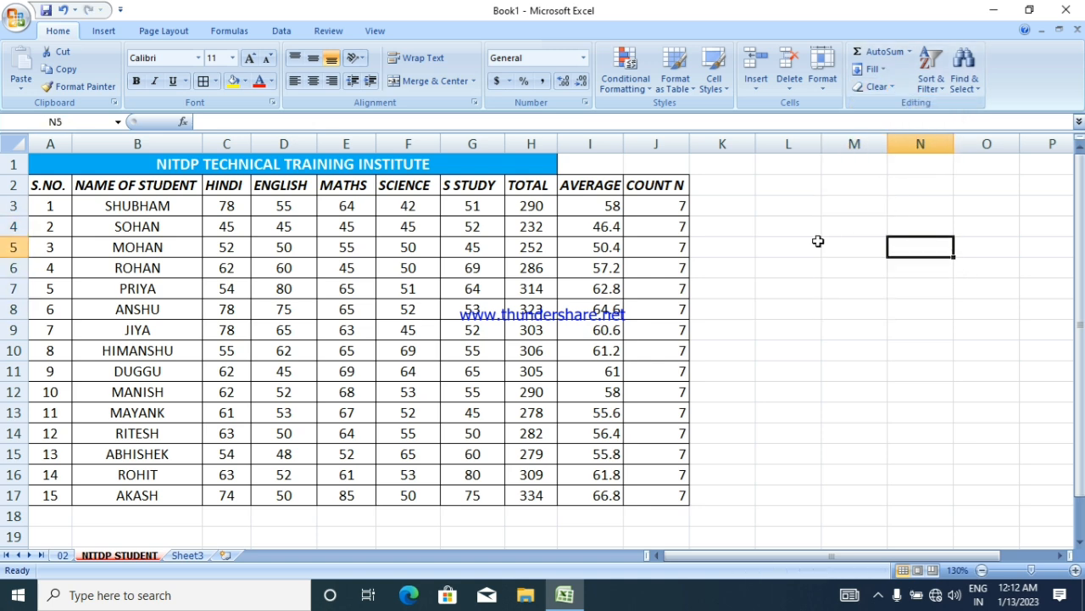
Add the column headings MAX in K2 and MIN in L2
{"action": "left_click", "coordinate": [712, 182]}
{"action": "left_click", "coordinate": [824, 313]}
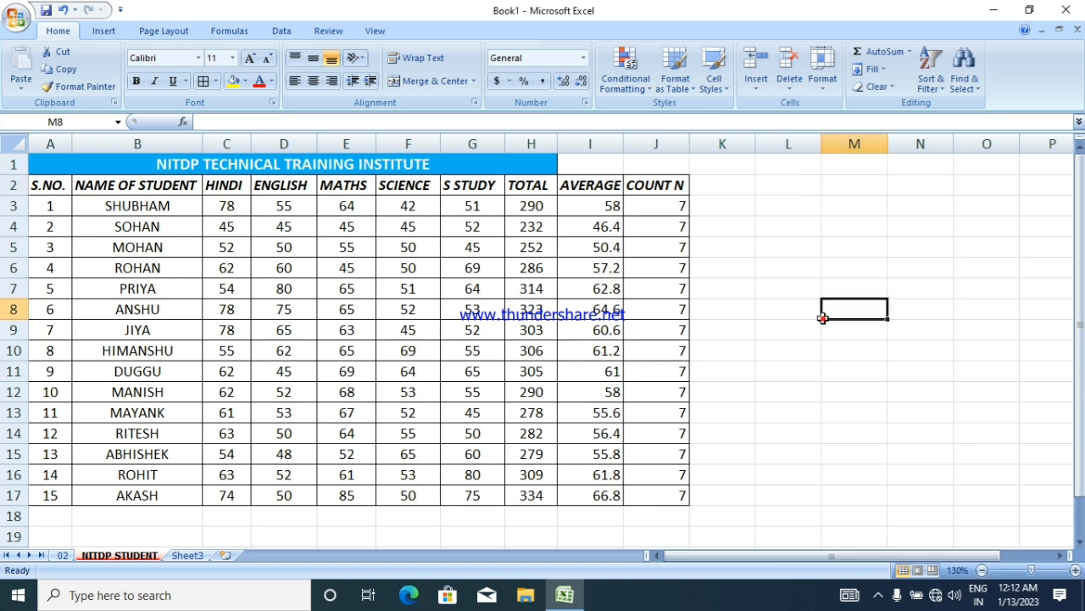
{"action": "left_click", "coordinate": [720, 204]}
{"action": "left_click", "coordinate": [723, 184]}
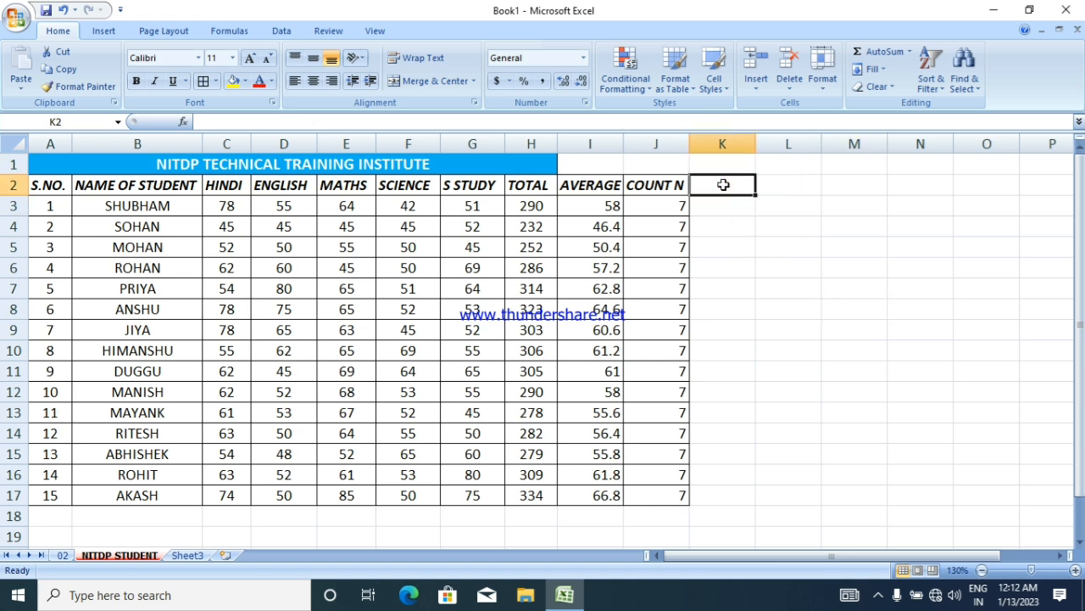
{"action": "type", "text": "MAX"}
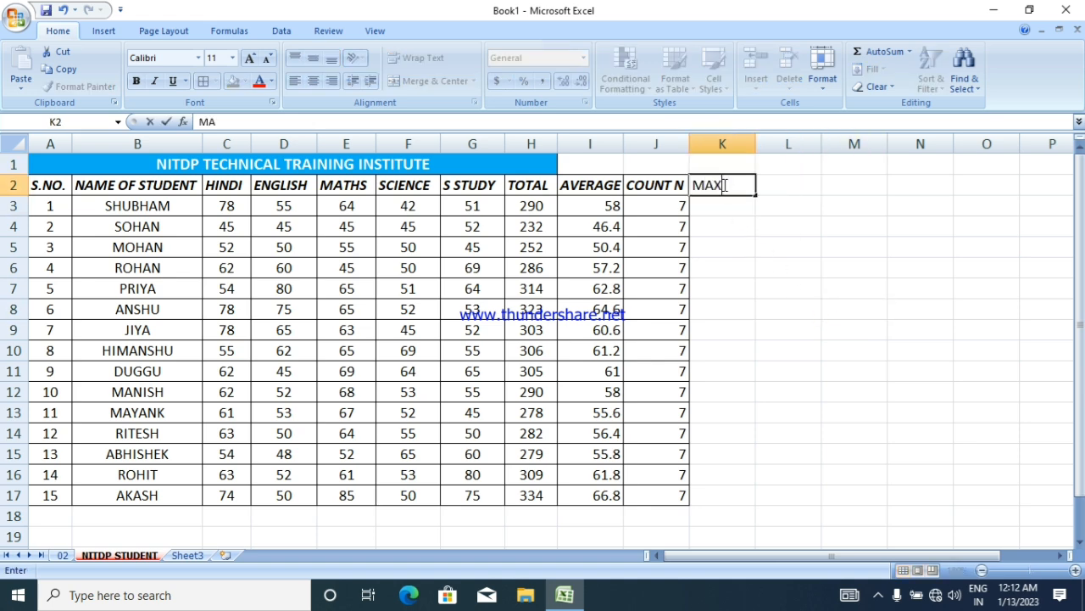
{"action": "key", "text": "Tab"}
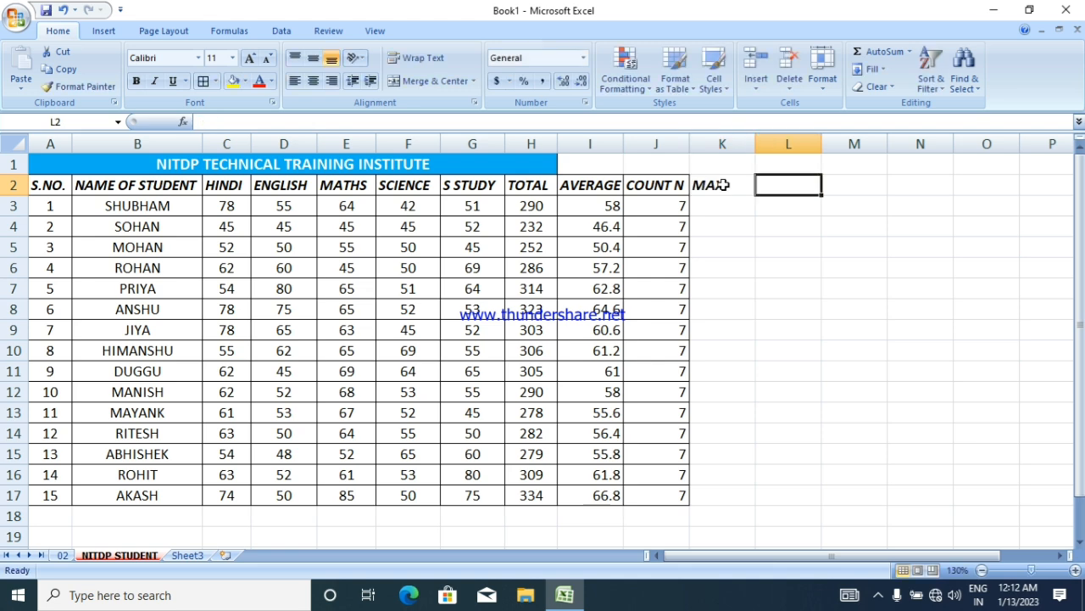
{"action": "type", "text": "MIN"}
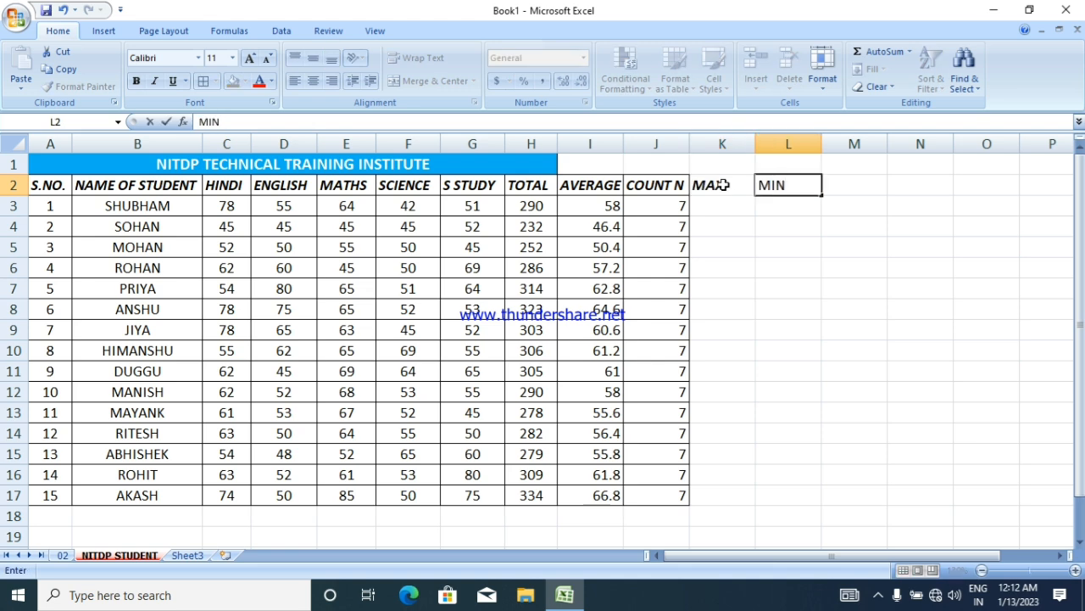
{"action": "key", "text": "Return"}
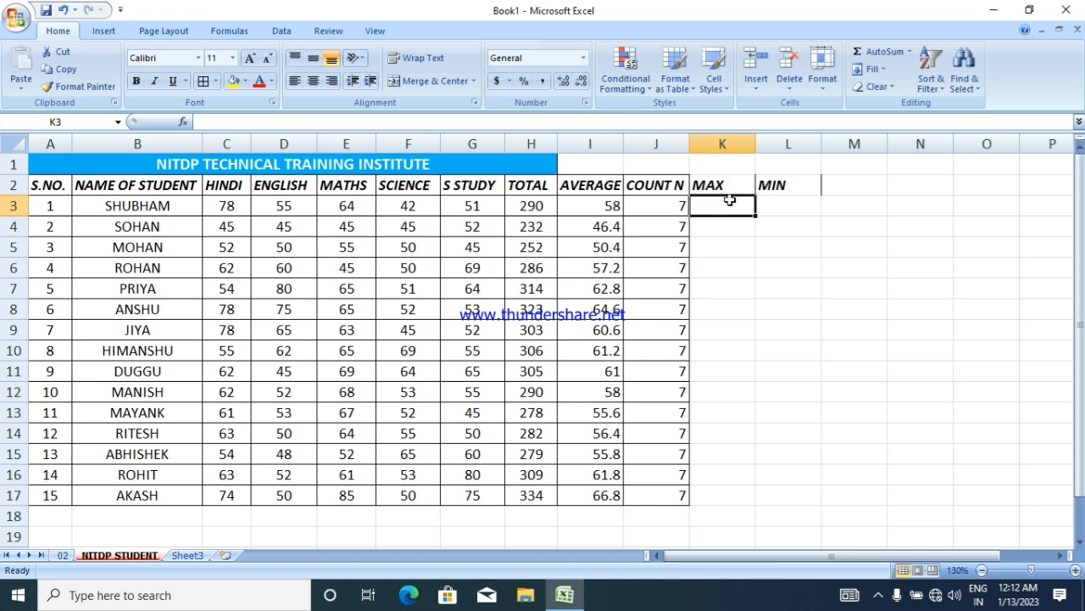
Apply all borders to the MAX and MIN columns, K2:L17
{"action": "left_click_drag", "start_coordinate": [721, 184], "coordinate": [785, 500]}
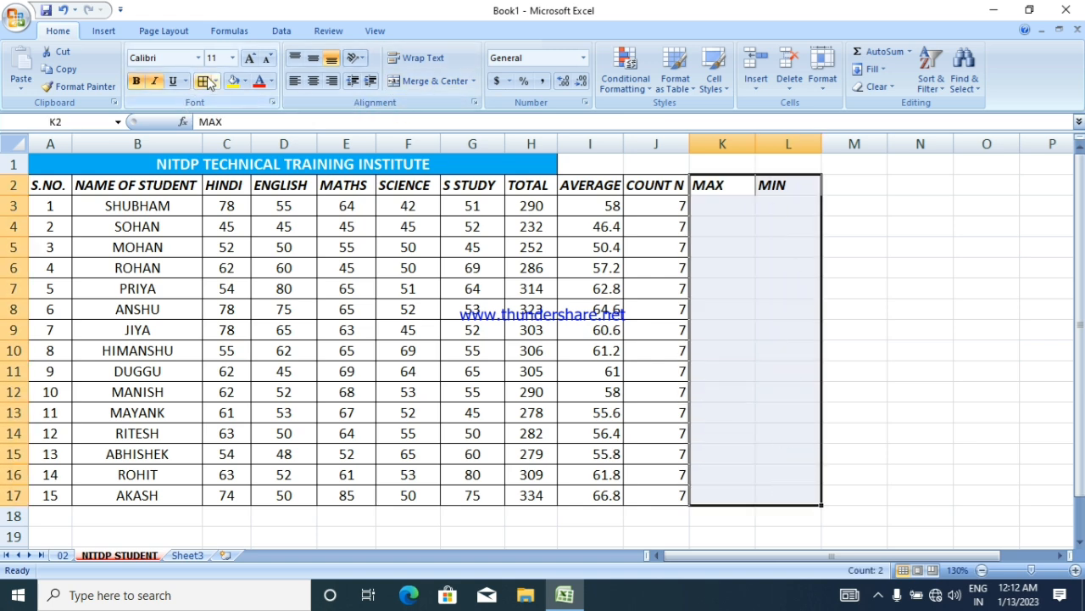
{"action": "left_click", "coordinate": [206, 82]}
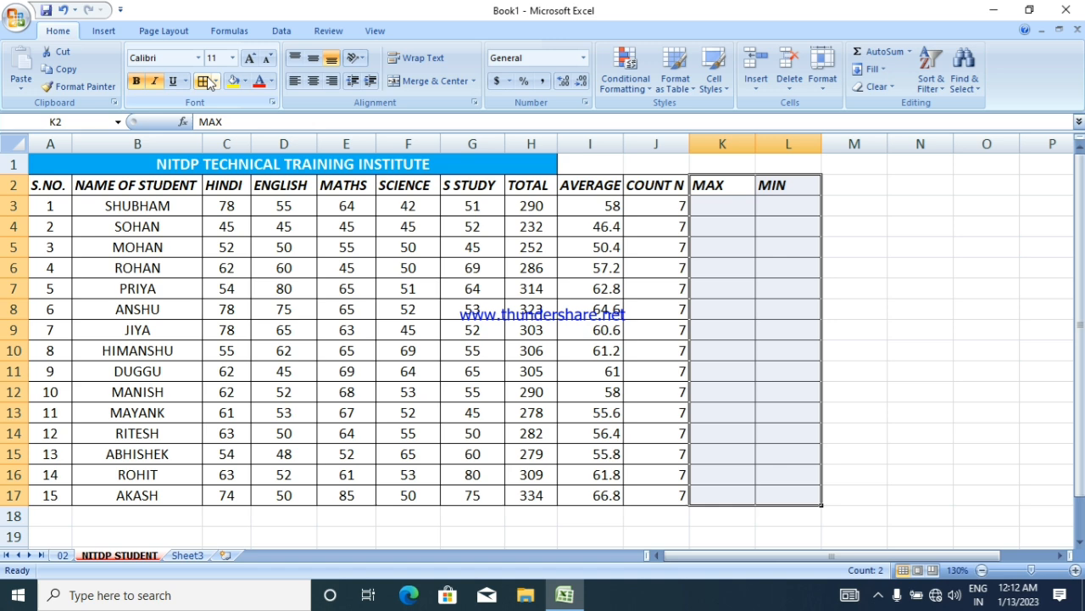
{"action": "left_click", "coordinate": [905, 281]}
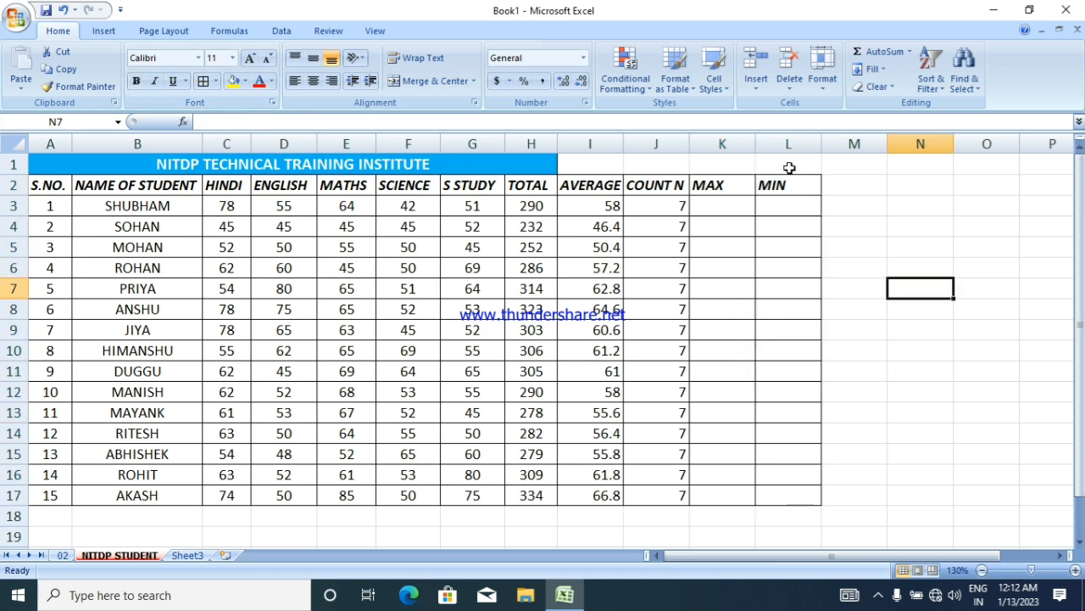
Re-merge and center the title NITDP TECHNICAL TRAINING INSTITUTE across A1:L1
{"action": "left_click_drag", "start_coordinate": [789, 167], "coordinate": [534, 166]}
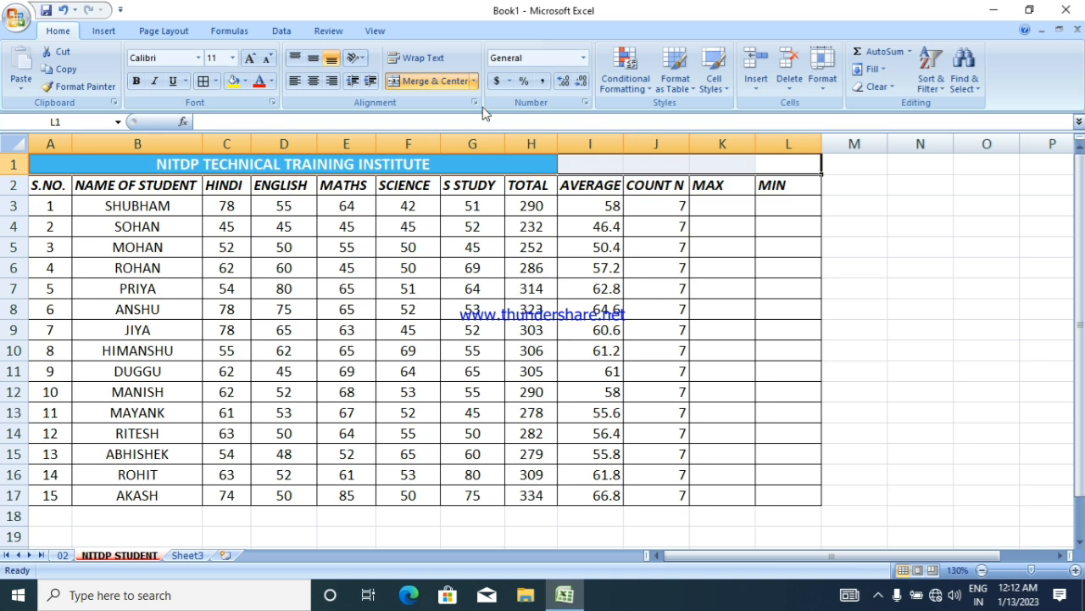
{"action": "left_click", "coordinate": [424, 78]}
{"action": "left_click", "coordinate": [426, 79]}
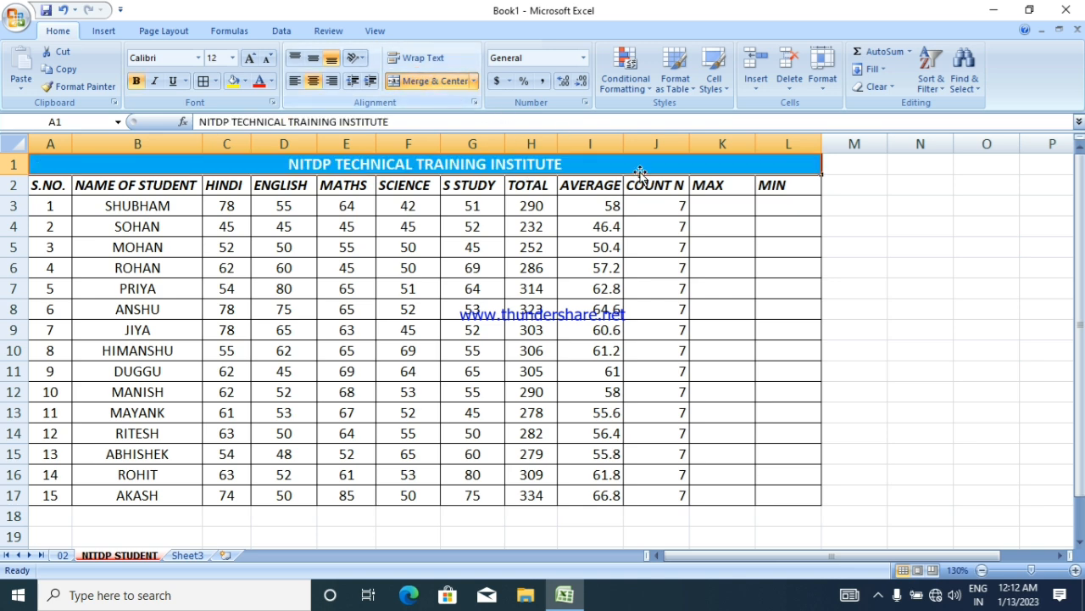
{"action": "left_click", "coordinate": [902, 254]}
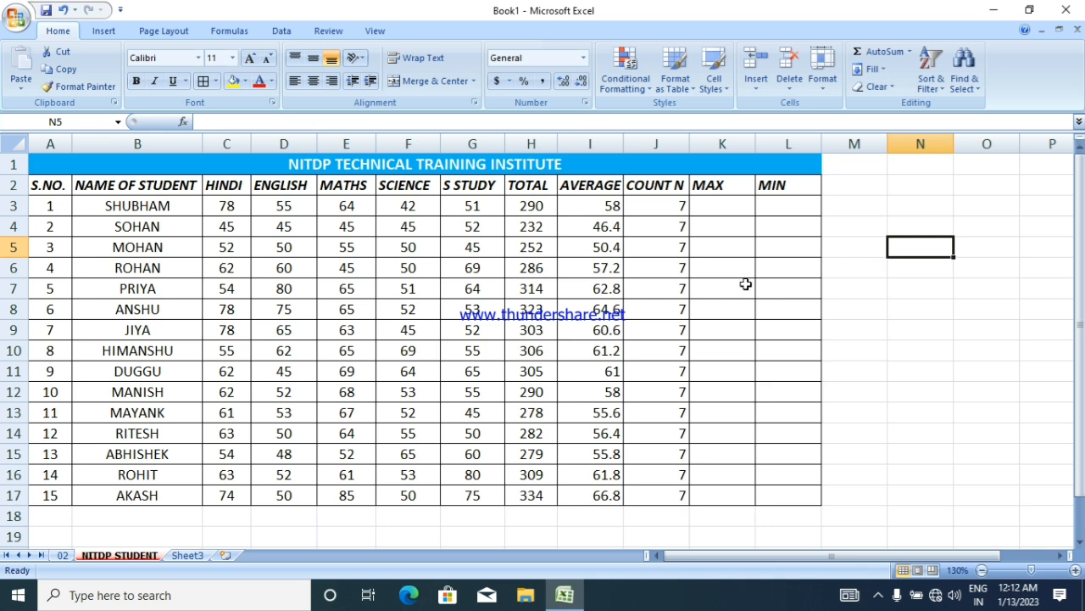
Center the values in the AVERAGE and COUNT N columns, I3:J17
{"action": "left_click", "coordinate": [592, 206]}
{"action": "left_click_drag", "start_coordinate": [603, 222], "coordinate": [638, 502]}
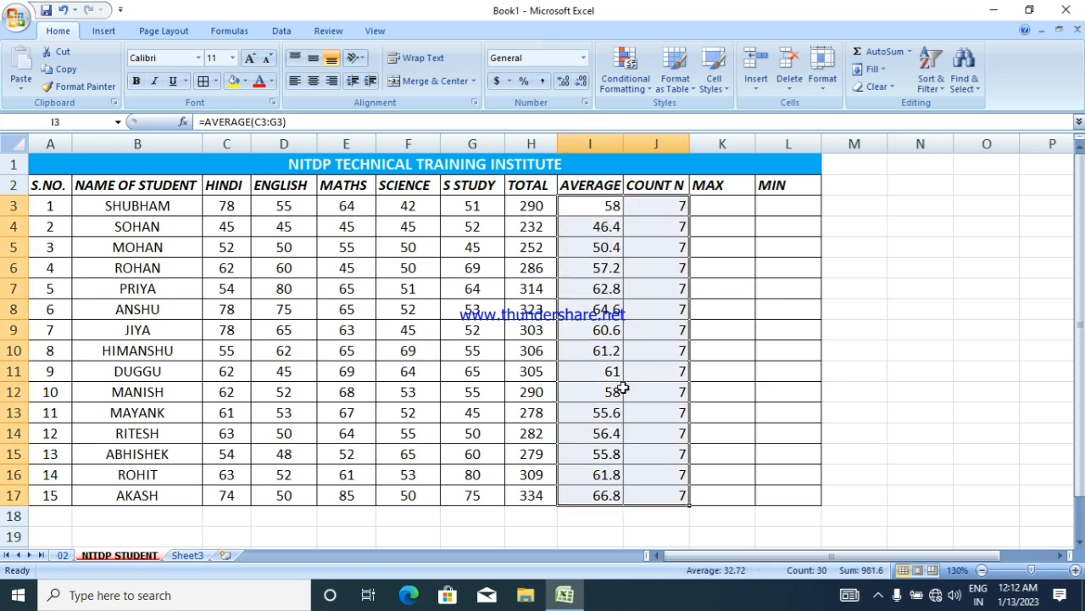
{"action": "left_click", "coordinate": [312, 81]}
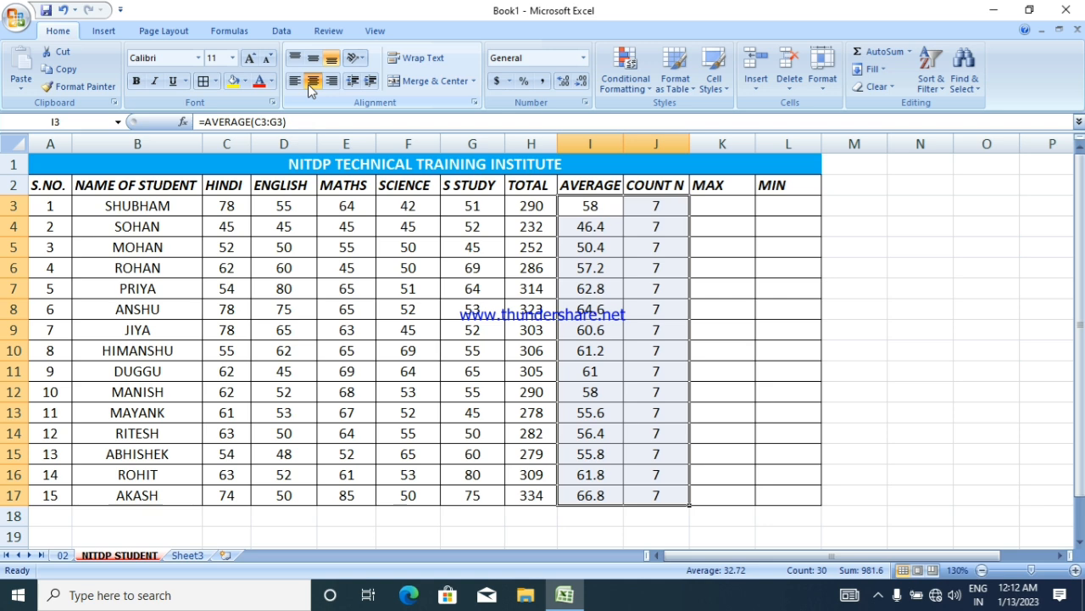
{"action": "left_click", "coordinate": [921, 270]}
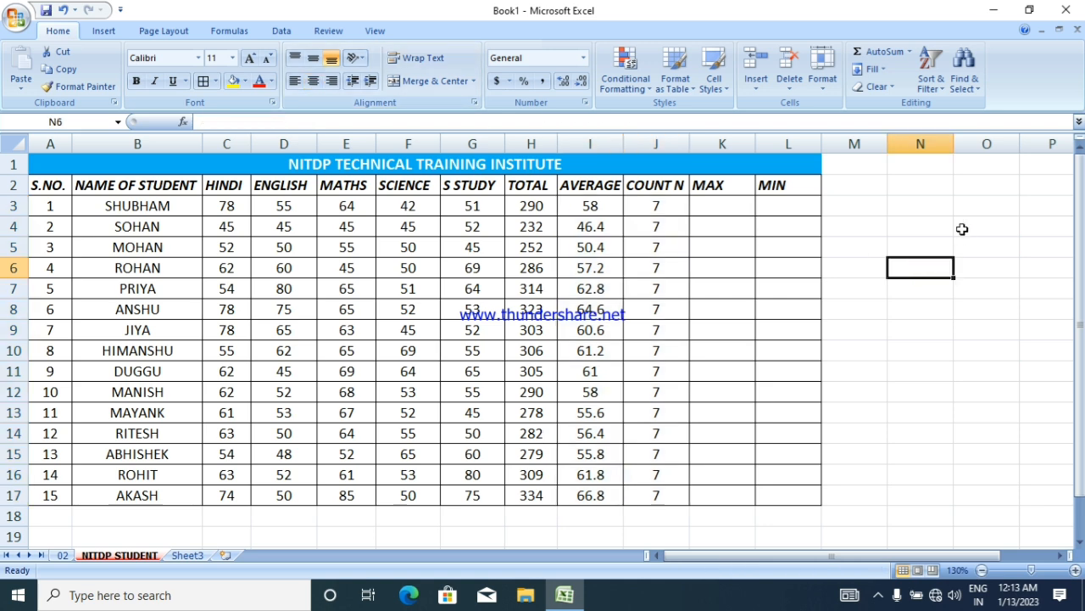
Center the column headings in row 2, A2:L2, from S.NO. through MIN
{"action": "left_click_drag", "start_coordinate": [735, 188], "coordinate": [767, 191]}
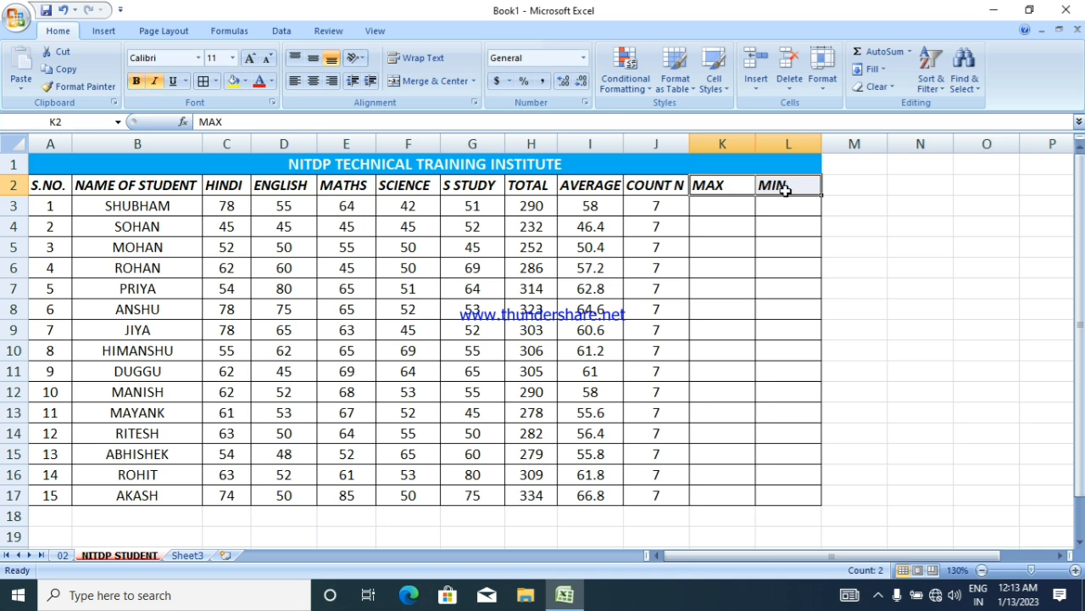
{"action": "left_click", "coordinate": [312, 81]}
{"action": "left_click", "coordinate": [849, 218]}
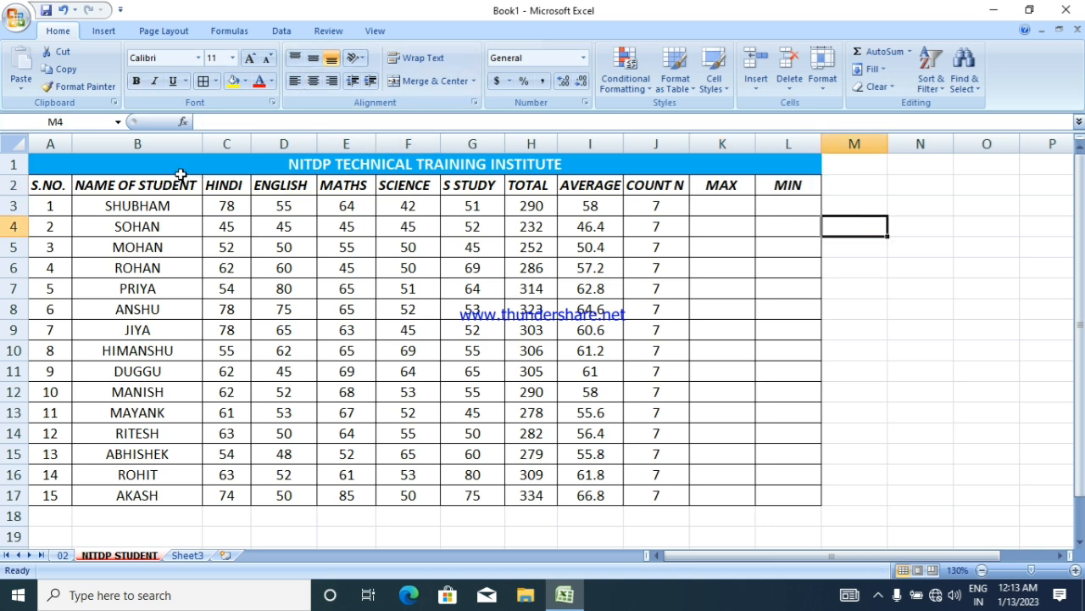
{"action": "left_click_drag", "start_coordinate": [46, 185], "coordinate": [663, 185]}
{"action": "left_click", "coordinate": [312, 82]}
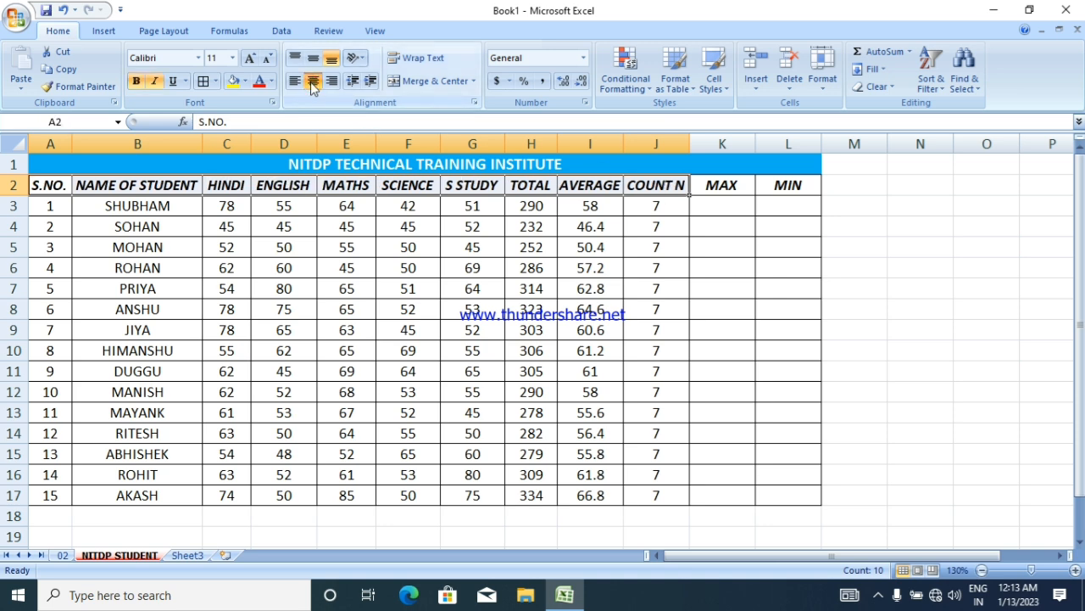
{"action": "left_click", "coordinate": [904, 269]}
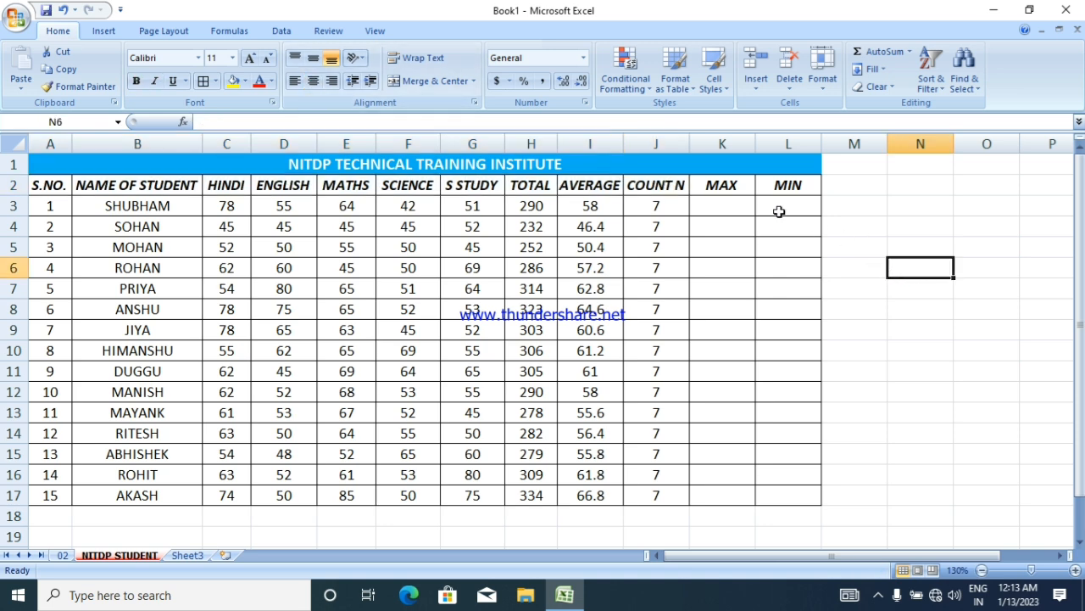
Calculate the first student's highest subject mark in K3 with =MAX(C3:G3)
{"action": "left_click", "coordinate": [728, 203]}
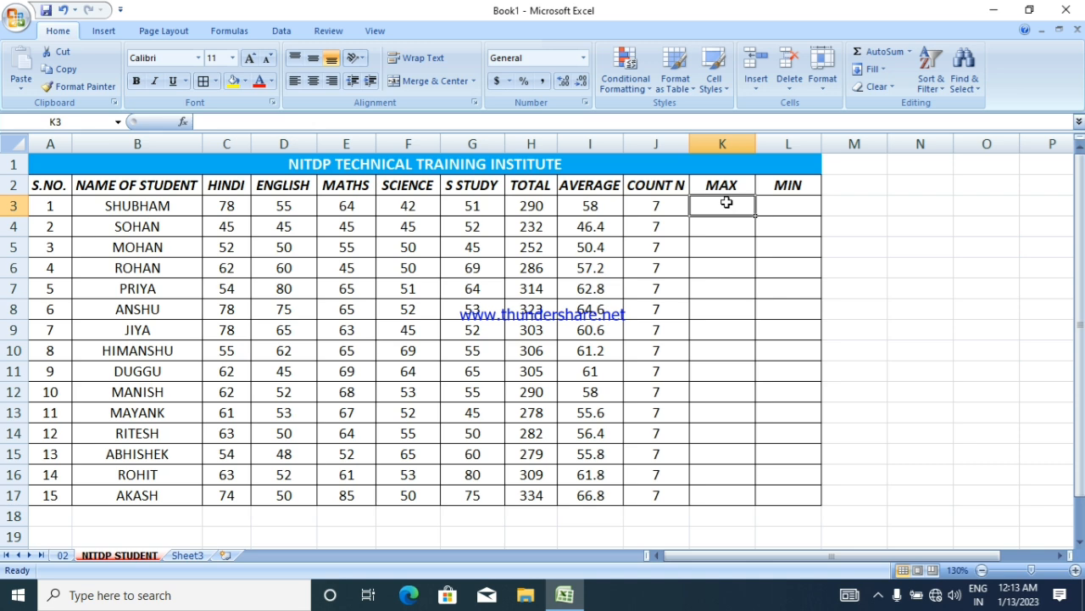
{"action": "type", "text": "="}
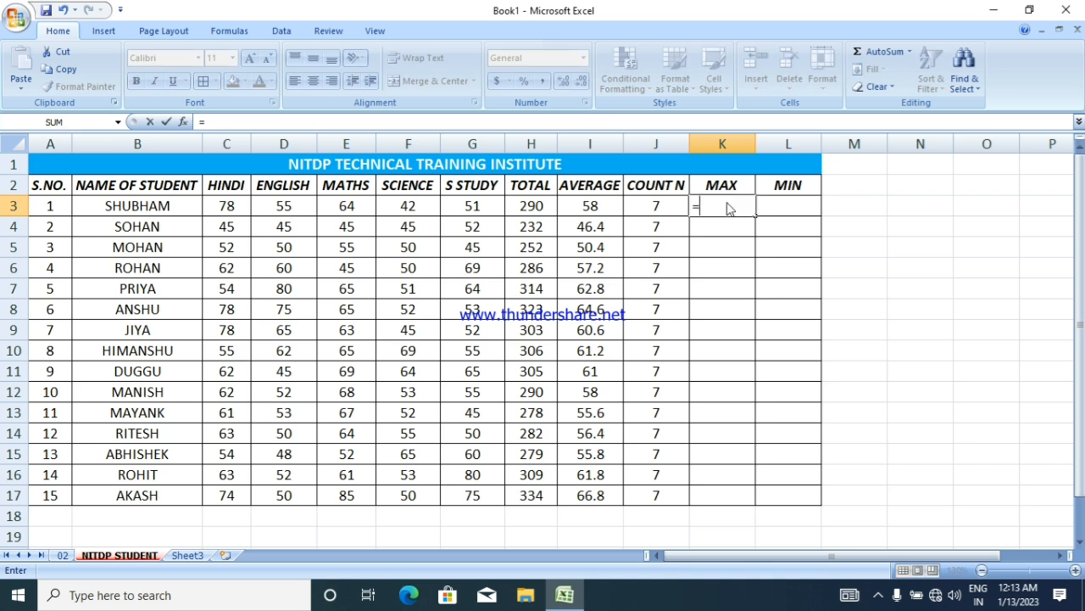
{"action": "type", "text": "MAX"}
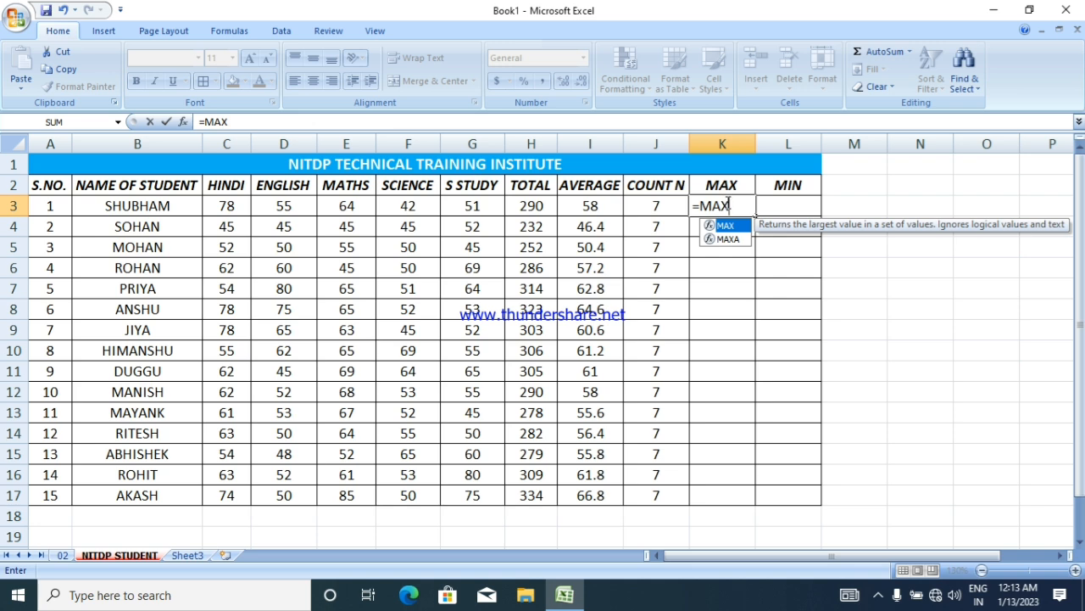
{"action": "type", "text": "("}
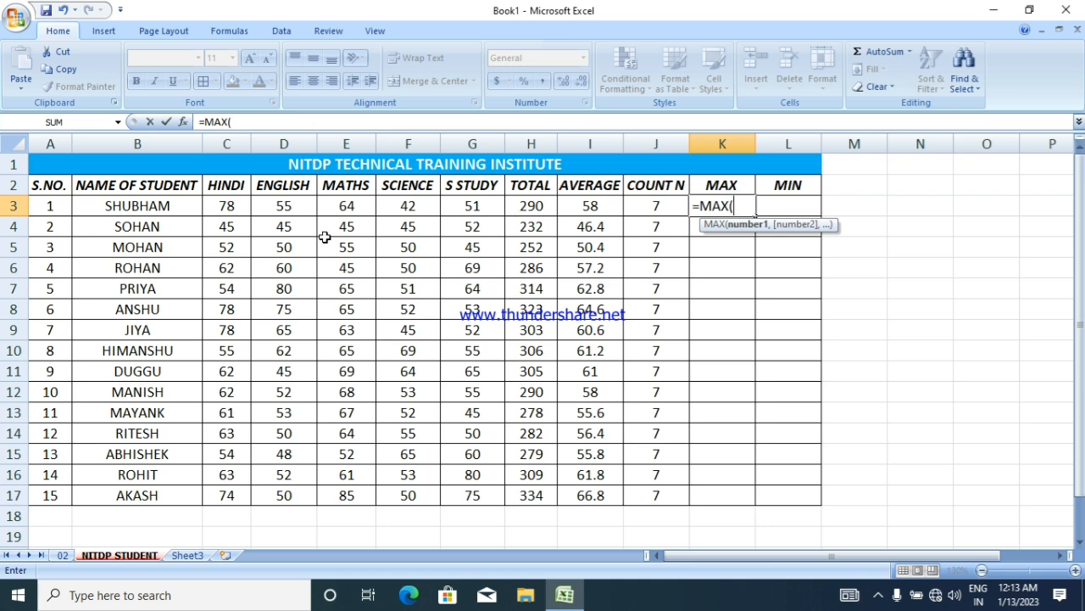
{"action": "left_click_drag", "start_coordinate": [224, 205], "coordinate": [473, 206]}
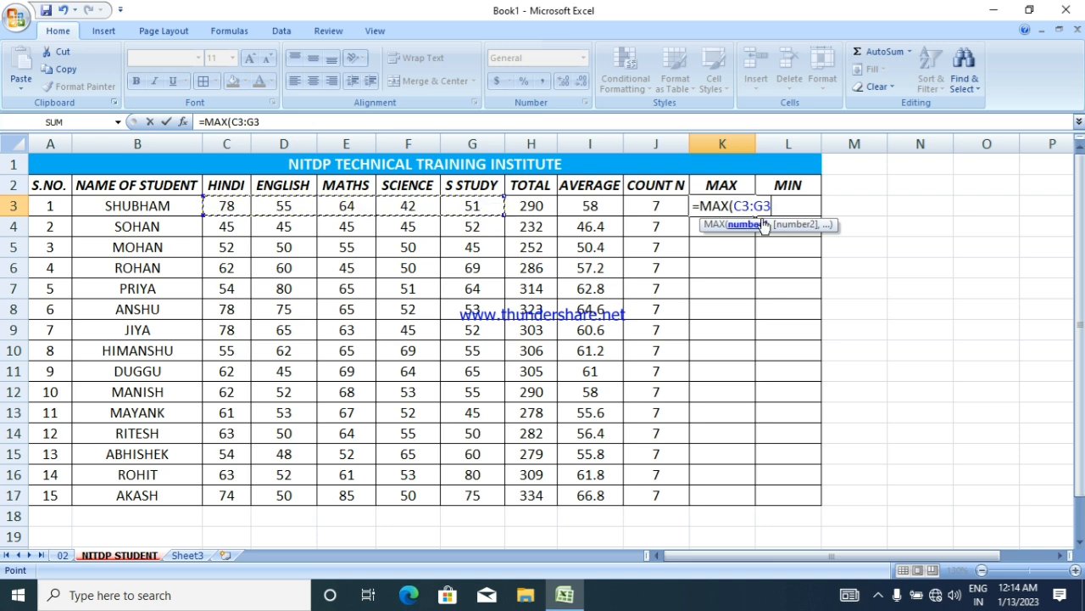
{"action": "key", "text": "Return"}
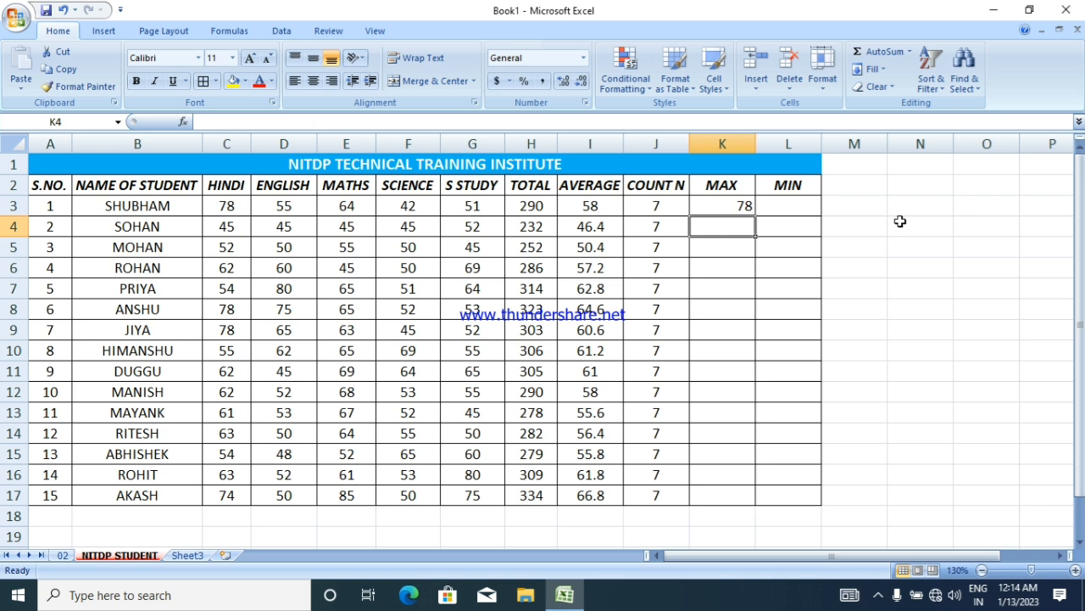
{"action": "left_click", "coordinate": [899, 221]}
{"action": "left_click", "coordinate": [725, 210]}
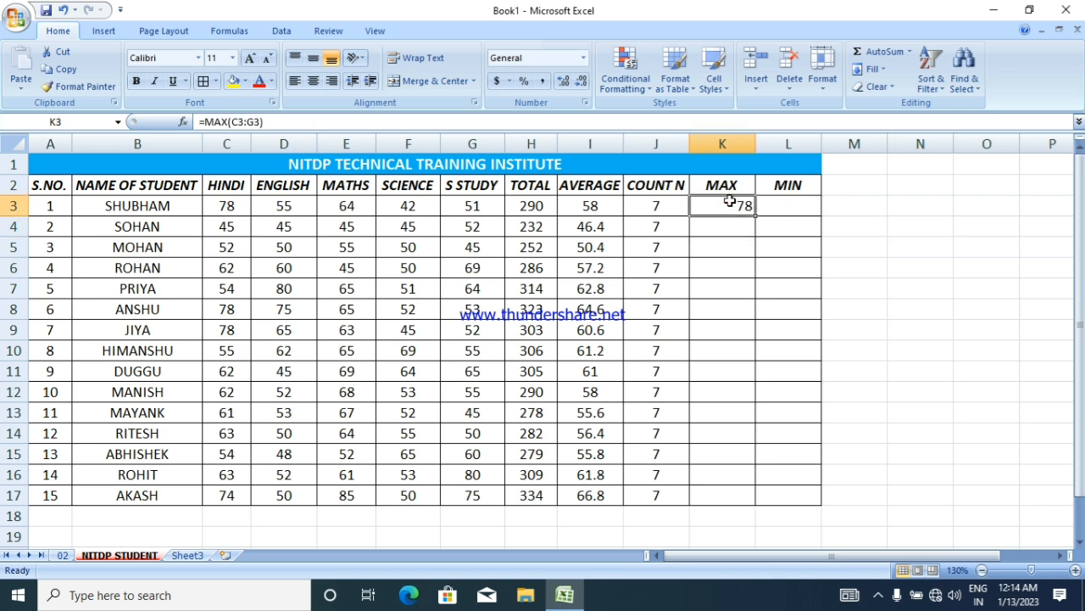
{"action": "left_click_drag", "start_coordinate": [225, 205], "coordinate": [488, 207]}
{"action": "left_click", "coordinate": [731, 205]}
Calculate the second student's highest subject mark in K4 with =MAX(C4:G4)
{"action": "left_click", "coordinate": [733, 227]}
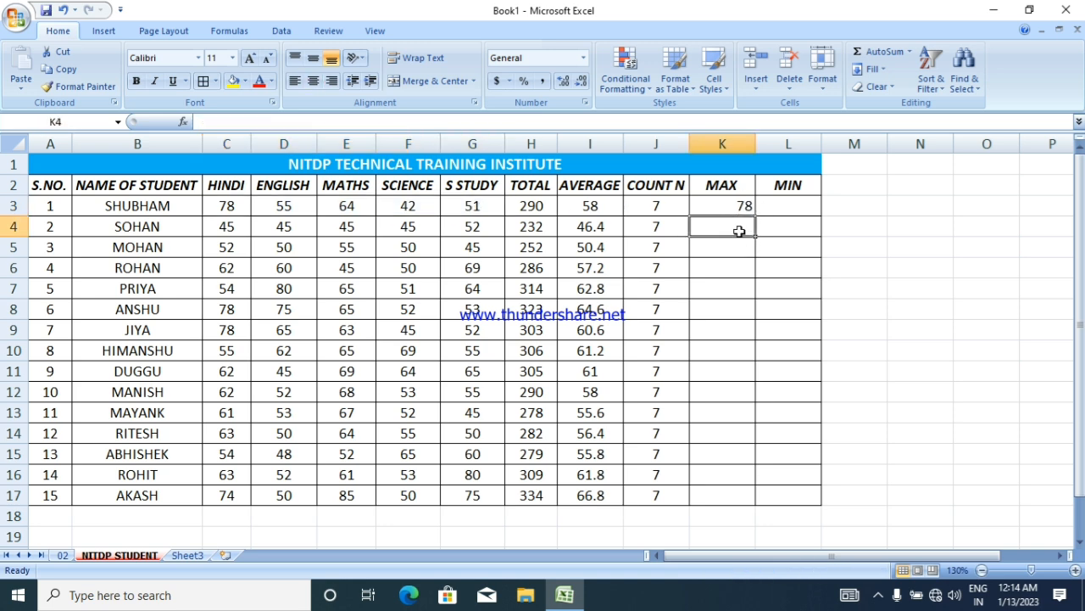
{"action": "type", "text": "="}
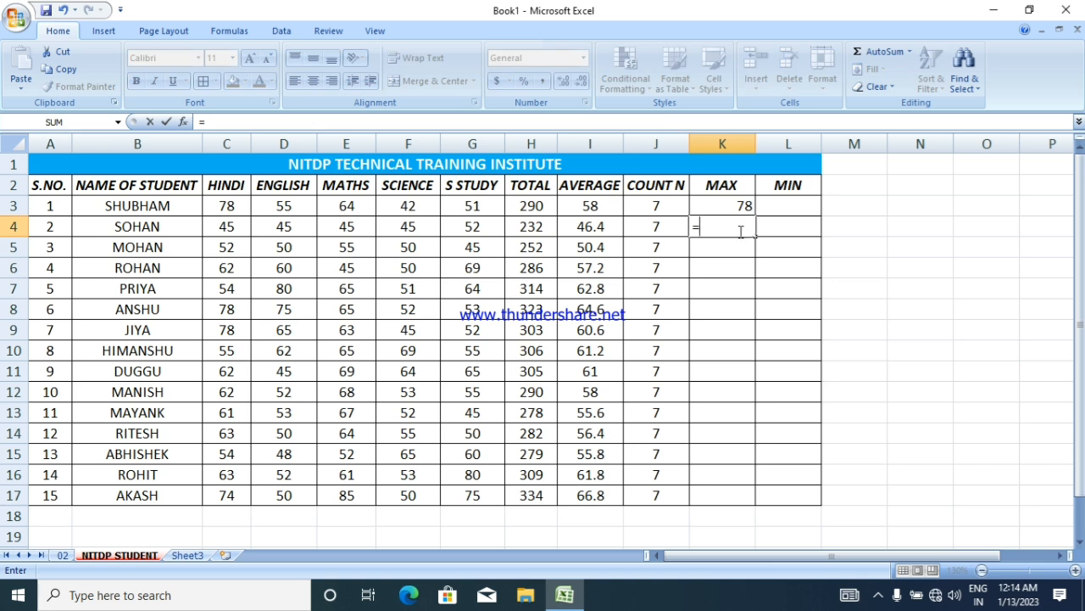
{"action": "type", "text": "MAX"}
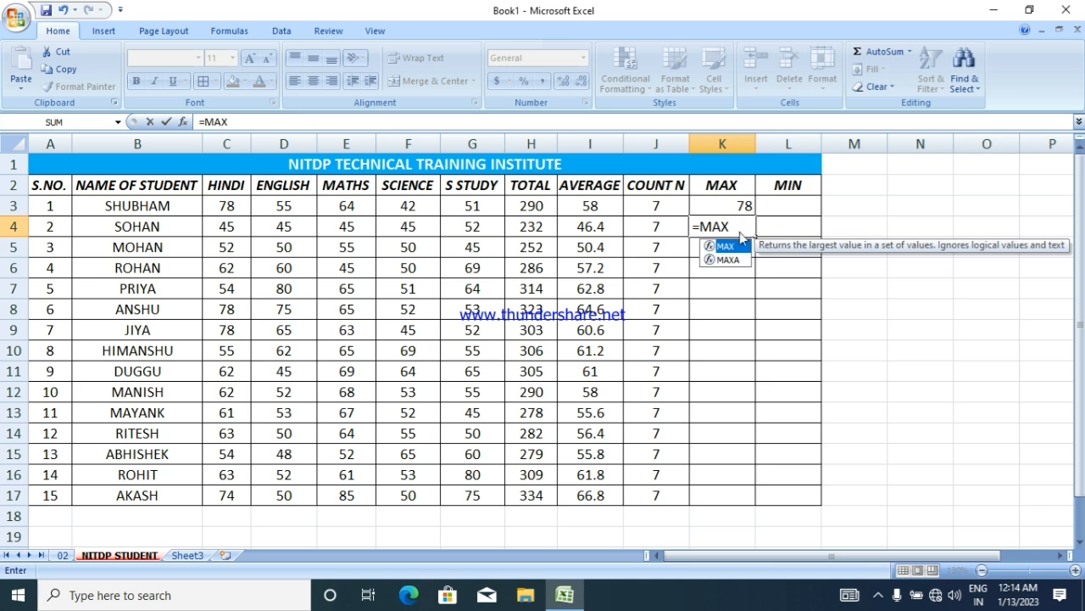
{"action": "type", "text": "("}
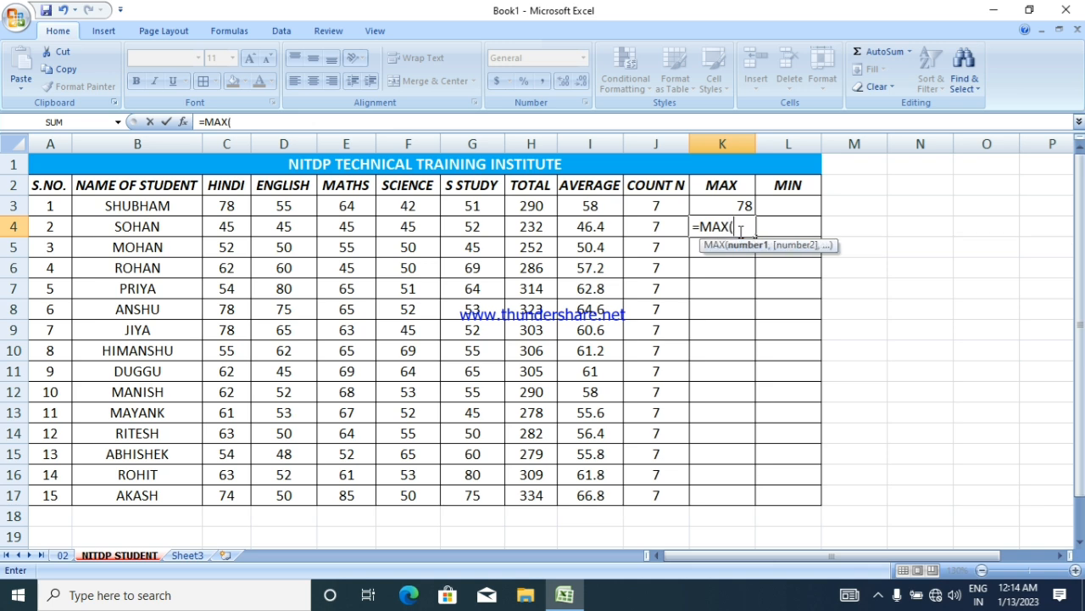
{"action": "left_click", "coordinate": [224, 226]}
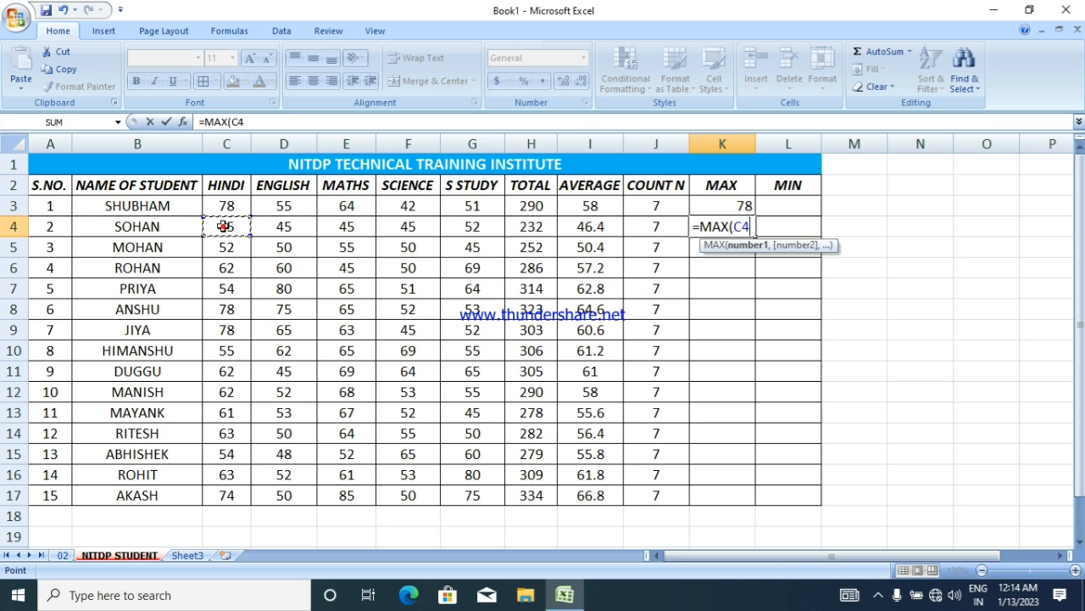
{"action": "left_click_drag", "start_coordinate": [224, 227], "coordinate": [496, 229]}
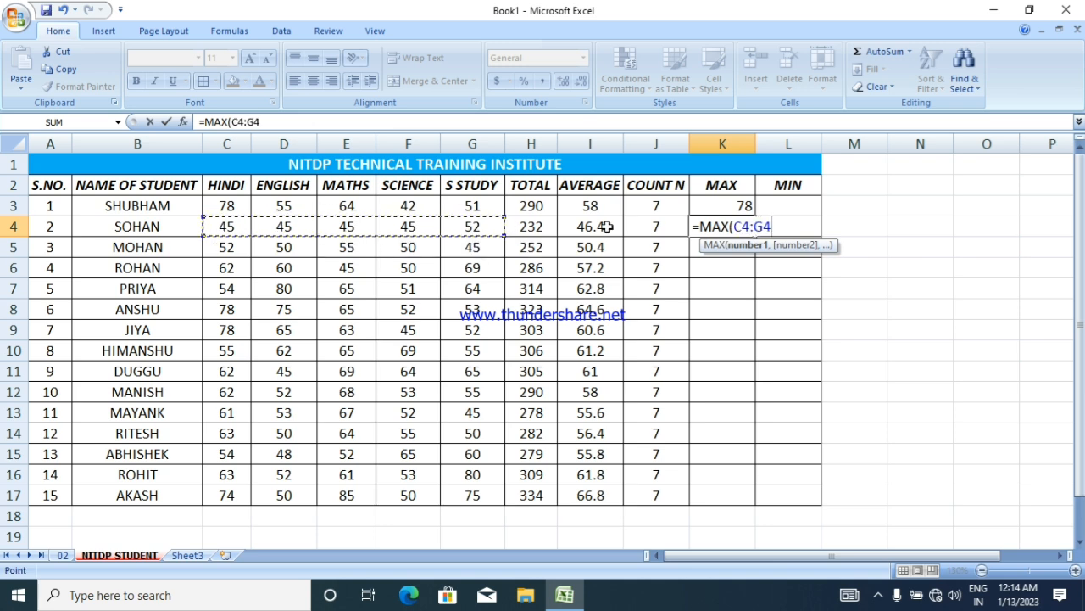
{"action": "type", "text": ")"}
{"action": "key", "text": "Return"}
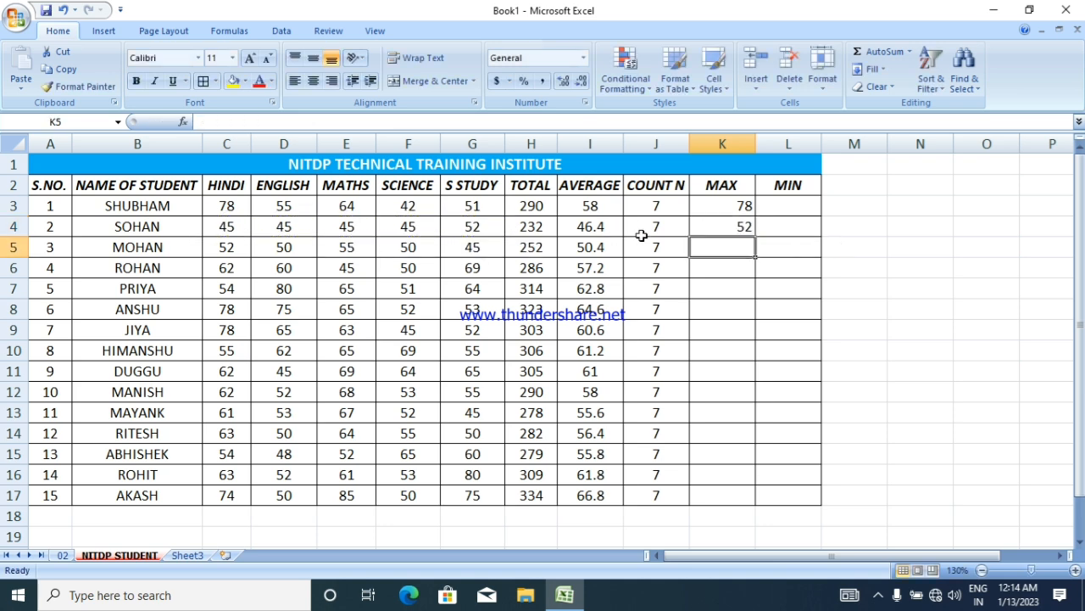
Fill the MAX formula from K4 down to K17 for the remaining students
{"action": "left_click", "coordinate": [780, 233]}
{"action": "left_click", "coordinate": [745, 229]}
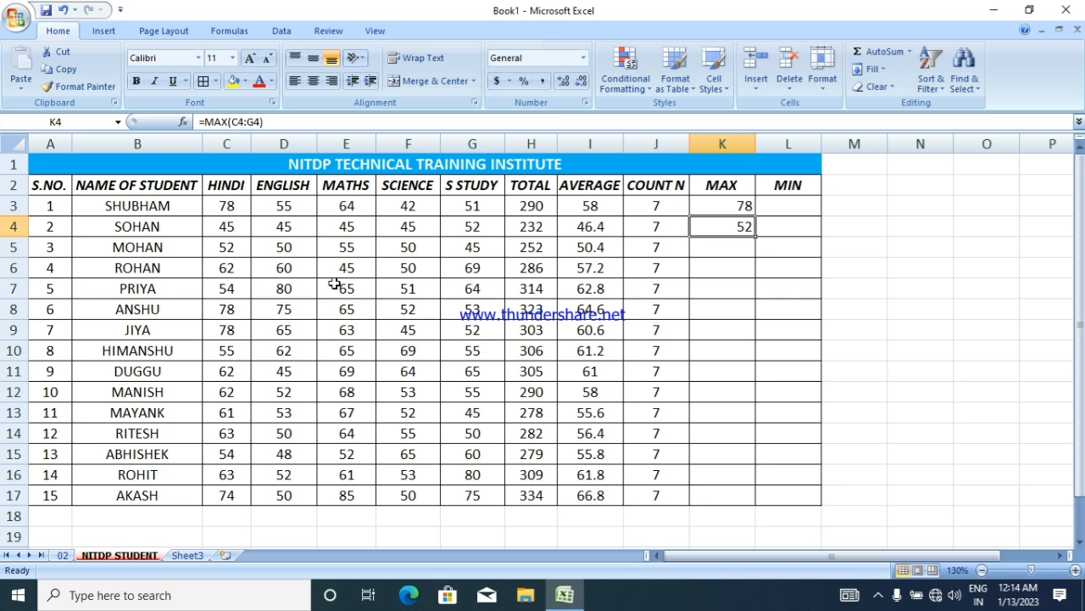
{"action": "left_click", "coordinate": [741, 204]}
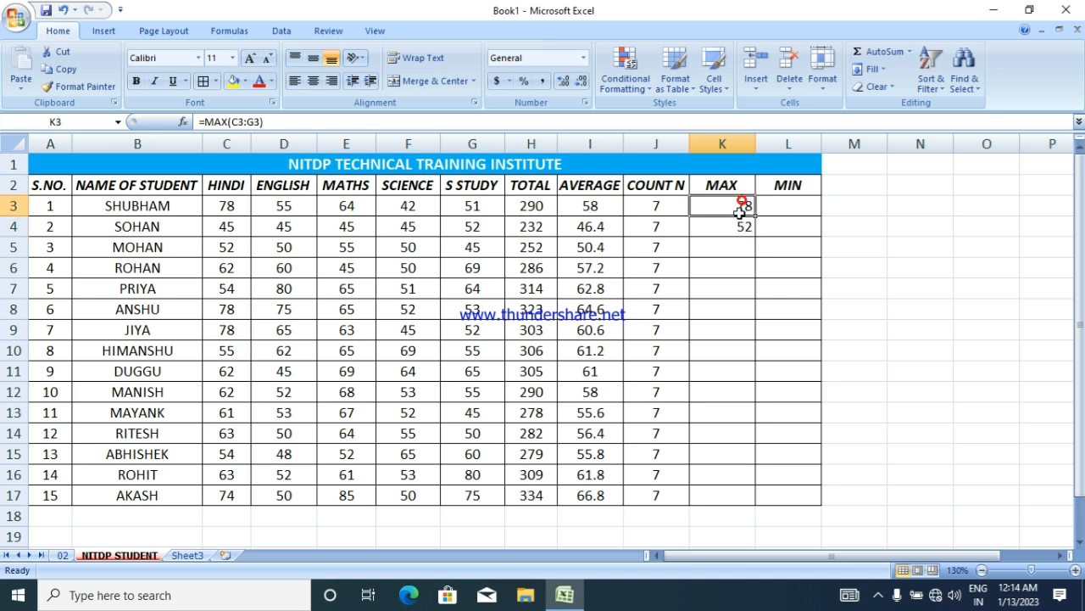
{"action": "left_click", "coordinate": [766, 268]}
{"action": "left_click", "coordinate": [742, 227]}
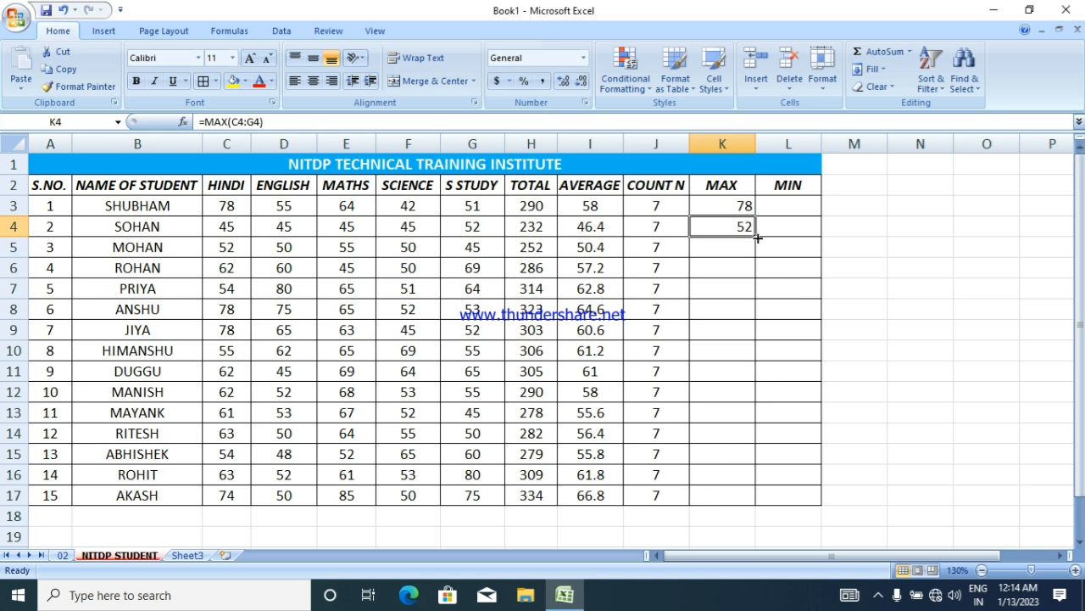
{"action": "left_click_drag", "start_coordinate": [757, 238], "coordinate": [758, 505]}
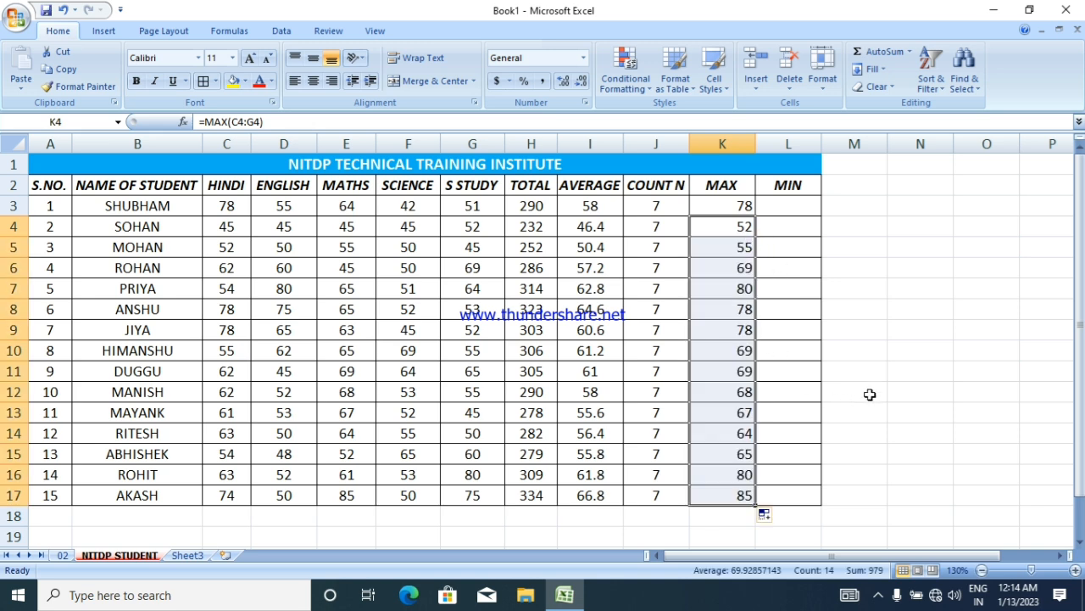
{"action": "left_click", "coordinate": [883, 351]}
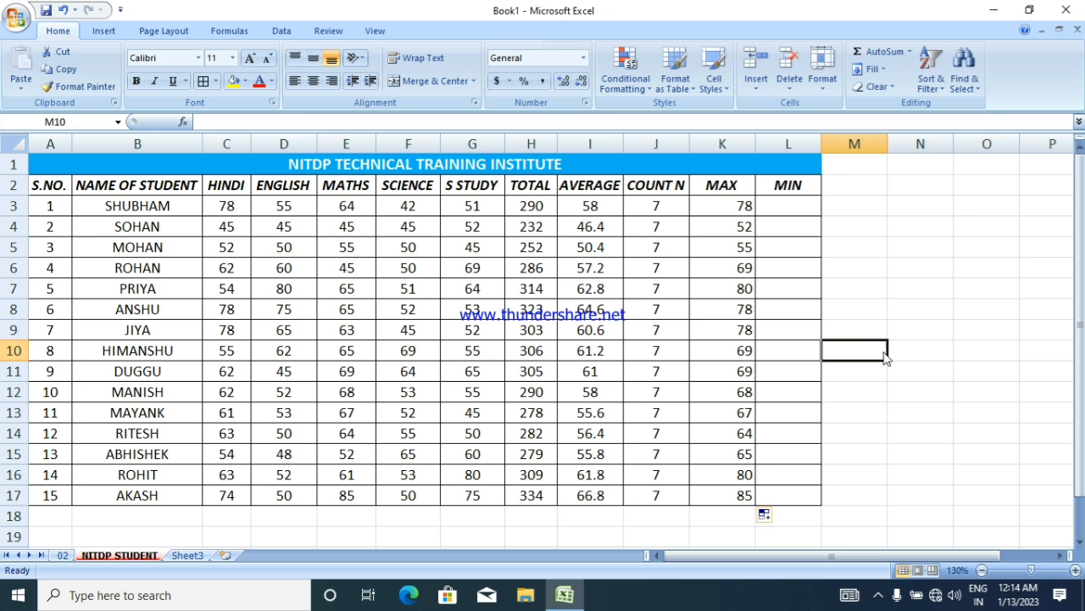
Calculate the first student's lowest subject mark in L3 with =MIN(C3:G3)
{"action": "left_click", "coordinate": [782, 207]}
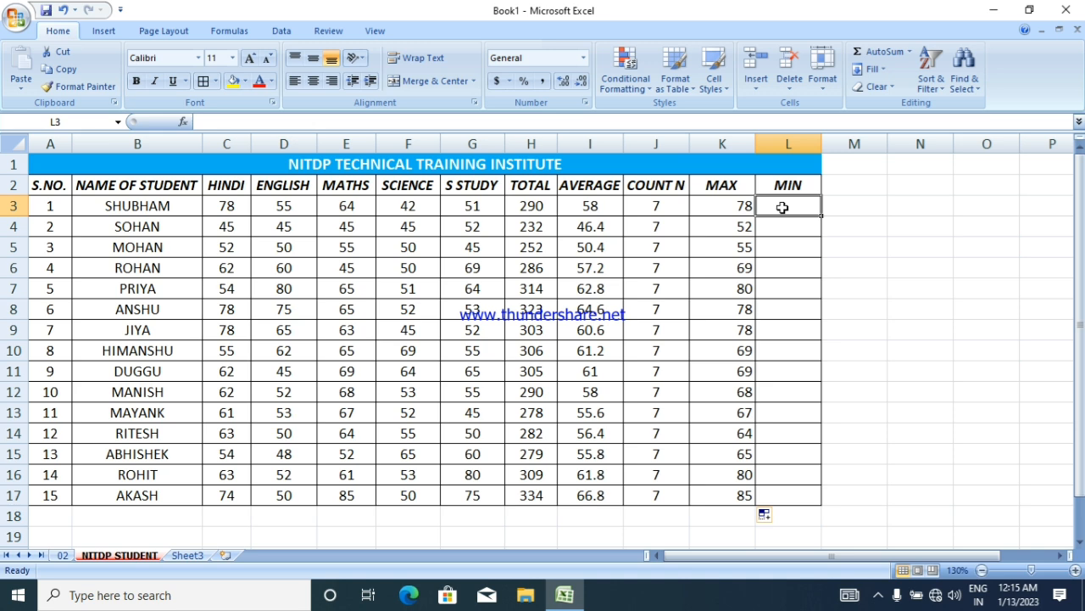
{"action": "type", "text": "="}
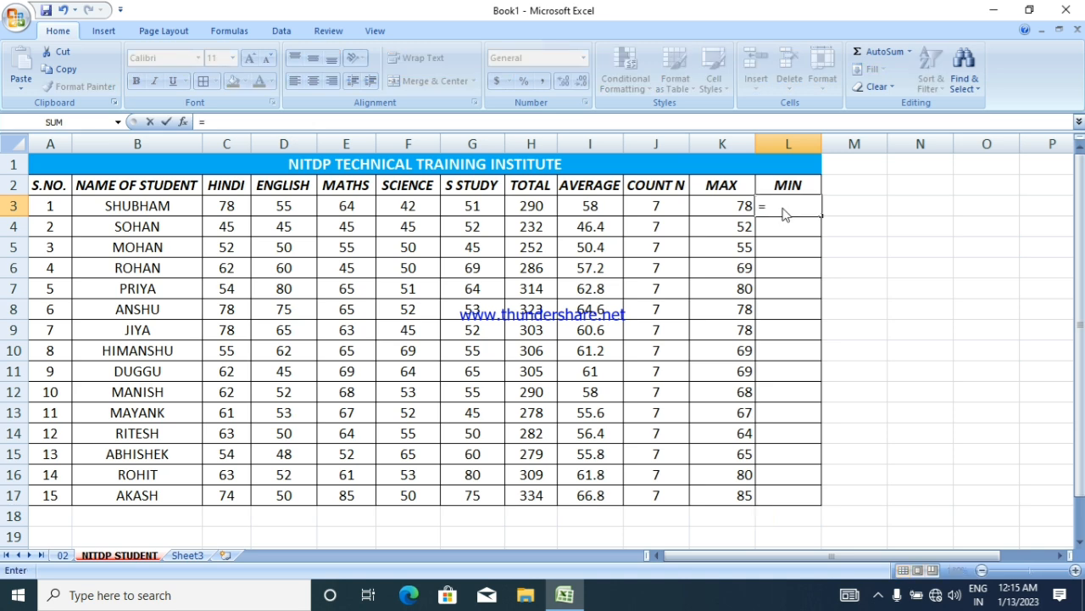
{"action": "type", "text": "MI"}
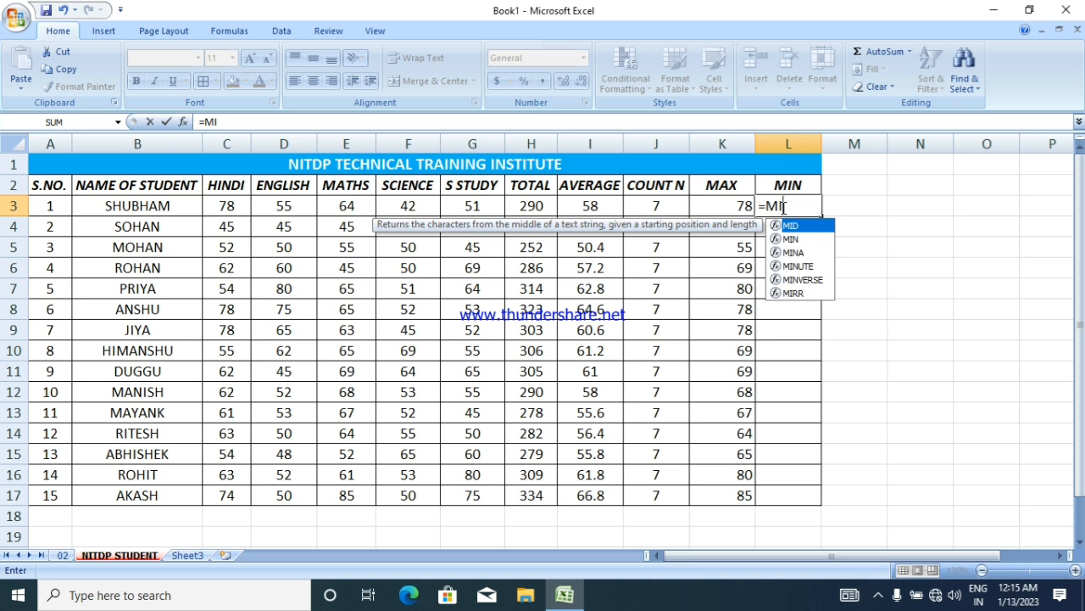
{"action": "key", "text": "Down"}
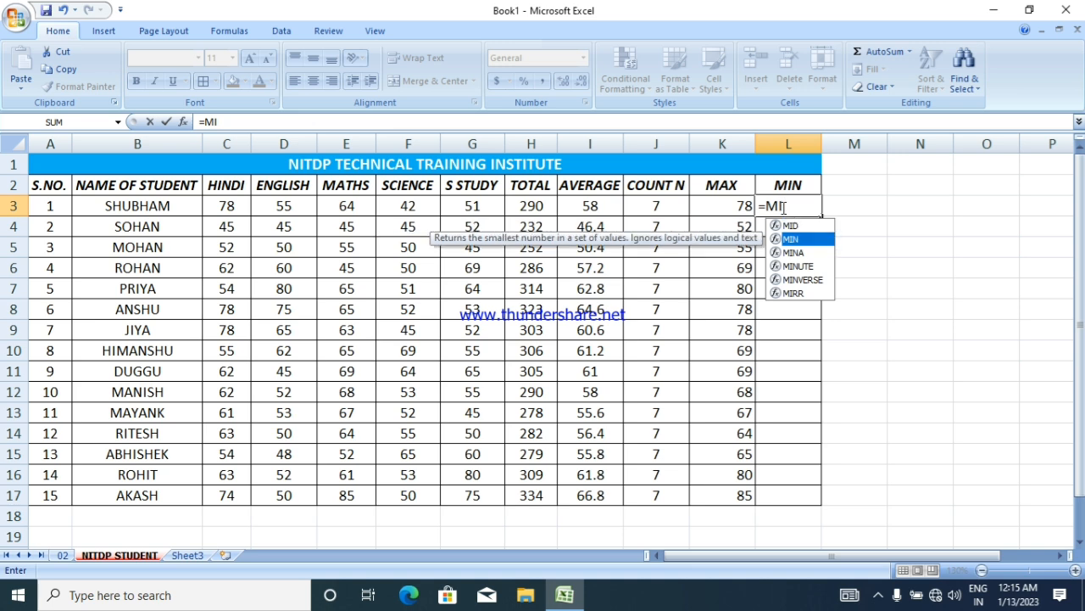
{"action": "key", "text": "Tab"}
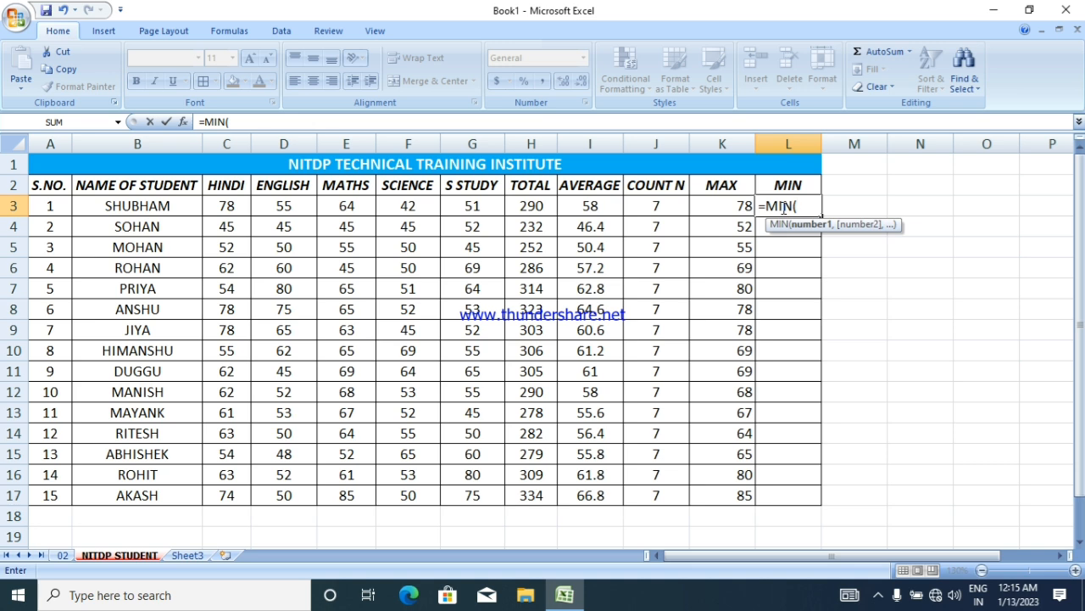
{"action": "left_click", "coordinate": [226, 206]}
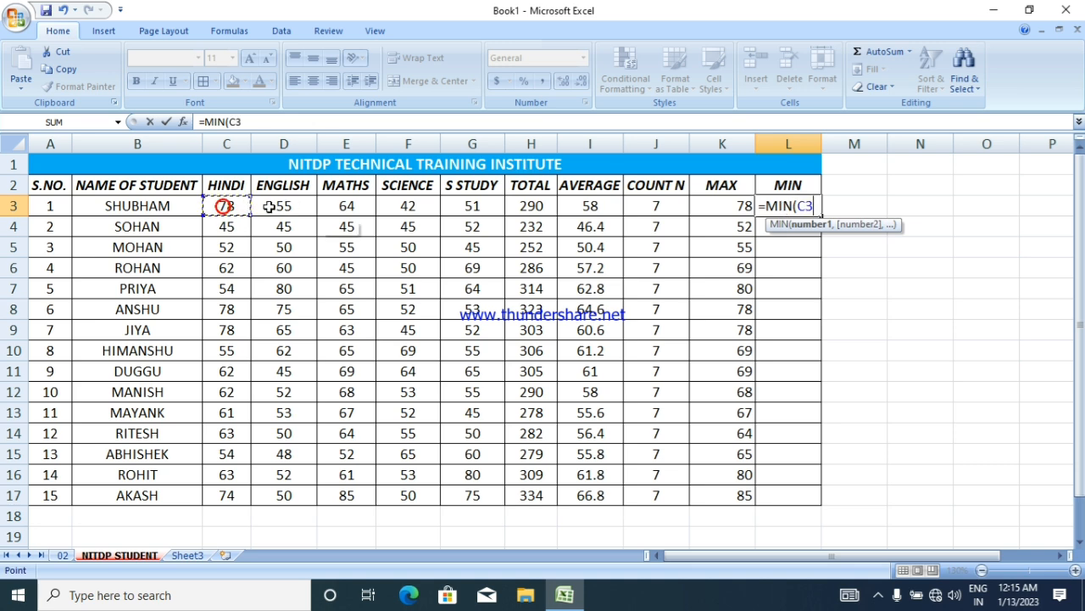
{"action": "left_click_drag", "start_coordinate": [268, 206], "coordinate": [481, 209]}
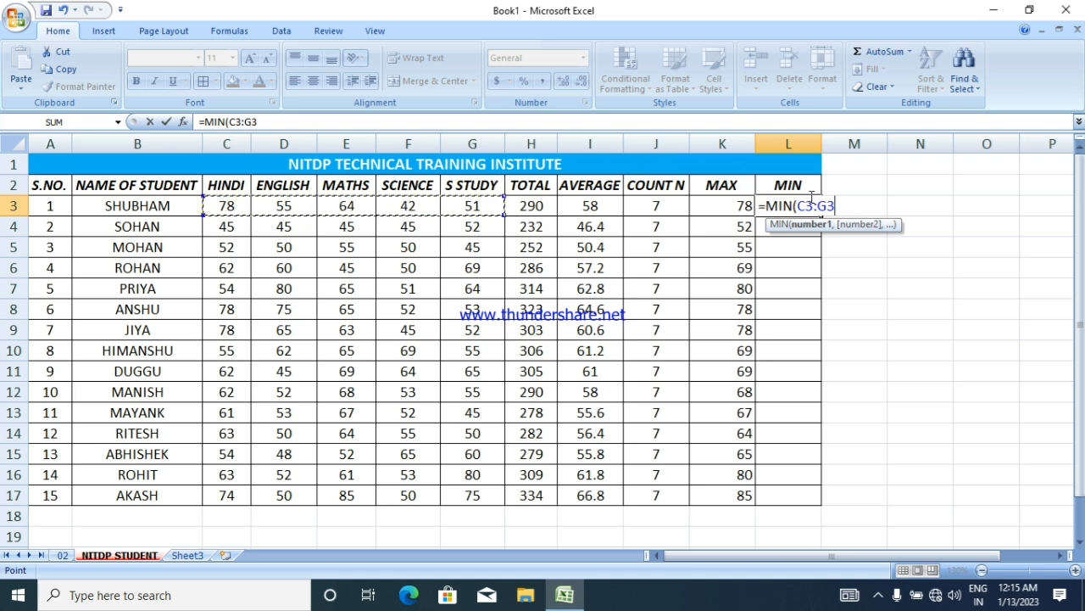
{"action": "type", "text": "0"}
{"action": "key", "text": "BackSpace"}
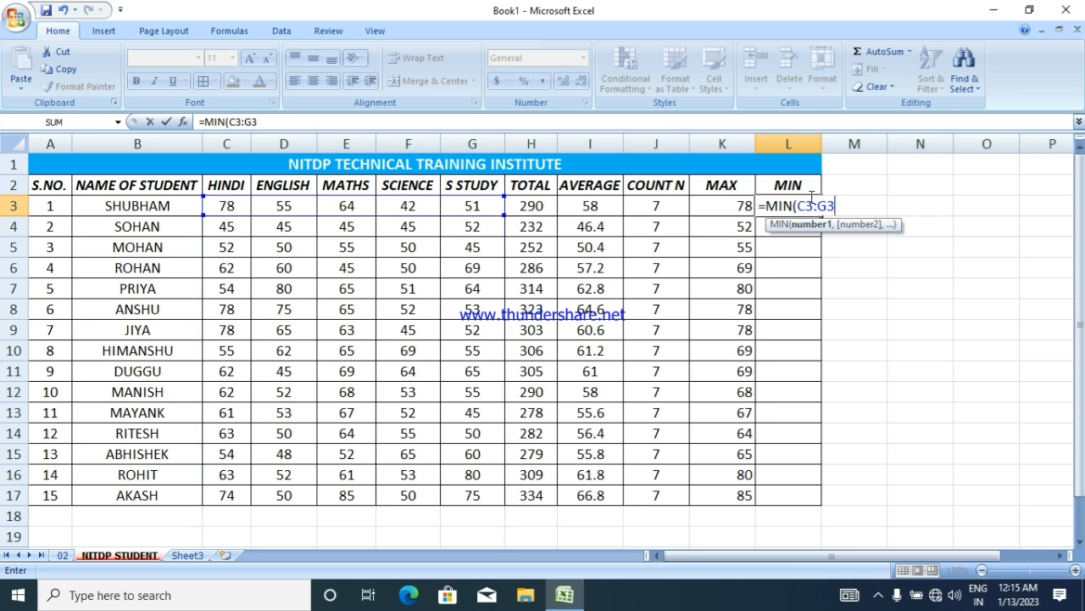
{"action": "type", "text": ")"}
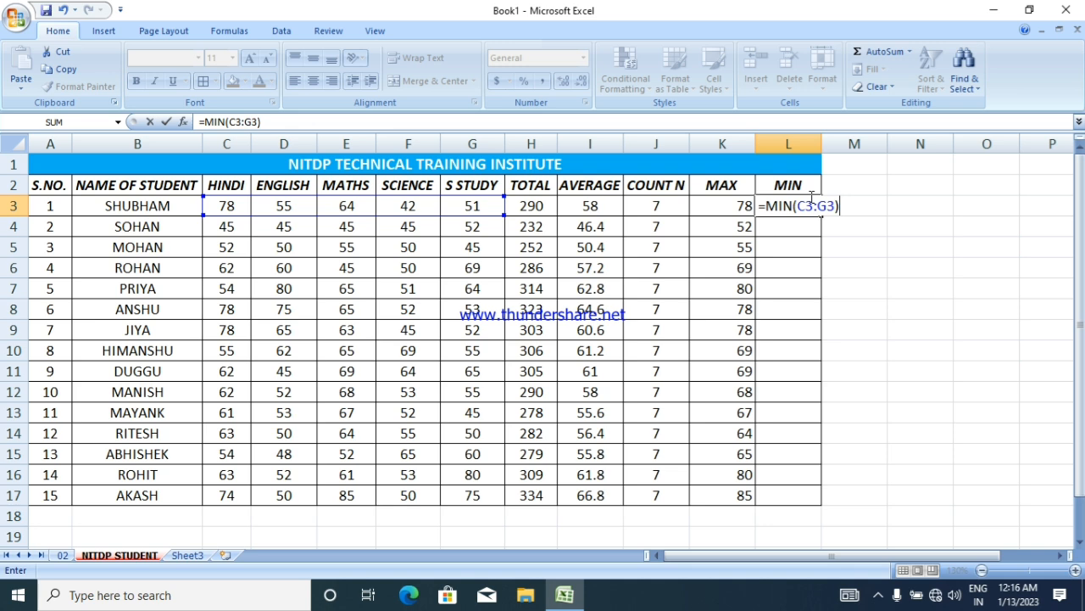
{"action": "key", "text": "Return"}
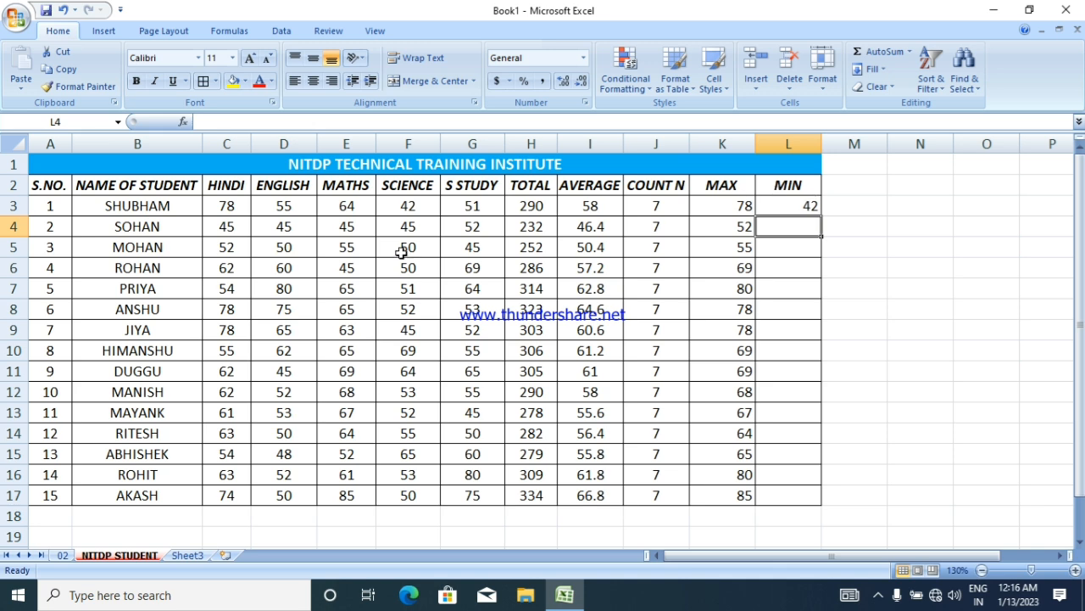
Fill the MIN formula from L3 down to L17 for all remaining students
{"action": "left_click", "coordinate": [797, 204]}
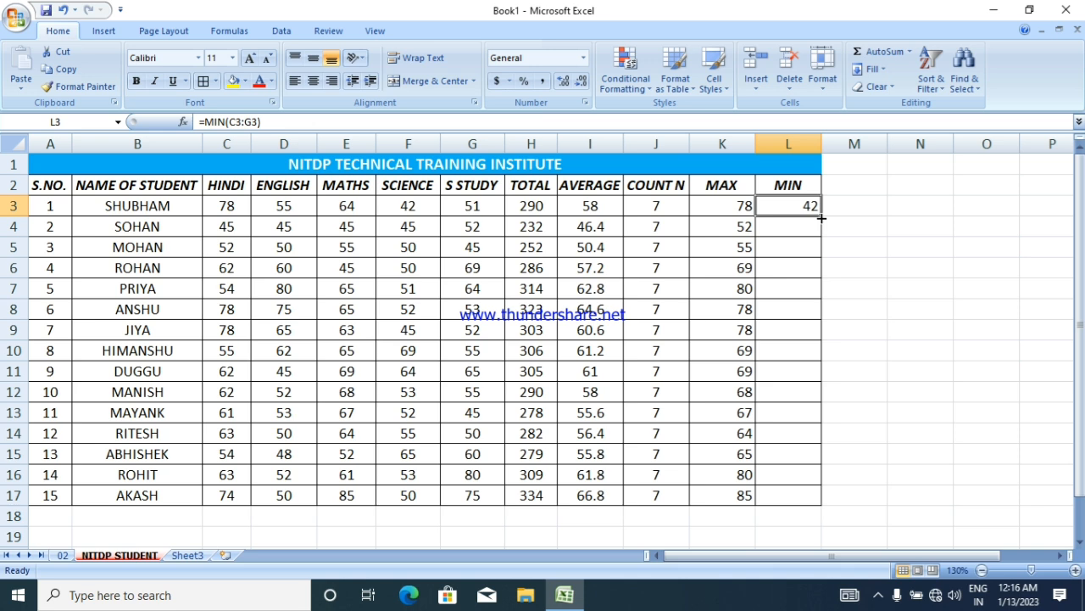
{"action": "double_click", "coordinate": [821, 218]}
{"action": "left_click", "coordinate": [875, 272]}
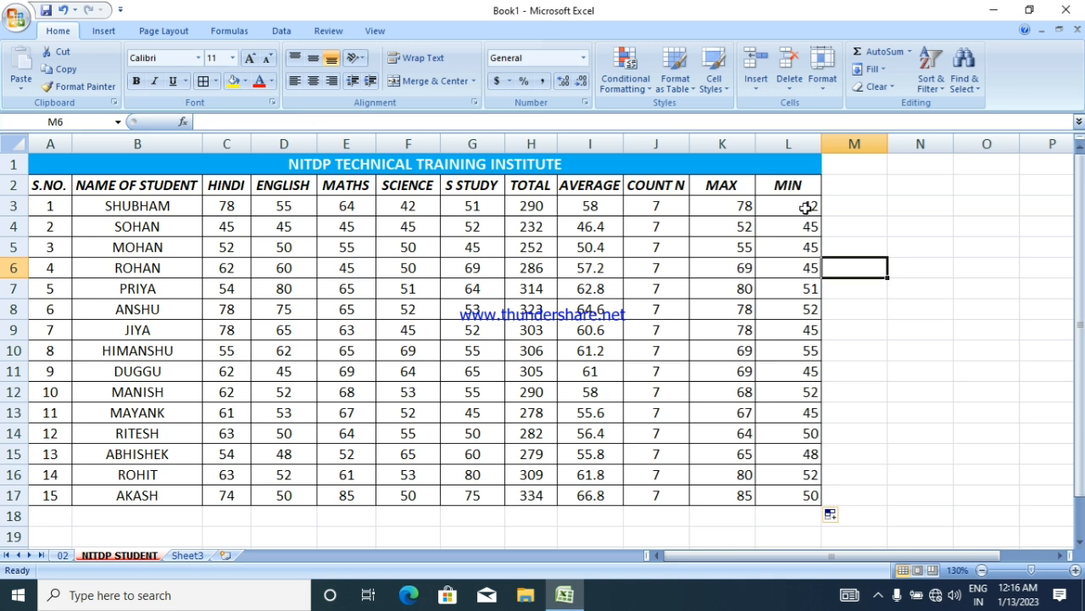
Center the values of the MIN and MAX columns horizontally, cells L3:L17 and K3:K17
{"action": "left_click_drag", "start_coordinate": [805, 207], "coordinate": [787, 500]}
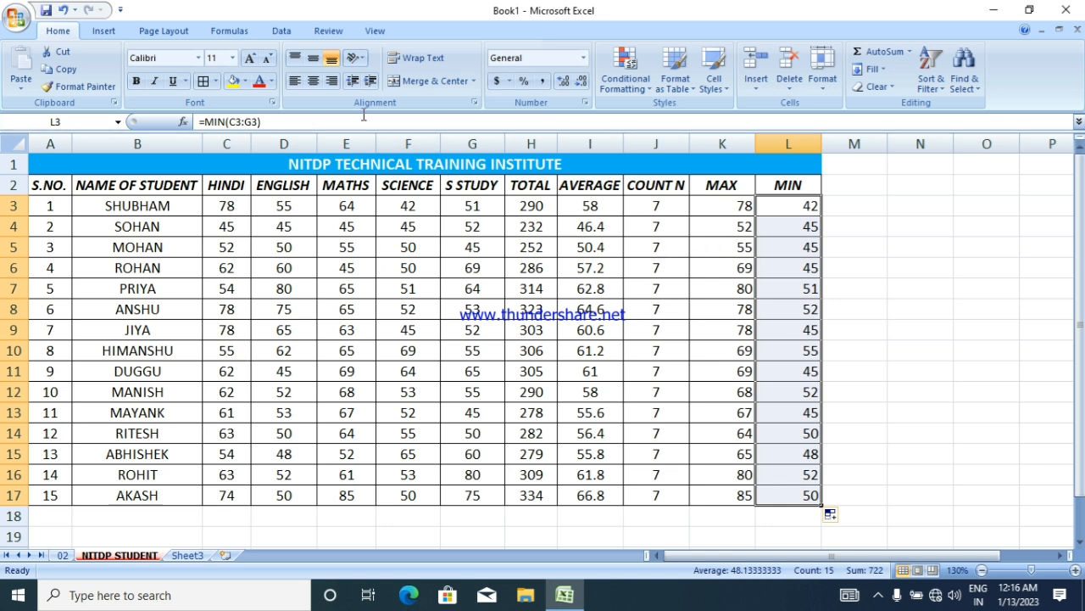
{"action": "left_click", "coordinate": [312, 80]}
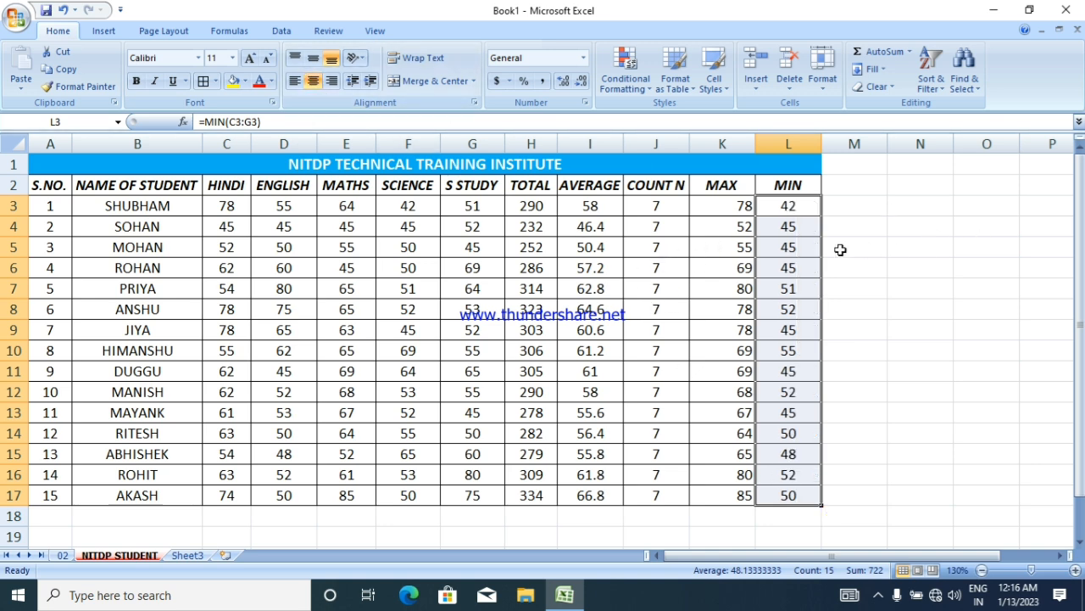
{"action": "left_click_drag", "start_coordinate": [730, 208], "coordinate": [723, 496]}
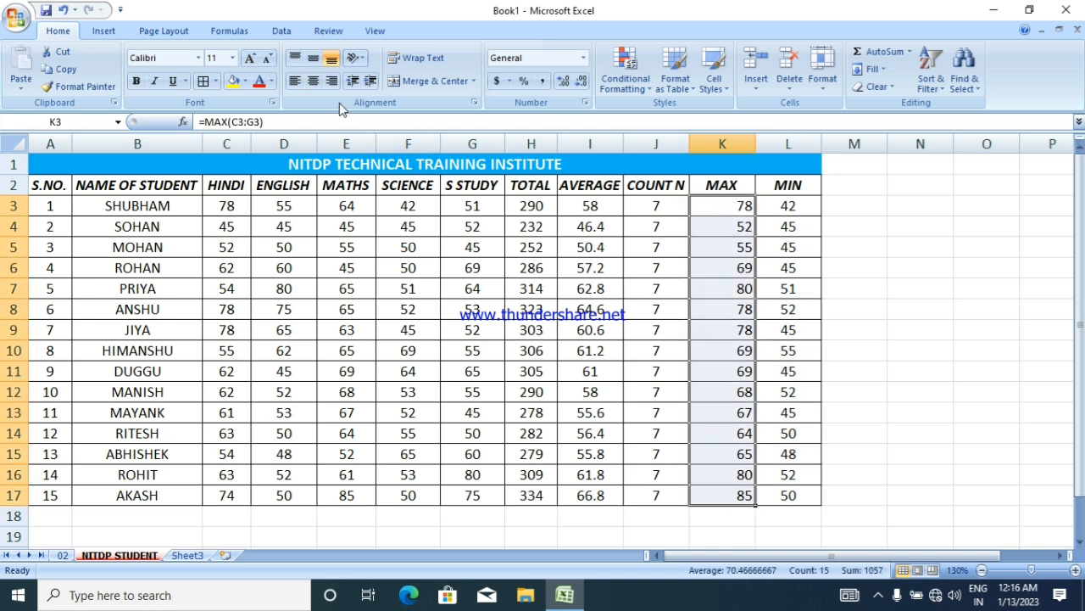
{"action": "left_click", "coordinate": [313, 81]}
{"action": "left_click", "coordinate": [994, 333]}
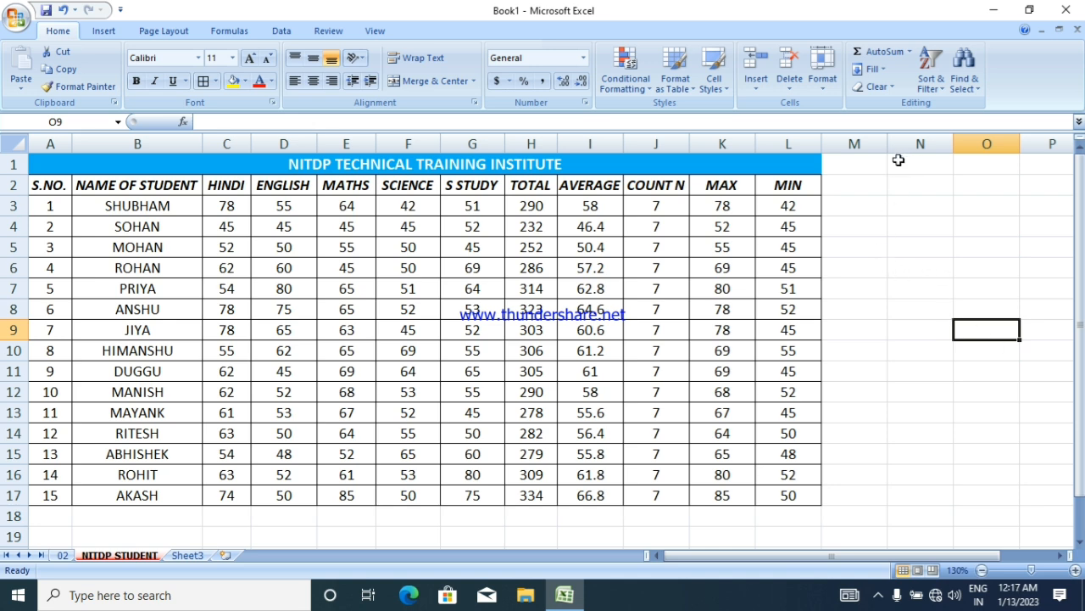
Use Fill Down on L3 to copy in the content of the heading cell L2
{"action": "left_click", "coordinate": [886, 71]}
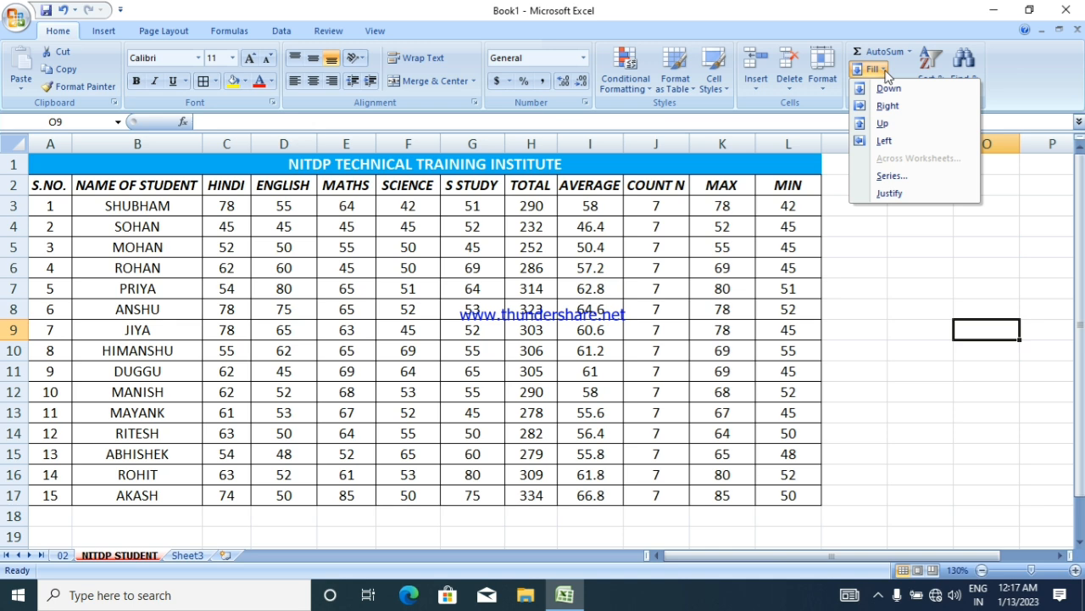
{"action": "left_click", "coordinate": [882, 348]}
{"action": "left_click", "coordinate": [789, 207]}
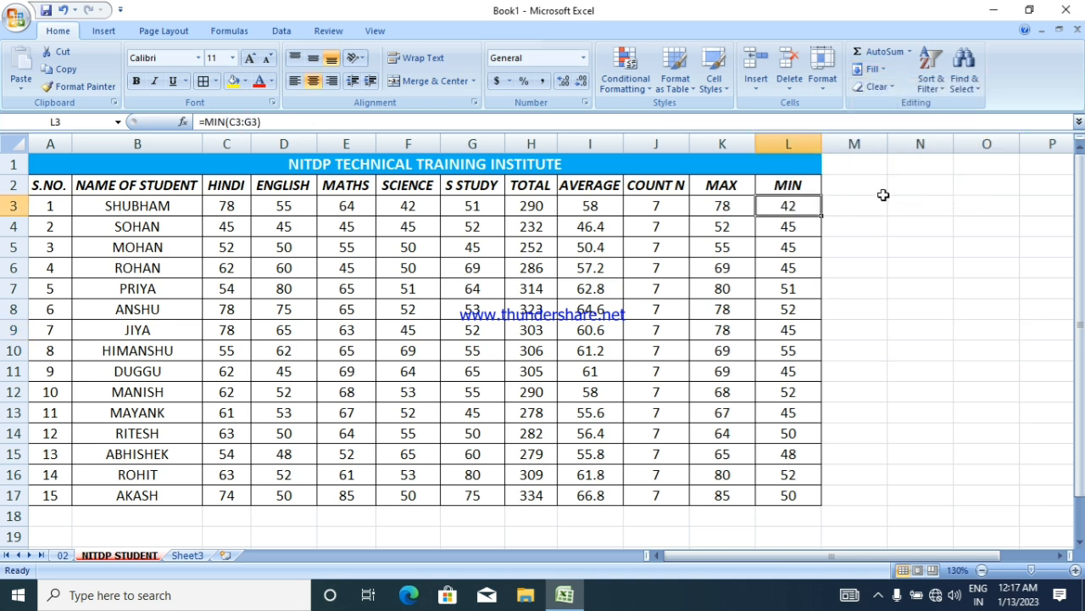
{"action": "left_click", "coordinate": [882, 72]}
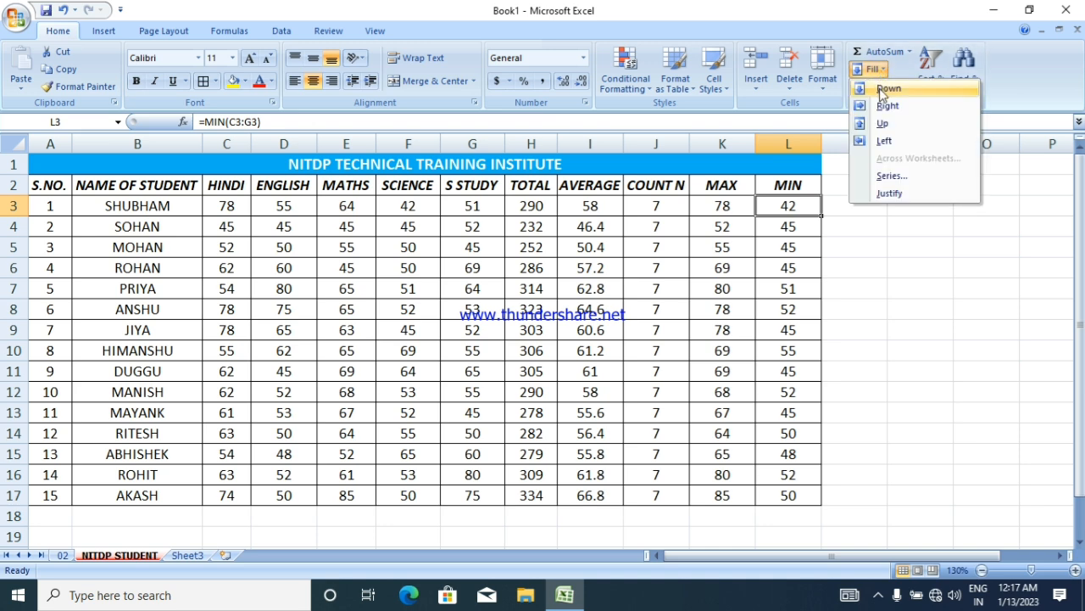
{"action": "left_click", "coordinate": [879, 90]}
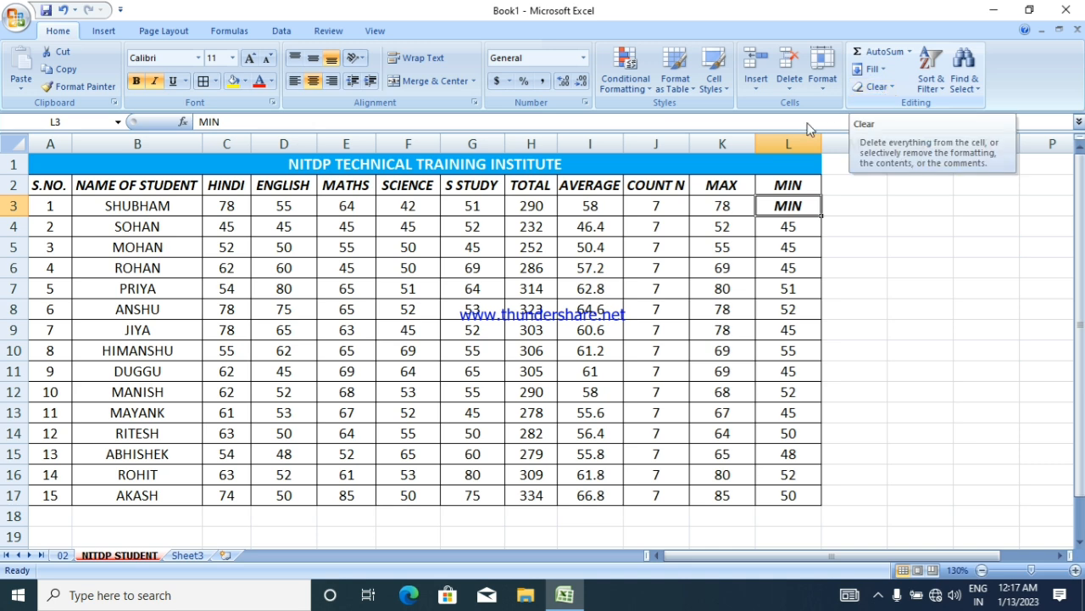
{"action": "left_click", "coordinate": [789, 189]}
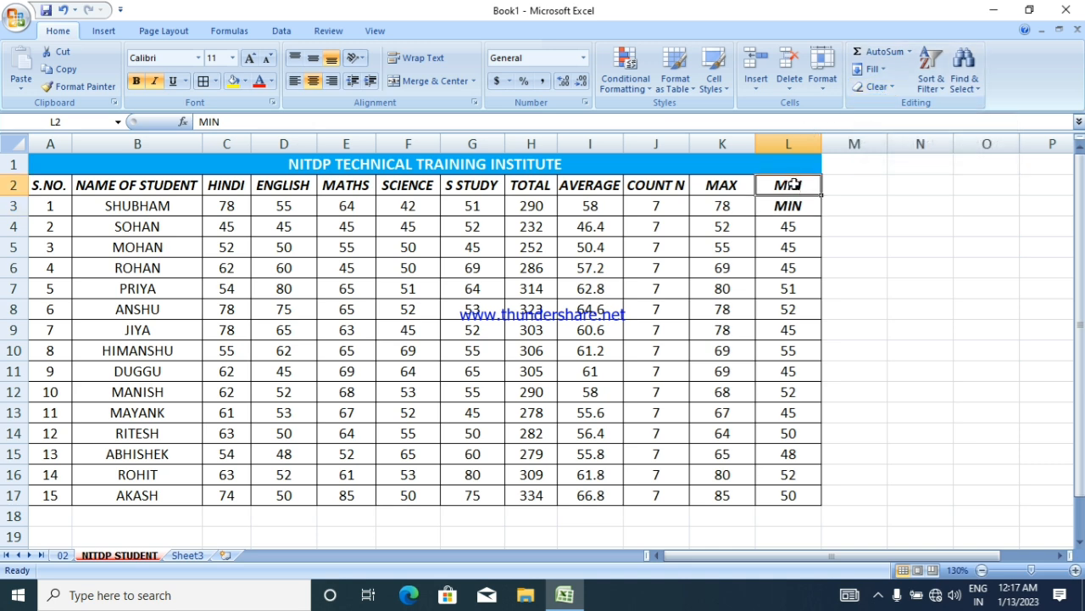
{"action": "left_click", "coordinate": [789, 205]}
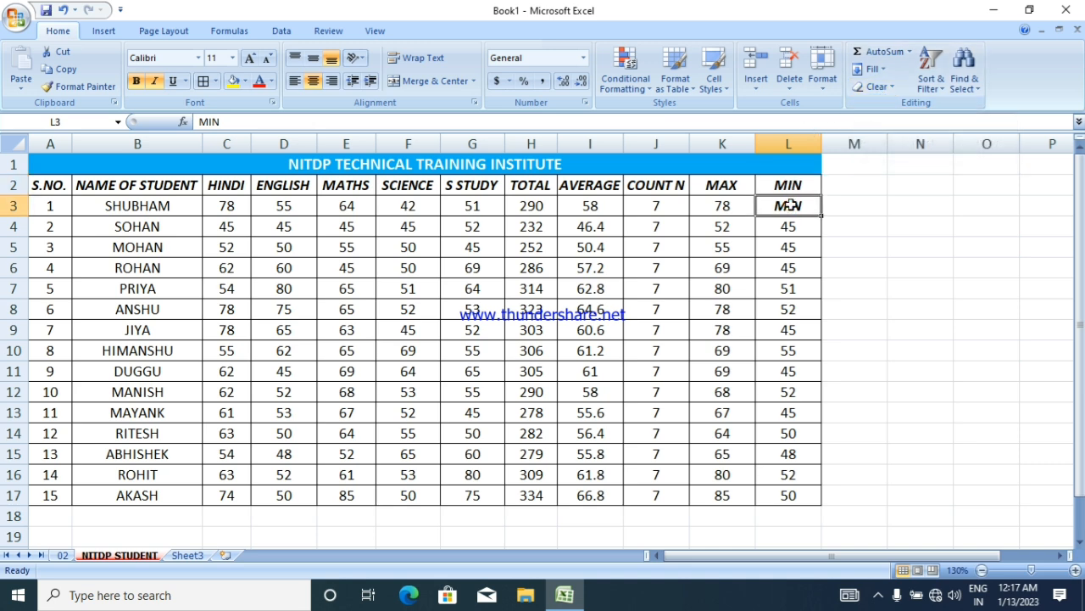
Undo the Fill Down in cell L3
{"action": "left_click", "coordinate": [876, 69]}
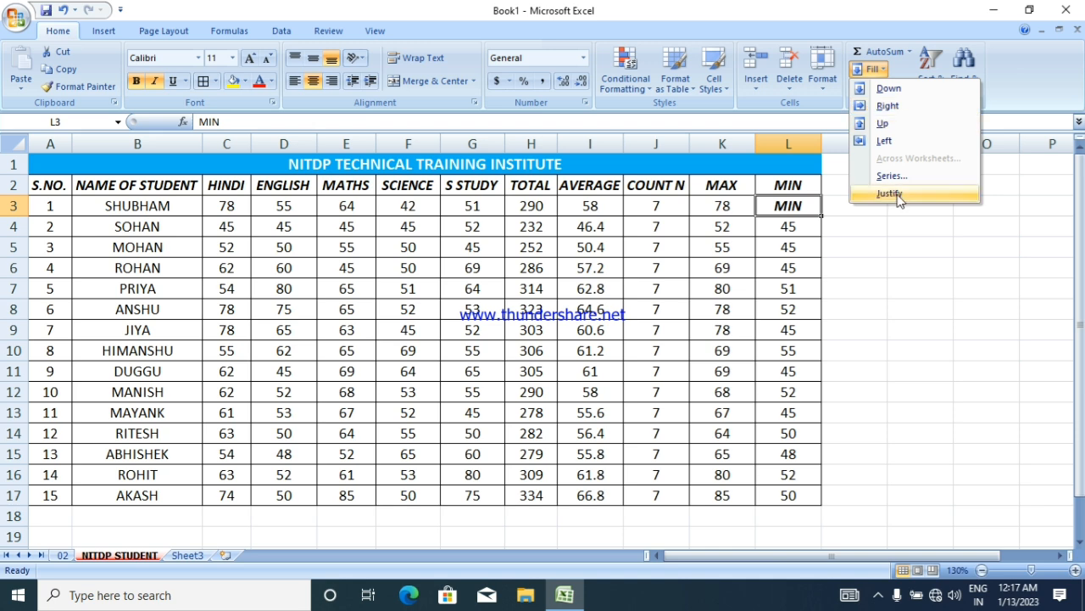
{"action": "left_click", "coordinate": [910, 246]}
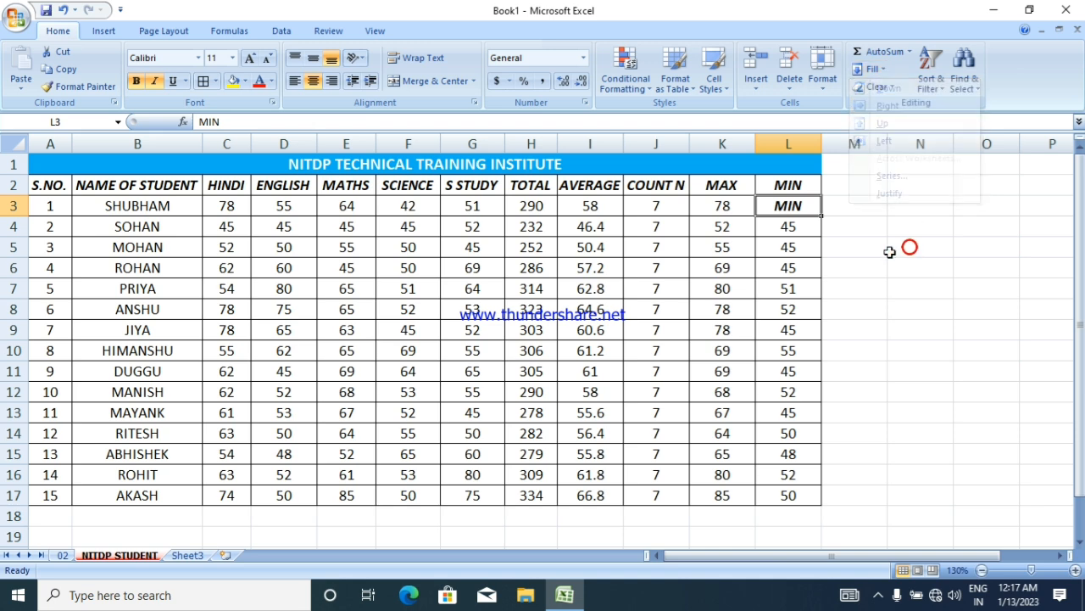
{"action": "key", "text": "ctrl+z"}
{"action": "left_click", "coordinate": [894, 246]}
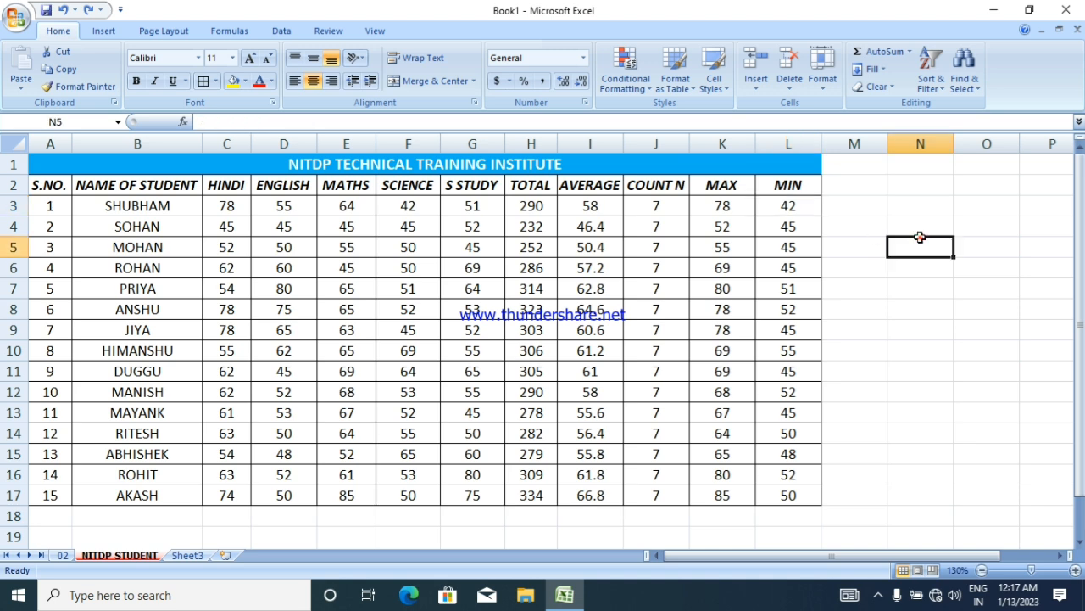
Use Fill Right on L3 to copy in the MAX formula from K3, and undo the fill
{"action": "left_click", "coordinate": [797, 209]}
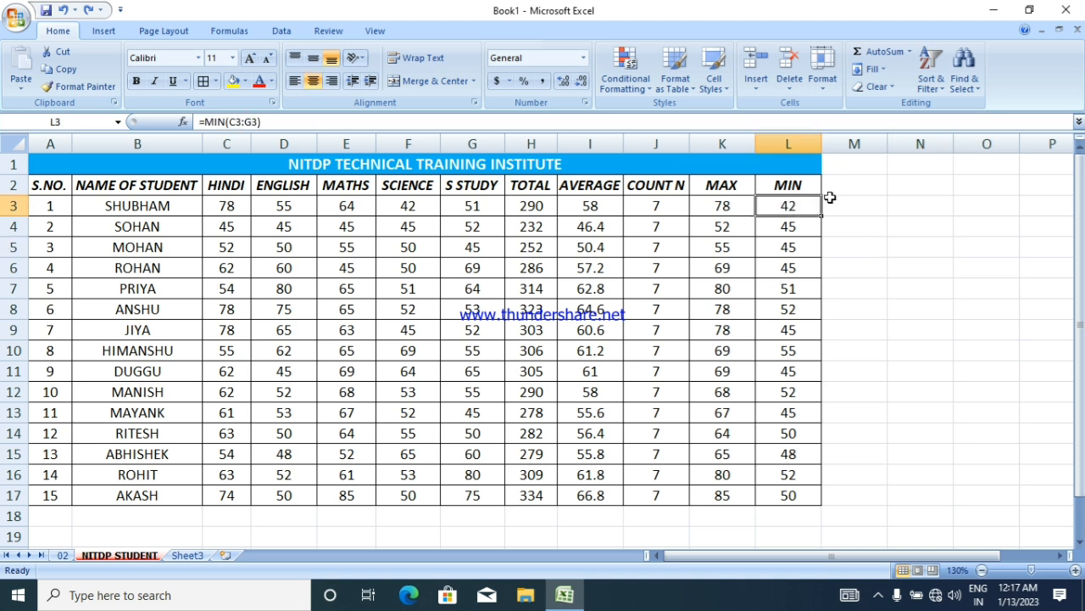
{"action": "left_click", "coordinate": [887, 74]}
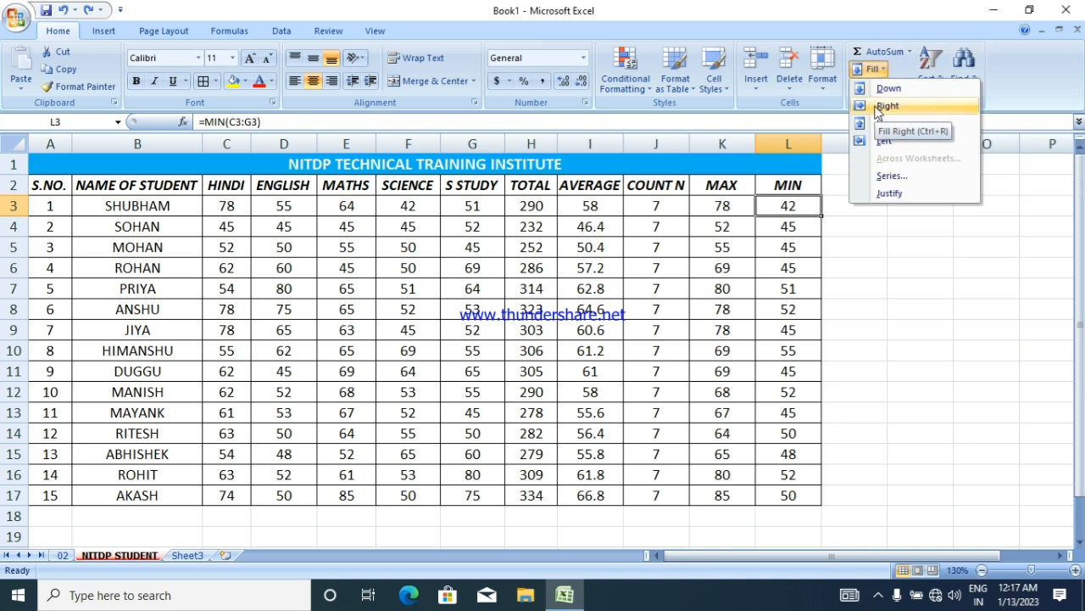
{"action": "left_click", "coordinate": [877, 109]}
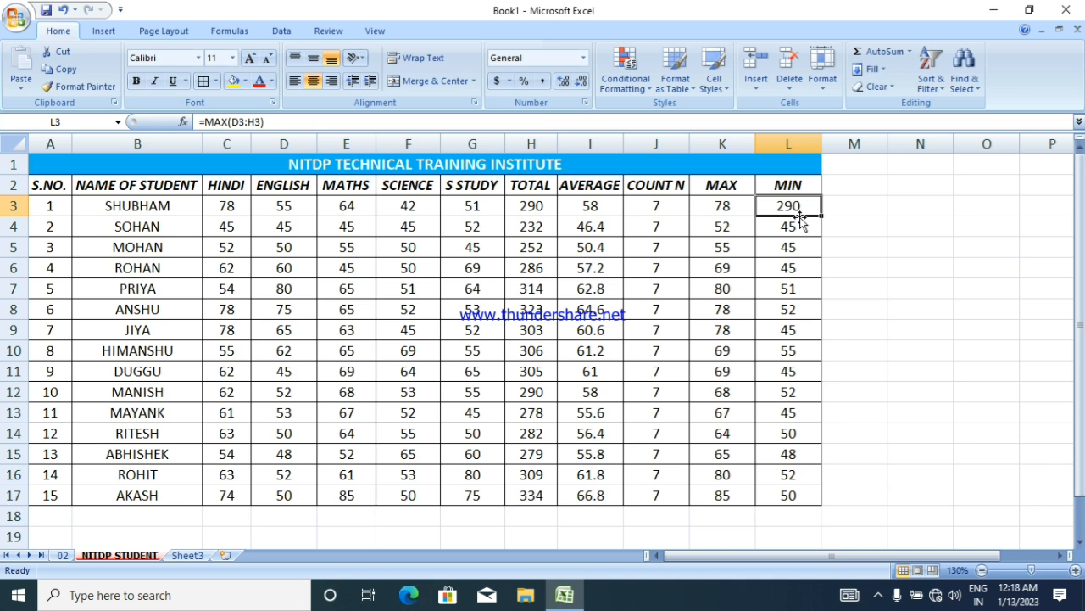
{"action": "key", "text": "ctrl+z"}
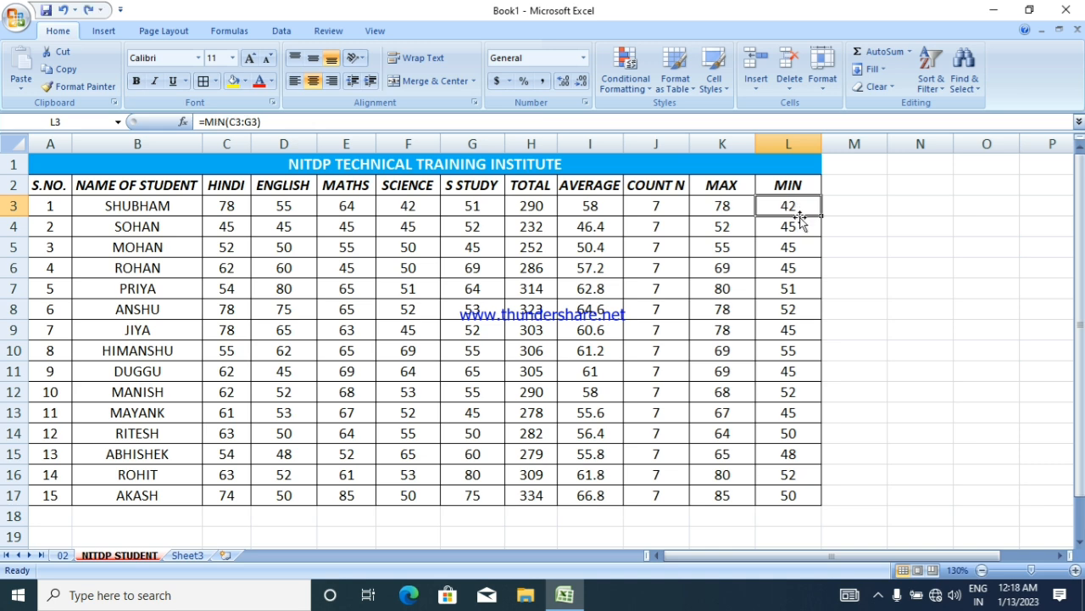
Use Fill Right on J3 to copy in the AVERAGE formula from I3, and undo the fill
{"action": "left_click", "coordinate": [666, 211]}
{"action": "left_click", "coordinate": [879, 86]}
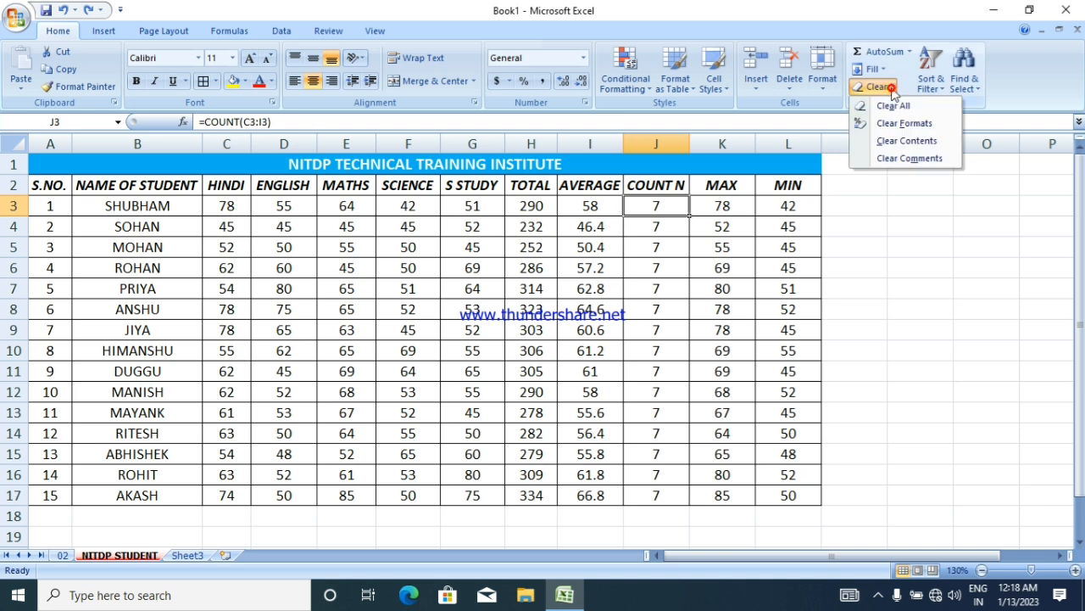
{"action": "left_click", "coordinate": [875, 69]}
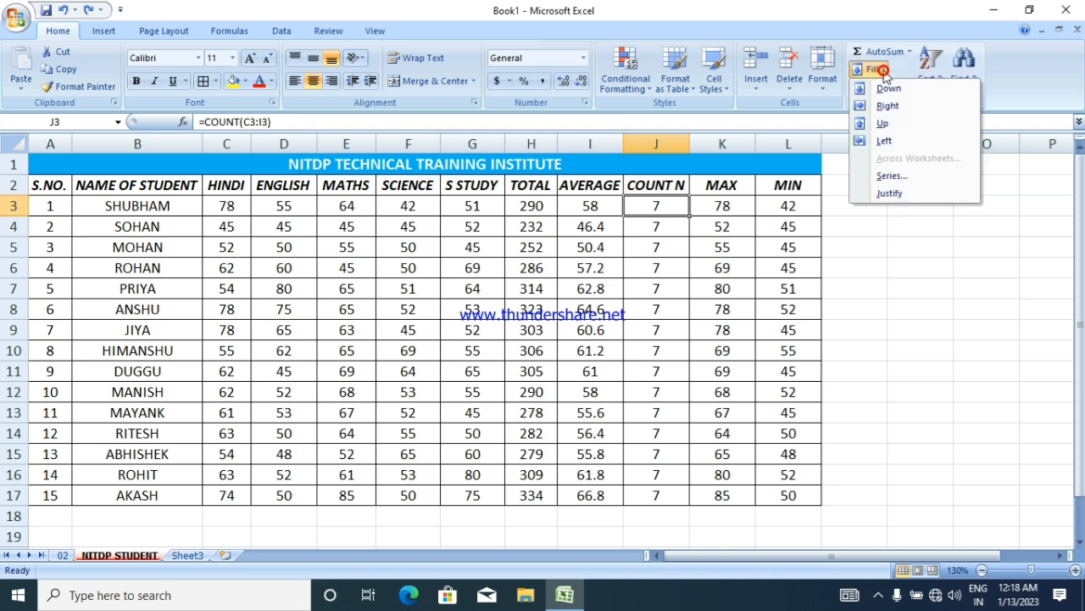
{"action": "left_click", "coordinate": [886, 107]}
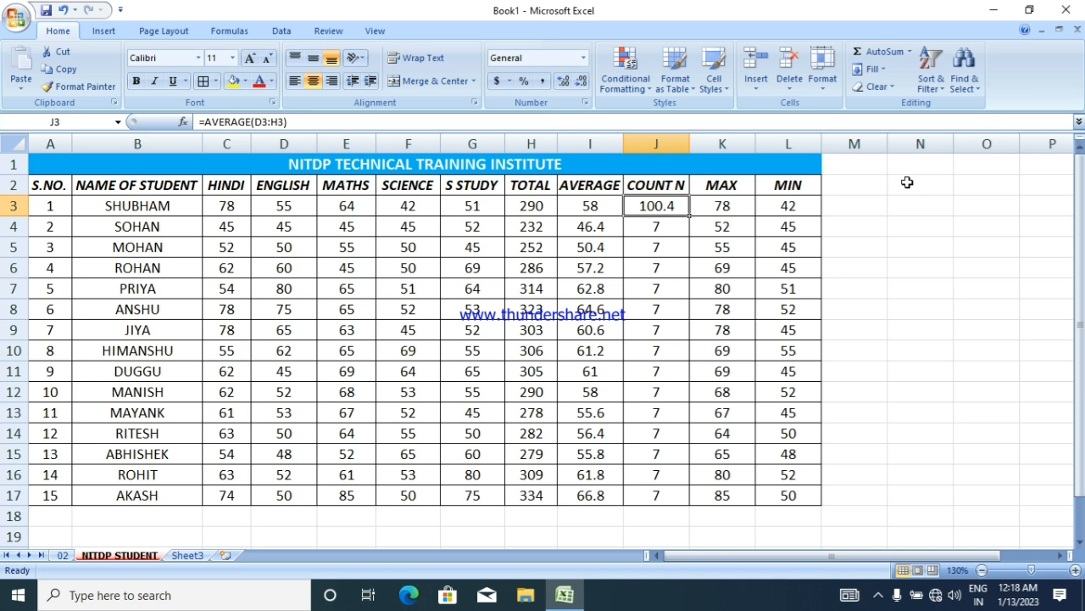
{"action": "key", "text": "ctrl+z"}
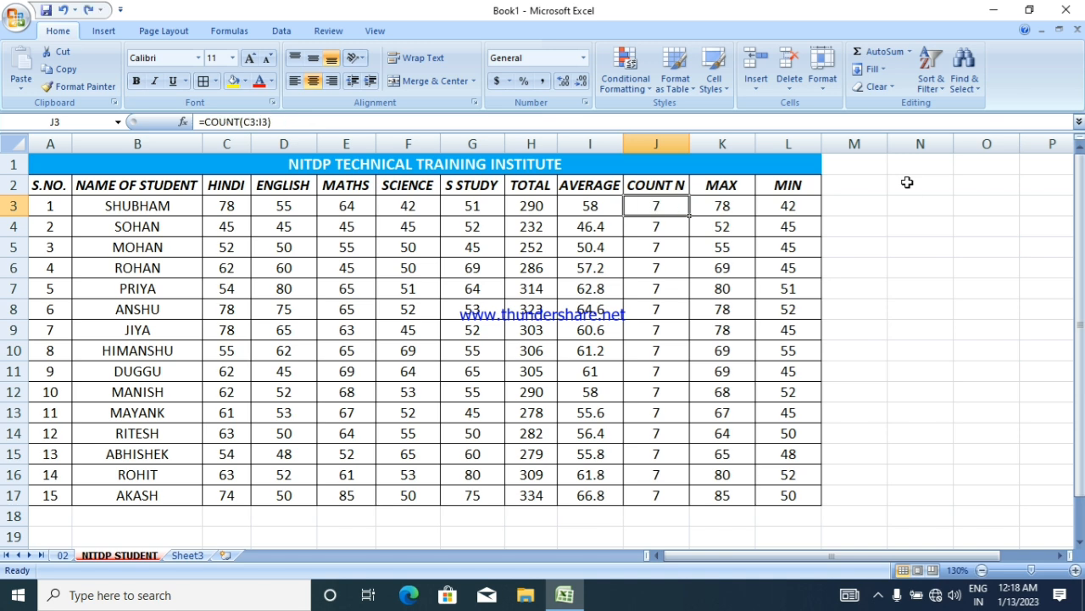
{"action": "left_click", "coordinate": [903, 207]}
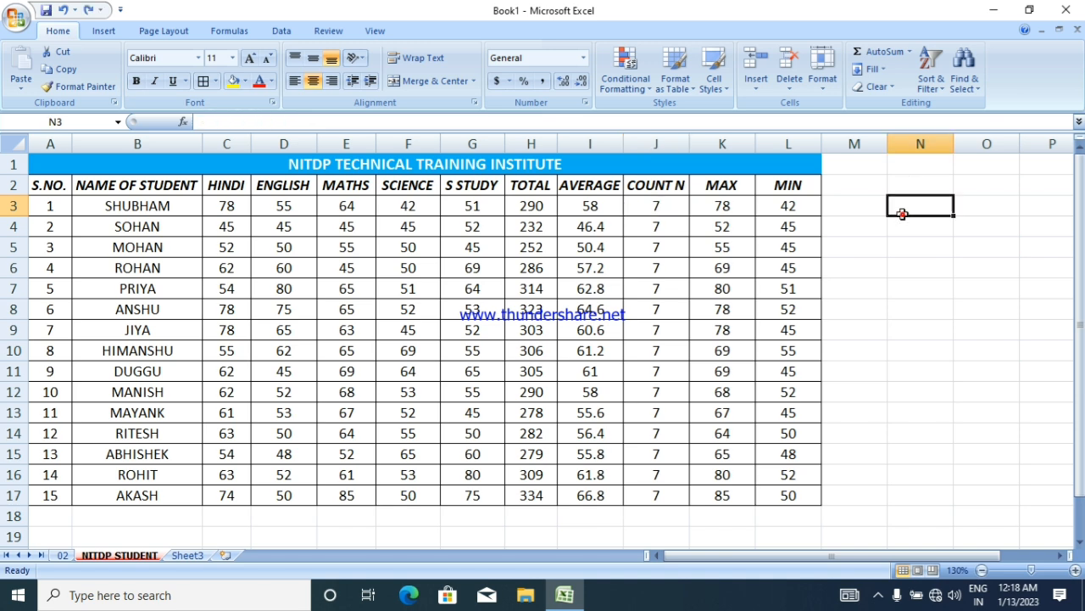
{"action": "left_click", "coordinate": [880, 70]}
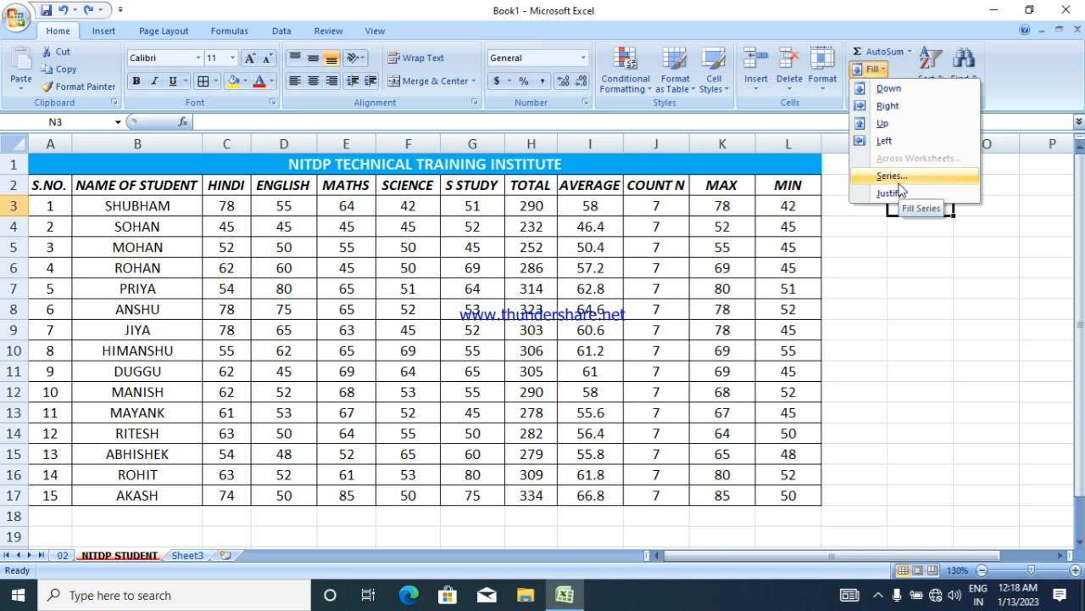
{"action": "left_click", "coordinate": [896, 266]}
{"action": "left_click", "coordinate": [865, 208]}
Enter 1 in cell M2, beside the table's header row, as the starting value of a number series
{"action": "left_click", "coordinate": [866, 180]}
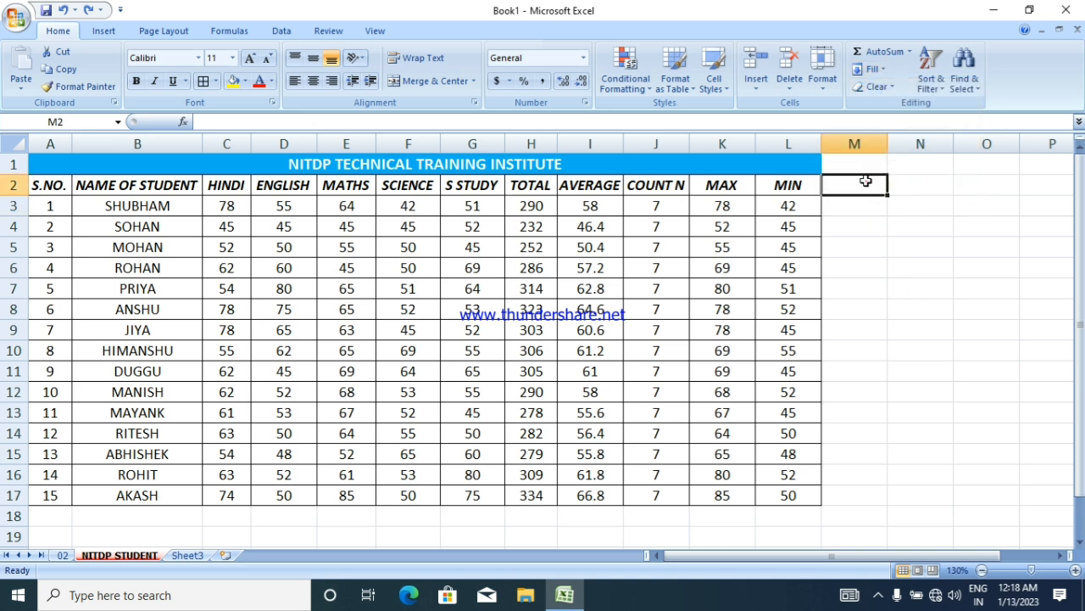
{"action": "left_click", "coordinate": [909, 190]}
{"action": "left_click", "coordinate": [866, 191]}
{"action": "type", "text": "1"}
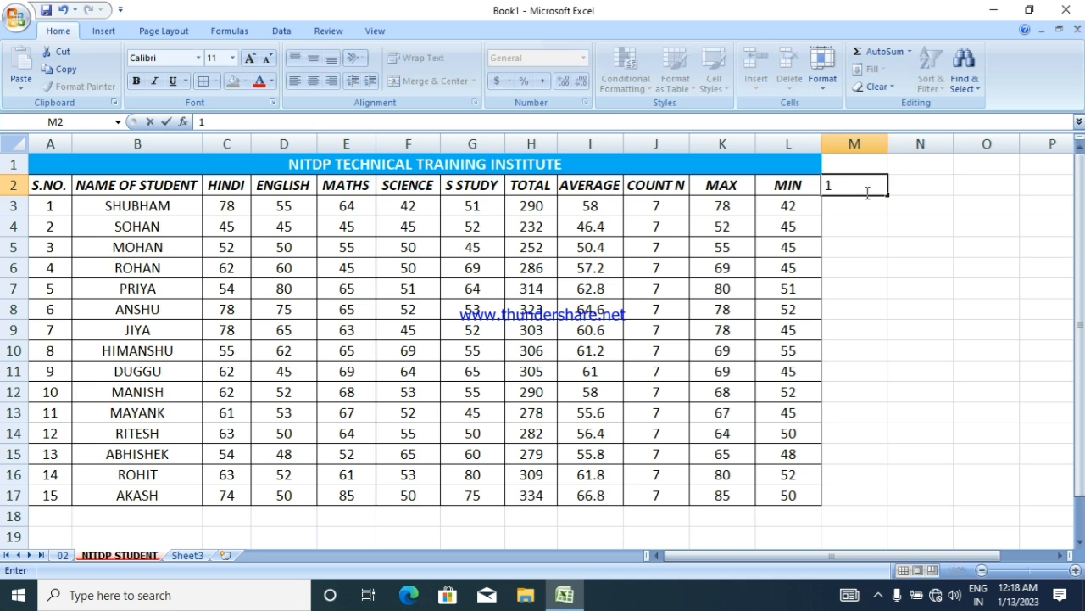
{"action": "left_click", "coordinate": [1013, 244]}
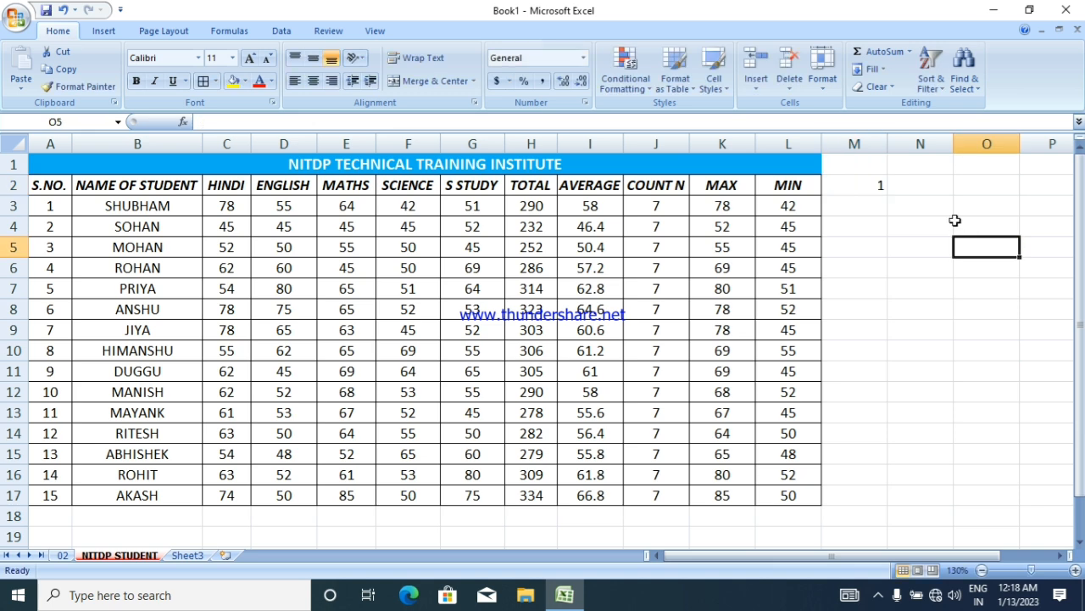
Fill a linear series along the row from M2 with step value 1 and stop value 20
{"action": "left_click", "coordinate": [869, 185]}
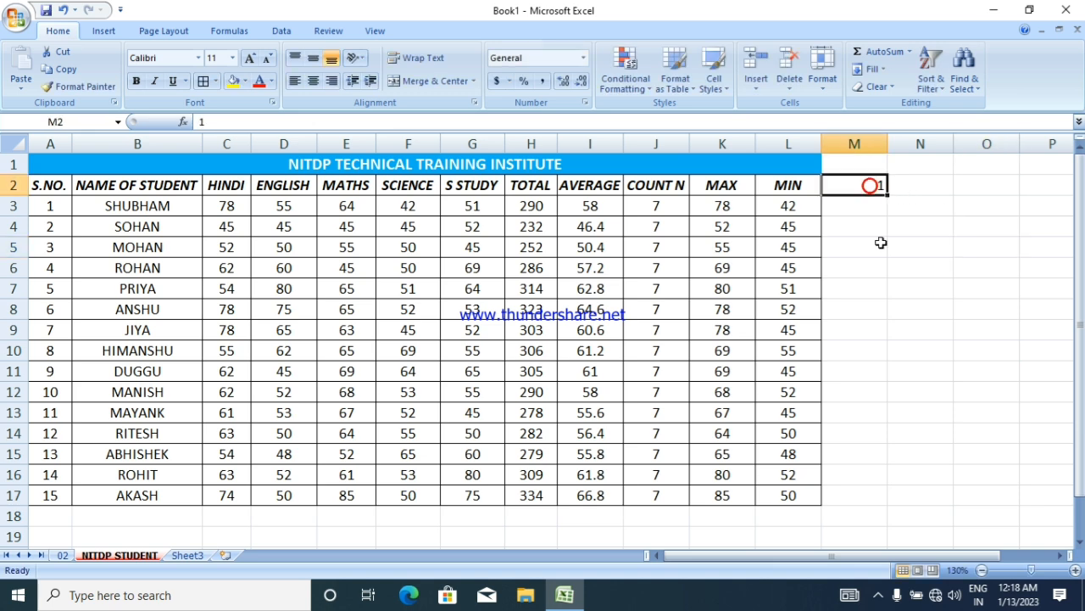
{"action": "left_click", "coordinate": [885, 70]}
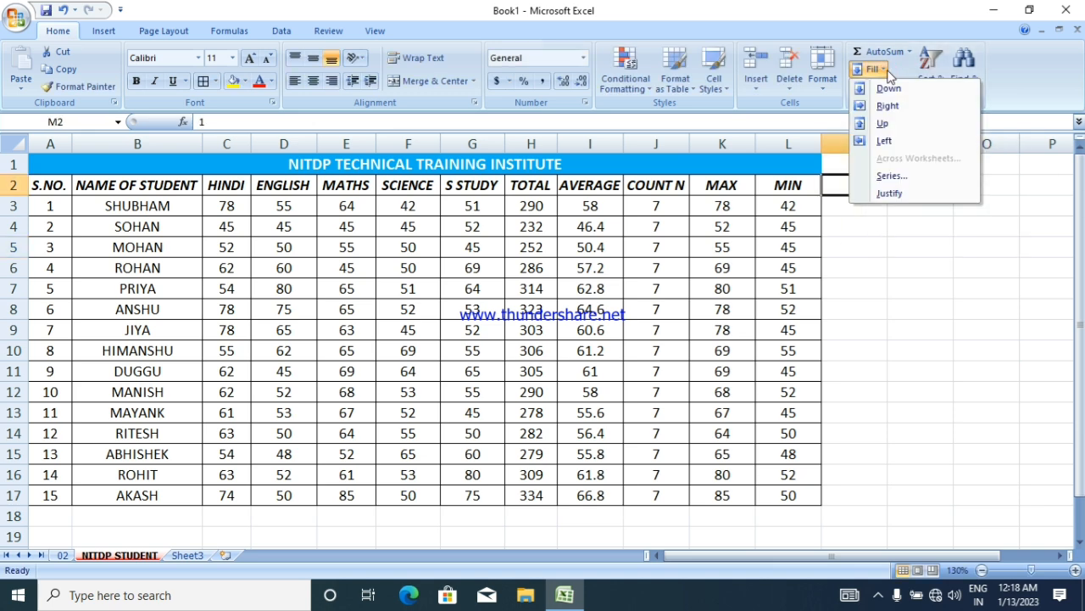
{"action": "left_click", "coordinate": [889, 176]}
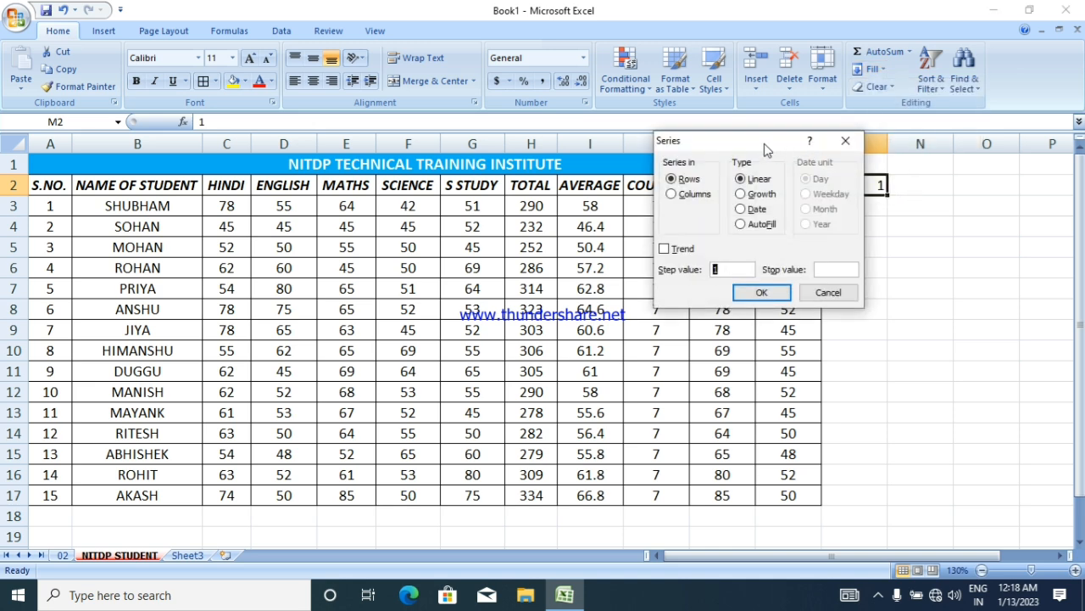
{"action": "left_click_drag", "start_coordinate": [763, 152], "coordinate": [523, 94]}
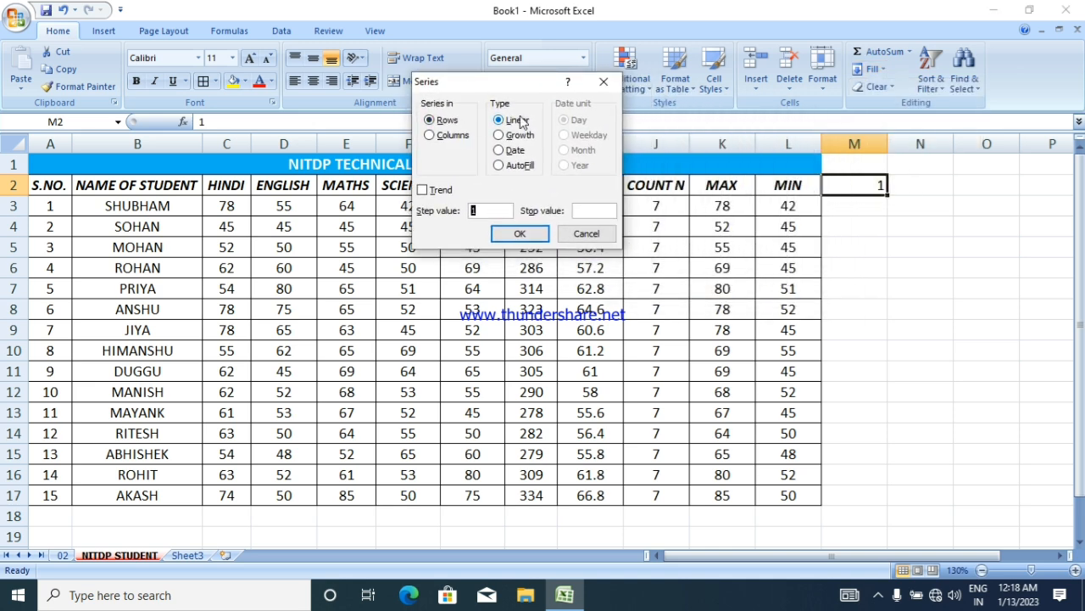
{"action": "left_click", "coordinate": [582, 210]}
{"action": "type", "text": "20"}
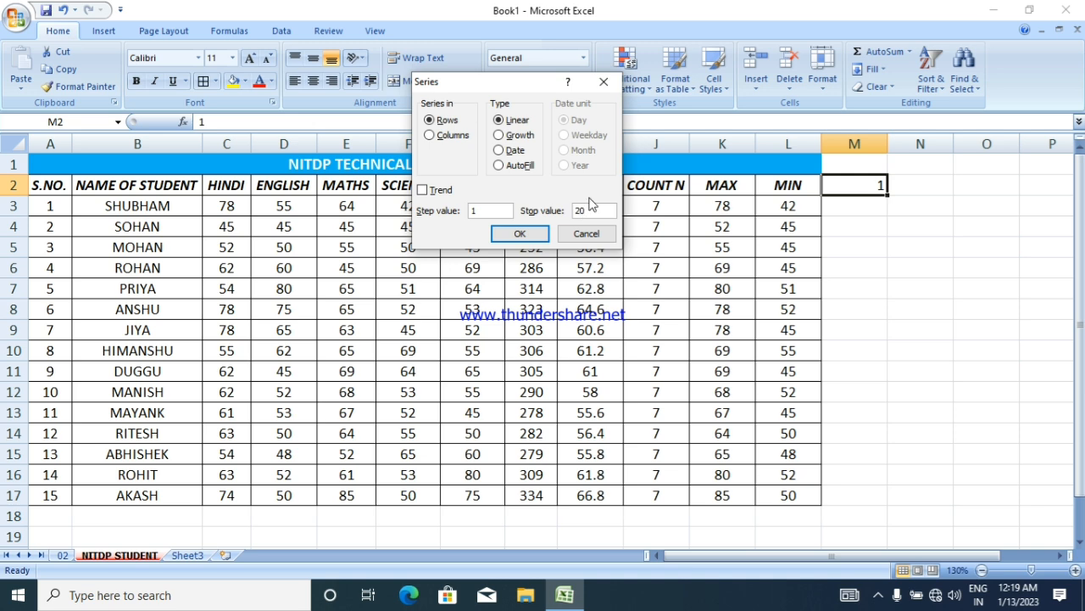
{"action": "left_click", "coordinate": [520, 234]}
{"action": "left_click", "coordinate": [965, 219]}
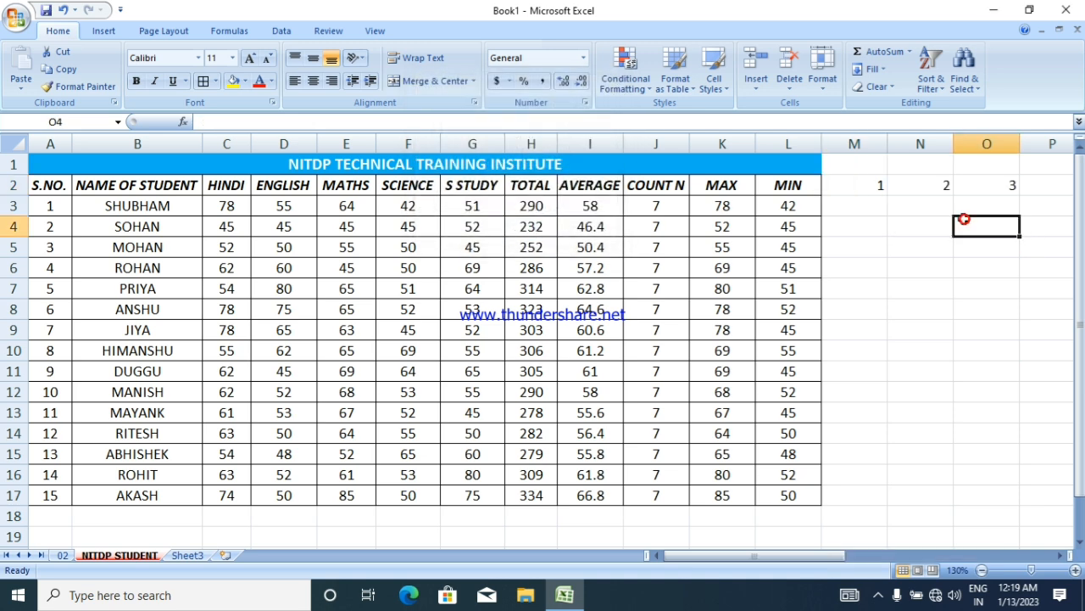
Go through the filled number series in row 2 from M2 to its last cell, AF2
{"action": "left_click", "coordinate": [863, 183]}
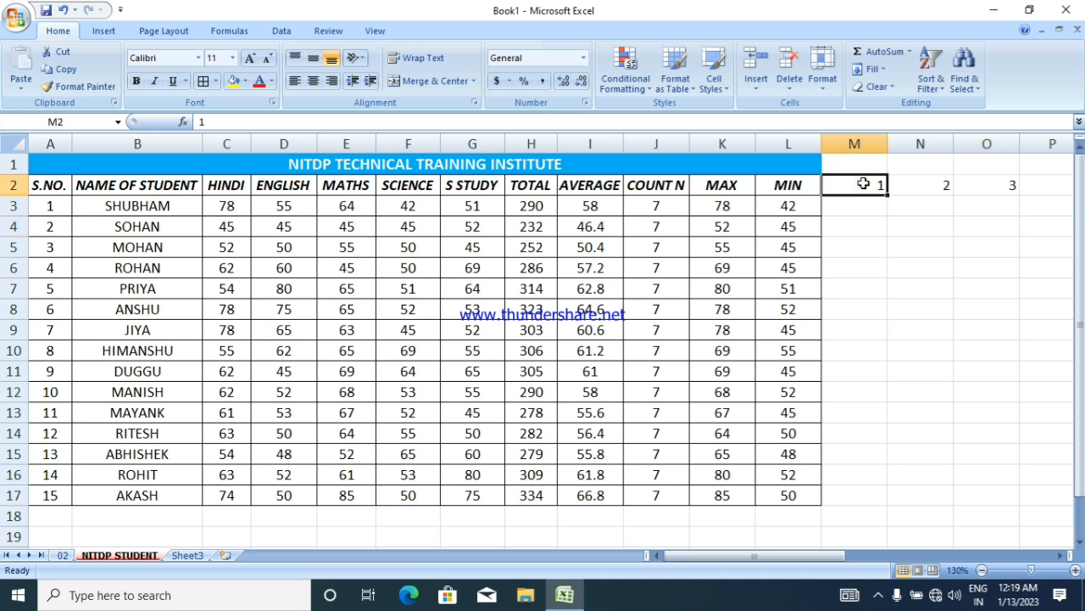
{"action": "key", "text": "Right"}
{"action": "key", "text": "Right"}
{"action": "key", "text": "Right"}
{"action": "key", "text": "Right"}
{"action": "key", "text": "Right"}
{"action": "key", "text": "Right"}
{"action": "key", "text": "Right"}
{"action": "key", "text": "Right"}
{"action": "key", "text": "Right"}
{"action": "key", "text": "Right"}
{"action": "key", "text": "Right"}
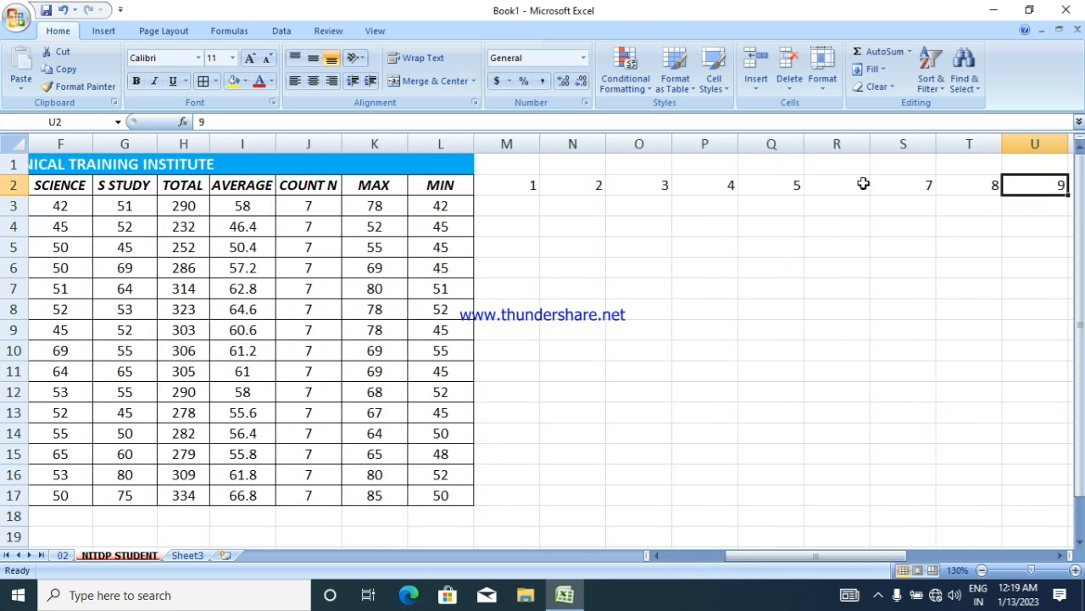
{"action": "key", "text": "Right"}
{"action": "key", "text": "Right"}
{"action": "key", "text": "Right"}
{"action": "key", "text": "Right"}
{"action": "key", "text": "Right"}
{"action": "key", "text": "Right"}
{"action": "key", "text": "Right"}
{"action": "key", "text": "Right"}
{"action": "key", "text": "Right"}
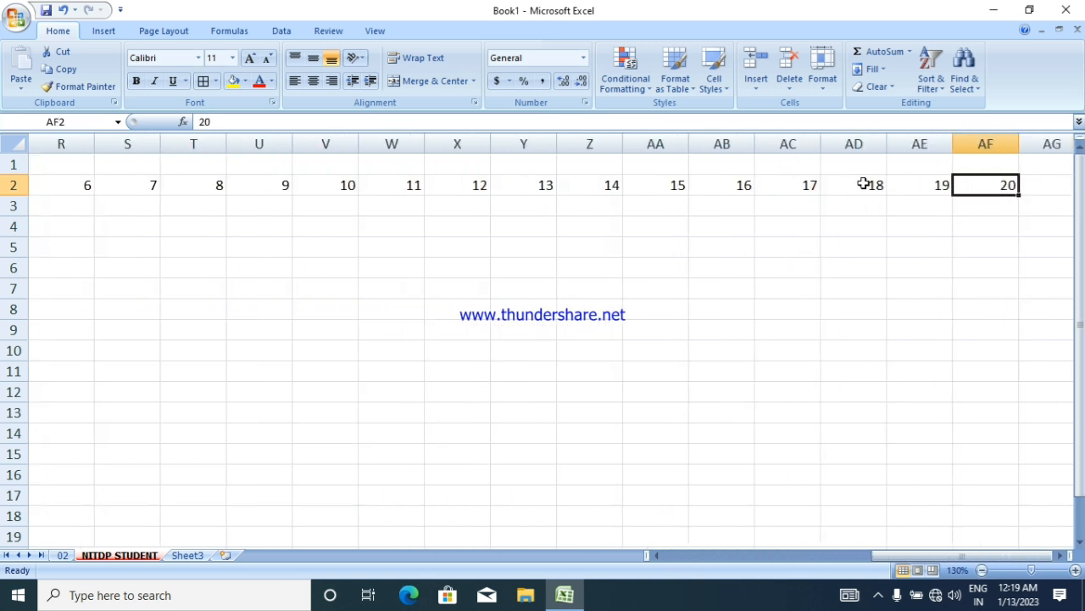
Go back along row 2 from the series' last cell to the table's first column, and return to M2
{"action": "key", "text": "Left"}
{"action": "key", "text": "Left"}
{"action": "key", "text": "Left"}
{"action": "key", "text": "Left"}
{"action": "key", "text": "Left"}
{"action": "key", "text": "Left"}
{"action": "key", "text": "Left"}
{"action": "key", "text": "Left"}
{"action": "key", "text": "Left"}
{"action": "key", "text": "Left"}
{"action": "key", "text": "Left"}
{"action": "key", "text": "Left"}
{"action": "key", "text": "Left"}
{"action": "key", "text": "Left"}
{"action": "key", "text": "Left"}
{"action": "key", "text": "Left"}
{"action": "key", "text": "Left"}
{"action": "key", "text": "Left"}
{"action": "key", "text": "Left"}
{"action": "key", "text": "Left"}
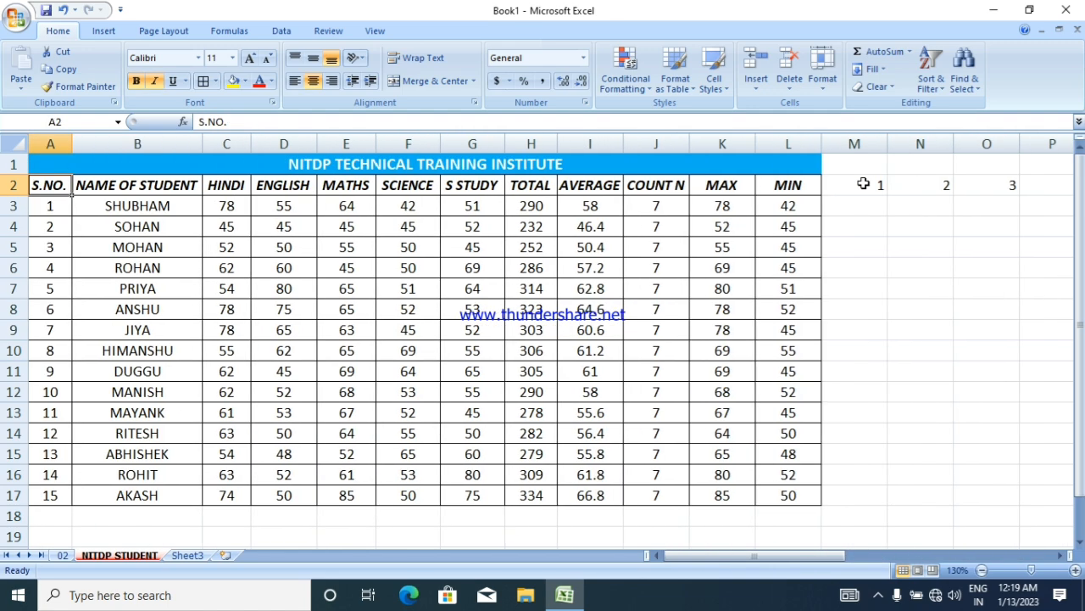
{"action": "key", "text": "Right"}
{"action": "key", "text": "Right"}
{"action": "key", "text": "Right"}
{"action": "key", "text": "Right"}
{"action": "key", "text": "Right"}
{"action": "key", "text": "Right"}
{"action": "key", "text": "Right"}
{"action": "key", "text": "Right"}
{"action": "key", "text": "Right"}
{"action": "key", "text": "Right"}
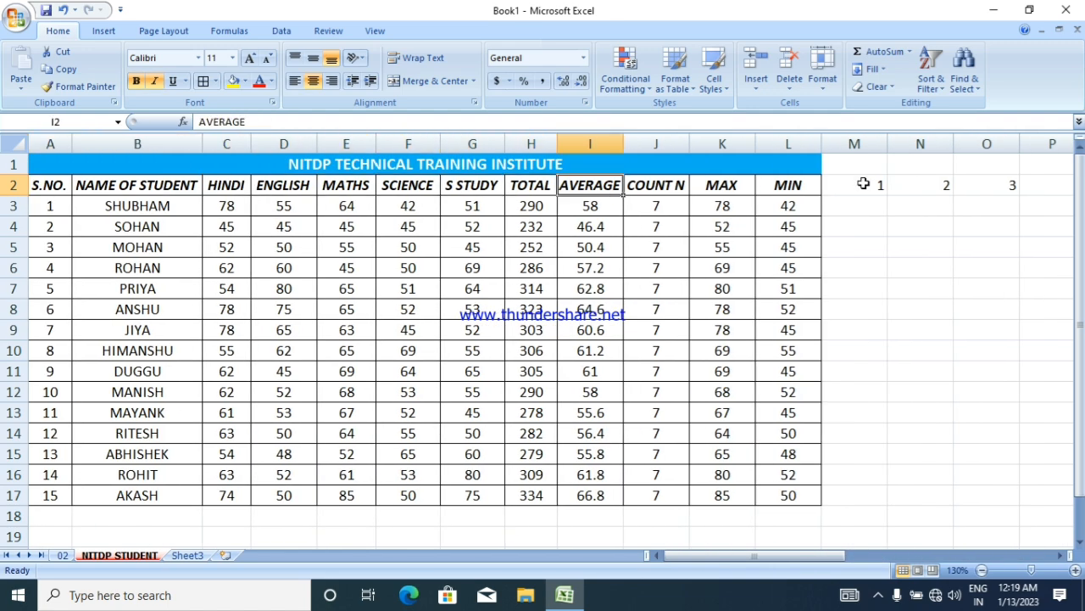
{"action": "key", "text": "Right"}
{"action": "key", "text": "Right"}
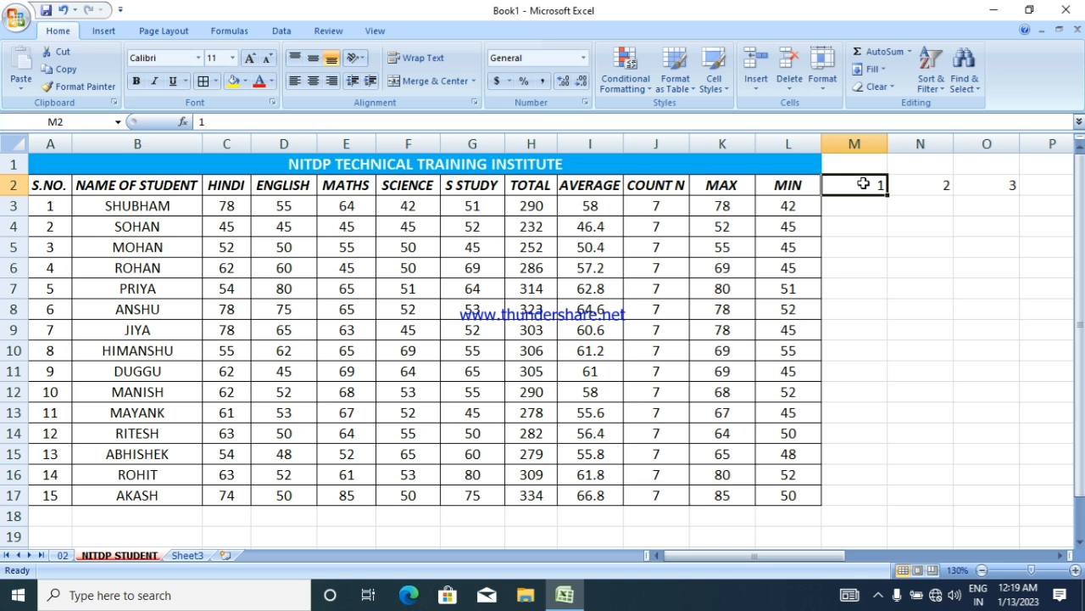
Fill a linear series down column M over M2:M19 with step value 1 and stop value 18
{"action": "left_click", "coordinate": [904, 210]}
{"action": "left_click_drag", "start_coordinate": [877, 183], "coordinate": [870, 536]}
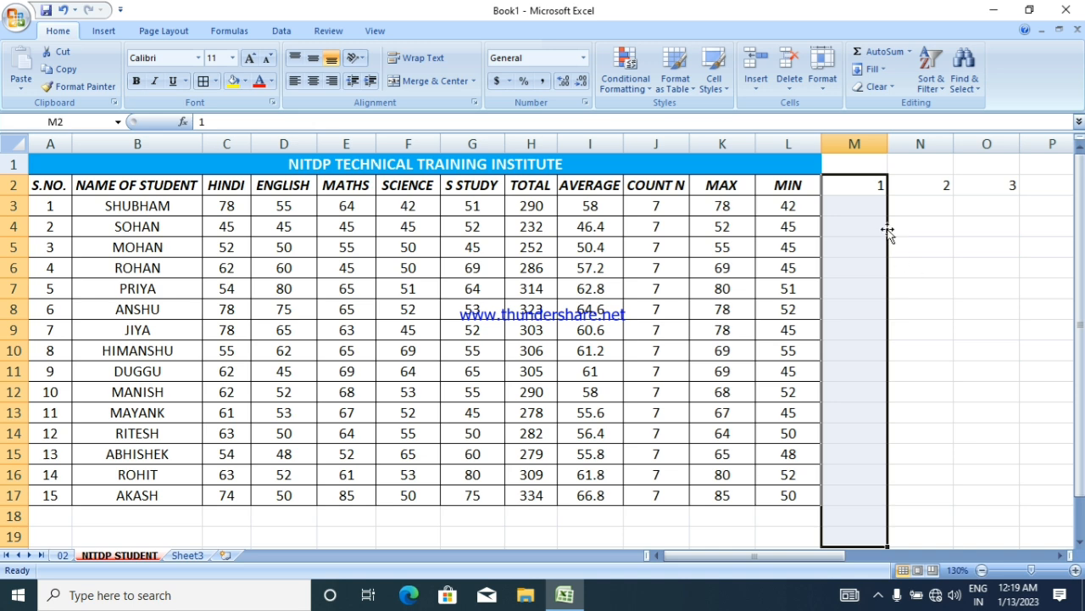
{"action": "left_click", "coordinate": [873, 68]}
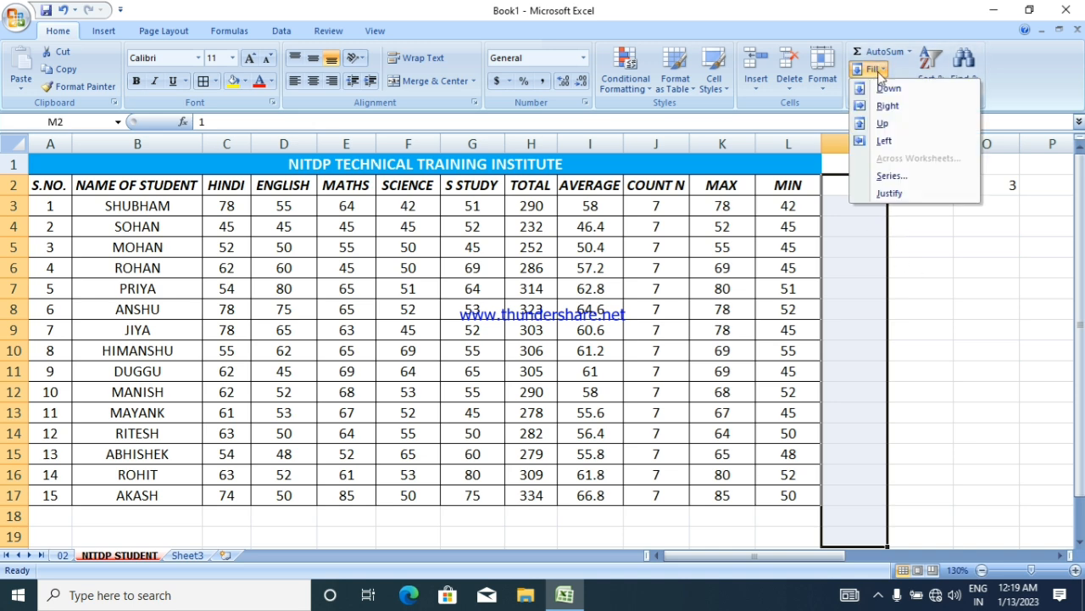
{"action": "left_click", "coordinate": [897, 181]}
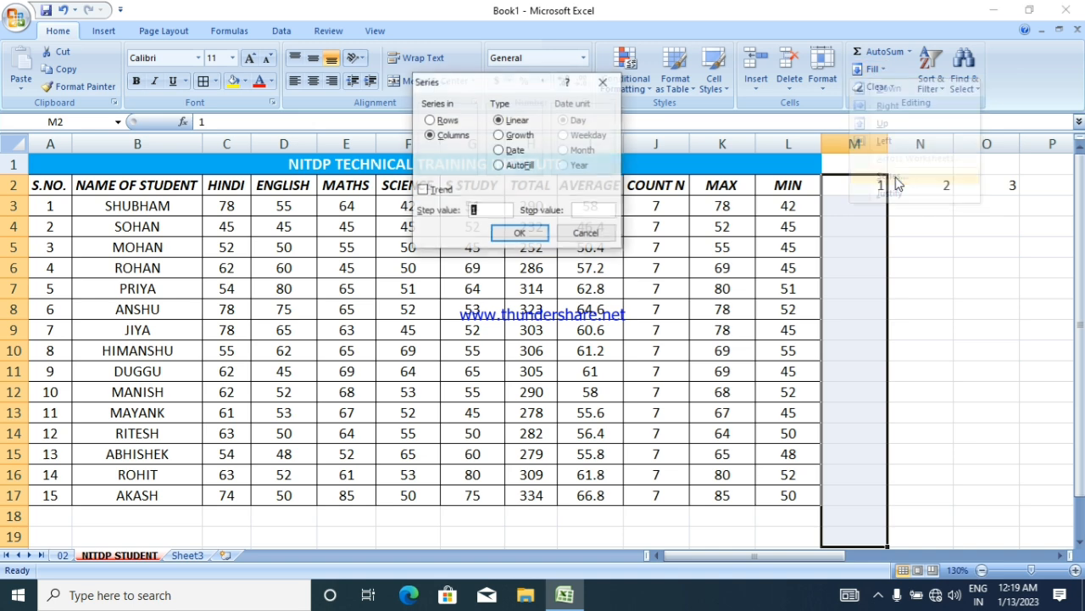
{"action": "left_click", "coordinate": [589, 211]}
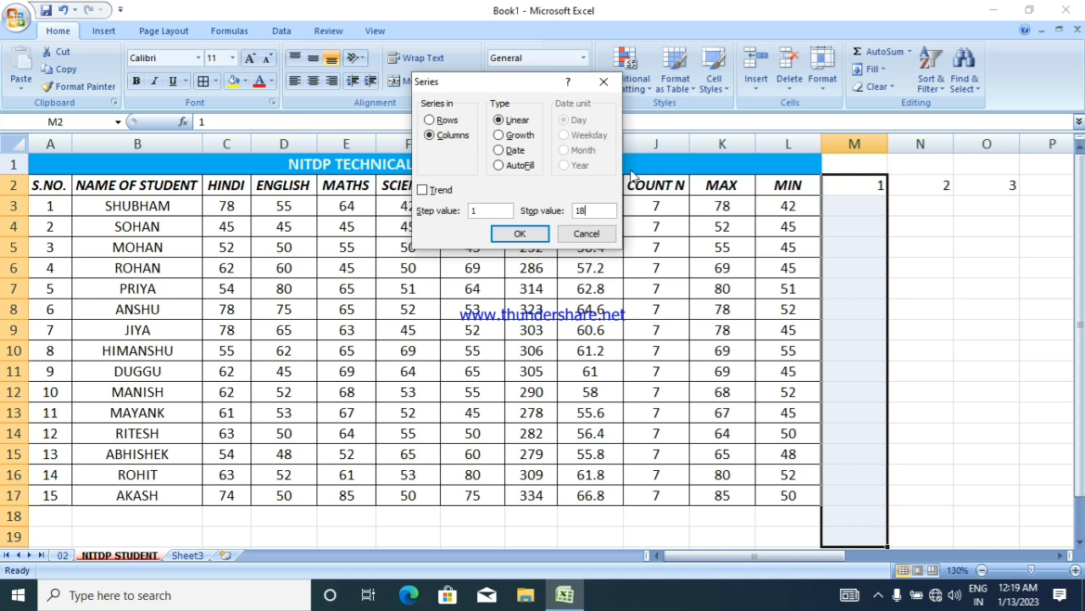
{"action": "left_click", "coordinate": [520, 231]}
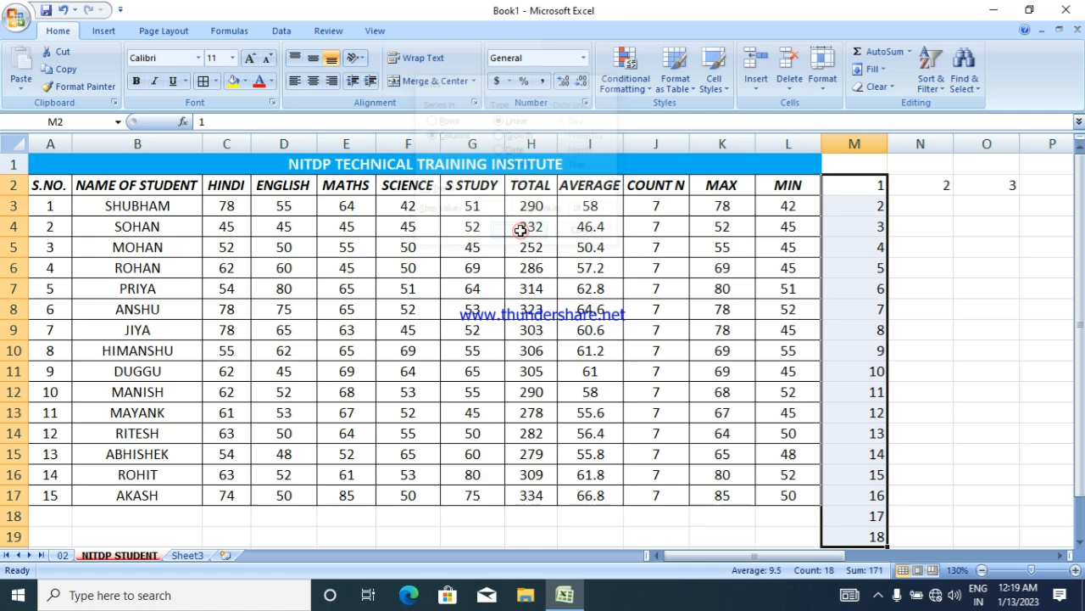
{"action": "left_click", "coordinate": [924, 264]}
{"action": "scroll", "coordinate": [923, 259], "scroll_direction": "down", "scroll_amount": 2}
{"action": "scroll", "coordinate": [905, 238], "scroll_direction": "up", "scroll_amount": 2}
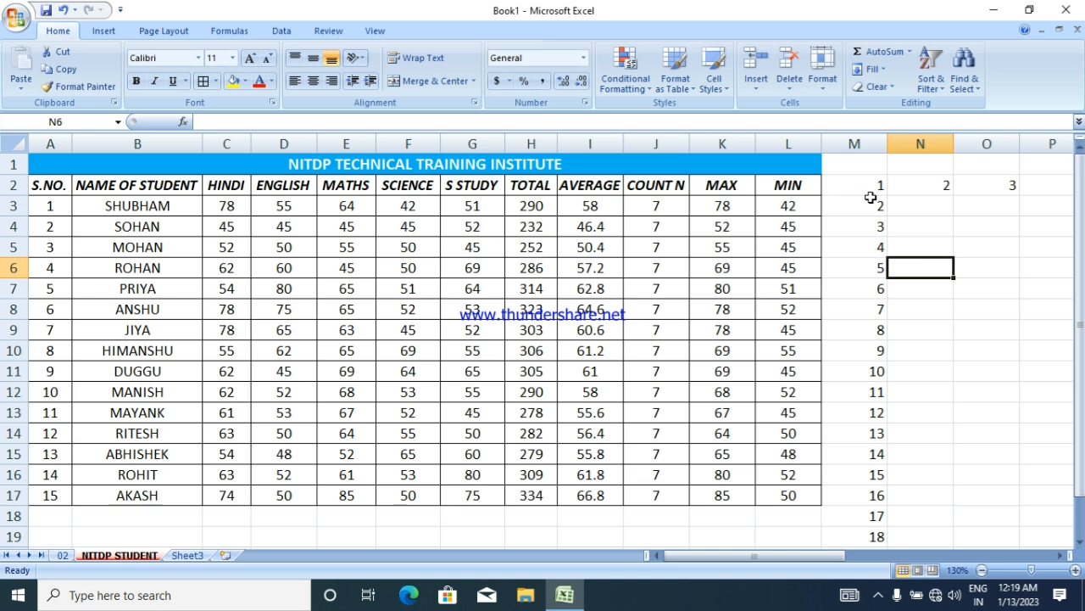
Delete the number series in M2:M19 and the remaining series values along row 2 beside the table
{"action": "left_click_drag", "start_coordinate": [871, 187], "coordinate": [874, 534]}
{"action": "key", "text": "Delete"}
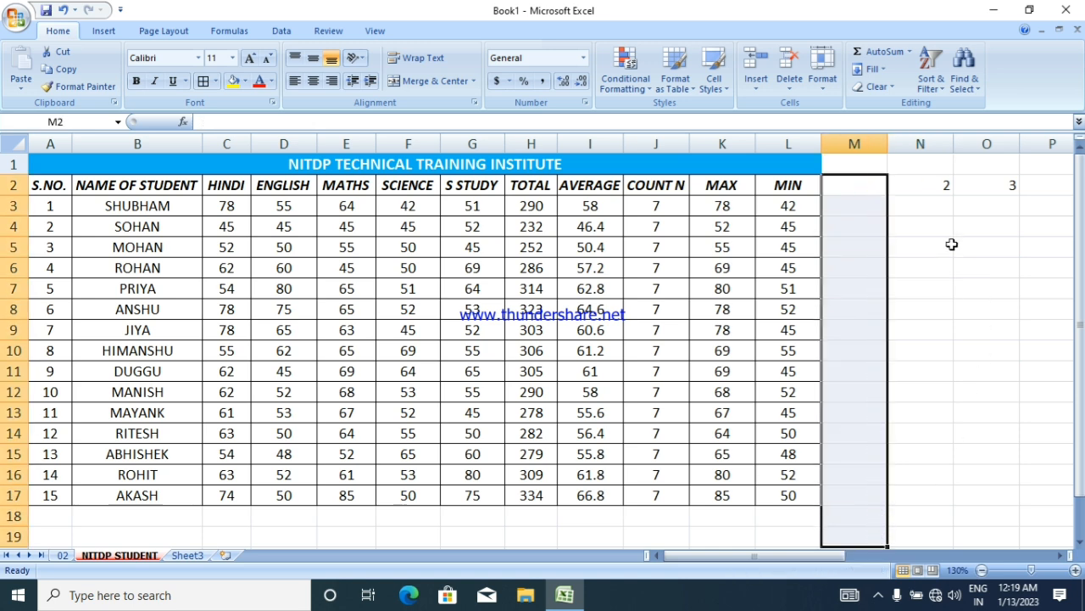
{"action": "left_click", "coordinate": [928, 210]}
{"action": "left_click_drag", "start_coordinate": [870, 188], "coordinate": [940, 189]}
{"action": "key", "text": "Delete"}
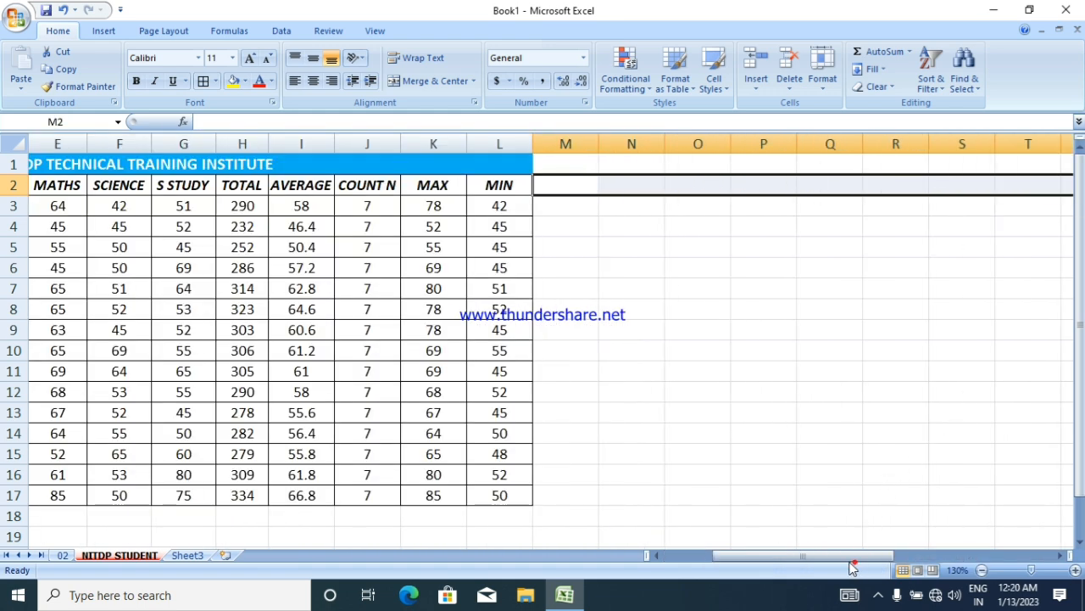
{"action": "left_click", "coordinate": [772, 310]}
{"action": "left_click_drag", "start_coordinate": [803, 553], "coordinate": [708, 549]}
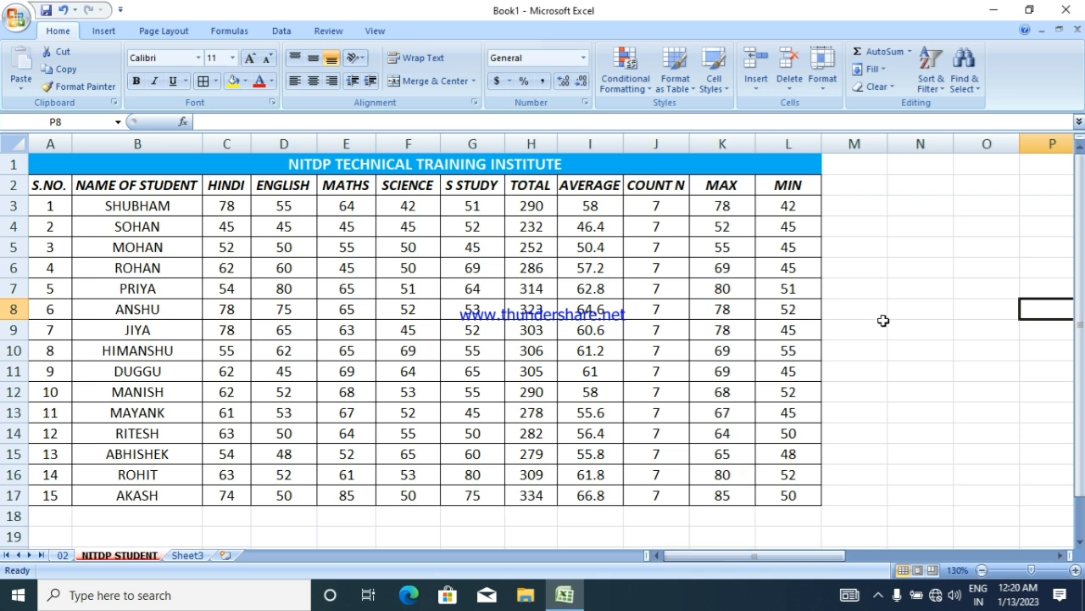
{"action": "left_click", "coordinate": [904, 231]}
{"action": "left_click", "coordinate": [888, 88]}
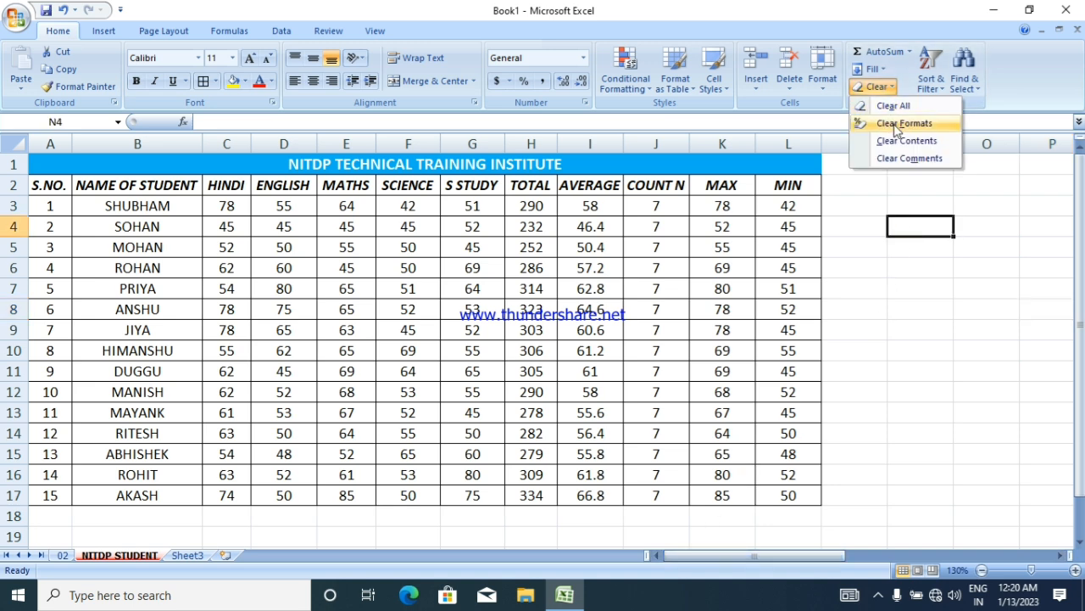
{"action": "left_click", "coordinate": [901, 74]}
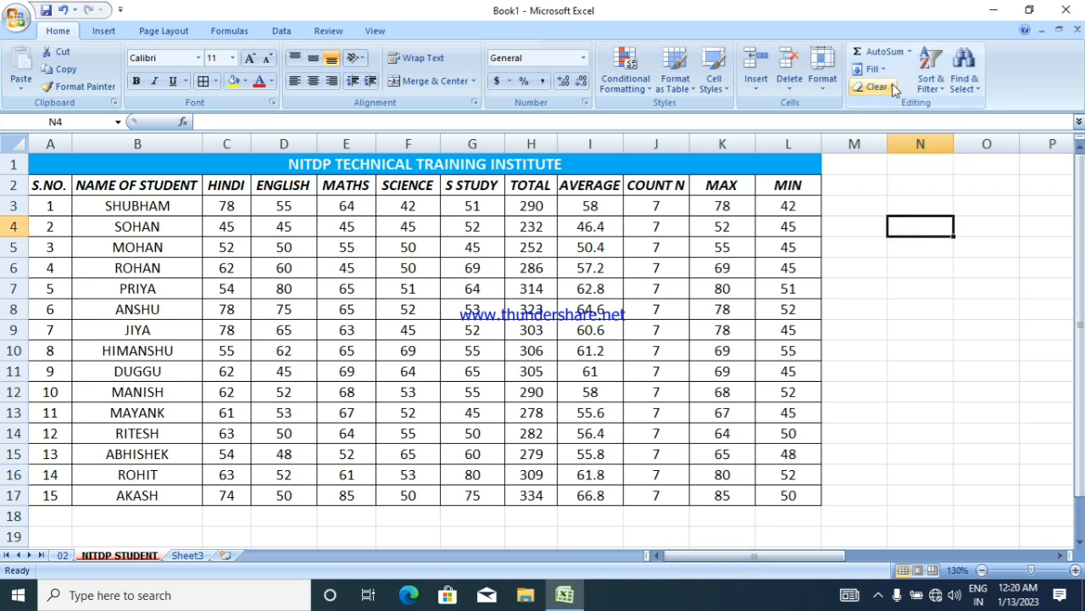
{"action": "left_click", "coordinate": [891, 88]}
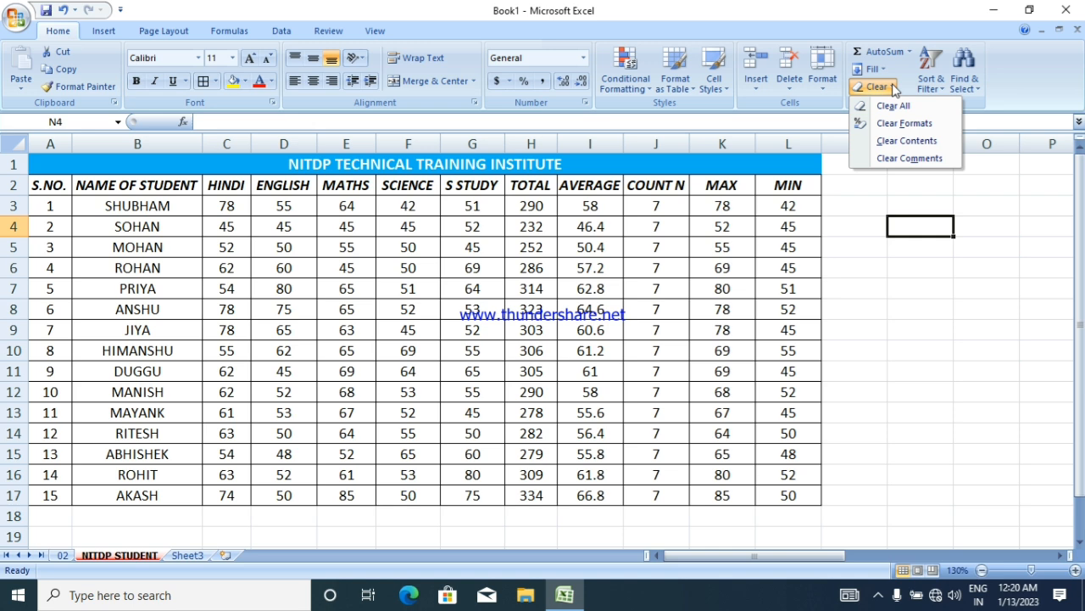
{"action": "left_click", "coordinate": [959, 570]}
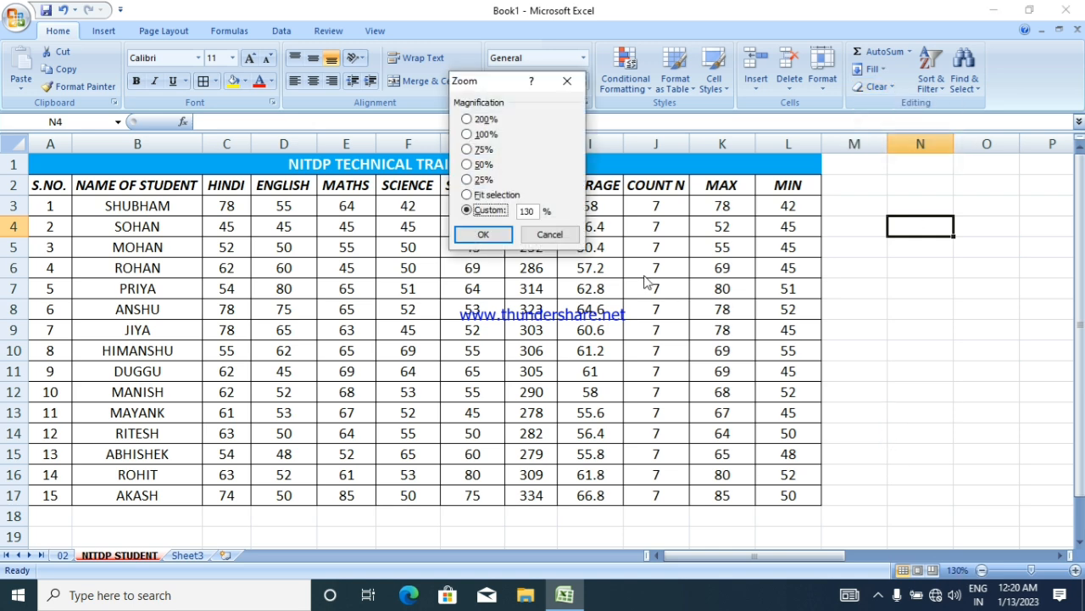
{"action": "left_click", "coordinate": [544, 235]}
{"action": "left_click", "coordinate": [882, 370]}
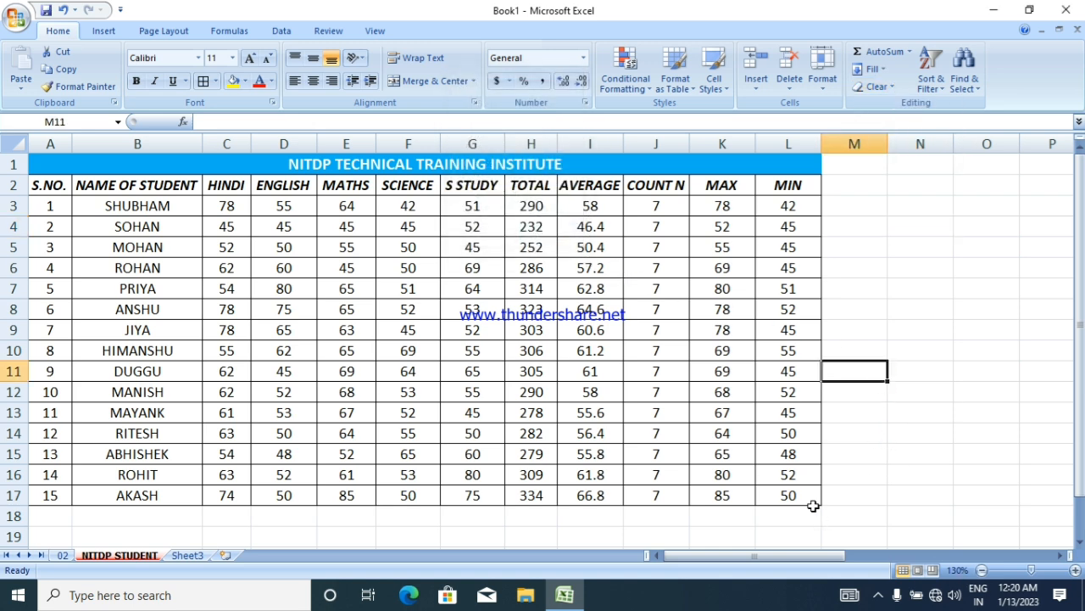
Remove the whole marks table in A1:M18 with Clear All, and undo the clearing
{"action": "left_click_drag", "start_coordinate": [836, 516], "coordinate": [433, 80]}
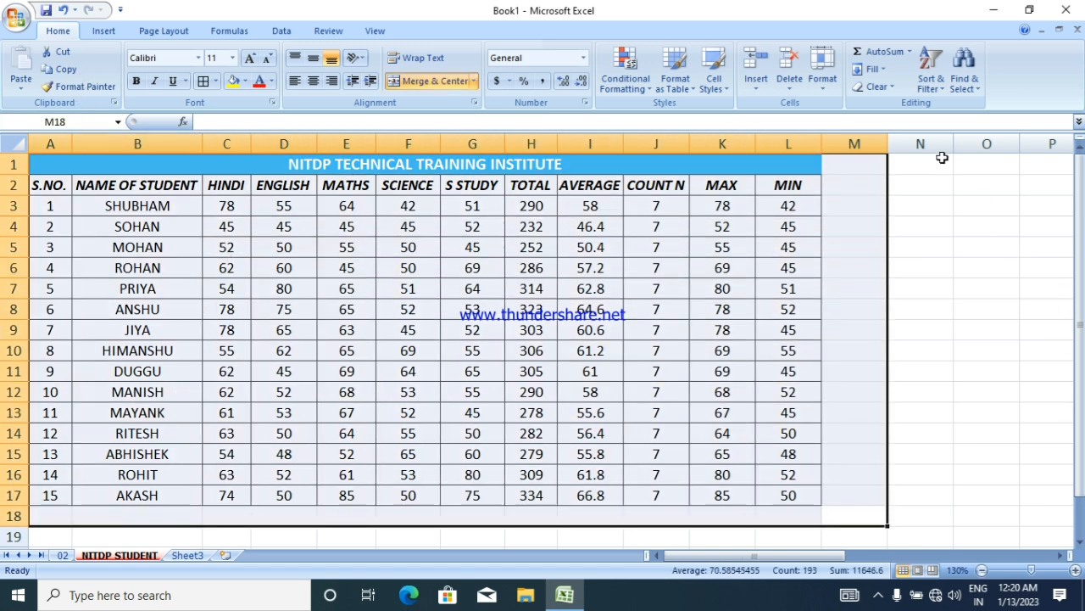
{"action": "left_click", "coordinate": [873, 87]}
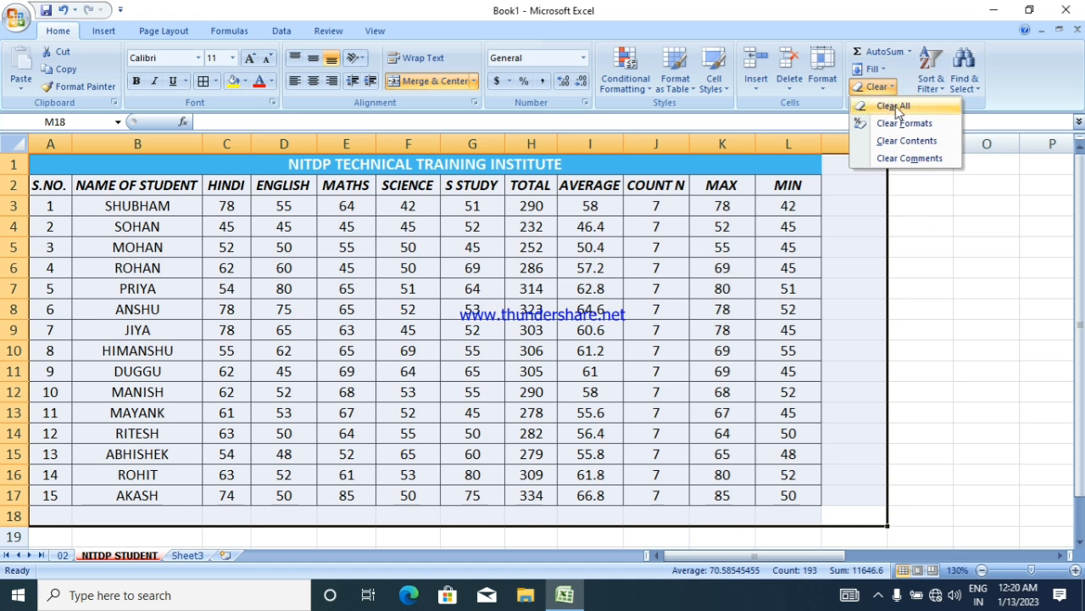
{"action": "left_click", "coordinate": [896, 107]}
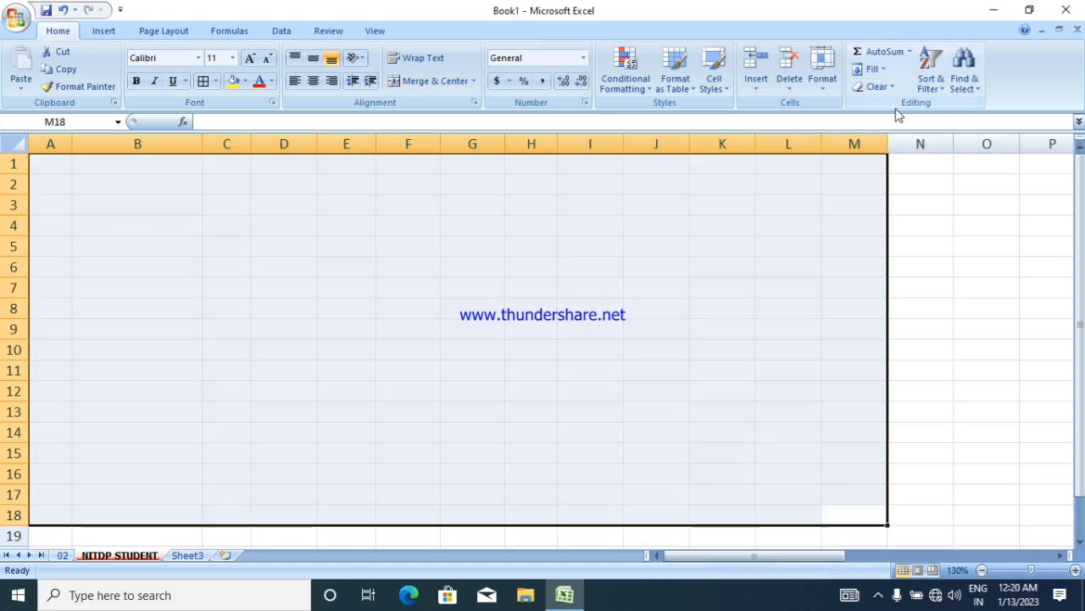
{"action": "left_click", "coordinate": [934, 292]}
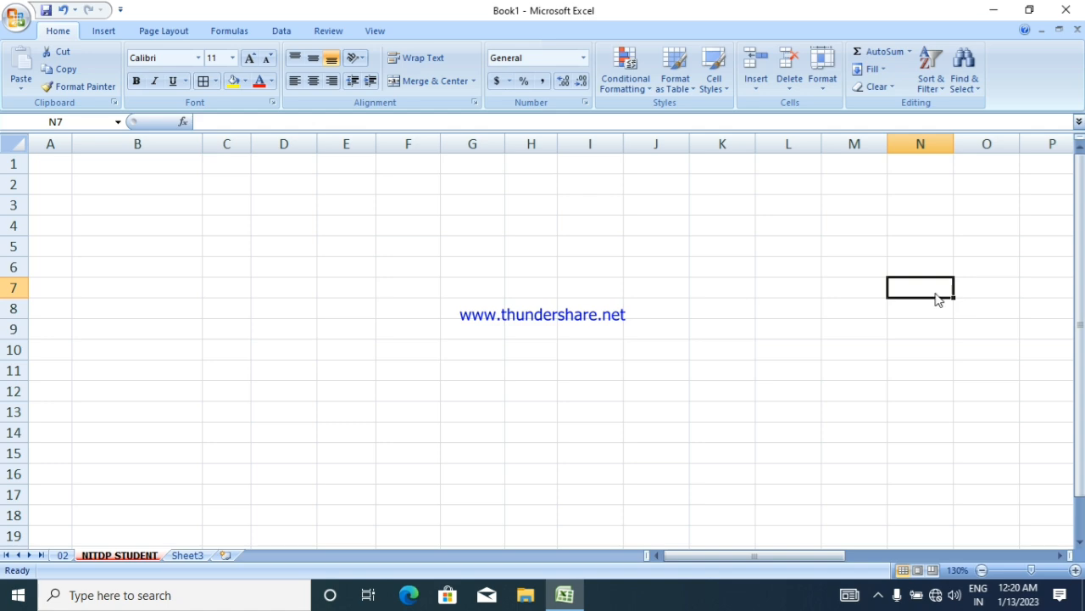
{"action": "key", "text": "ctrl+z"}
{"action": "left_click", "coordinate": [980, 273]}
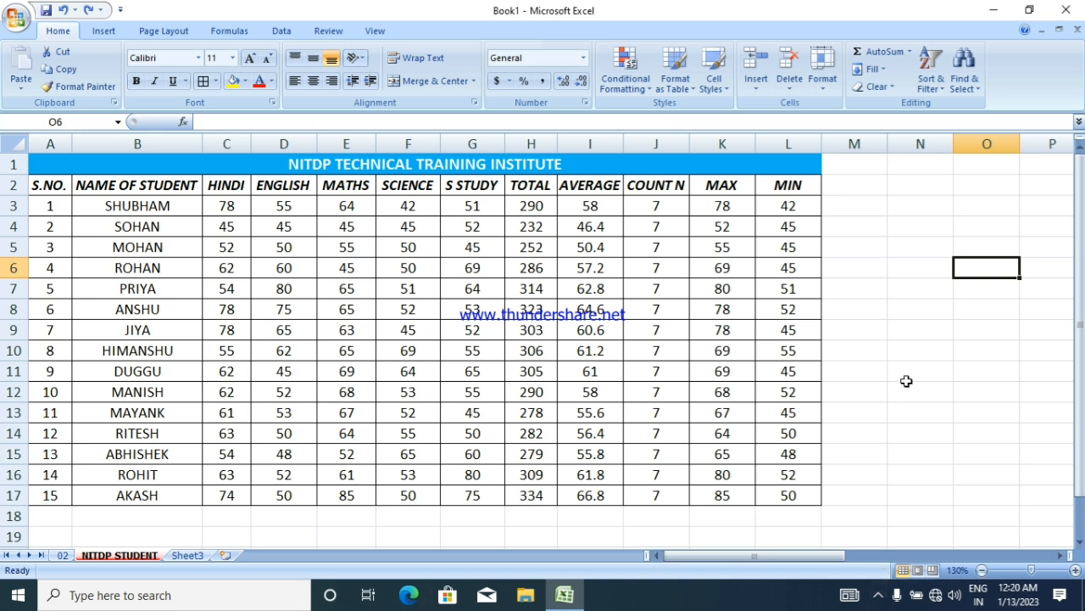
Apply Clear Formats to the header row A2:L2, and undo the format clearing
{"action": "left_click", "coordinate": [890, 88]}
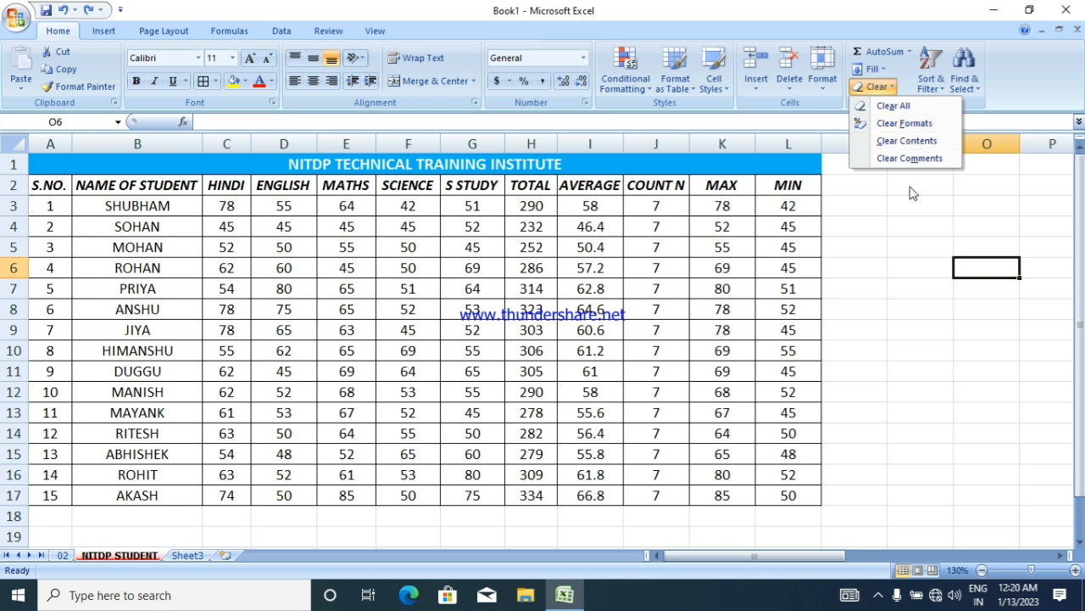
{"action": "left_click", "coordinate": [900, 216]}
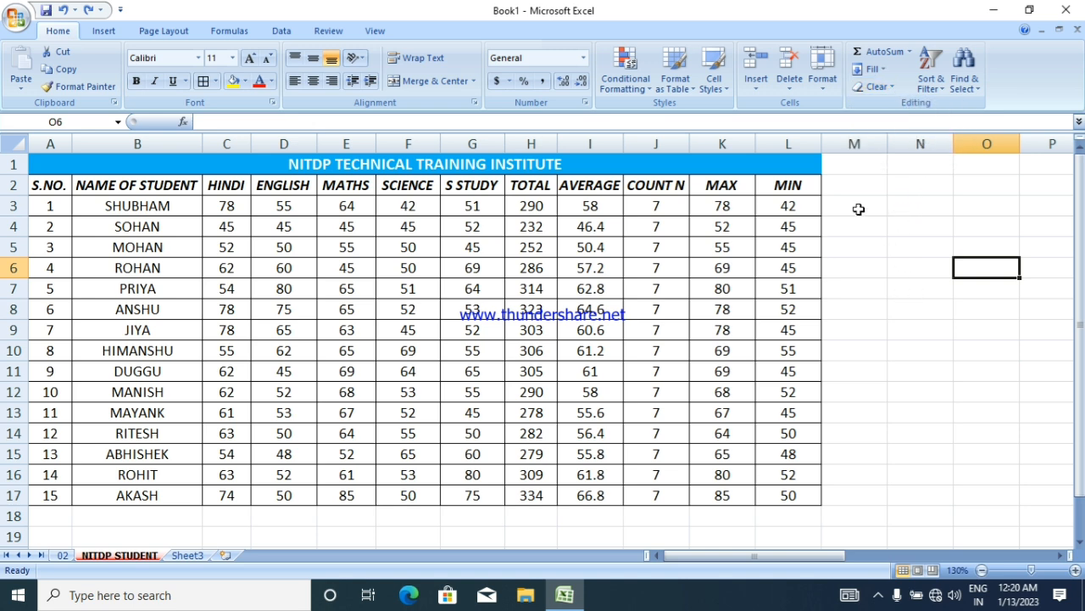
{"action": "left_click_drag", "start_coordinate": [795, 188], "coordinate": [48, 184]}
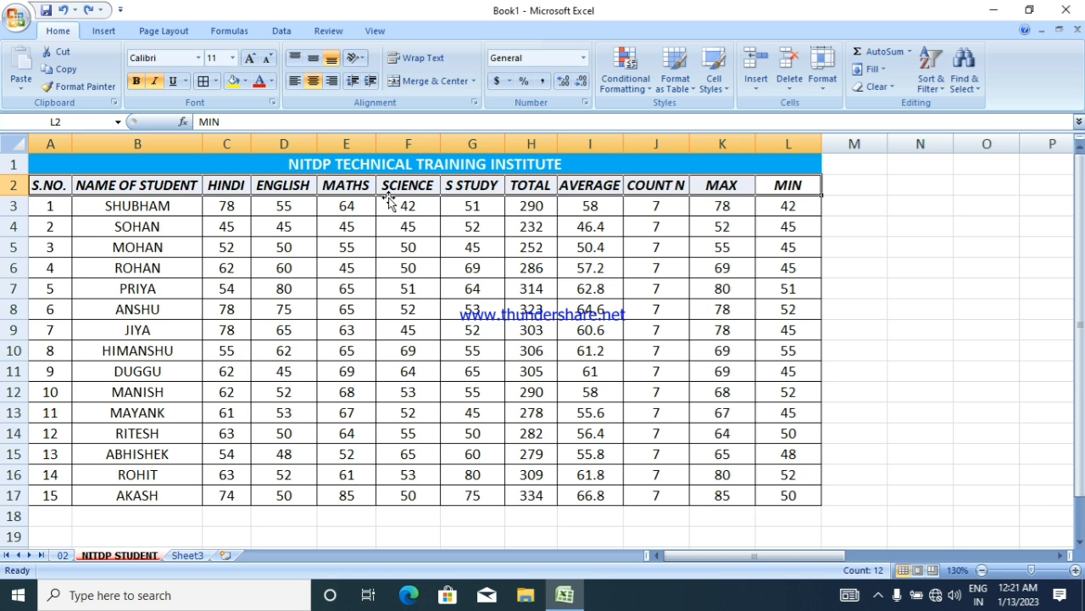
{"action": "left_click", "coordinate": [876, 86]}
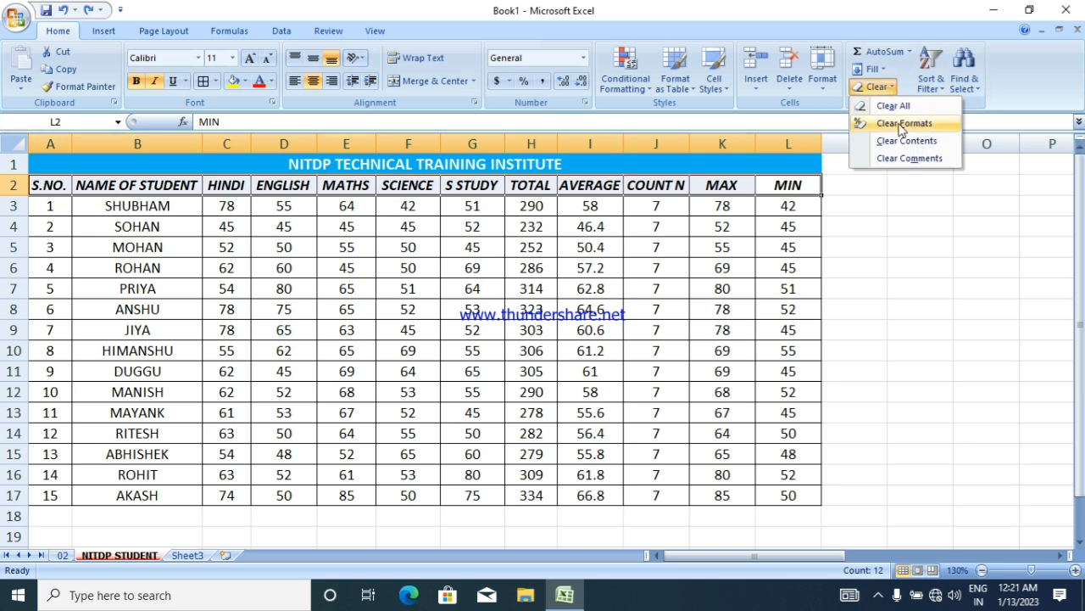
{"action": "left_click", "coordinate": [901, 124]}
{"action": "left_click", "coordinate": [939, 225]}
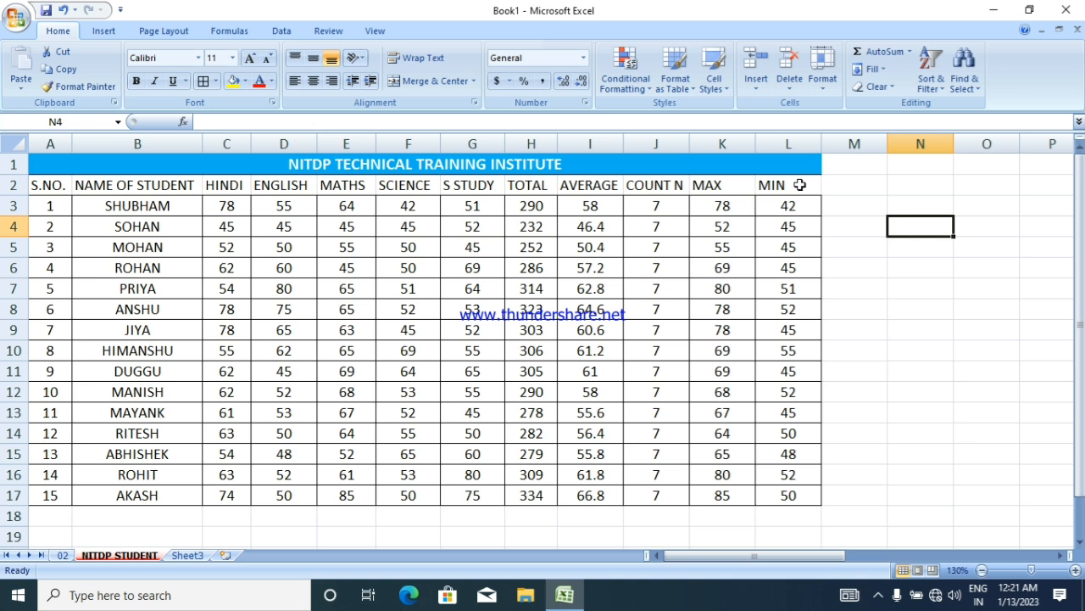
{"action": "key", "text": "ctrl+z"}
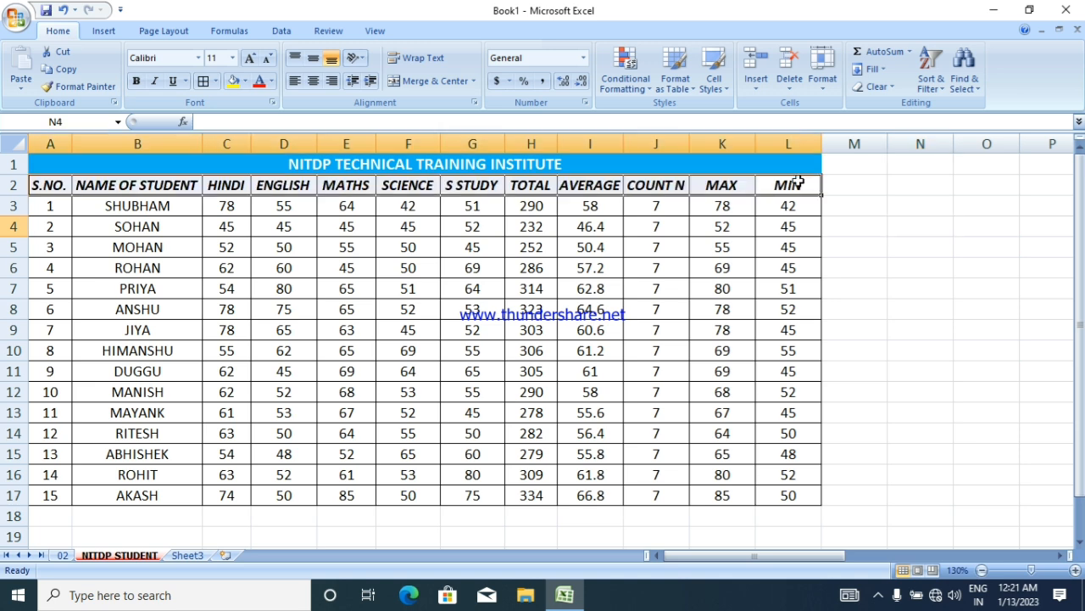
Use Clear Contents on cell B6 to empty the student name of S.NO. 4
{"action": "left_click", "coordinate": [859, 186]}
{"action": "left_click", "coordinate": [876, 86]}
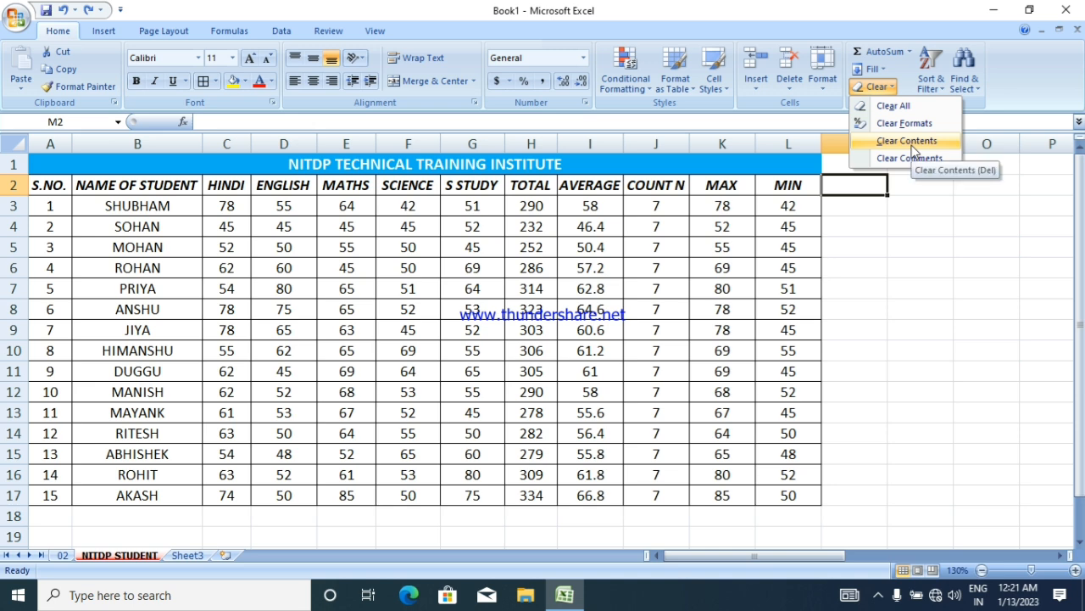
{"action": "left_click", "coordinate": [906, 237]}
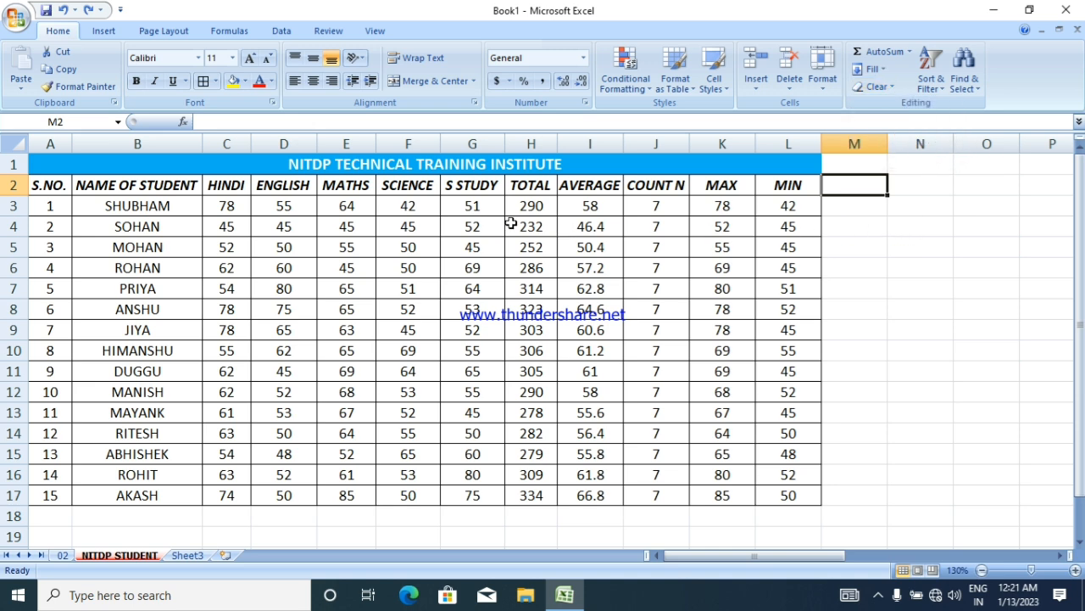
{"action": "left_click", "coordinate": [142, 271]}
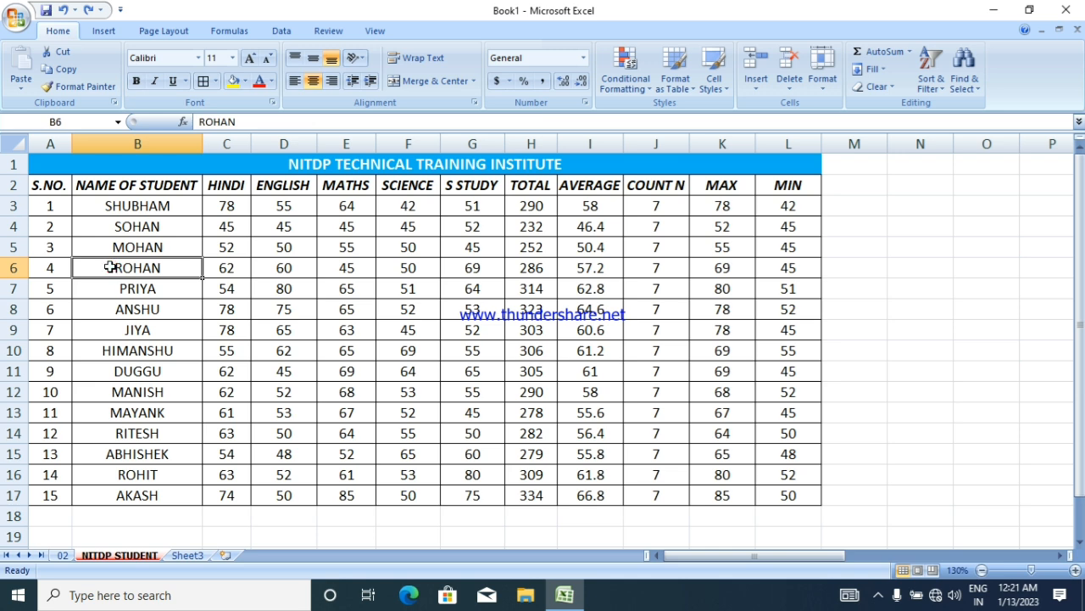
{"action": "left_click", "coordinate": [893, 87]}
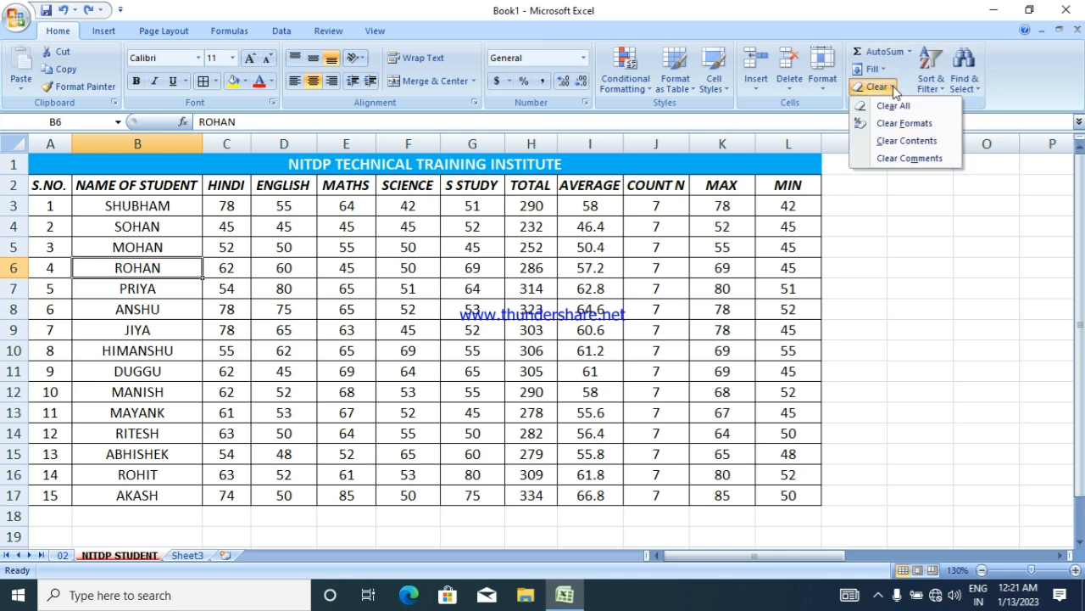
{"action": "left_click", "coordinate": [899, 143]}
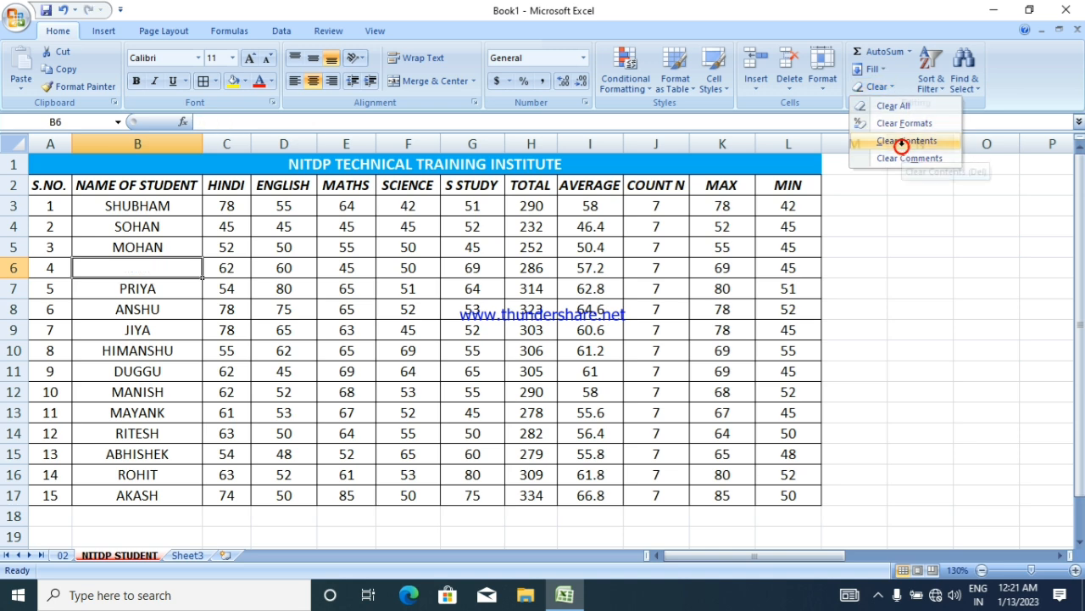
{"action": "left_click", "coordinate": [911, 222]}
{"action": "left_click", "coordinate": [125, 268]}
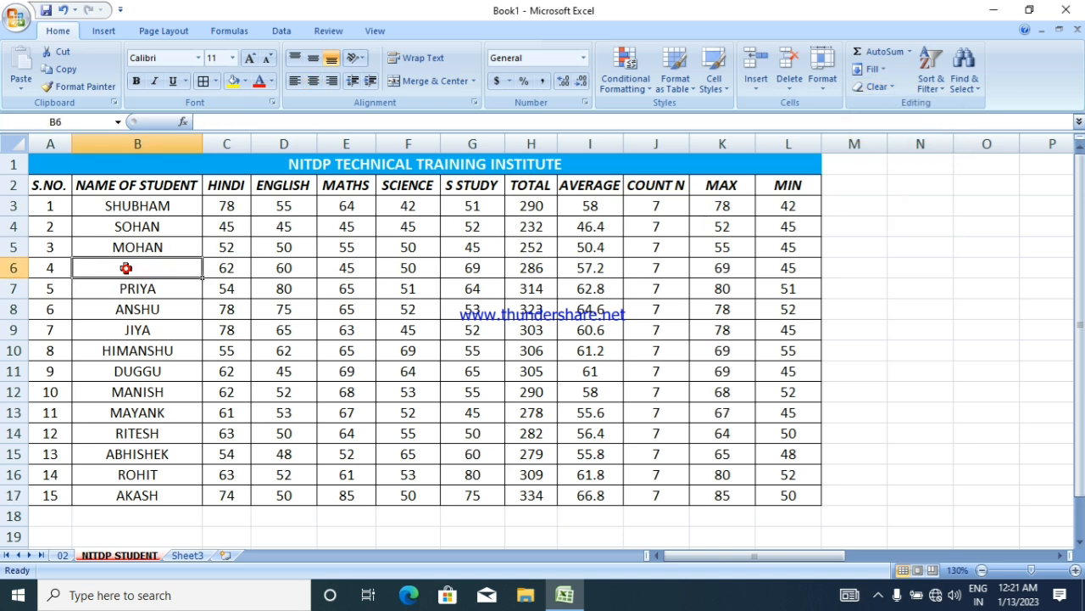
{"action": "left_click", "coordinate": [903, 225]}
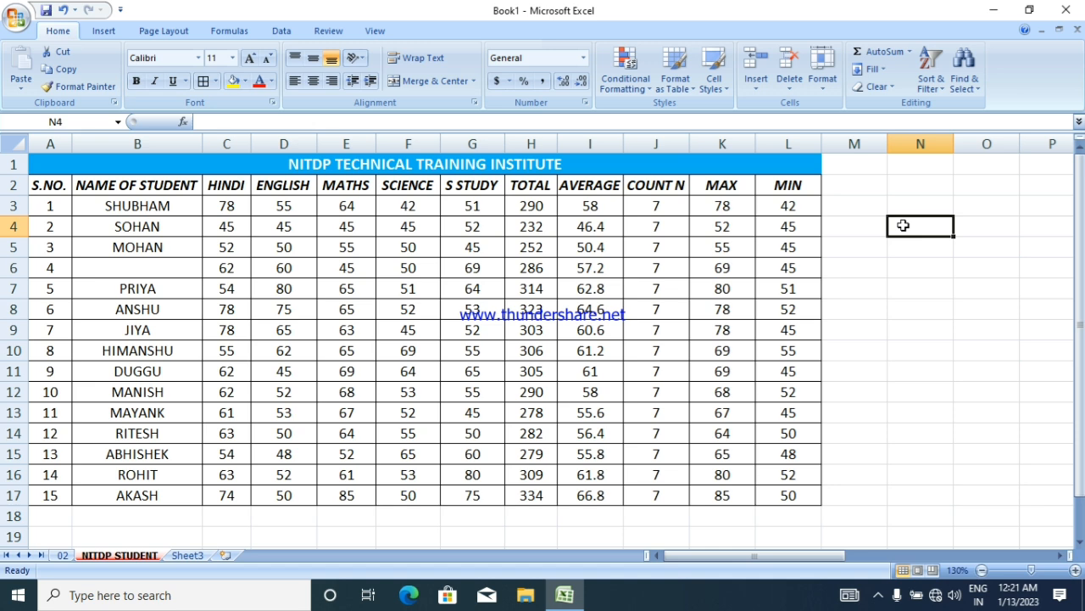
Undo the last Clear Contents so the student name in B6 is restored
{"action": "key", "text": "ctrl+z"}
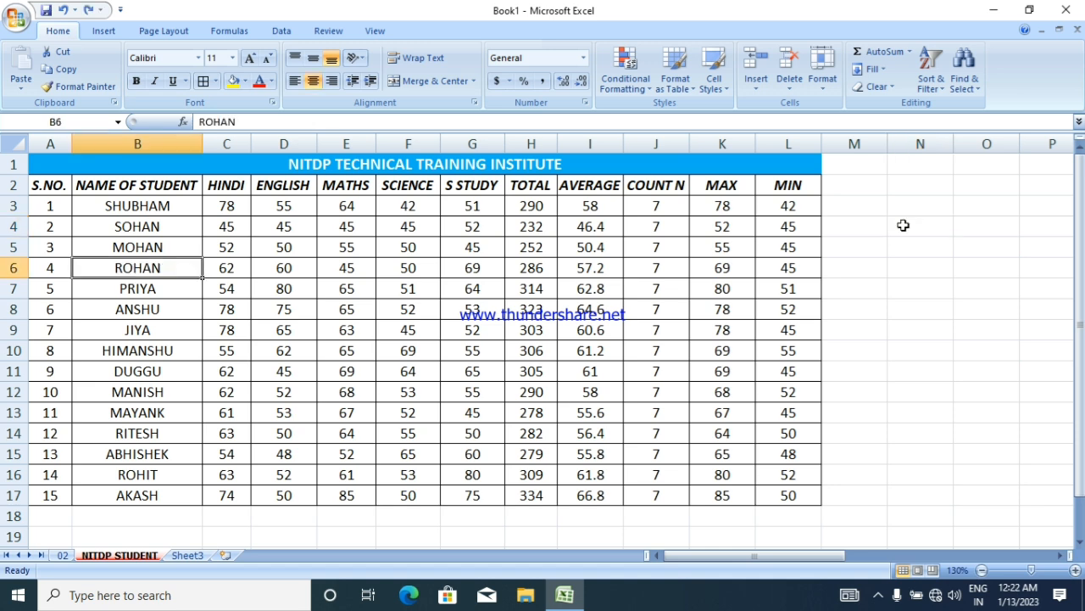
{"action": "left_click", "coordinate": [903, 225]}
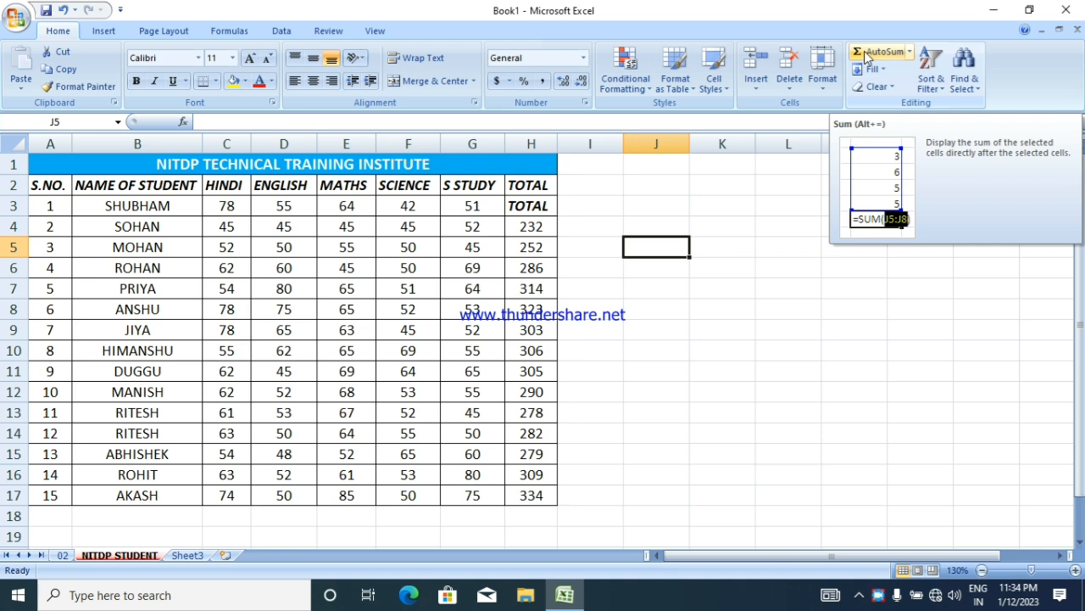
Examine the functions offered by AutoSum
{"action": "left_click", "coordinate": [909, 52]}
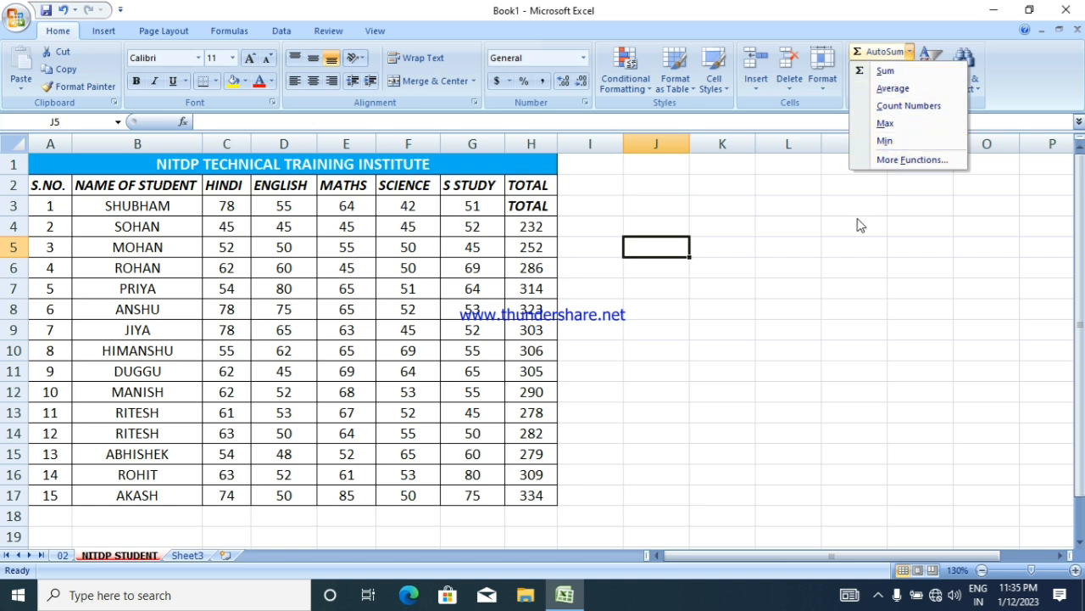
{"action": "left_click", "coordinate": [844, 258]}
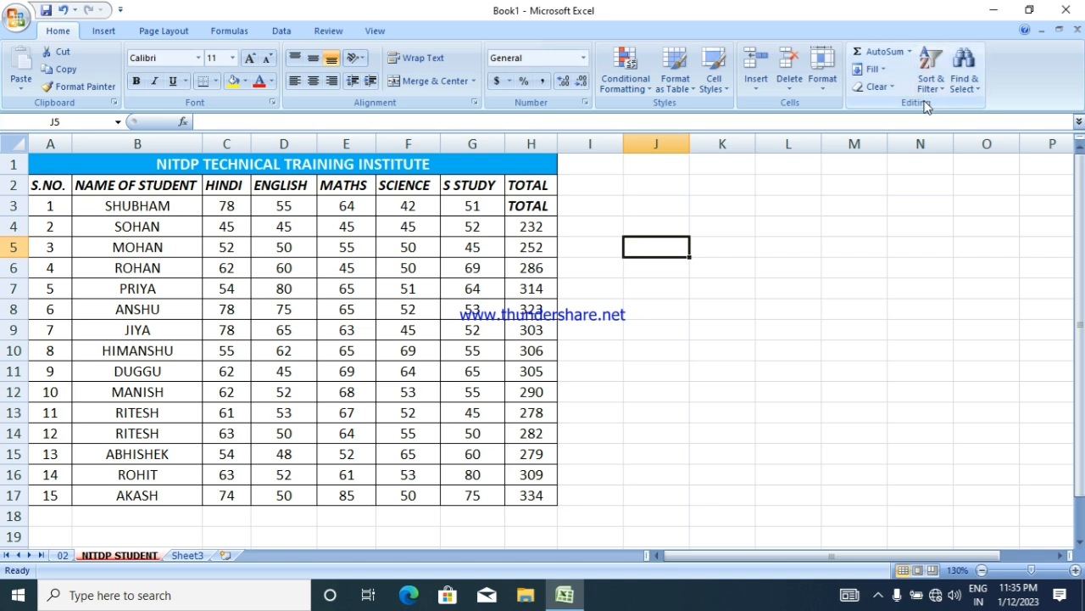
Undo the last two edits, made to the student name in B13 and the total in H3
{"action": "key", "text": "ctrl+z"}
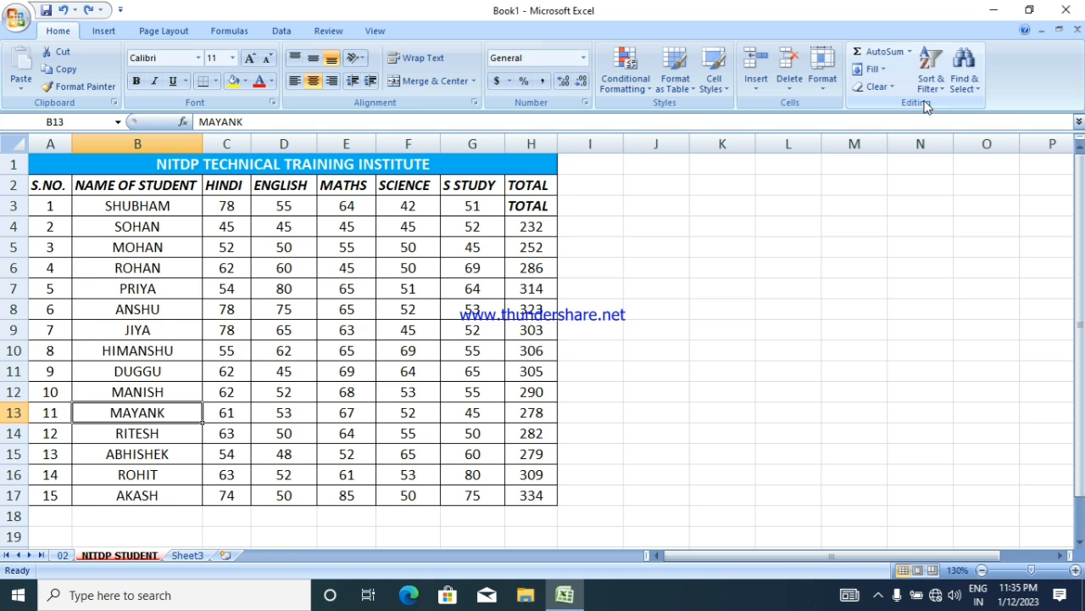
{"action": "key", "text": "ctrl+z"}
{"action": "left_click", "coordinate": [776, 201]}
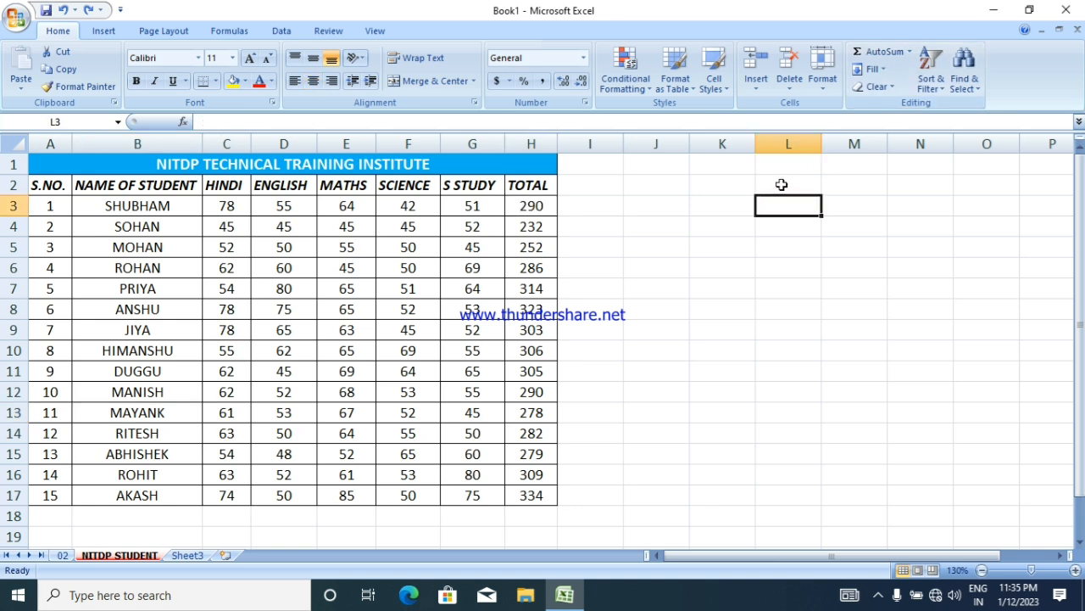
Delete the values of the TOTAL column in H3:H17
{"action": "left_click", "coordinate": [536, 209]}
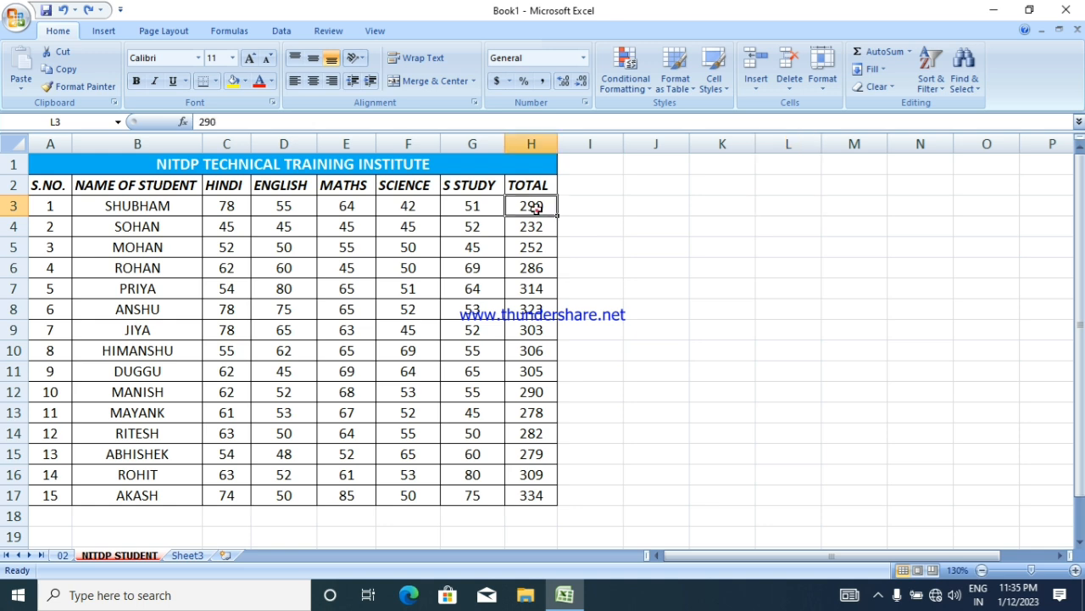
{"action": "double_click", "coordinate": [539, 209]}
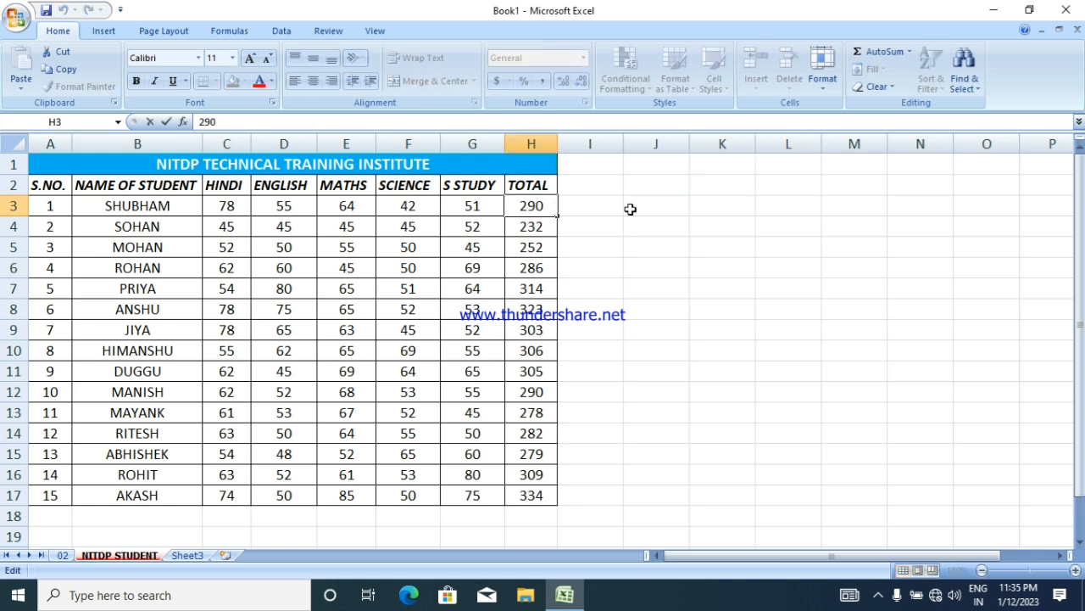
{"action": "left_click", "coordinate": [632, 209]}
{"action": "left_click_drag", "start_coordinate": [529, 210], "coordinate": [532, 497]}
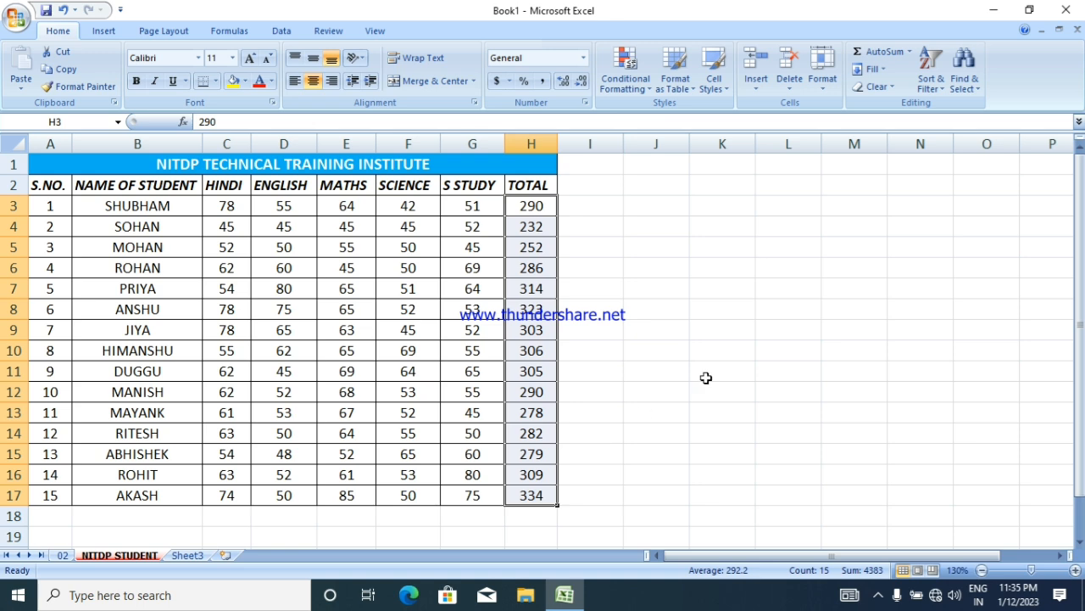
{"action": "key", "text": "Delete"}
{"action": "left_click", "coordinate": [721, 309]}
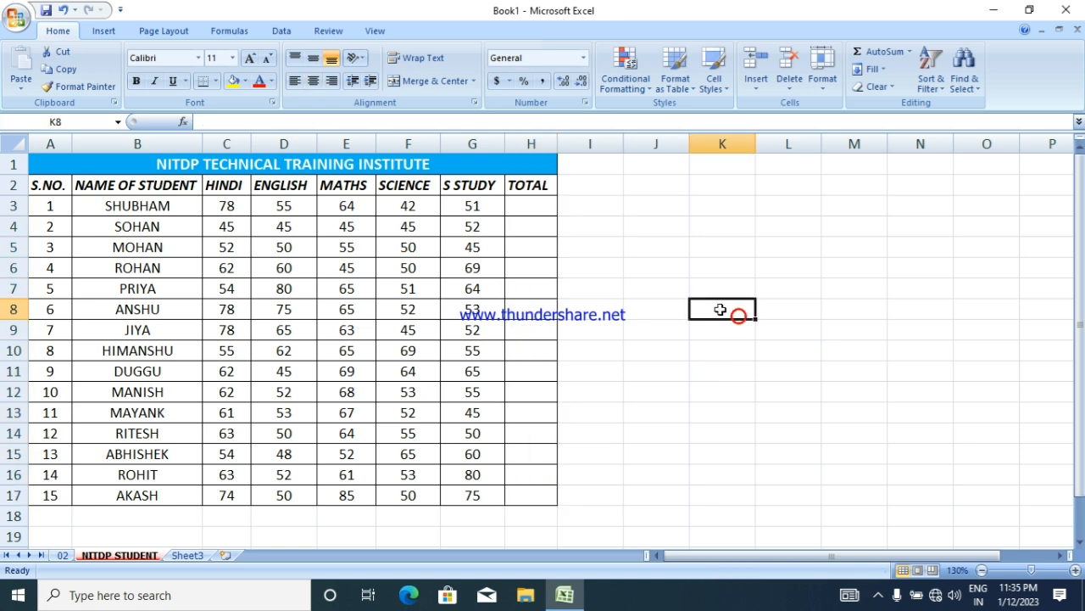
{"action": "left_click", "coordinate": [686, 247]}
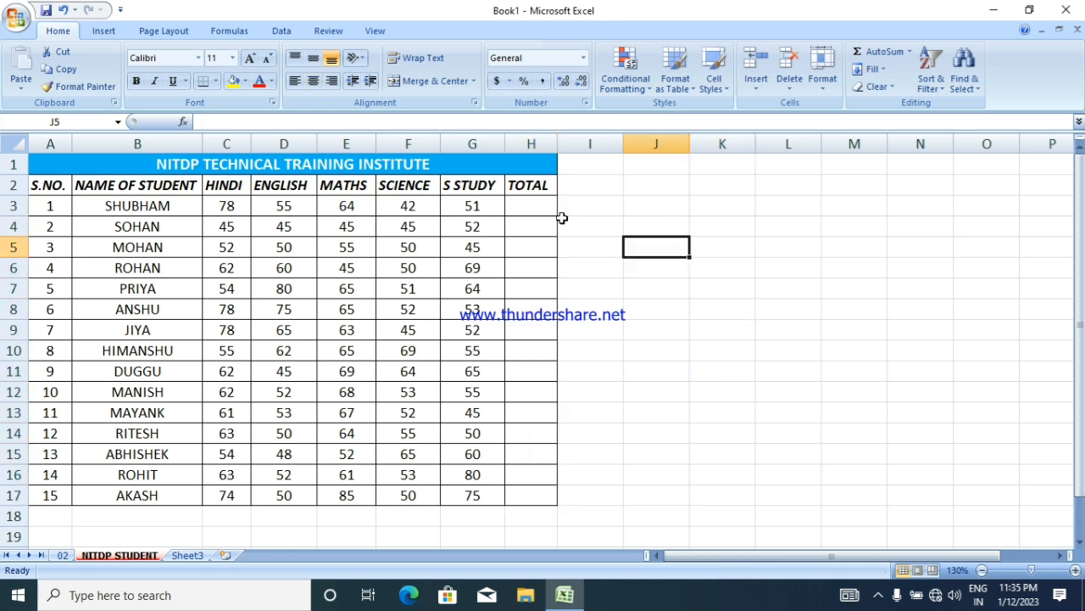
Enter a SUM formula over C3:G3 in H3 to total the marks of S.NO. 1
{"action": "left_click", "coordinate": [528, 204]}
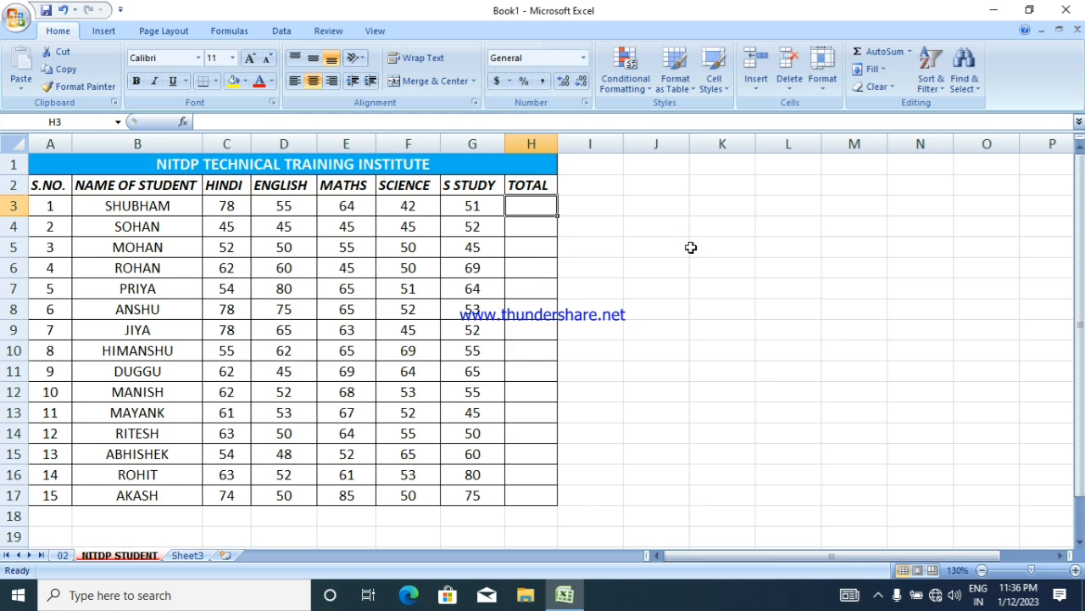
{"action": "type", "text": "="}
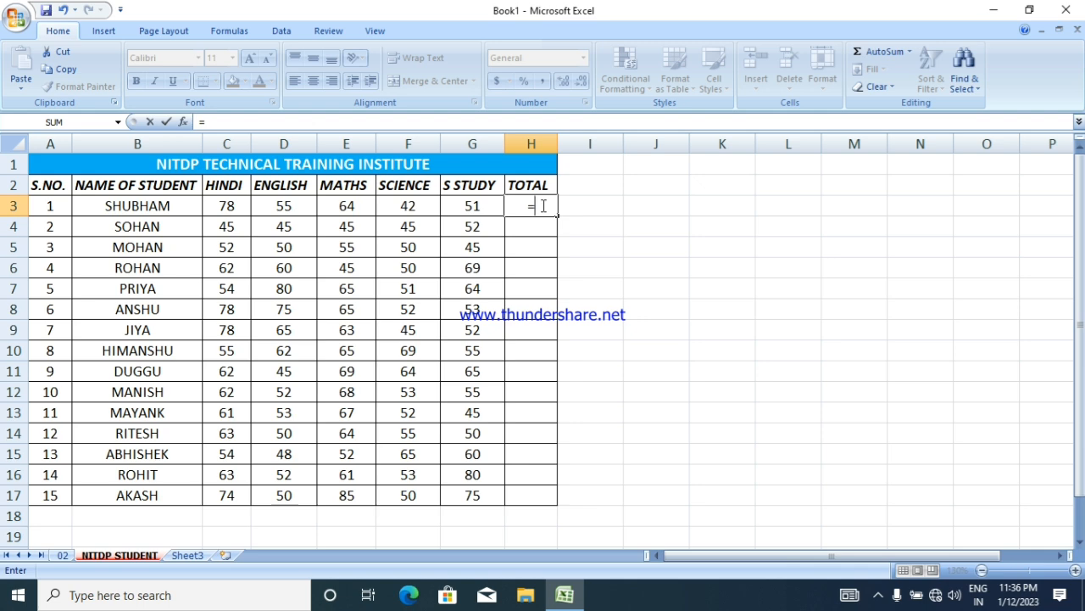
{"action": "type", "text": "S"}
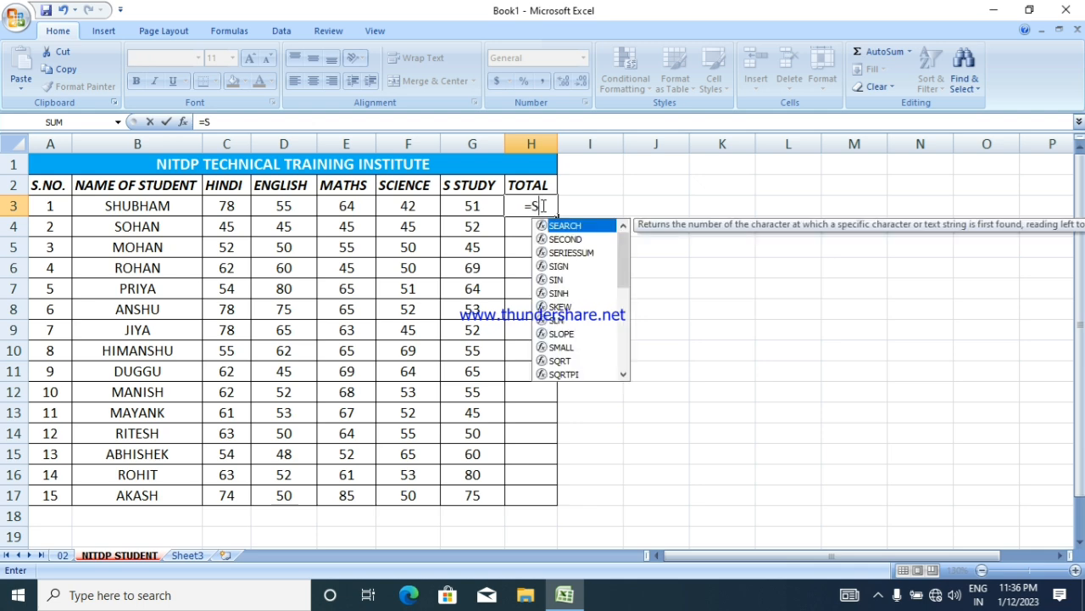
{"action": "type", "text": "UM"}
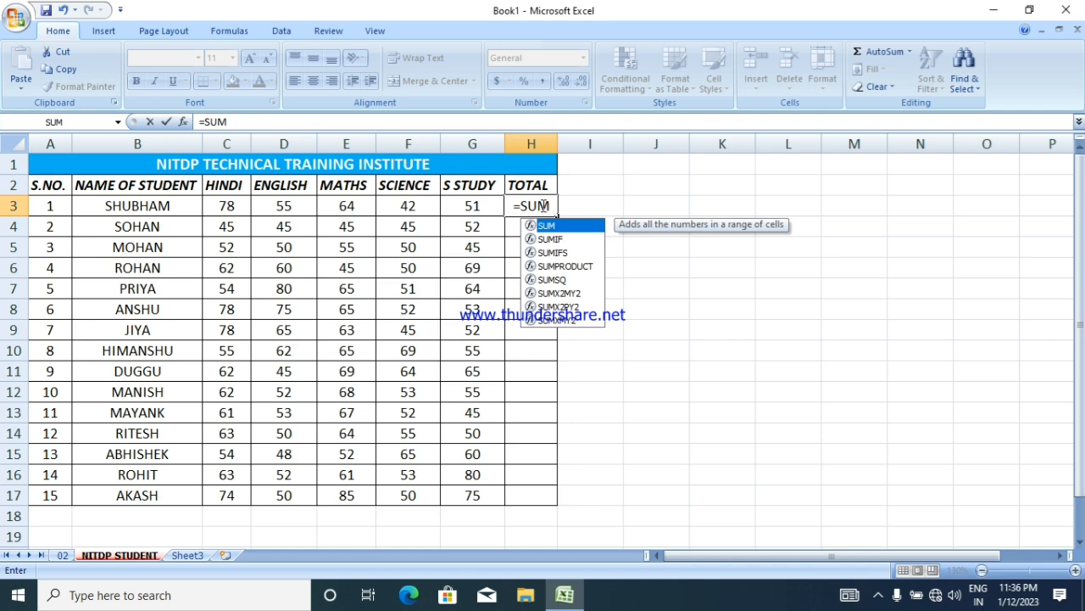
{"action": "type", "text": "("}
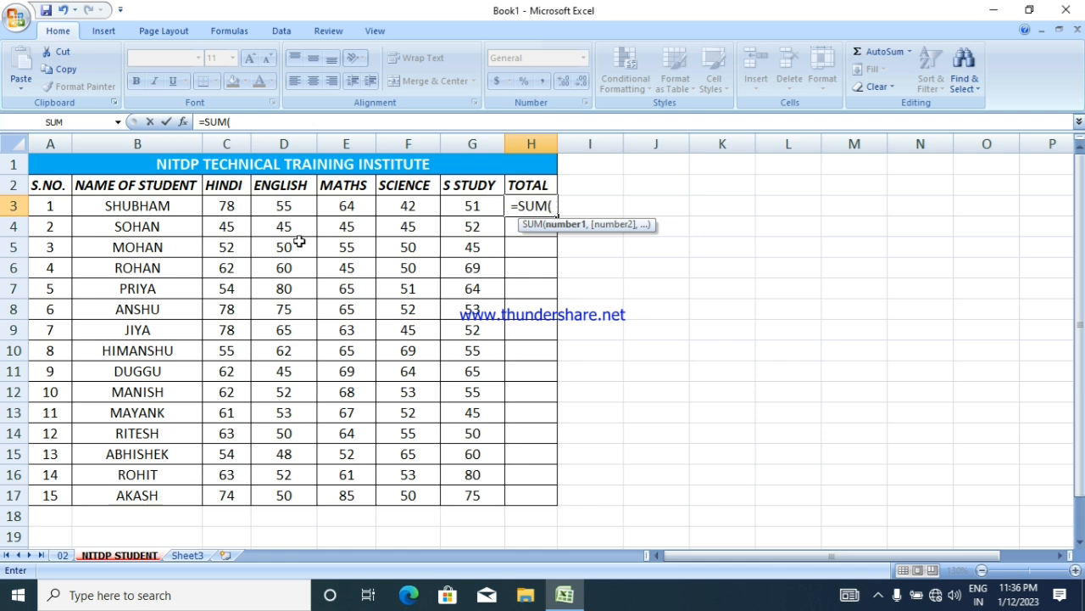
{"action": "left_click_drag", "start_coordinate": [226, 208], "coordinate": [481, 208]}
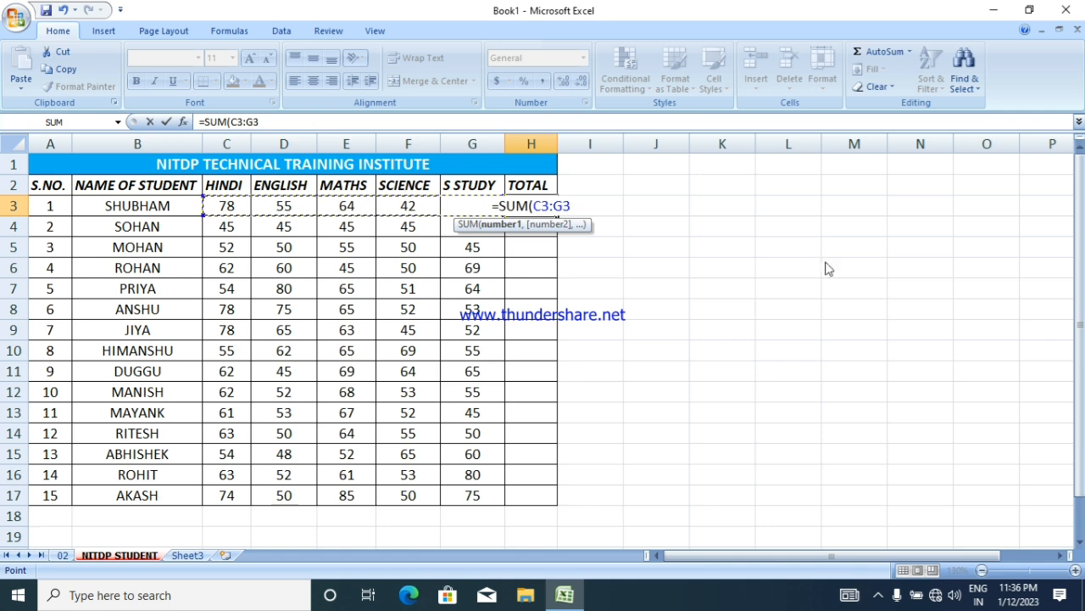
{"action": "key", "text": "Return"}
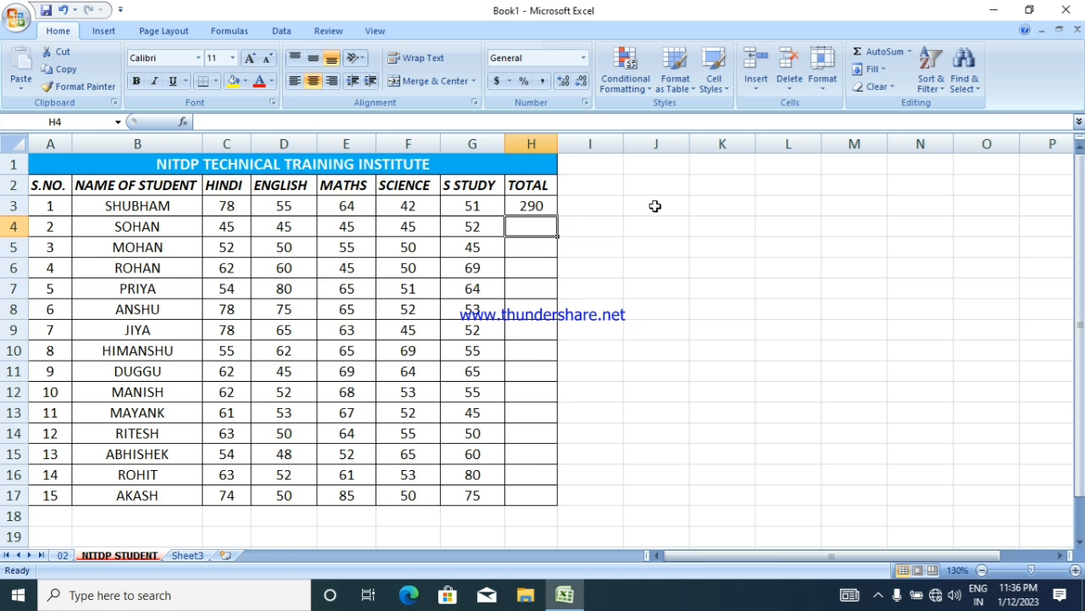
Delete the SUM formula from H3
{"action": "left_click", "coordinate": [552, 209]}
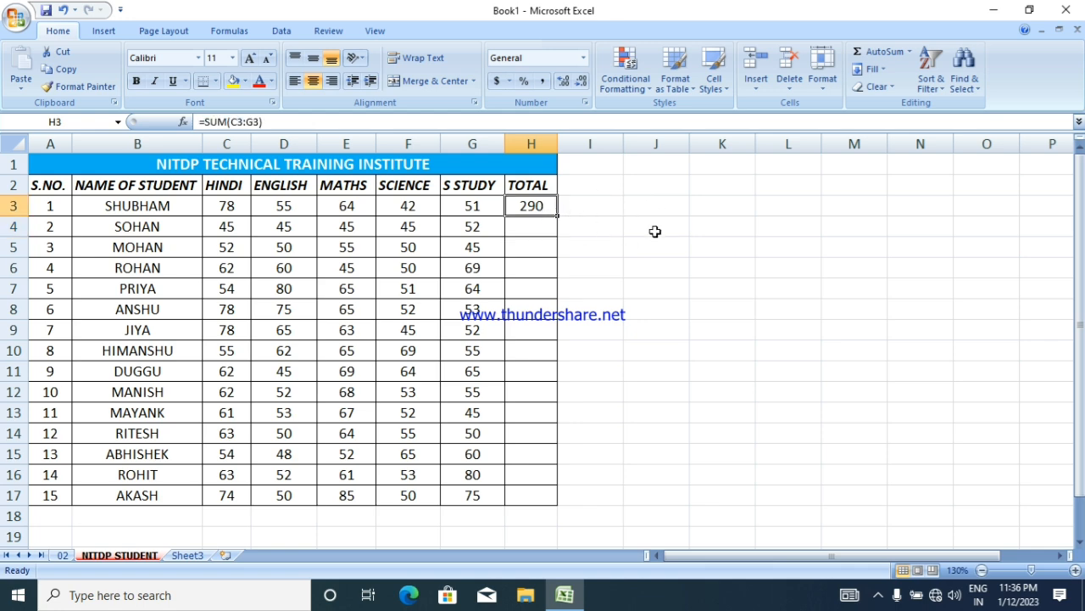
{"action": "key", "text": "Delete"}
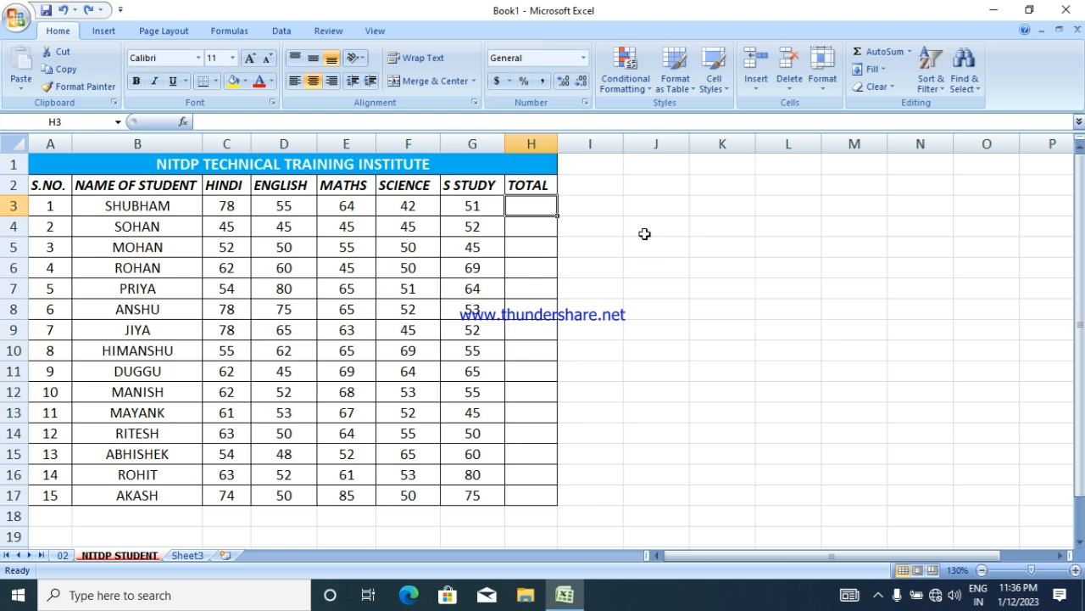
{"action": "left_click", "coordinate": [645, 235]}
Left-align the TOTAL cell H3 and enter =SUM(C3:G3) in it
{"action": "left_click", "coordinate": [529, 208]}
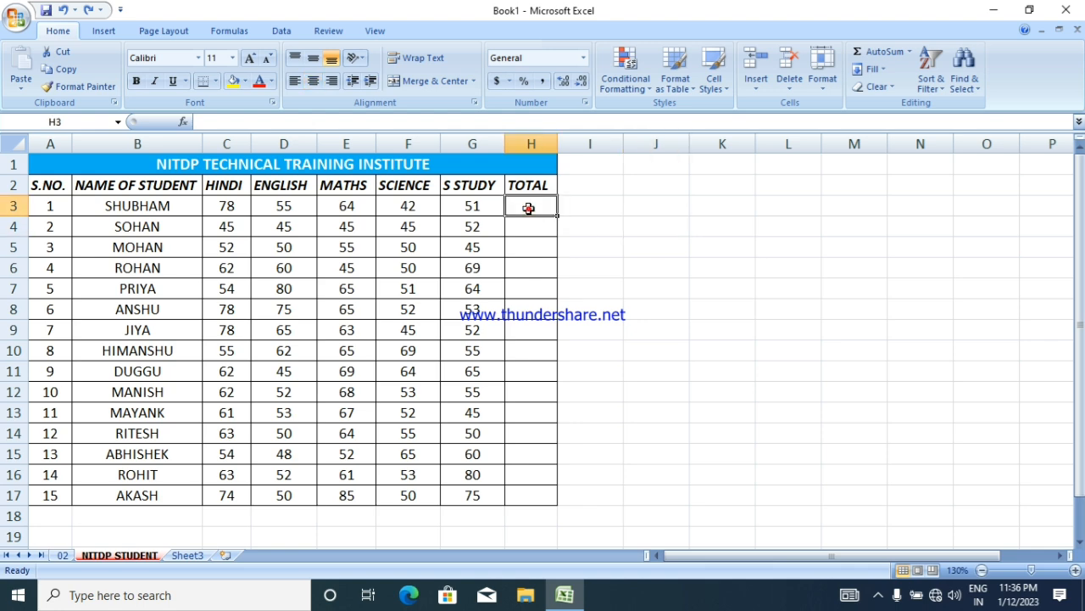
{"action": "left_click", "coordinate": [294, 81]}
{"action": "type", "text": "="}
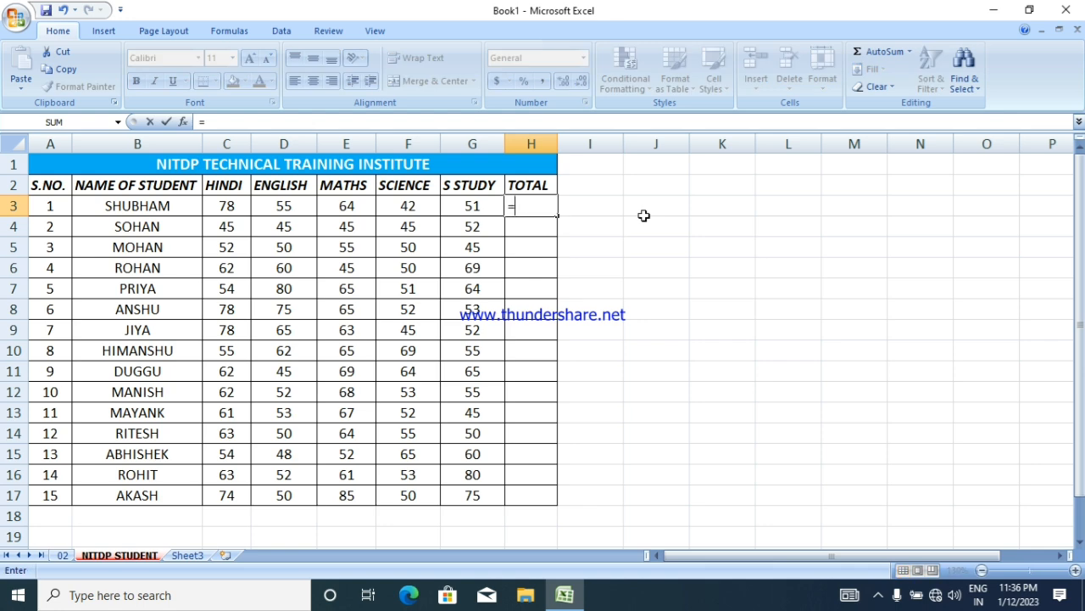
{"action": "type", "text": "SUM"}
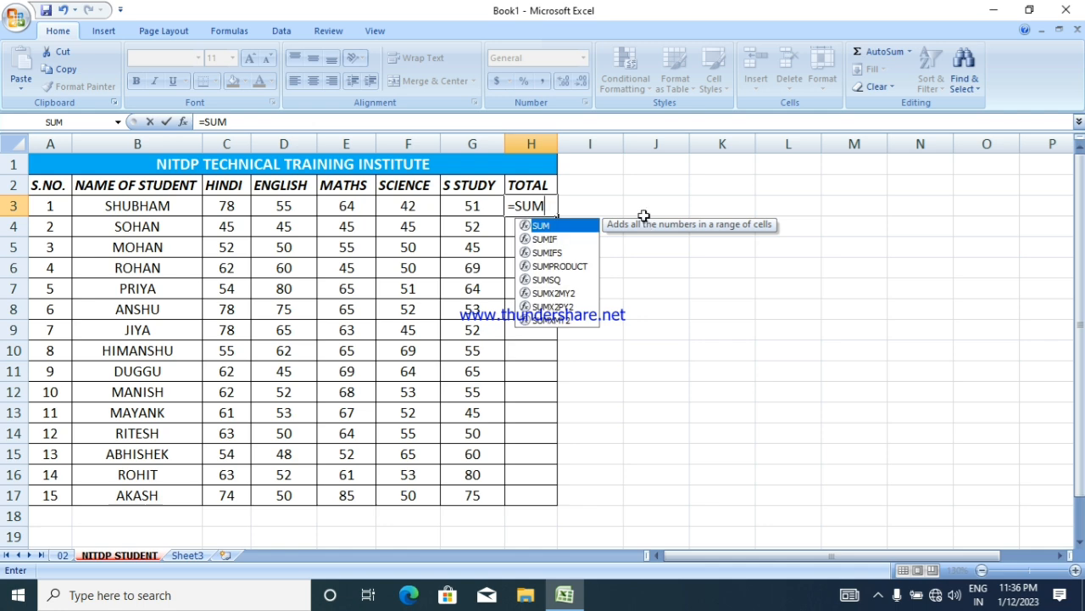
{"action": "type", "text": "("}
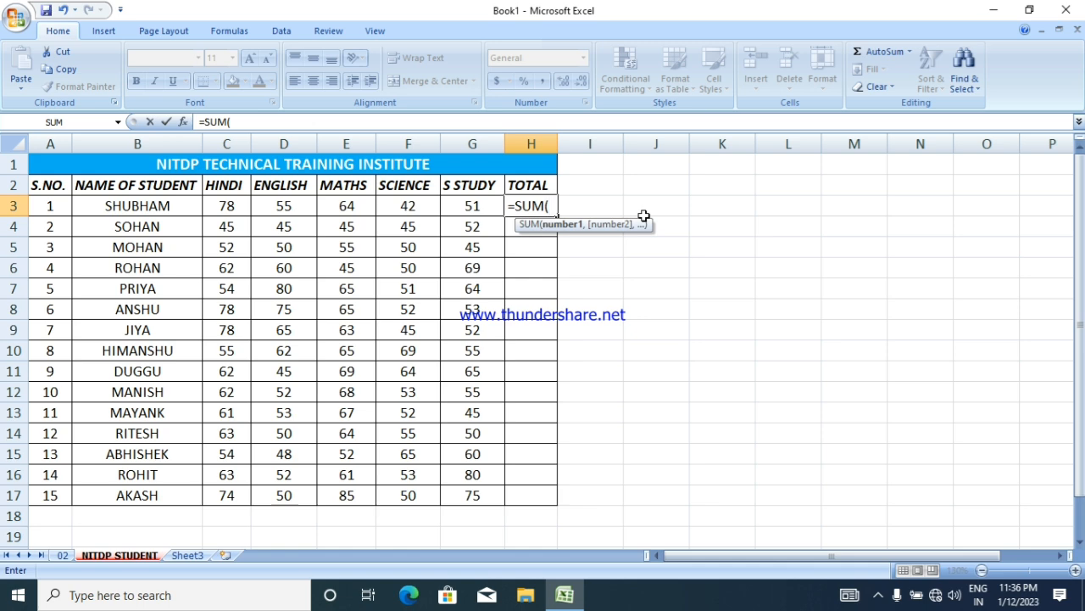
{"action": "left_click", "coordinate": [229, 206]}
{"action": "left_click_drag", "start_coordinate": [229, 207], "coordinate": [470, 204]}
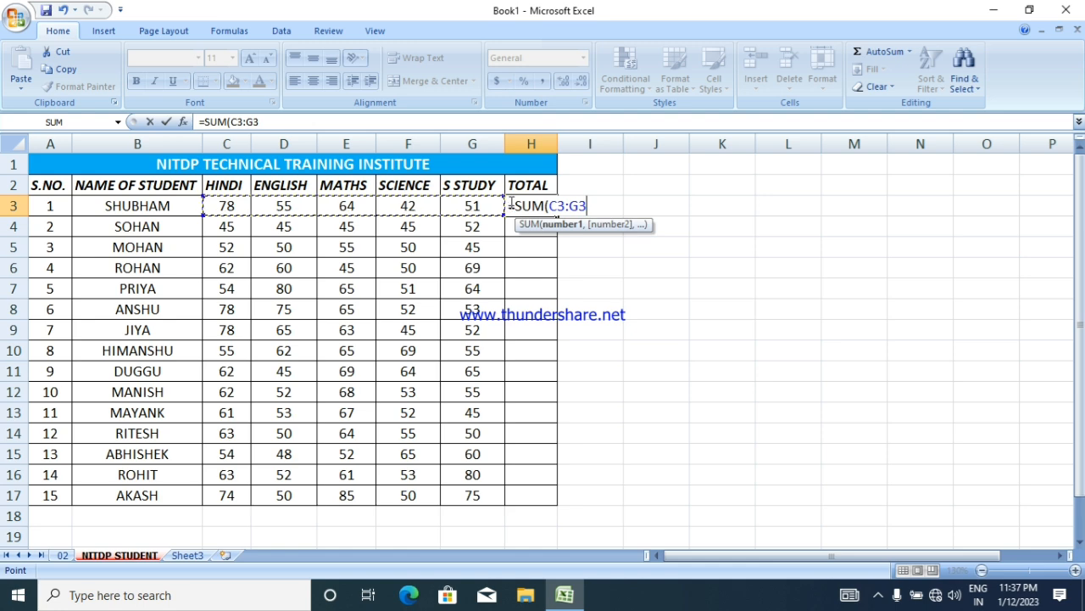
{"action": "type", "text": ")"}
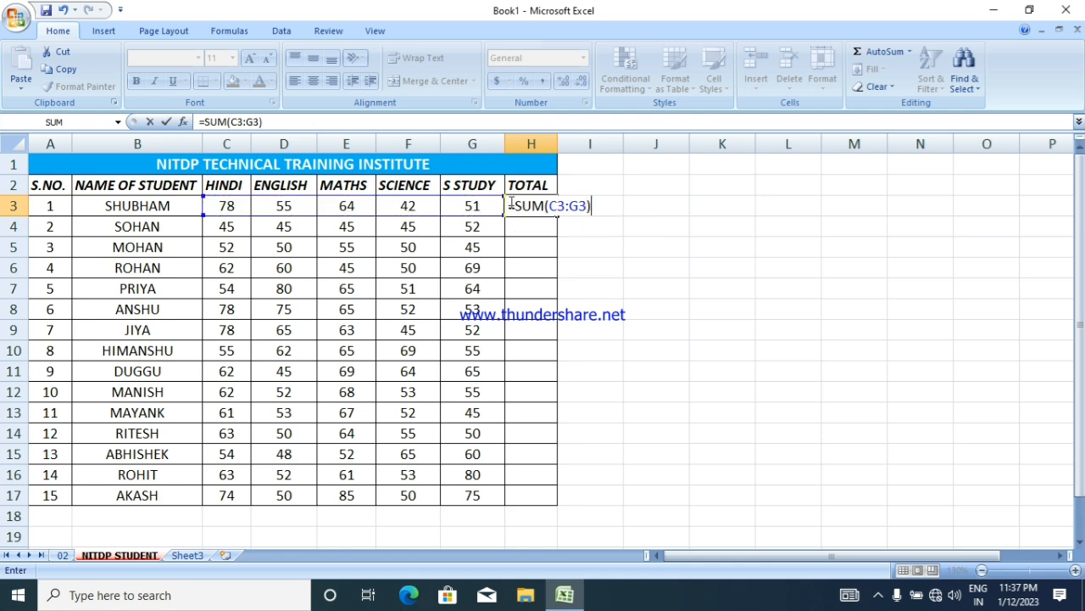
{"action": "key", "text": "Return"}
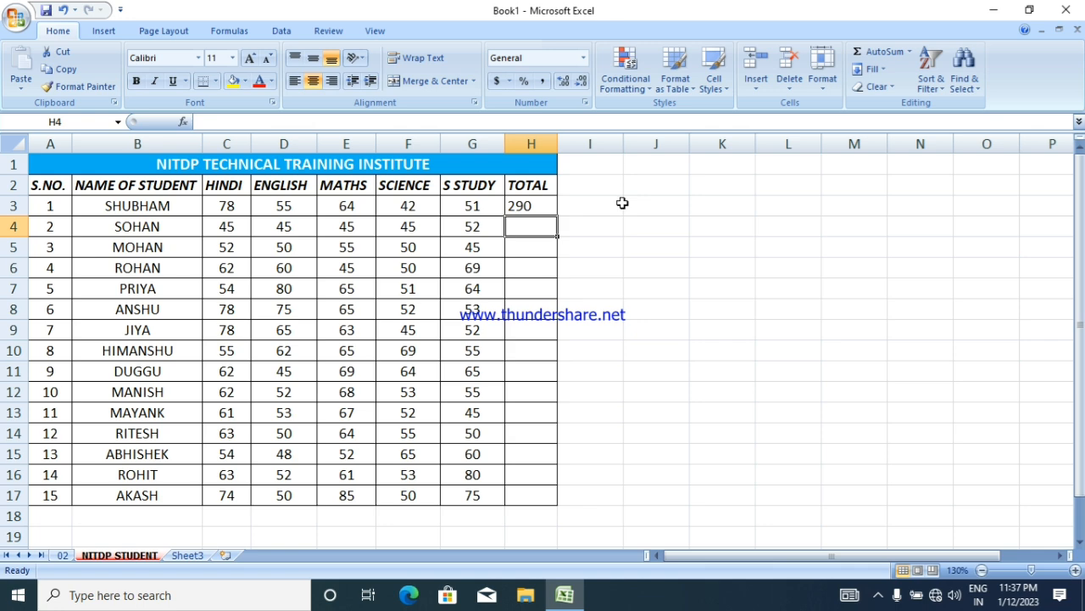
Clear the left-aligned total formula from H3
{"action": "left_click", "coordinate": [621, 205]}
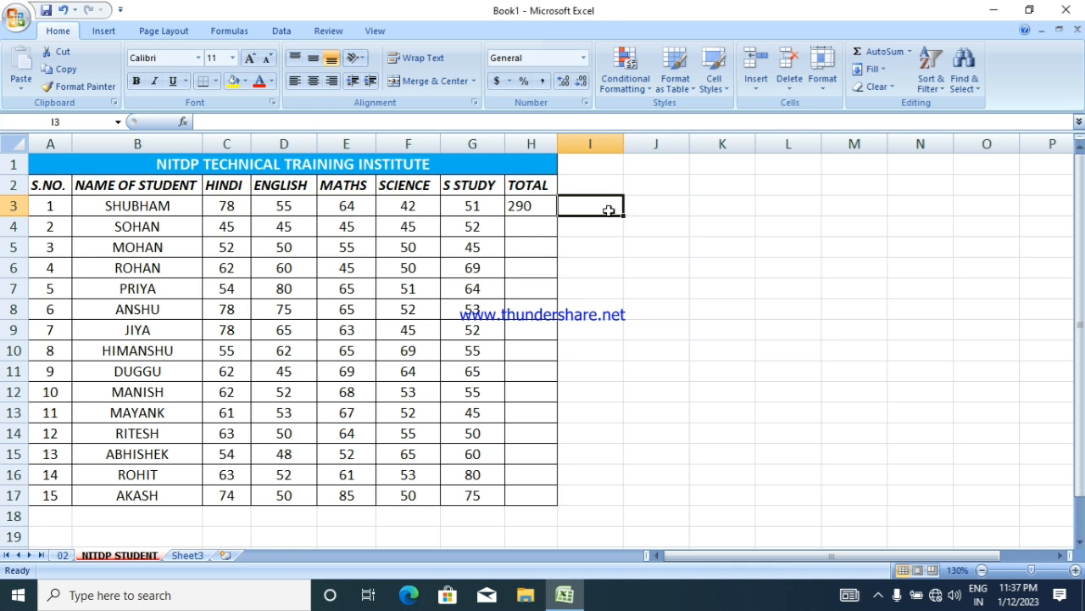
{"action": "left_click", "coordinate": [532, 208]}
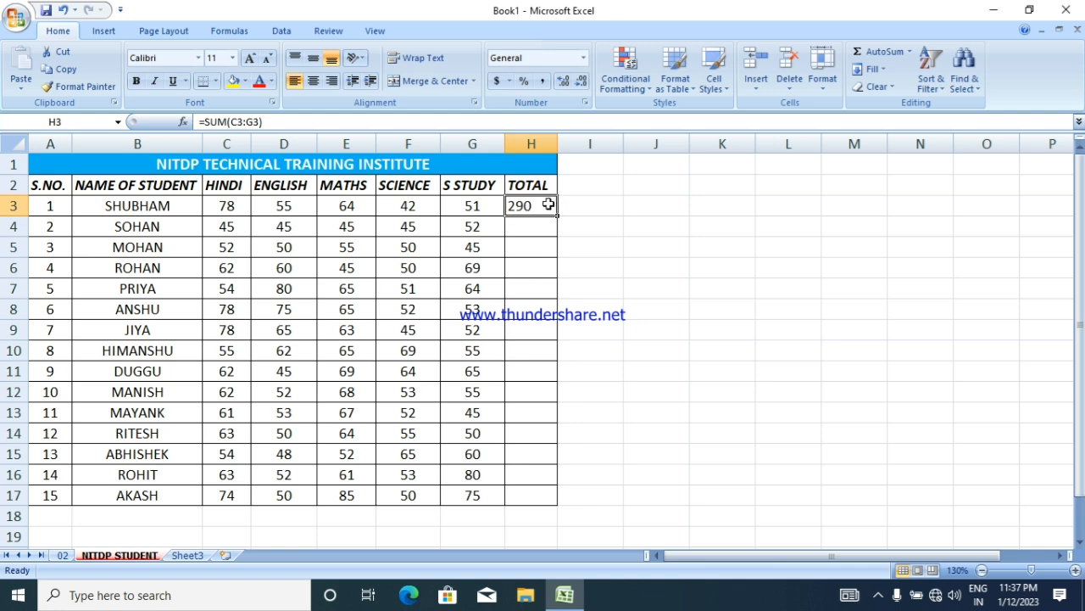
{"action": "key", "text": "Delete"}
{"action": "left_click", "coordinate": [658, 207]}
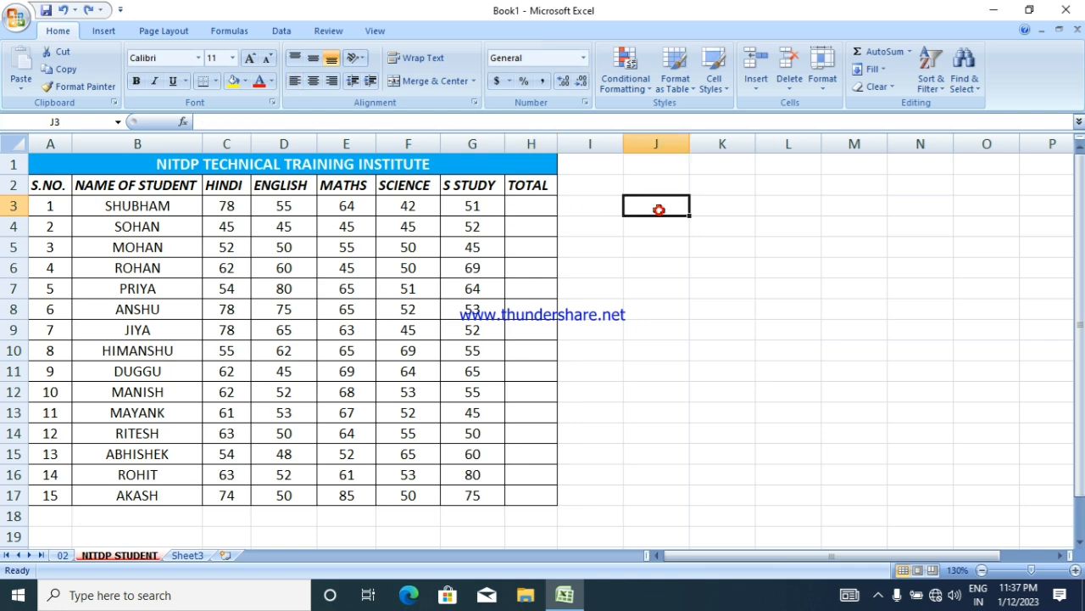
Examine the individual subject marks of S.NO. 1 in C3 to G3 that make up the total in H3
{"action": "left_click", "coordinate": [530, 207]}
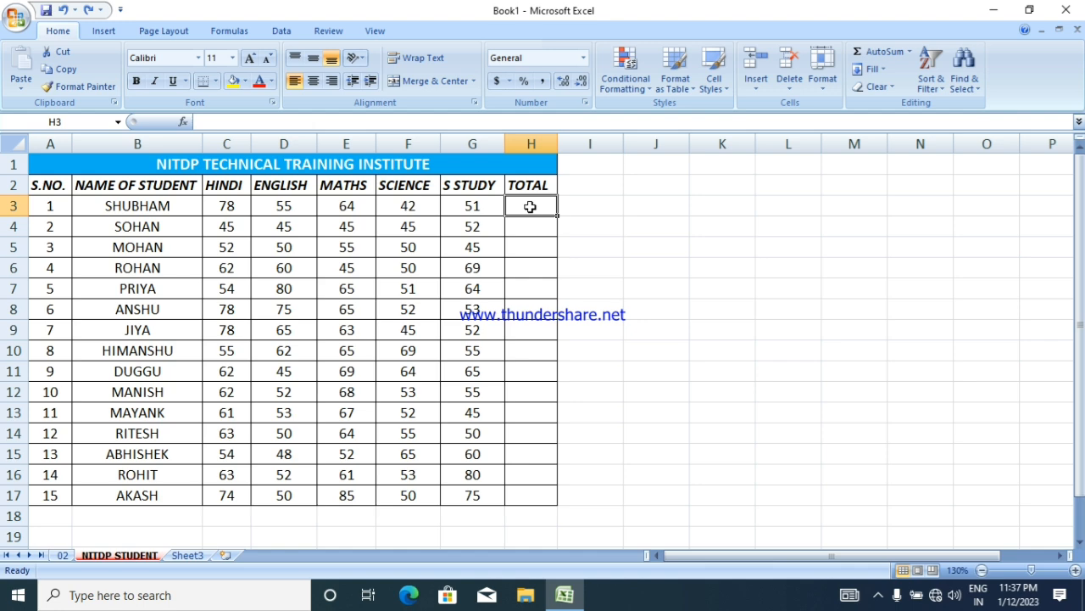
{"action": "left_click", "coordinate": [226, 207]}
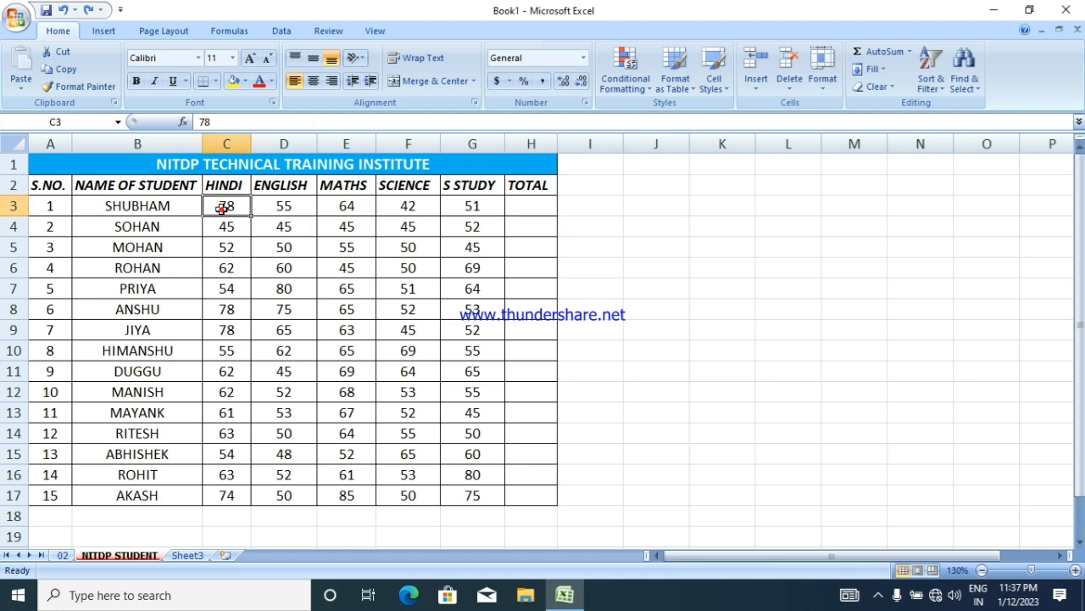
{"action": "left_click", "coordinate": [284, 207]}
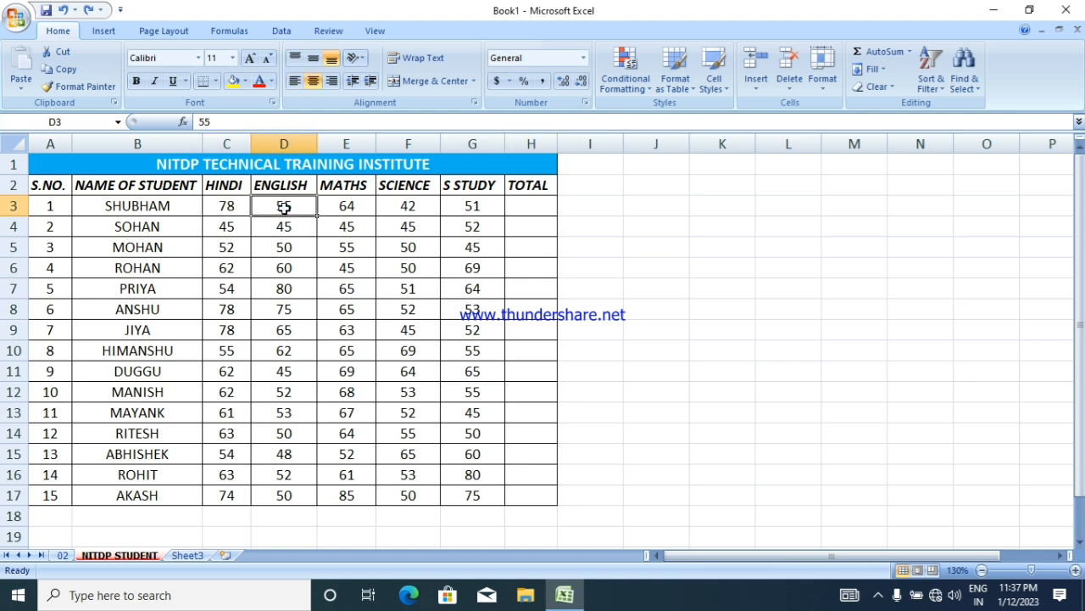
{"action": "left_click", "coordinate": [359, 209]}
{"action": "left_click", "coordinate": [410, 209]}
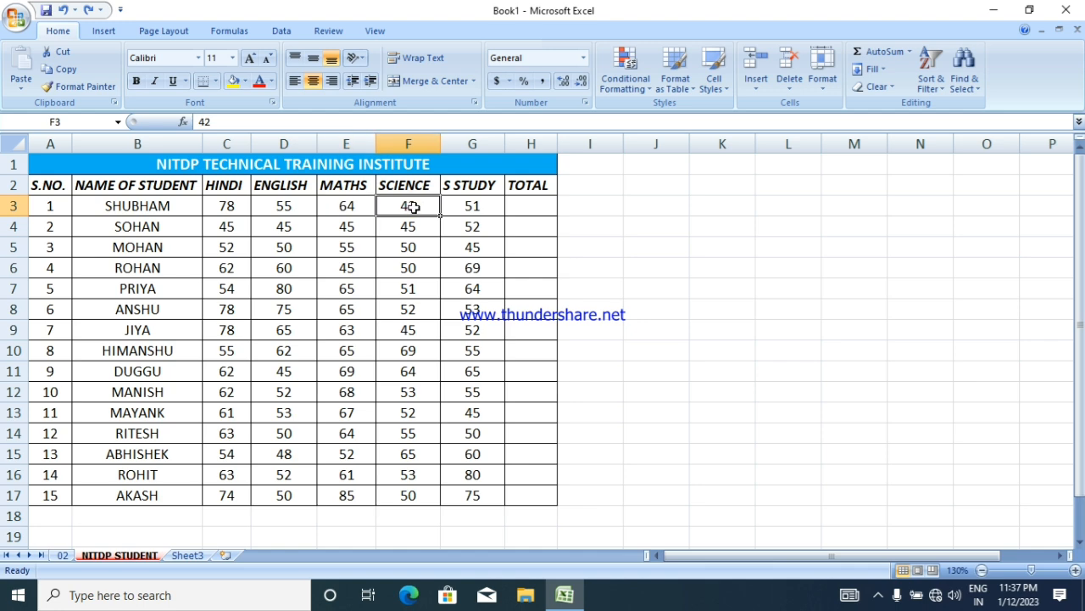
{"action": "left_click", "coordinate": [477, 206]}
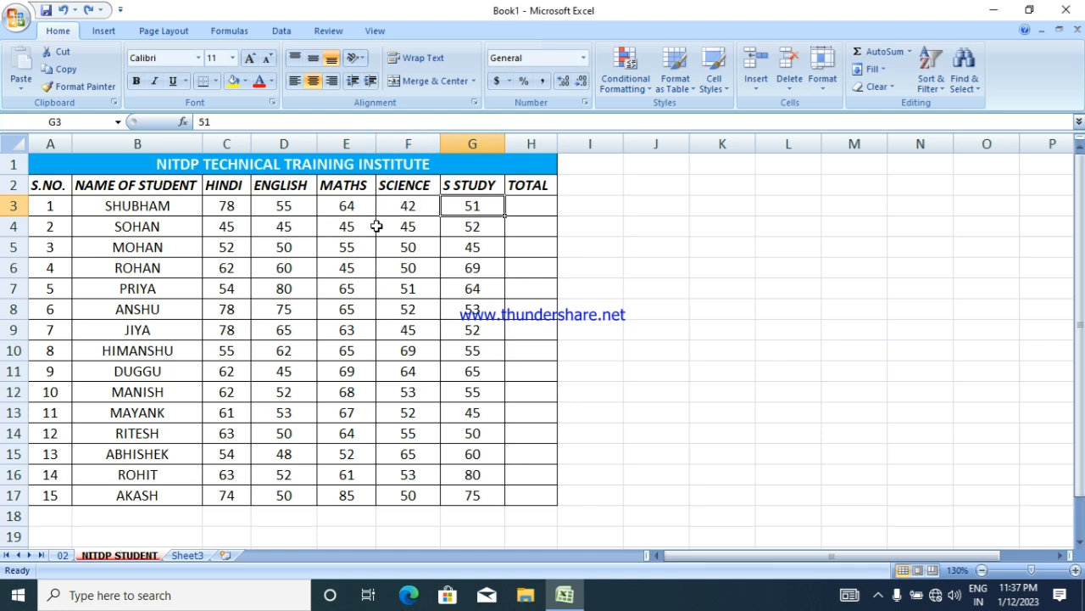
{"action": "left_click", "coordinate": [547, 207]}
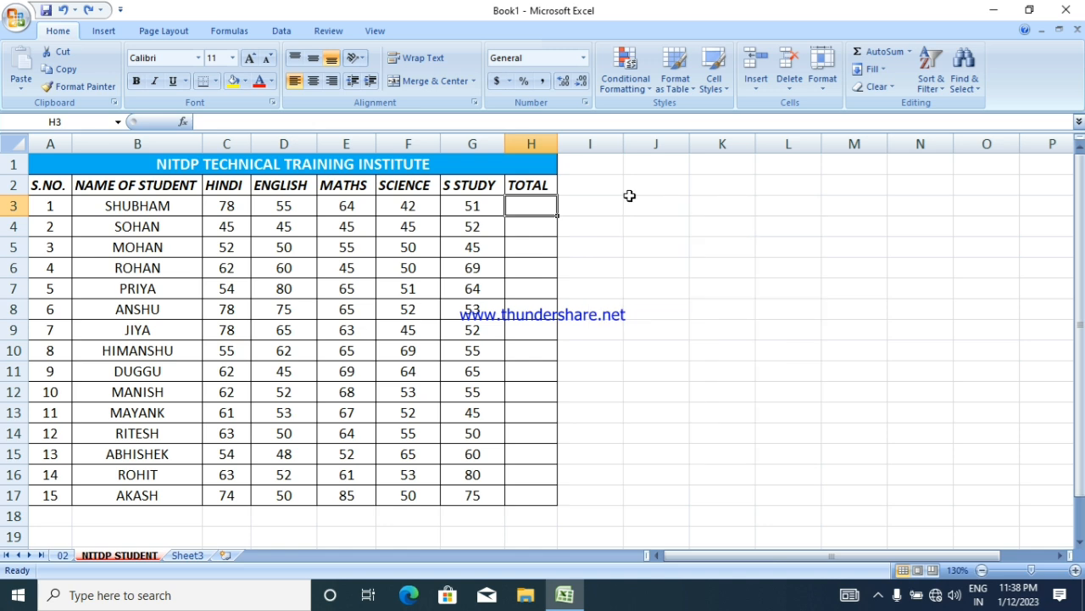
{"action": "type", "text": "SUM"}
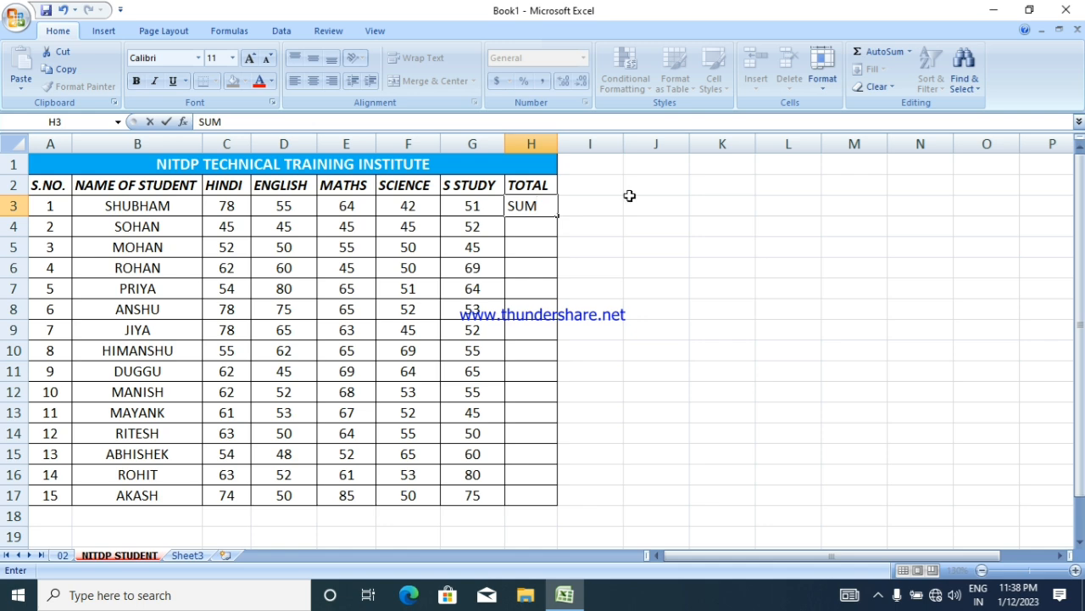
{"action": "type", "text": "("}
{"action": "left_click", "coordinate": [225, 206]}
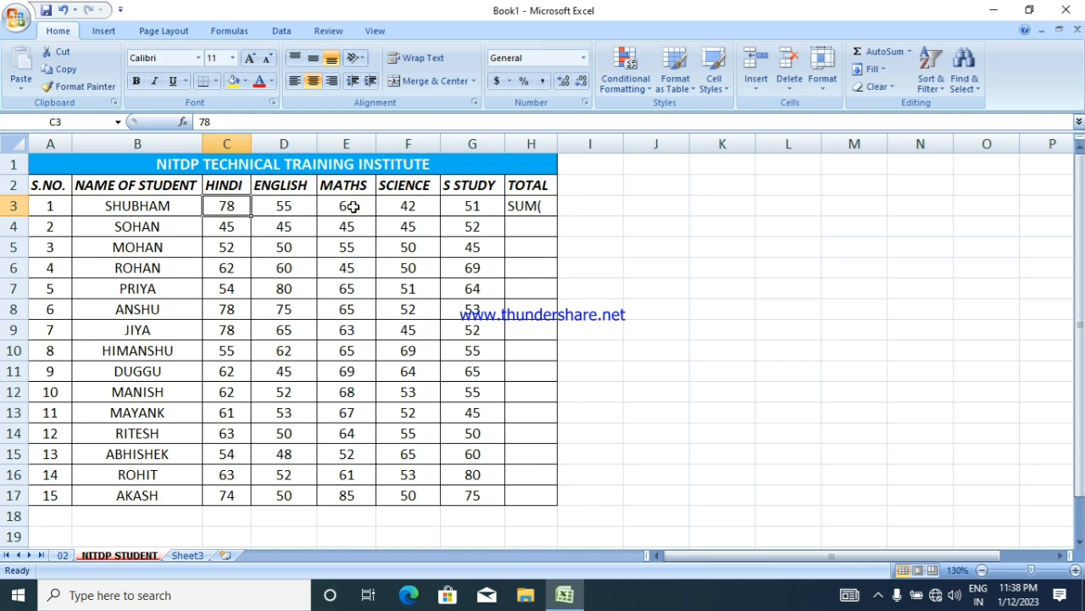
{"action": "type", "text": "+"}
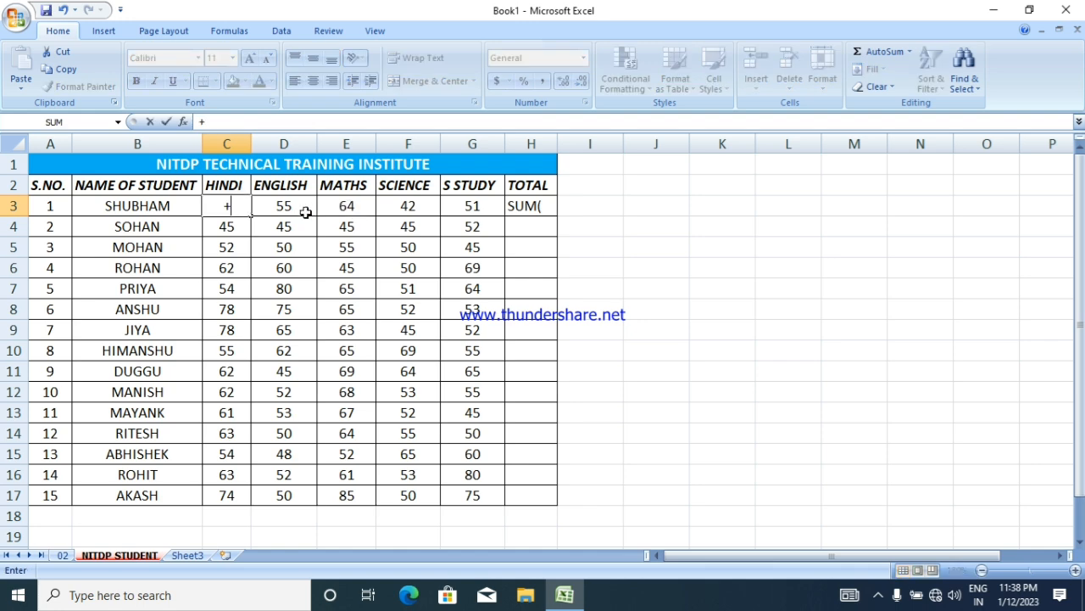
{"action": "left_click", "coordinate": [285, 210]}
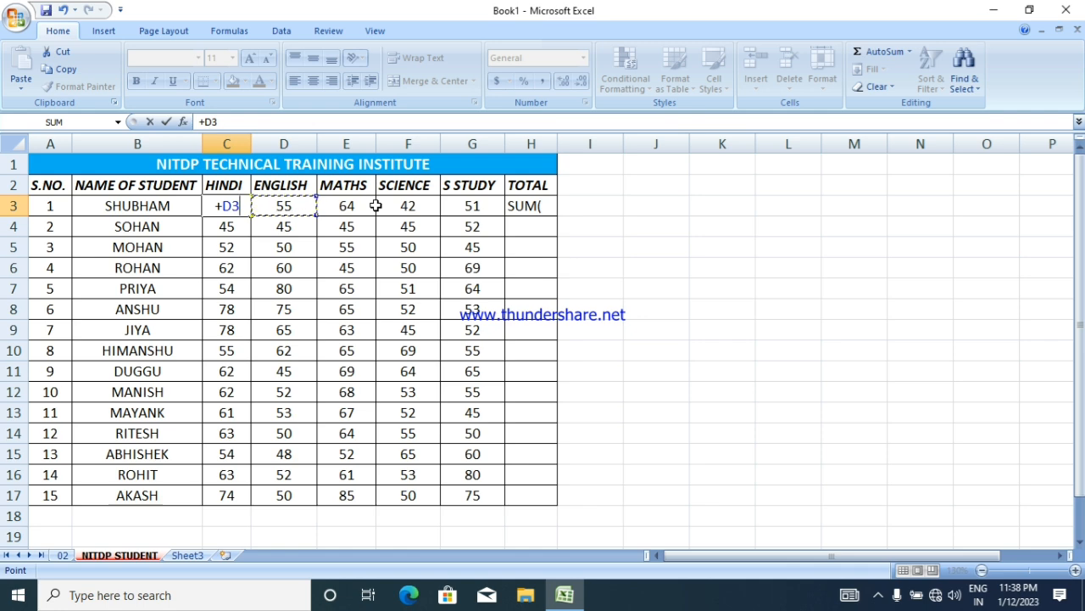
{"action": "key", "text": "Escape"}
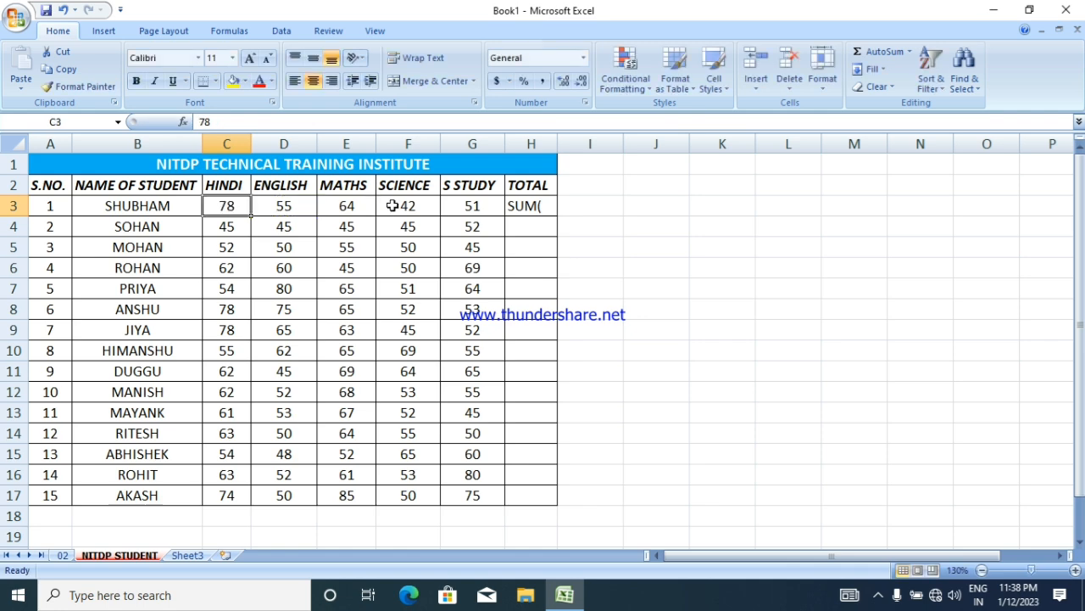
{"action": "left_click", "coordinate": [618, 209]}
{"action": "left_click", "coordinate": [541, 208]}
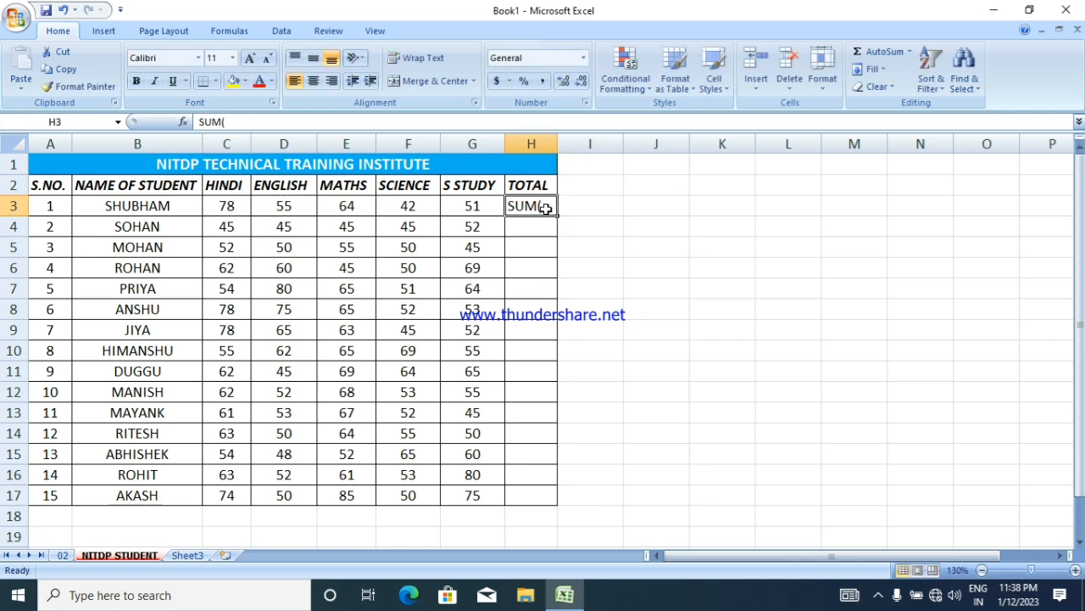
{"action": "key", "text": "Delete"}
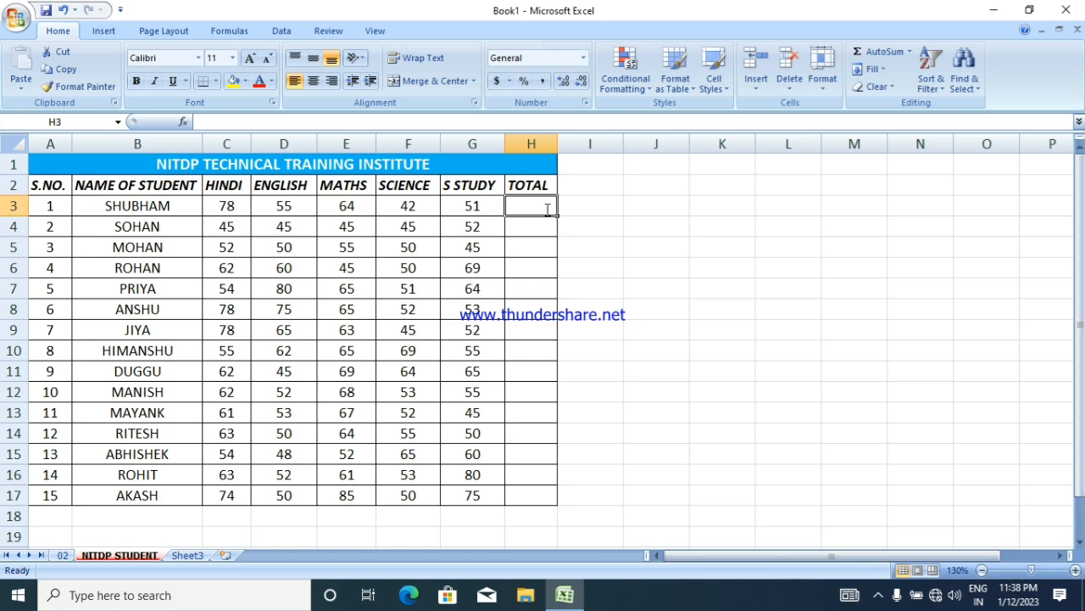
Total the first student's marks in H3 by adding the five subject cells with =C3+D3+E3+F3+G3
{"action": "type", "text": "="}
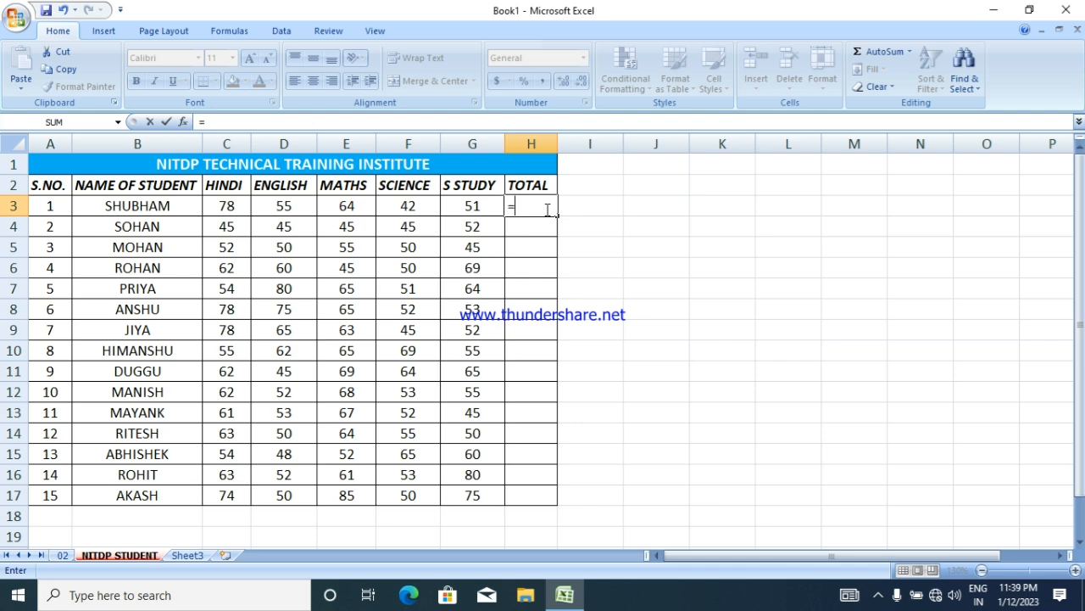
{"action": "left_click", "coordinate": [226, 208]}
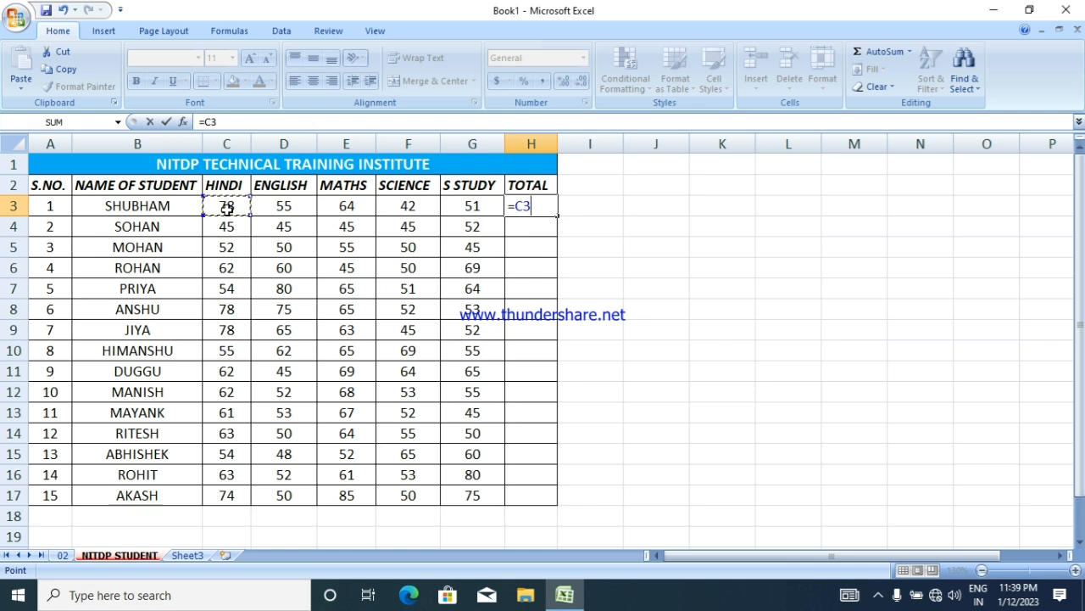
{"action": "type", "text": "+"}
{"action": "left_click", "coordinate": [286, 208]}
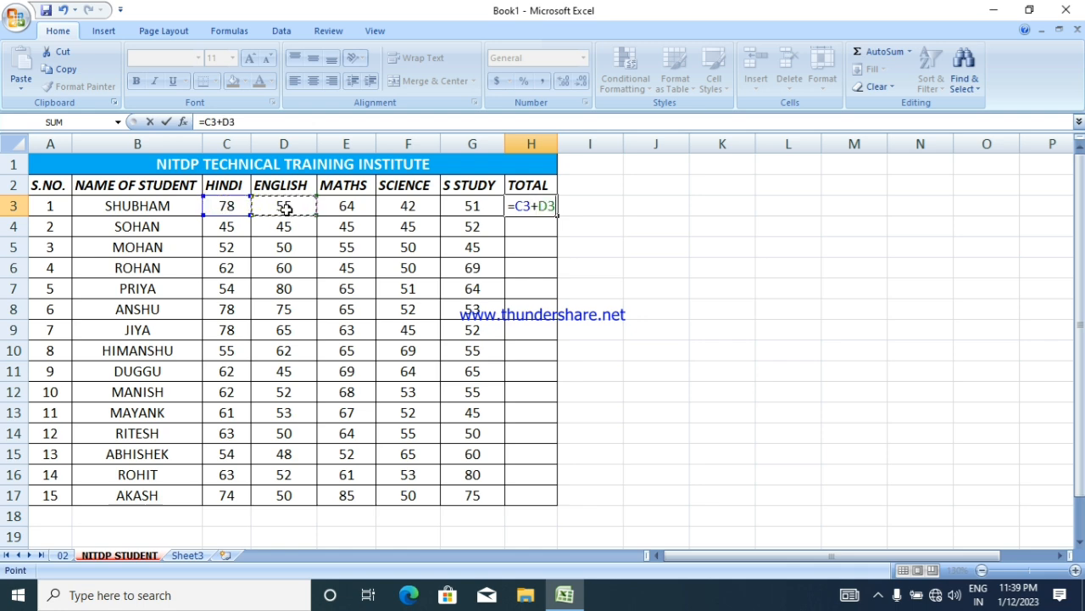
{"action": "type", "text": "+"}
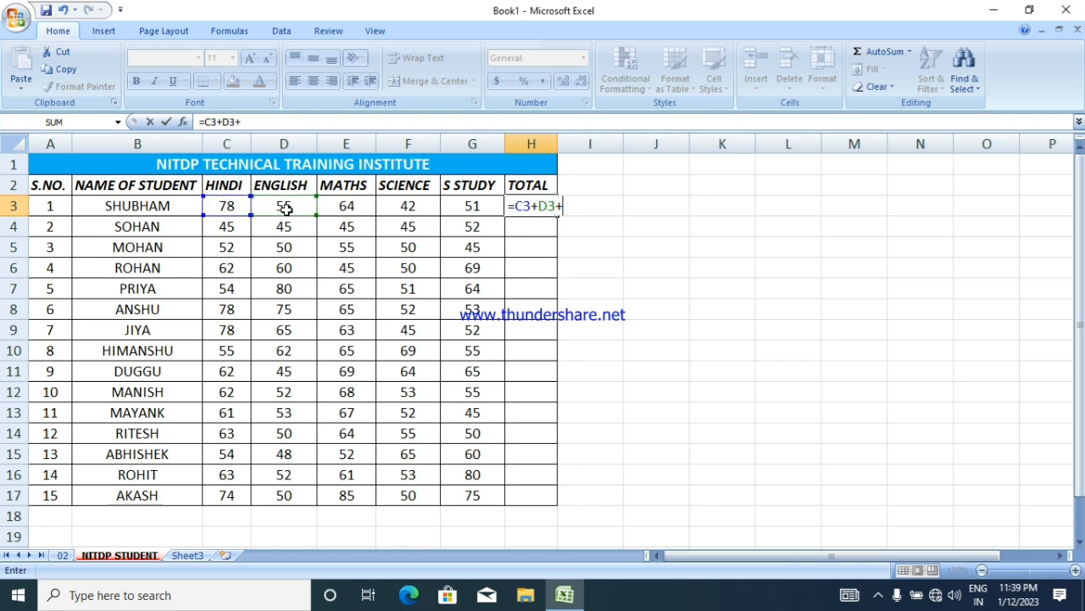
{"action": "left_click", "coordinate": [355, 209]}
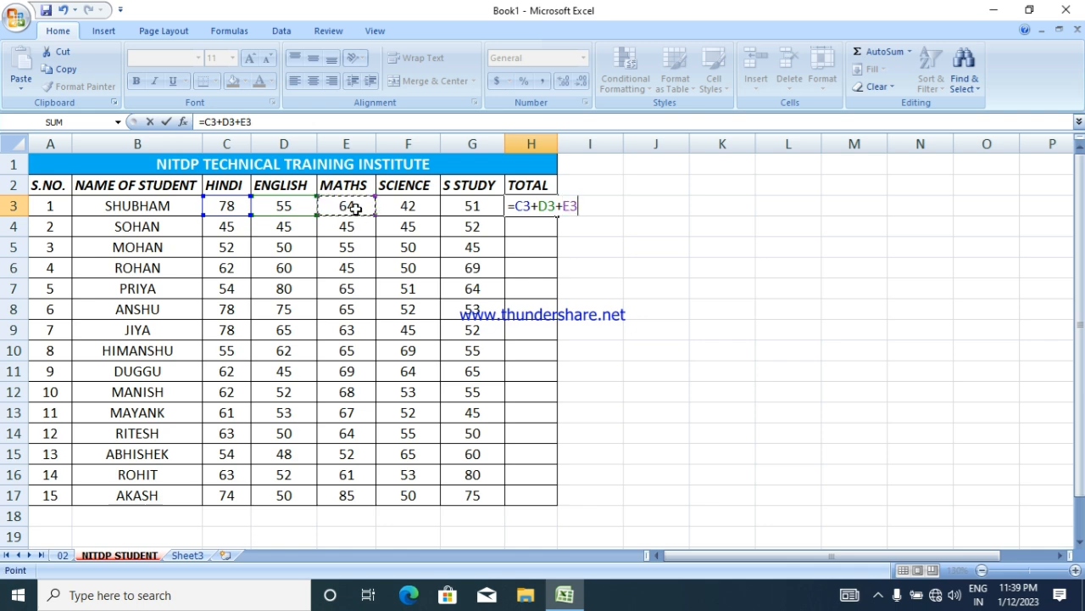
{"action": "type", "text": "+"}
{"action": "left_click", "coordinate": [424, 209]}
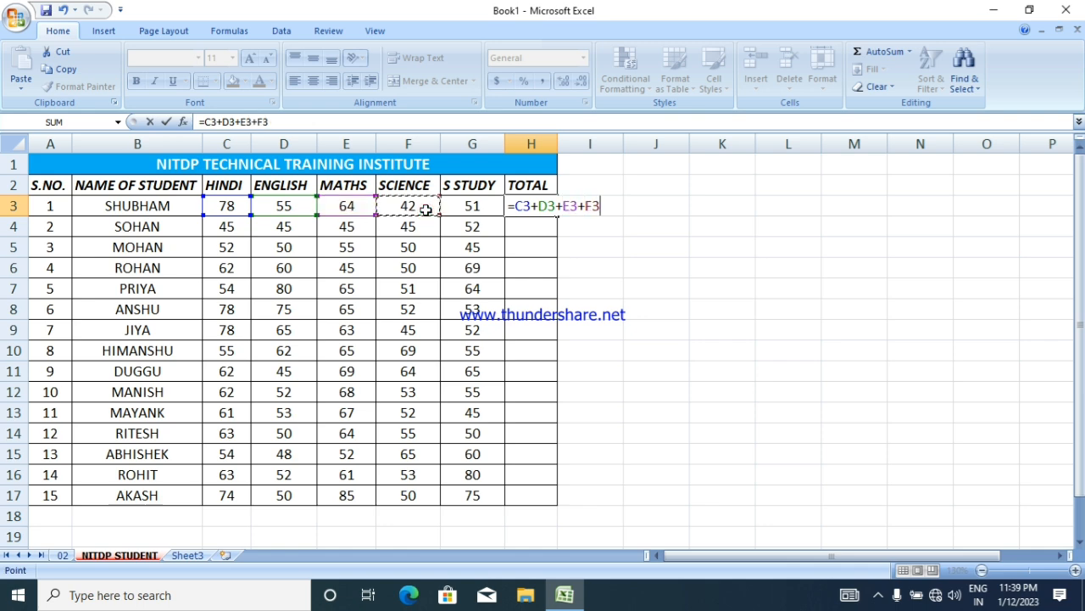
{"action": "type", "text": "+"}
{"action": "left_click", "coordinate": [471, 205]}
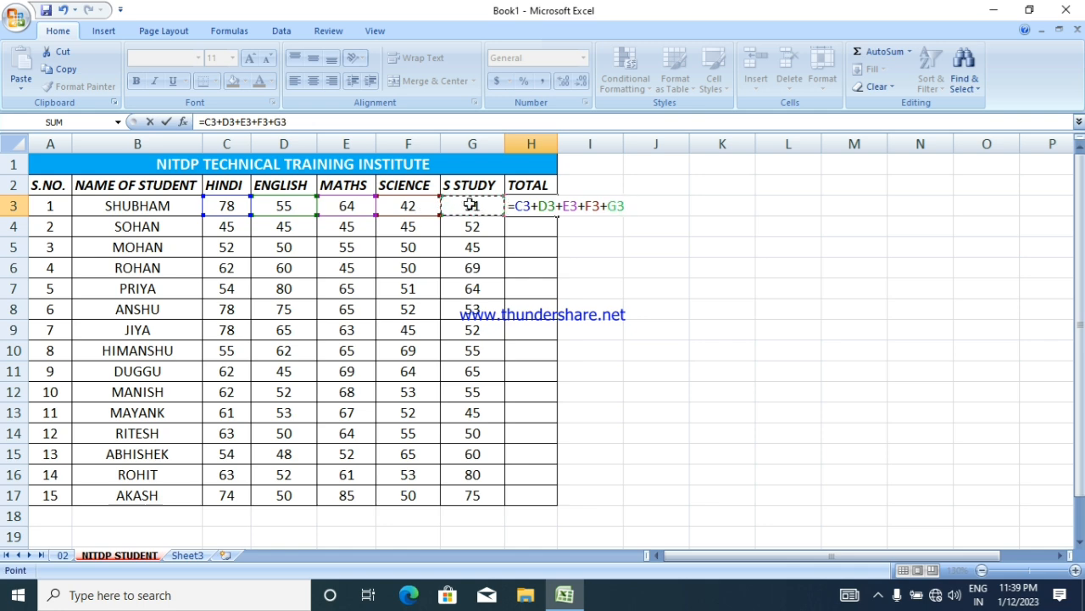
{"action": "key", "text": "Return"}
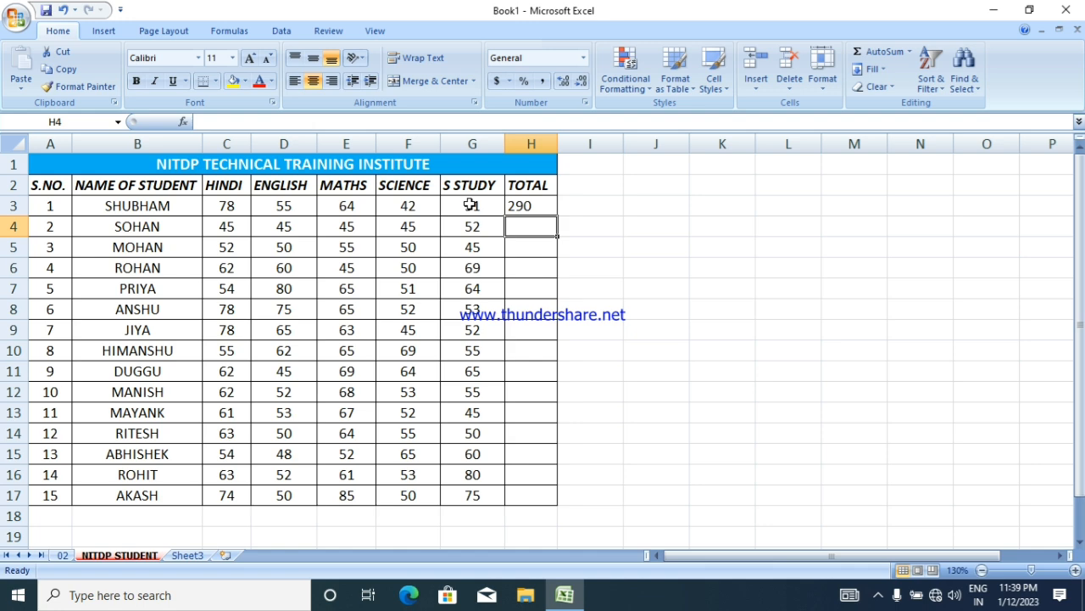
Undo the cell-by-cell addition formula in H3
{"action": "left_click", "coordinate": [662, 207]}
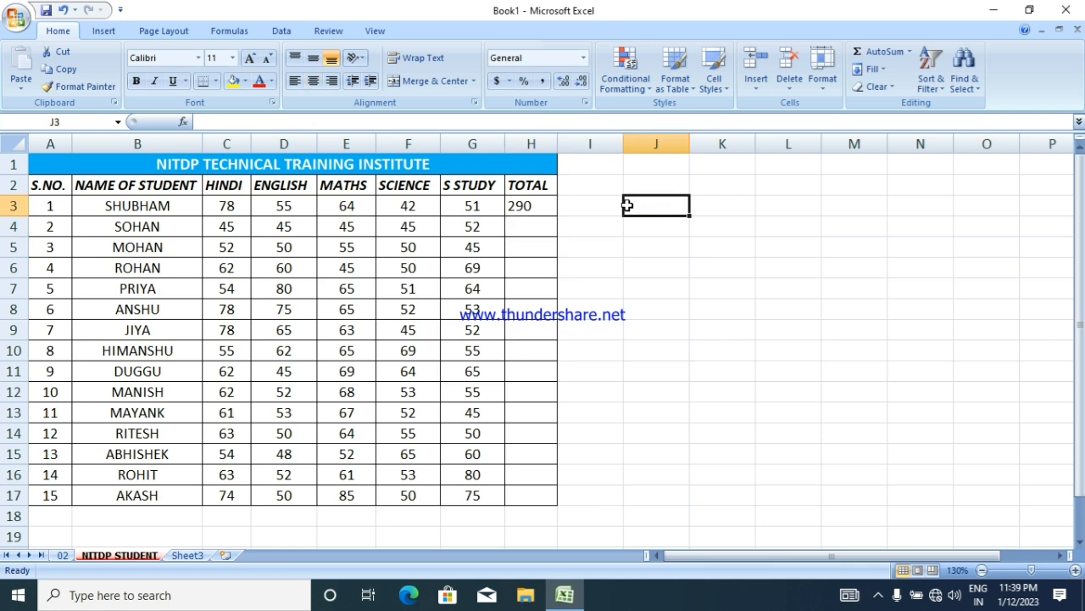
{"action": "key", "text": "ctrl+z"}
{"action": "left_click", "coordinate": [630, 223]}
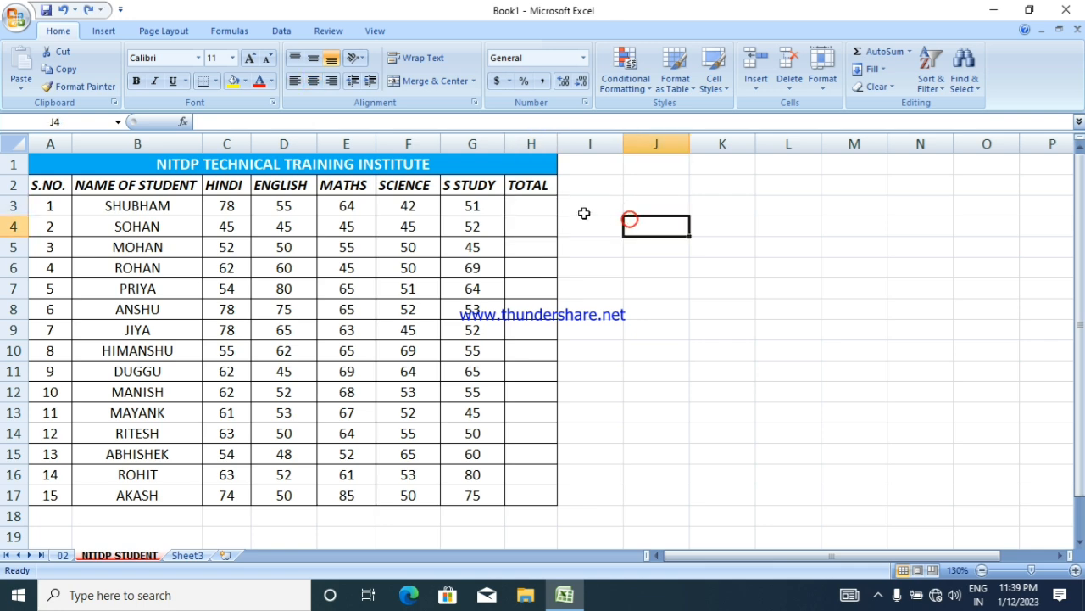
Use AutoSum on the range C3:H3 to put the first student's total in H3
{"action": "left_click", "coordinate": [526, 211]}
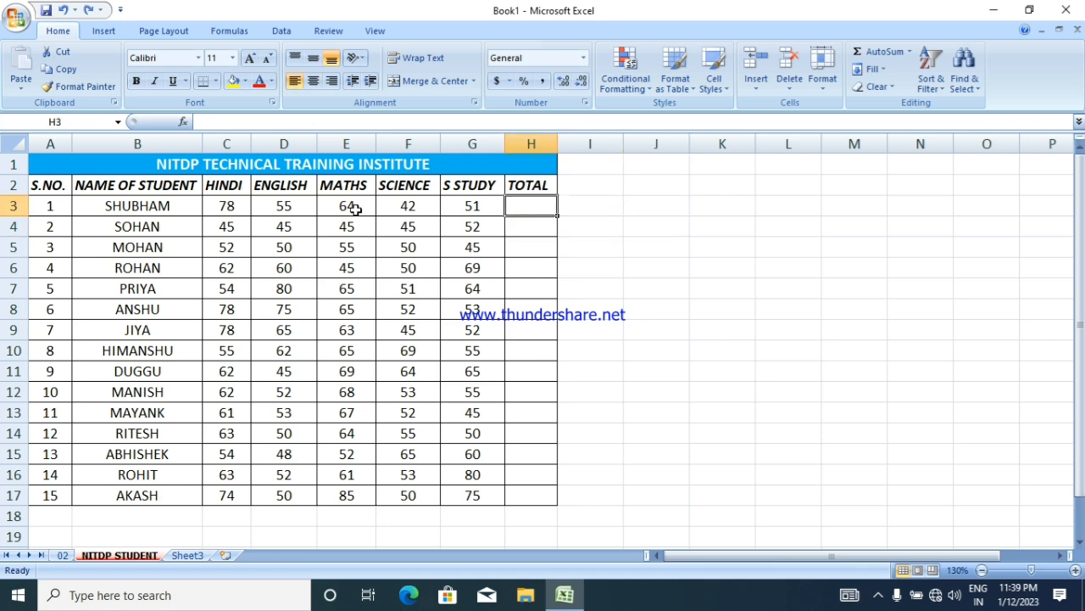
{"action": "left_click", "coordinate": [227, 206]}
{"action": "left_click_drag", "start_coordinate": [227, 205], "coordinate": [522, 202]}
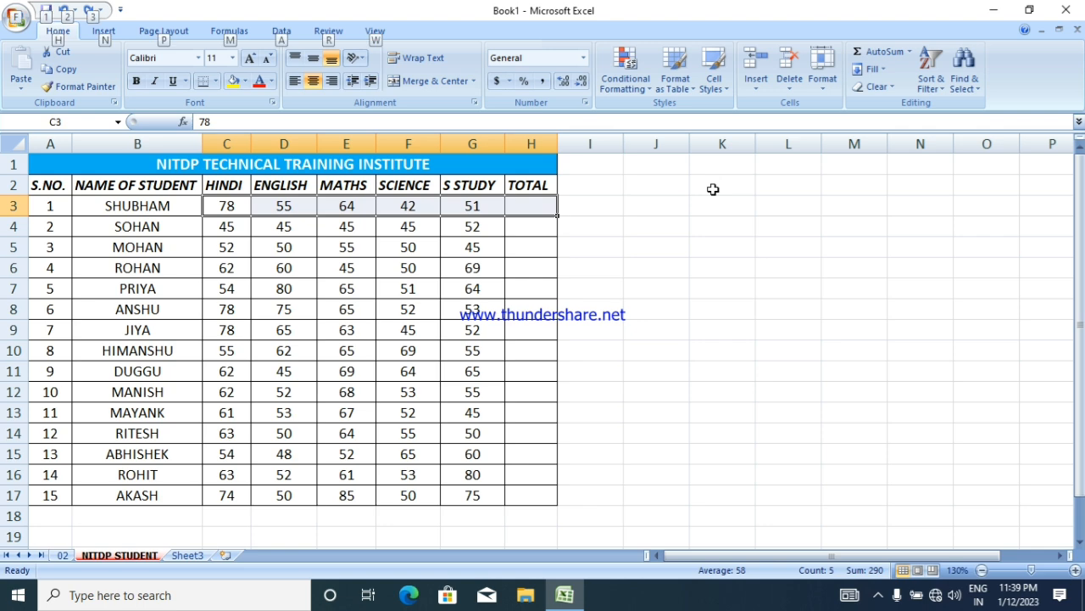
{"action": "key", "text": "alt+equal"}
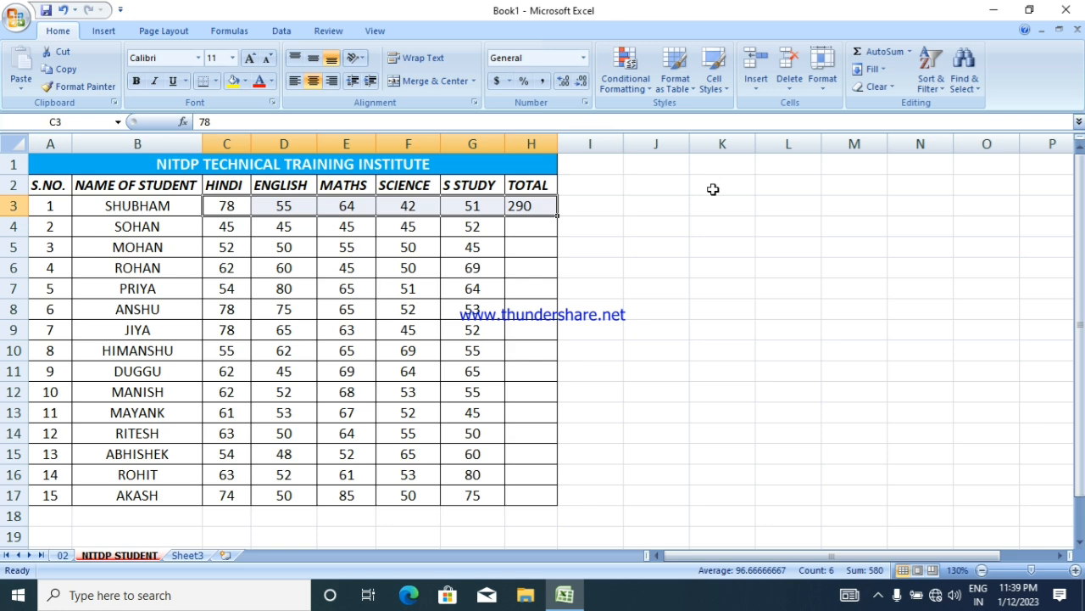
{"action": "left_click", "coordinate": [713, 189]}
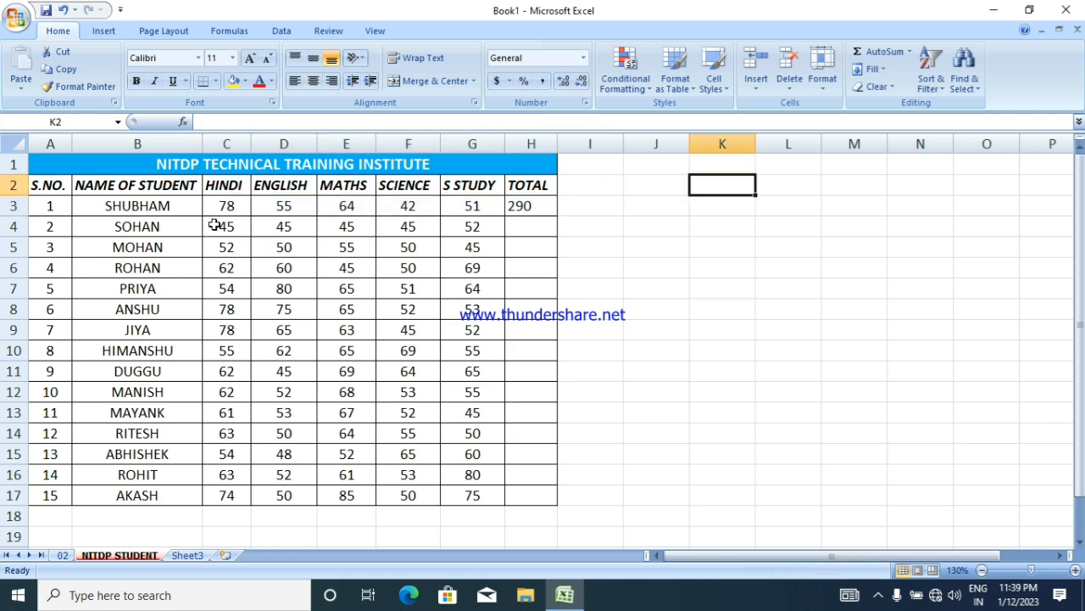
Use AutoSum on the range C4:H4 to put the second student's total in H4
{"action": "left_click_drag", "start_coordinate": [215, 224], "coordinate": [641, 243]}
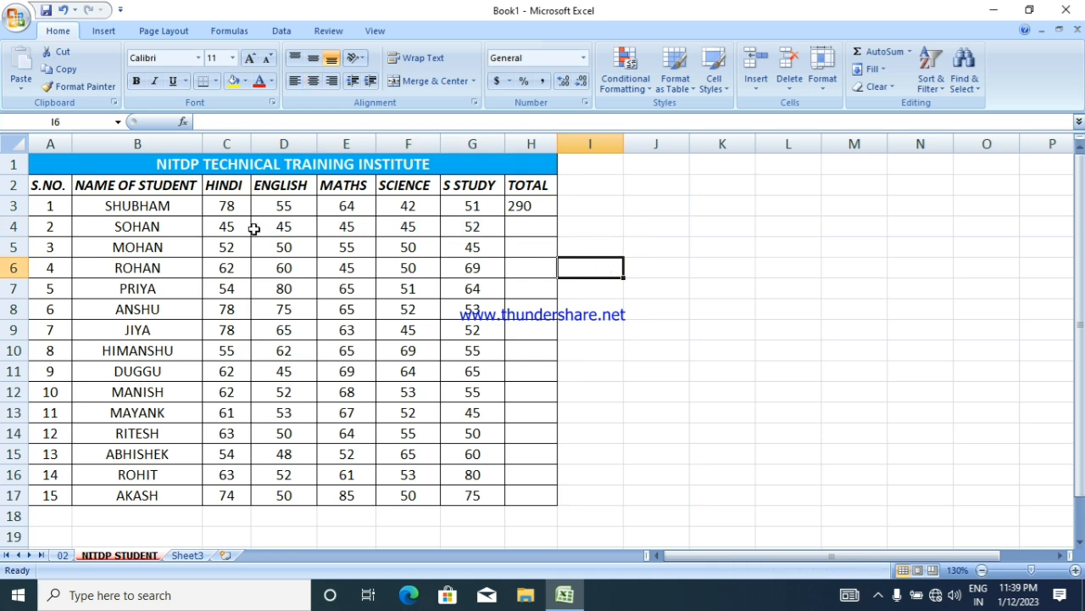
{"action": "left_click_drag", "start_coordinate": [230, 226], "coordinate": [555, 225]}
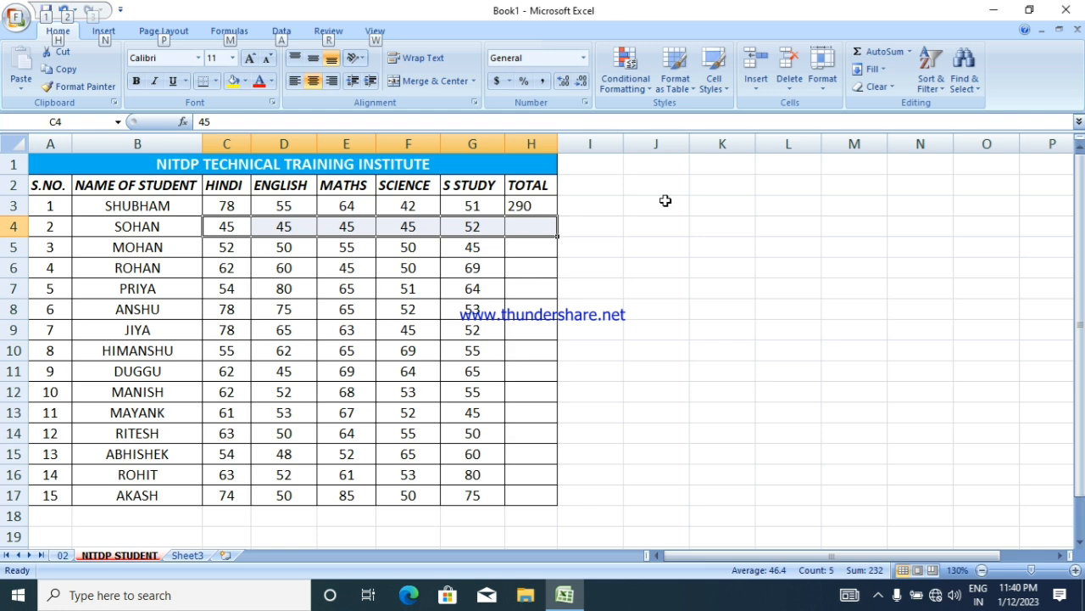
{"action": "key", "text": "alt+equal"}
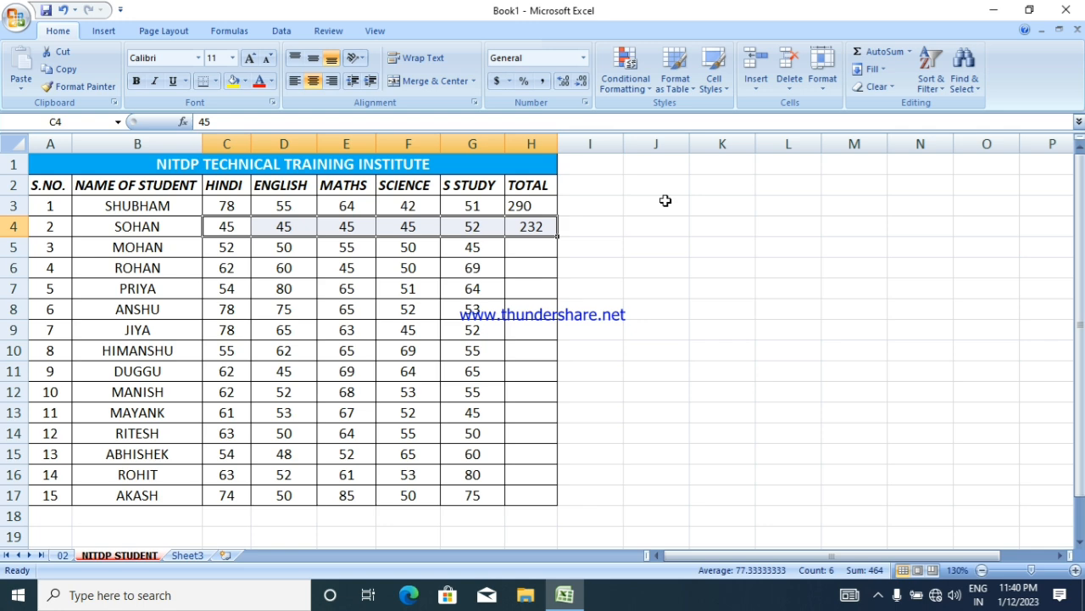
{"action": "left_click", "coordinate": [653, 203]}
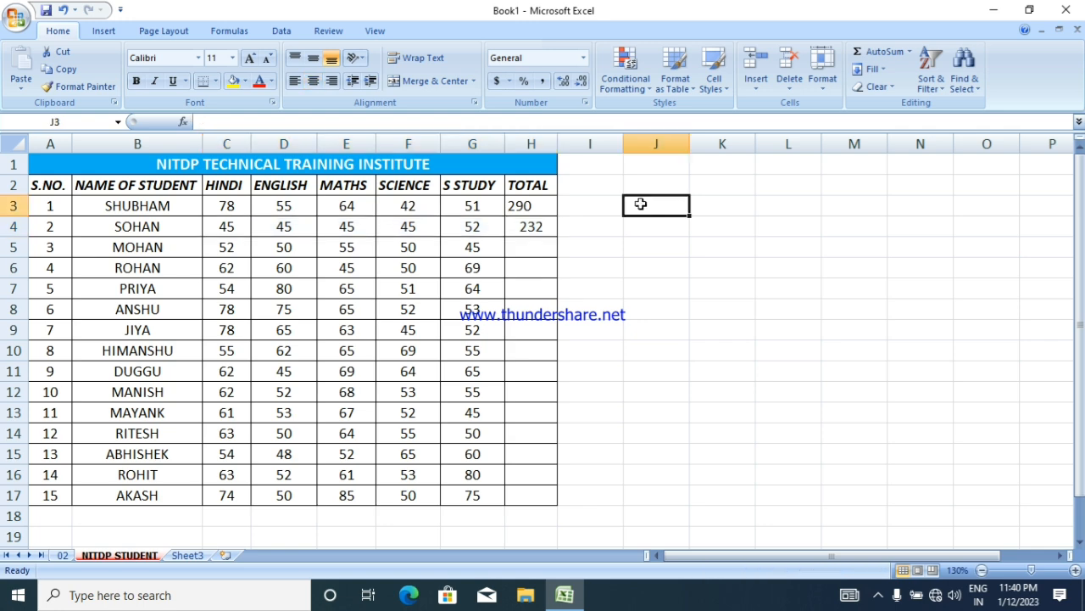
Undo the AutoSum totals in H4 and H3
{"action": "key", "text": "ctrl+z"}
{"action": "key", "text": "ctrl+z"}
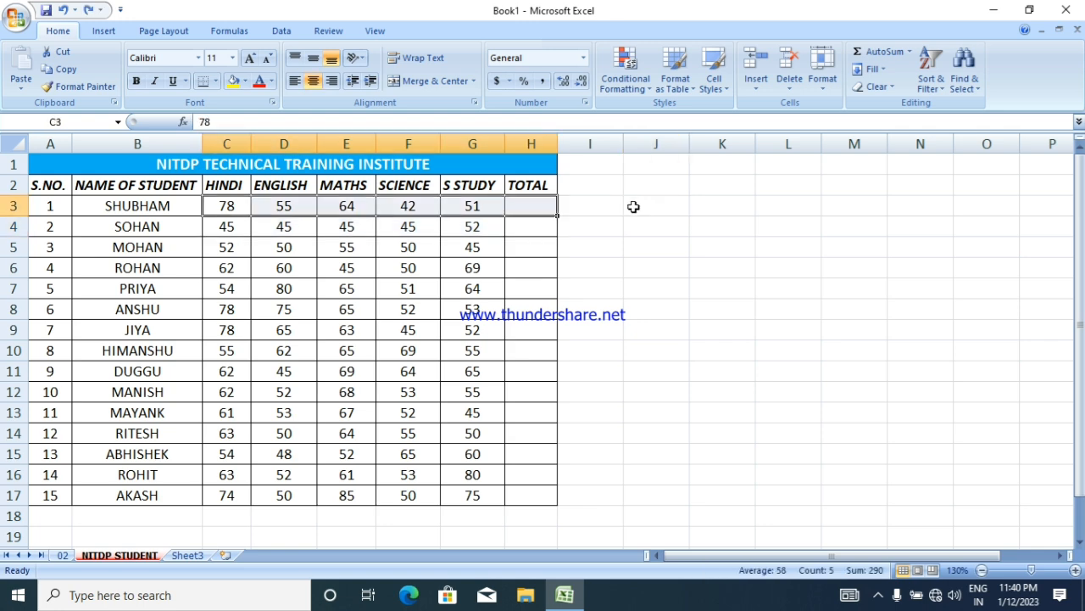
{"action": "left_click", "coordinate": [634, 206]}
Enter =SUM(C3:G3) in H3 to total the first student's marks
{"action": "left_click", "coordinate": [536, 212]}
{"action": "type", "text": "=SUM"}
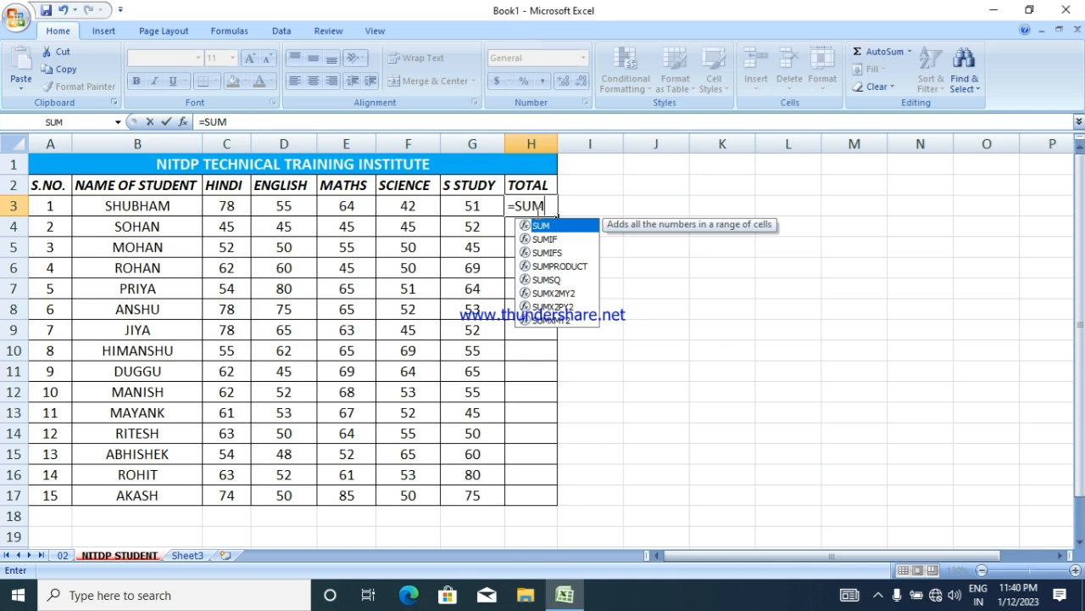
{"action": "type", "text": "("}
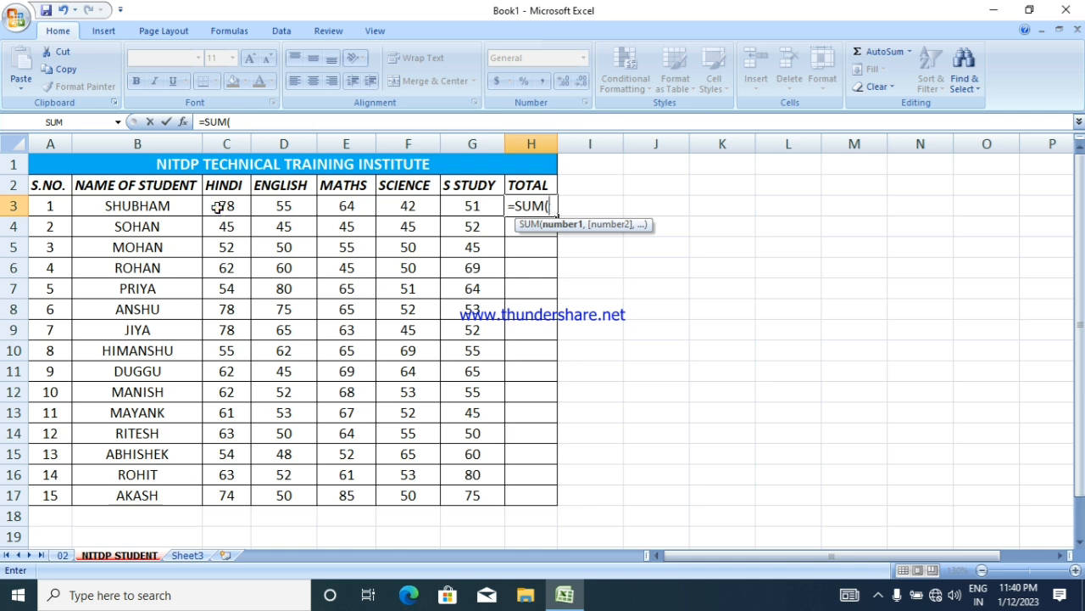
{"action": "left_click_drag", "start_coordinate": [218, 211], "coordinate": [472, 206]}
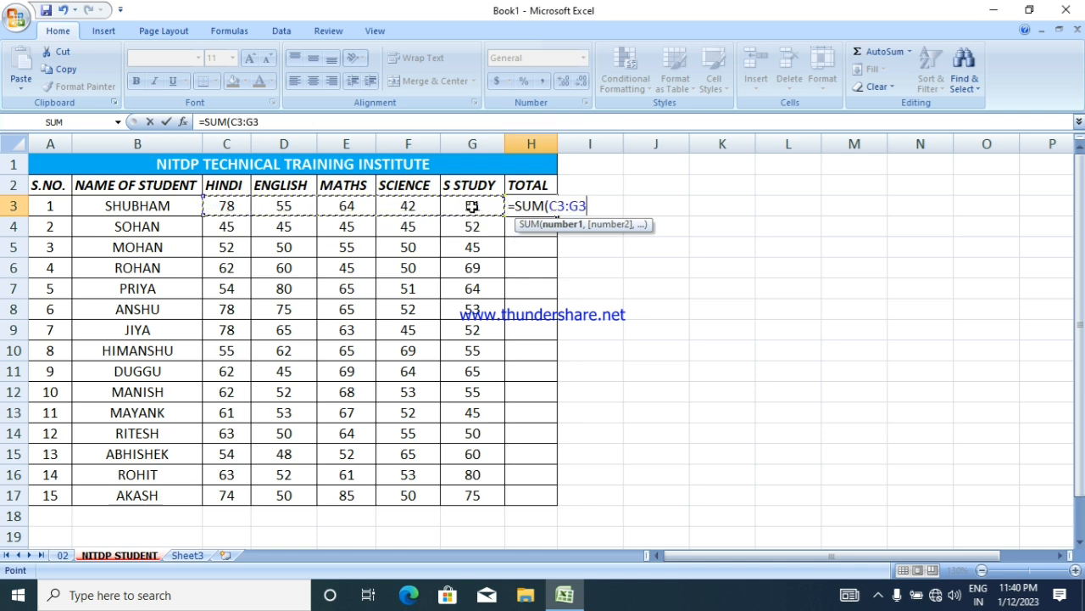
{"action": "type", "text": ")"}
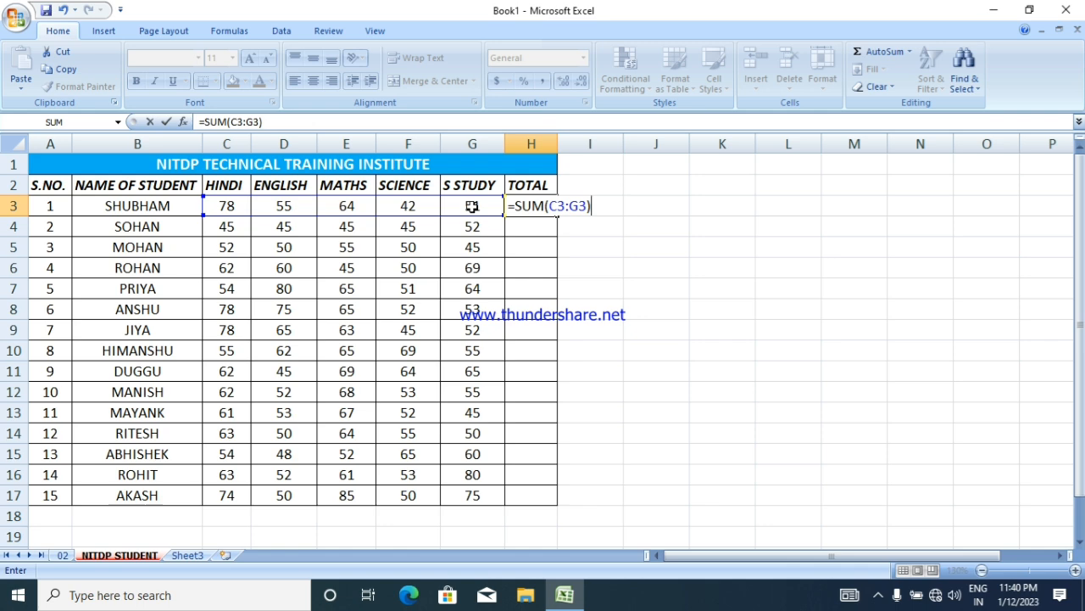
{"action": "key", "text": "Return"}
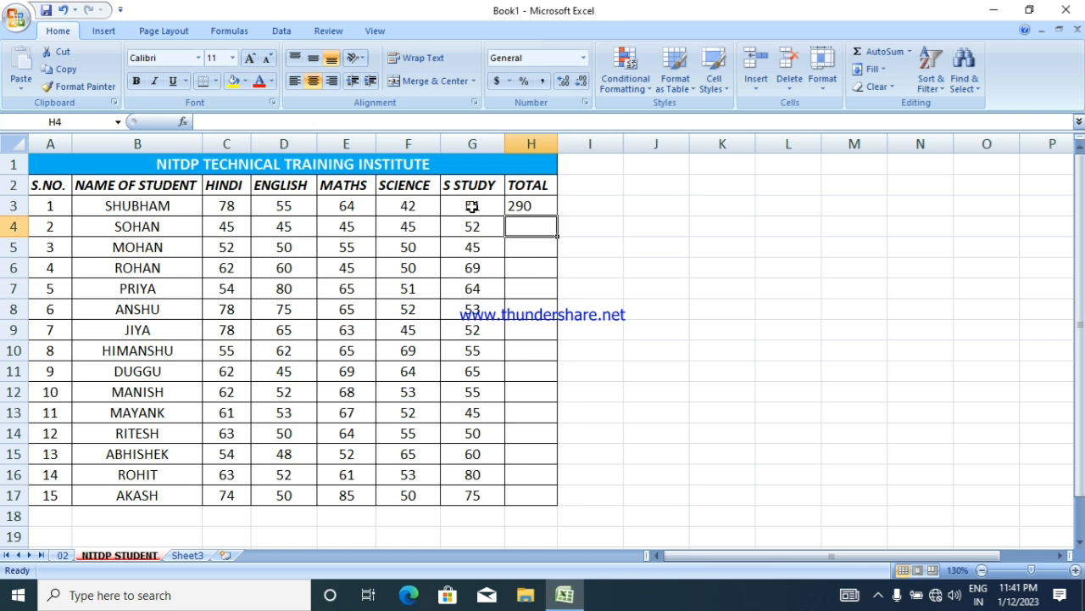
{"action": "left_click", "coordinate": [526, 206]}
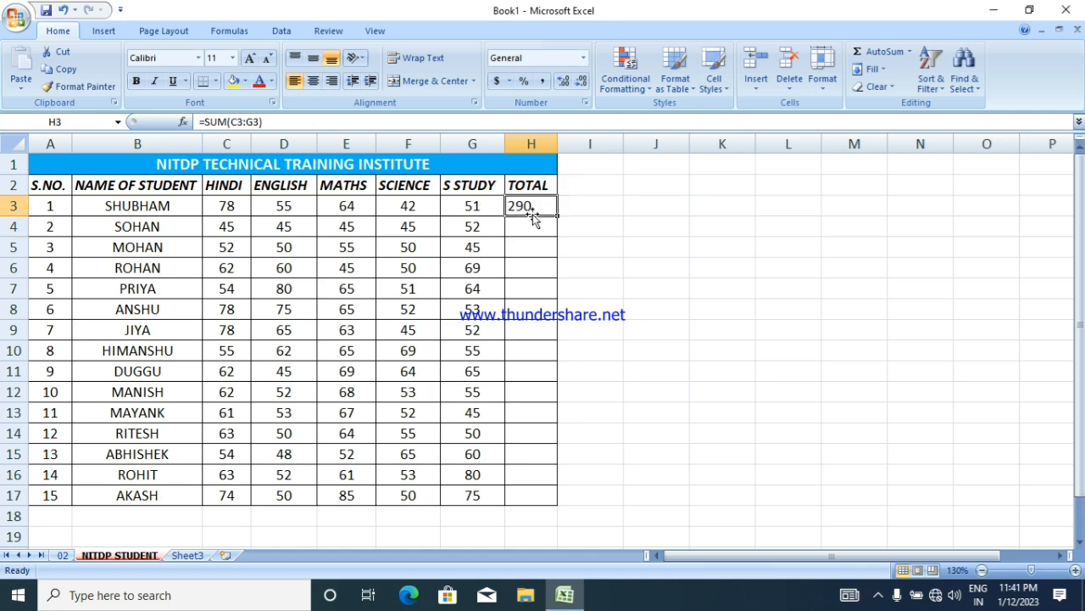
{"action": "left_click", "coordinate": [538, 229]}
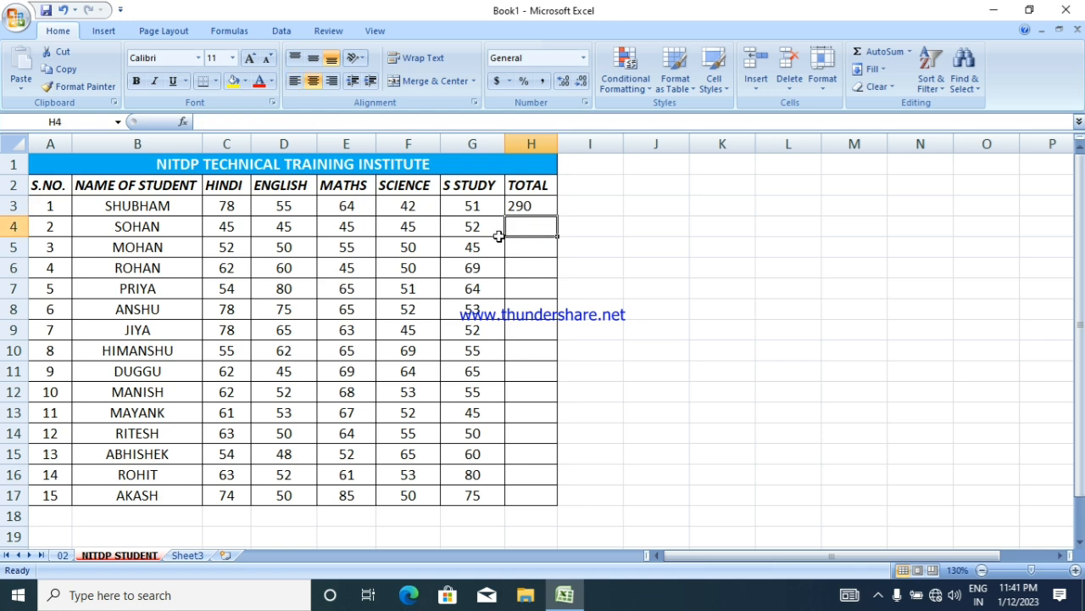
{"action": "left_click", "coordinate": [514, 248]}
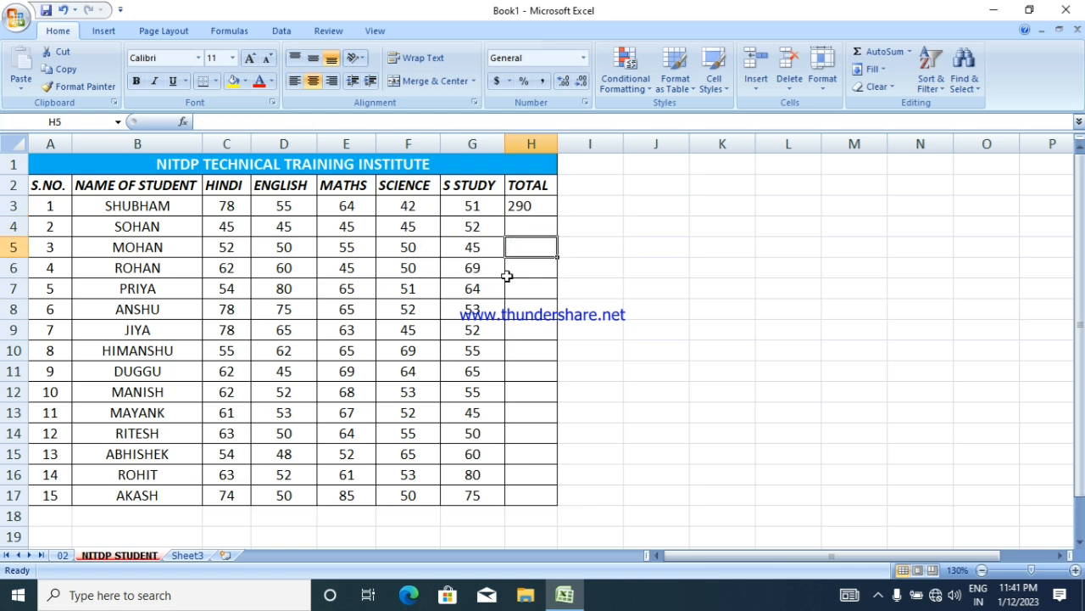
{"action": "left_click", "coordinate": [527, 274]}
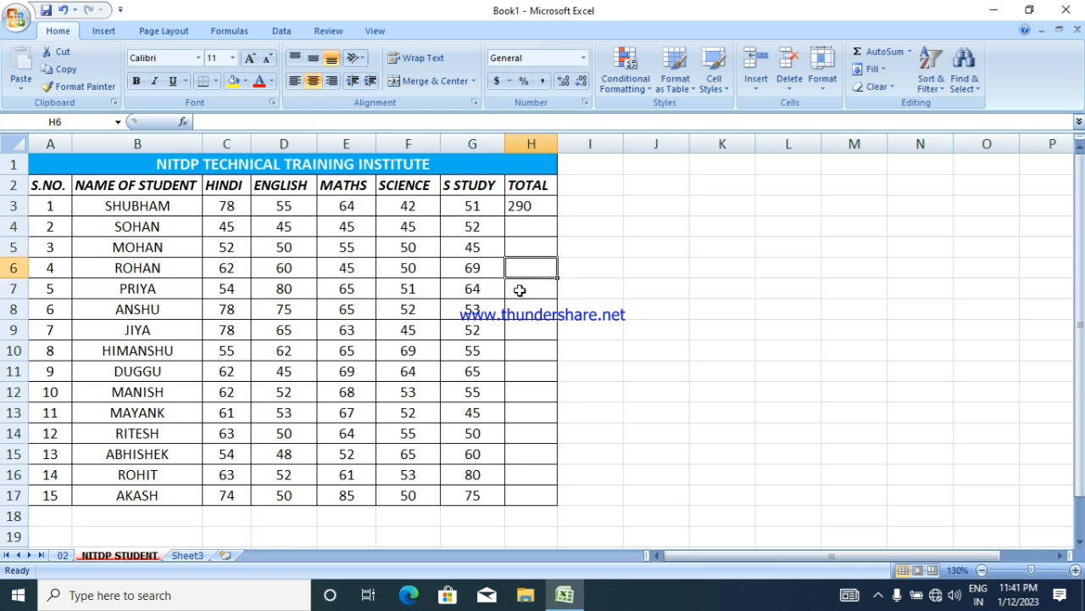
{"action": "left_click", "coordinate": [520, 290]}
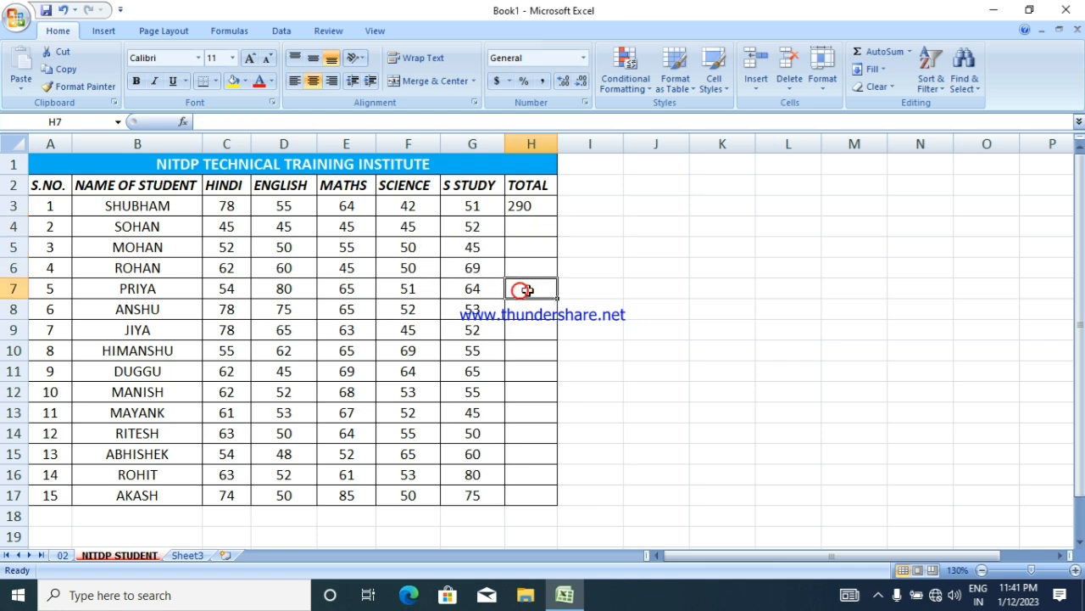
{"action": "left_click", "coordinate": [532, 227]}
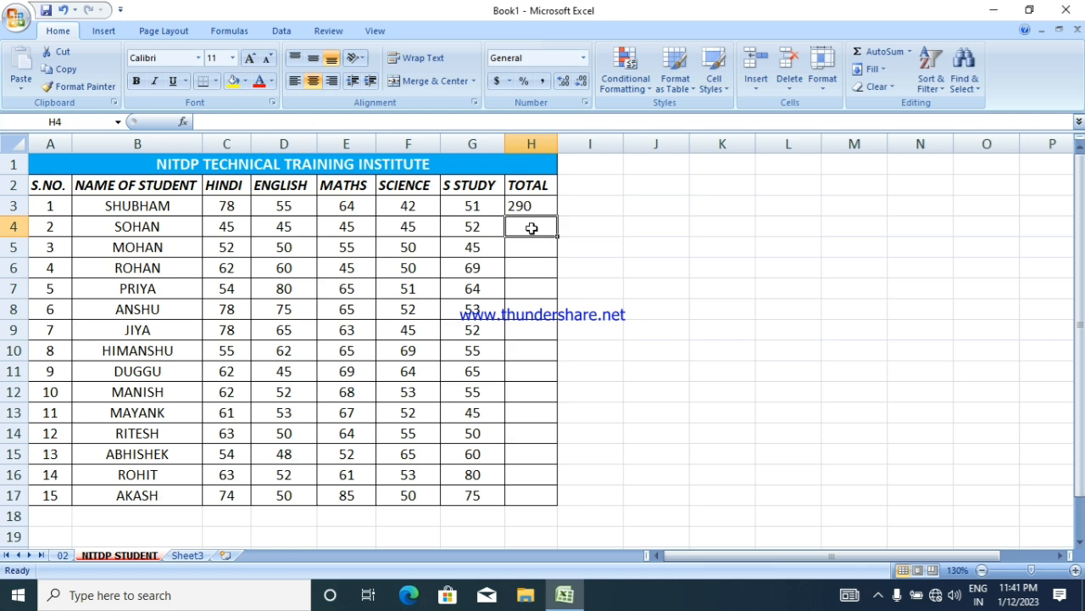
{"action": "left_click", "coordinate": [599, 211]}
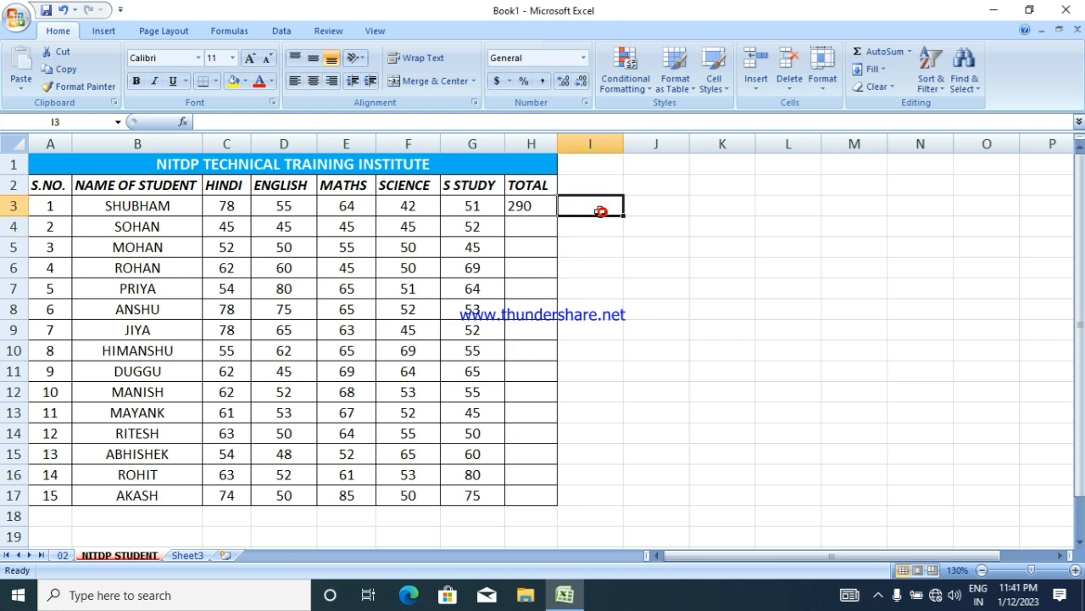
{"action": "left_click", "coordinate": [530, 207]}
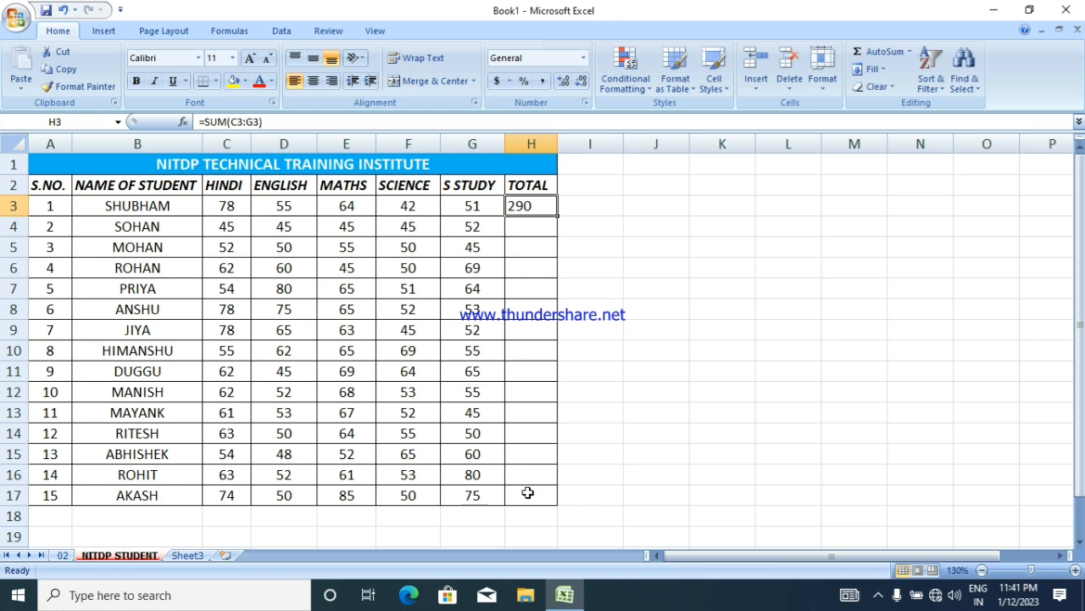
{"action": "left_click", "coordinate": [651, 247]}
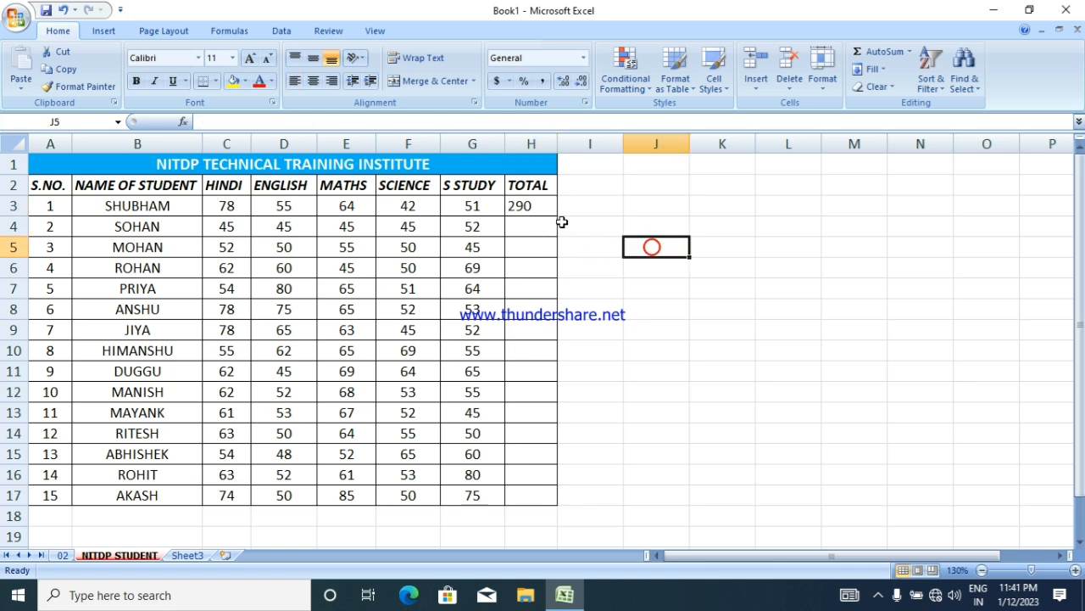
Fill the SUM formula from H3 down through H17 to total every student's marks, and undo the fill
{"action": "left_click", "coordinate": [537, 210]}
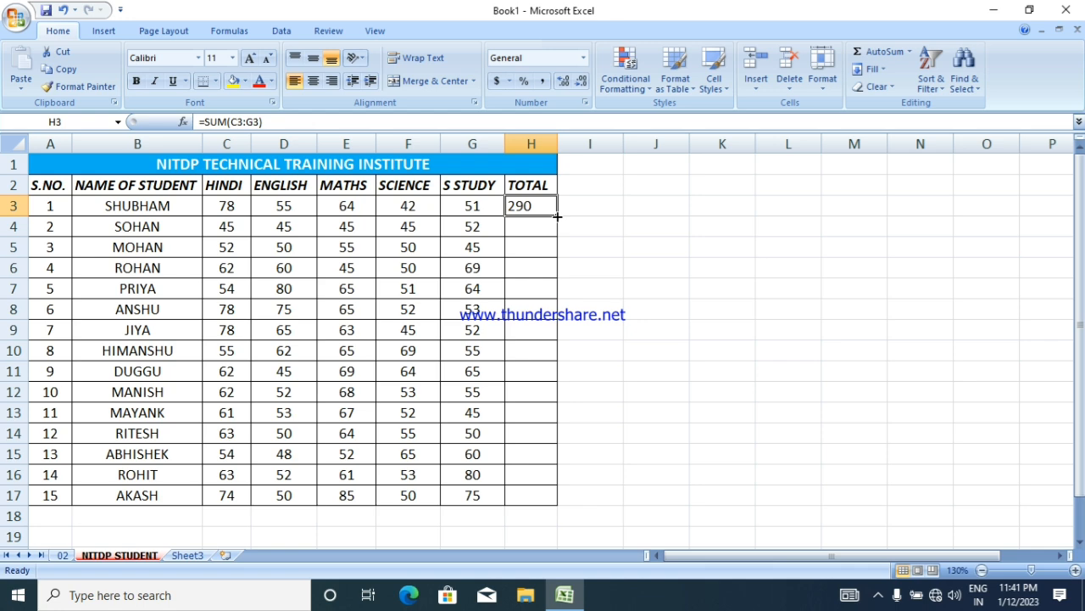
{"action": "left_click_drag", "start_coordinate": [557, 216], "coordinate": [549, 504]}
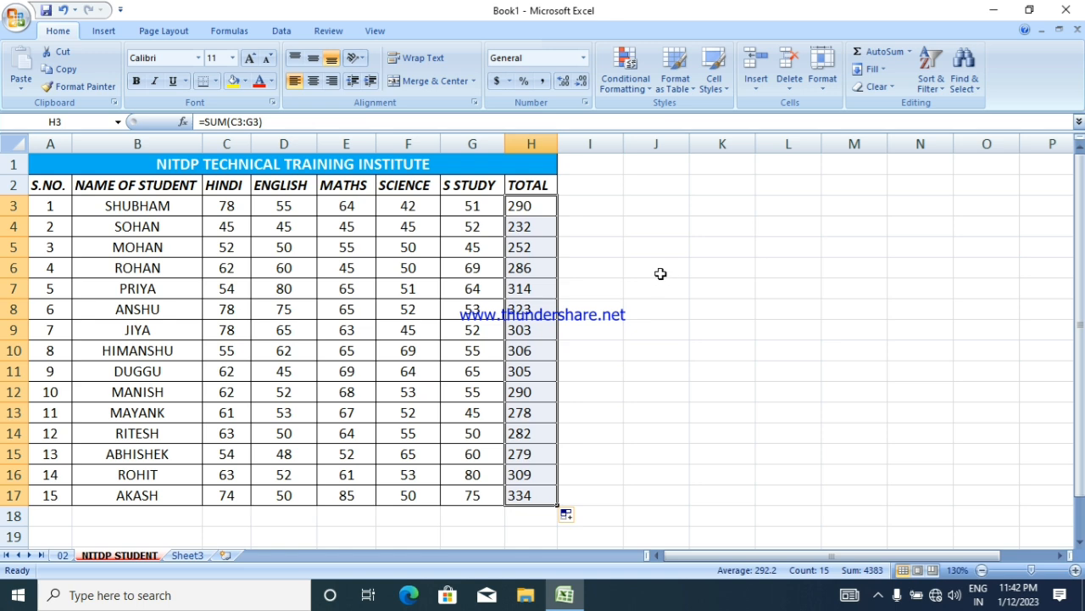
{"action": "left_click", "coordinate": [660, 273]}
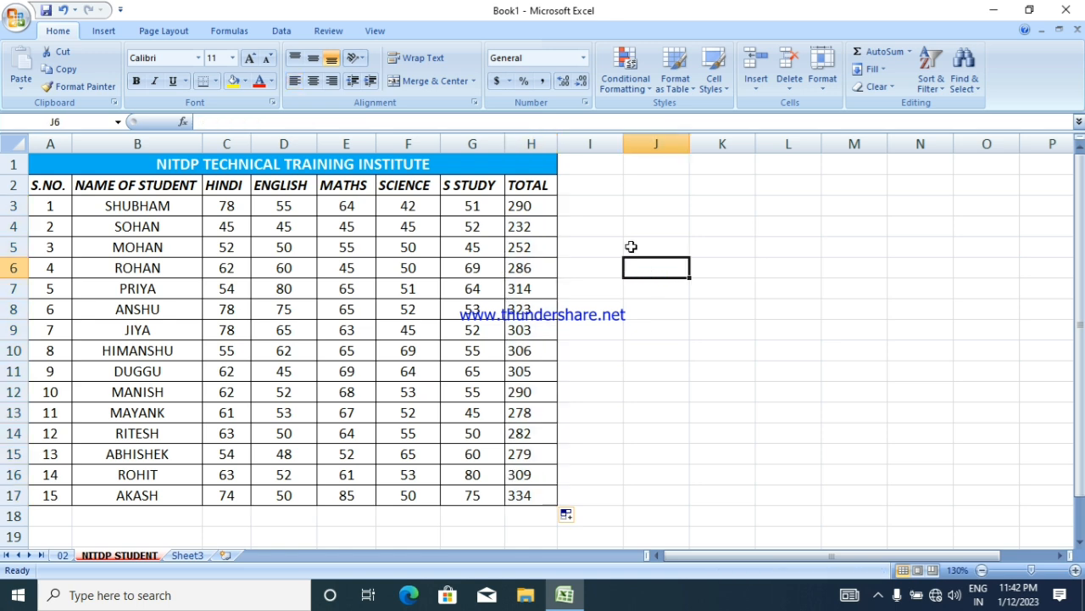
{"action": "left_click", "coordinate": [660, 228]}
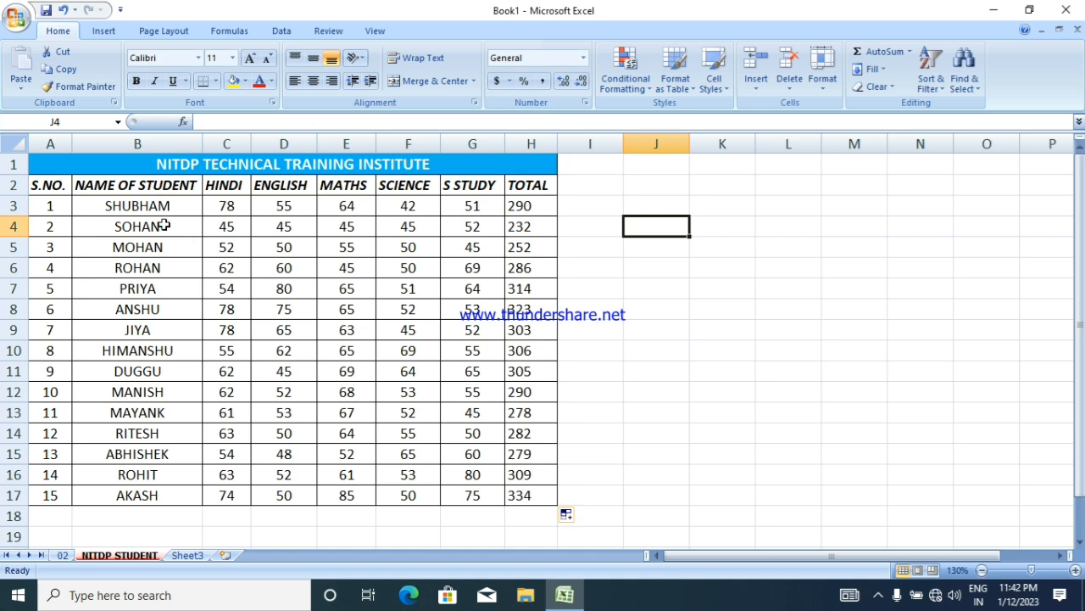
{"action": "left_click", "coordinate": [657, 323]}
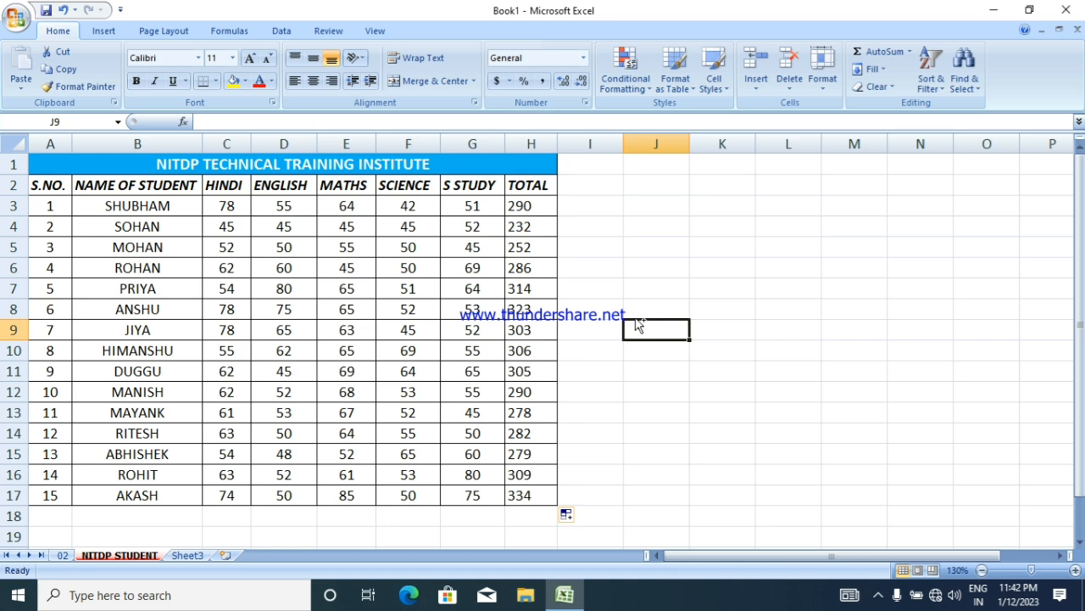
{"action": "key", "text": "ctrl+z"}
{"action": "left_click", "coordinate": [629, 288]}
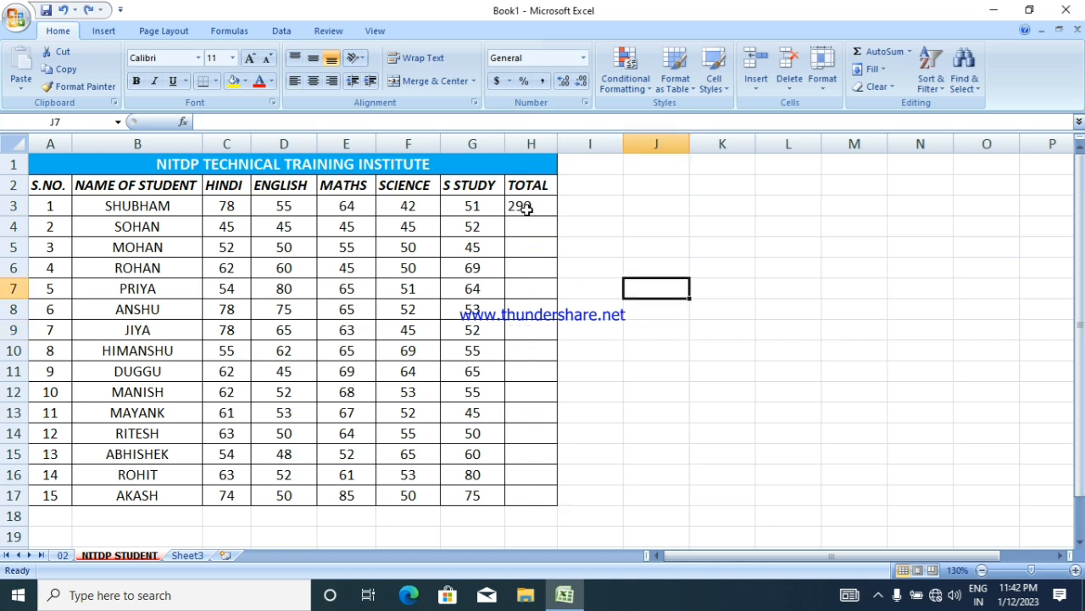
Repeat the fill of the H3 total formula down to H17 and undo it again
{"action": "left_click", "coordinate": [531, 206]}
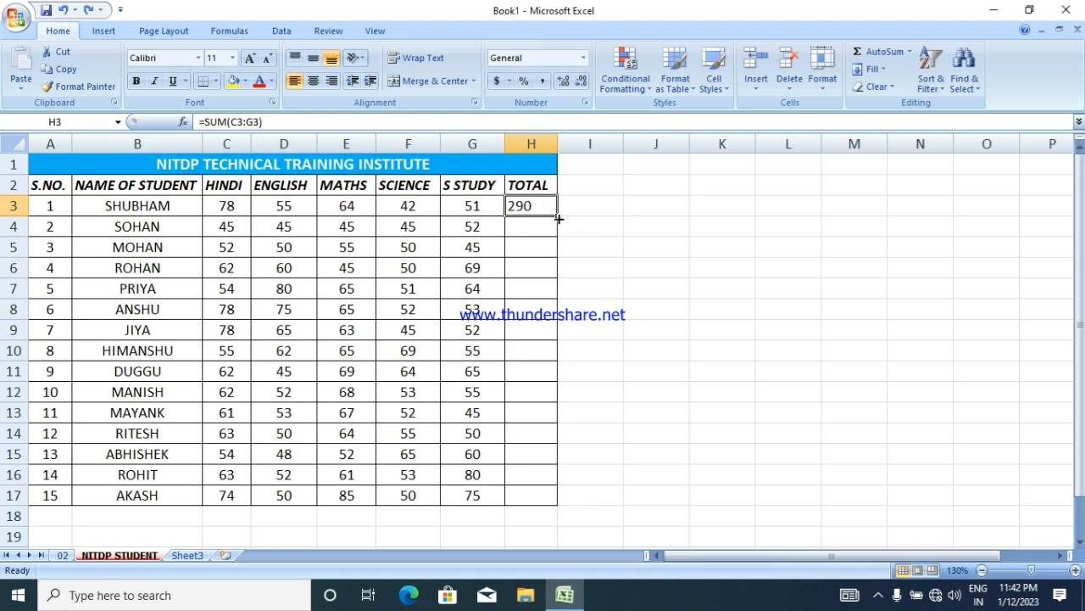
{"action": "left_click_drag", "start_coordinate": [558, 220], "coordinate": [557, 501]}
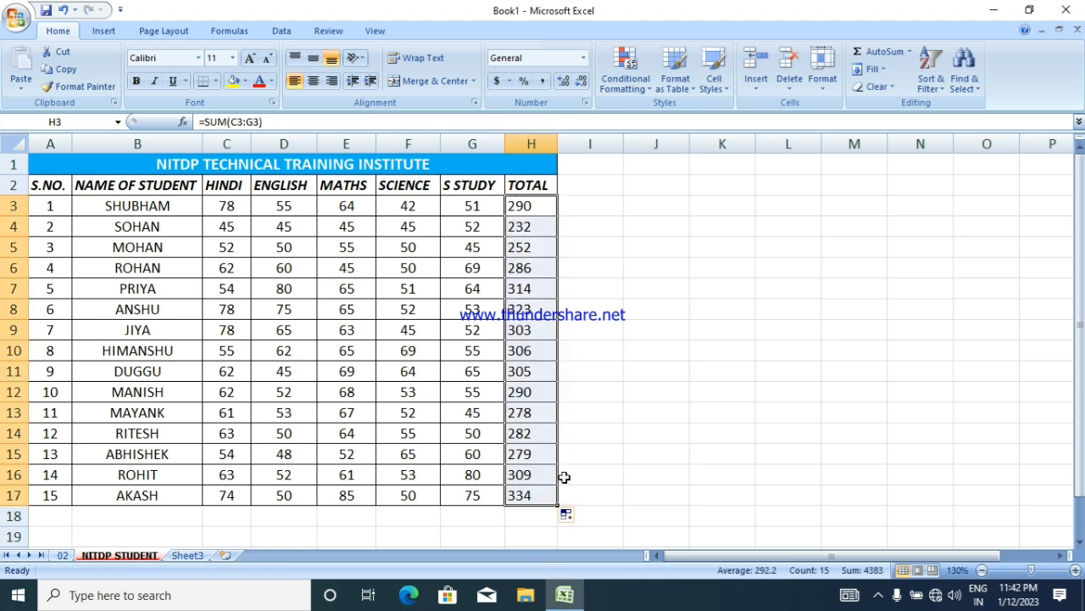
{"action": "left_click", "coordinate": [694, 353]}
{"action": "key", "text": "ctrl+z"}
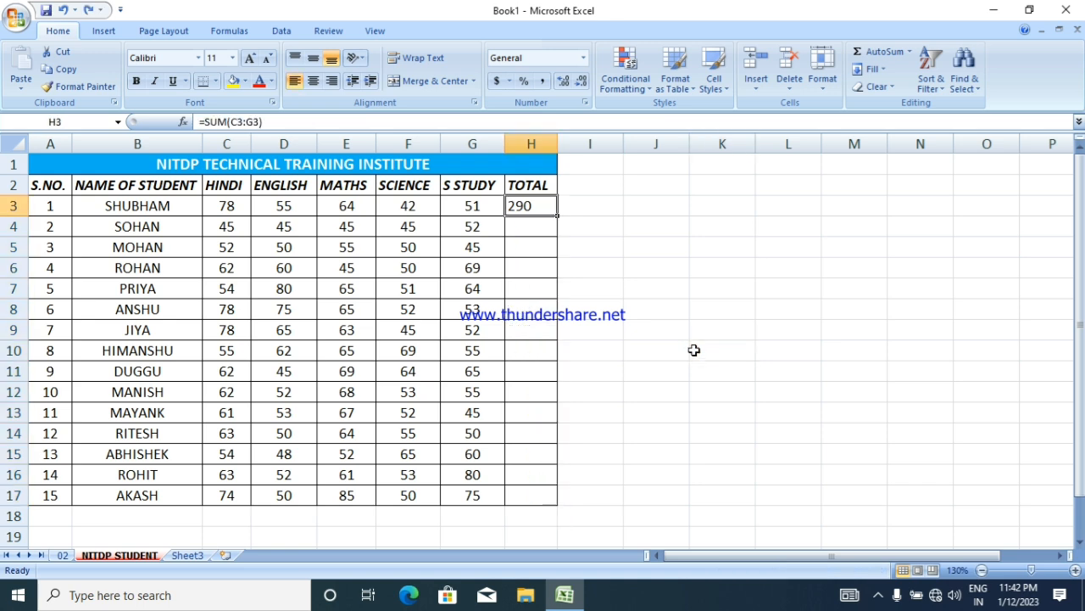
Auto-fill the SUM formula from H3 down to the last student's row, covering H3:H17
{"action": "left_click", "coordinate": [657, 271]}
{"action": "left_click", "coordinate": [529, 207]}
{"action": "double_click", "coordinate": [558, 216]}
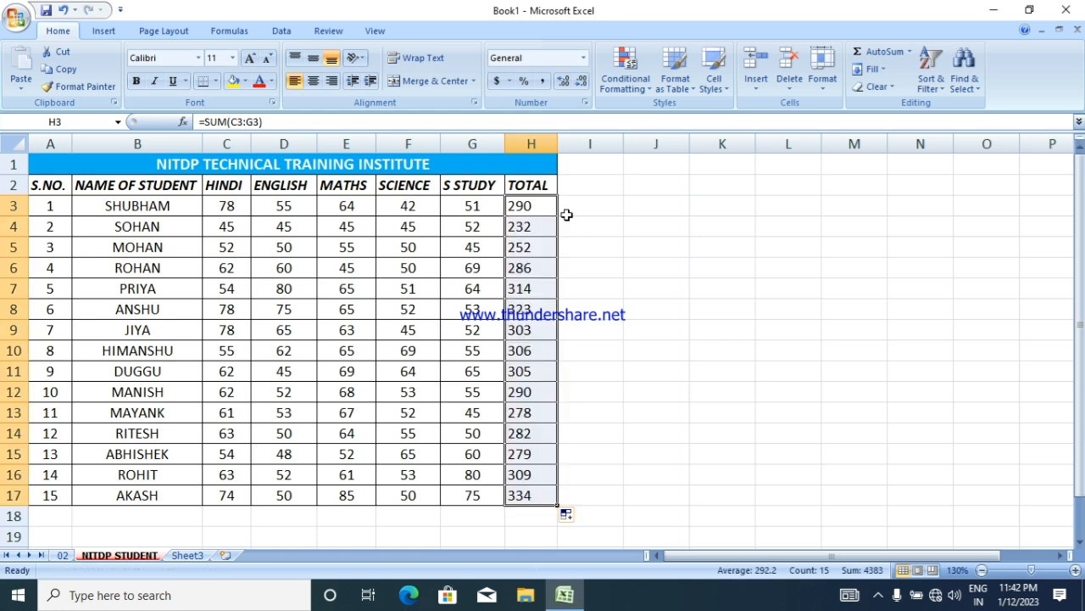
{"action": "left_click", "coordinate": [679, 207]}
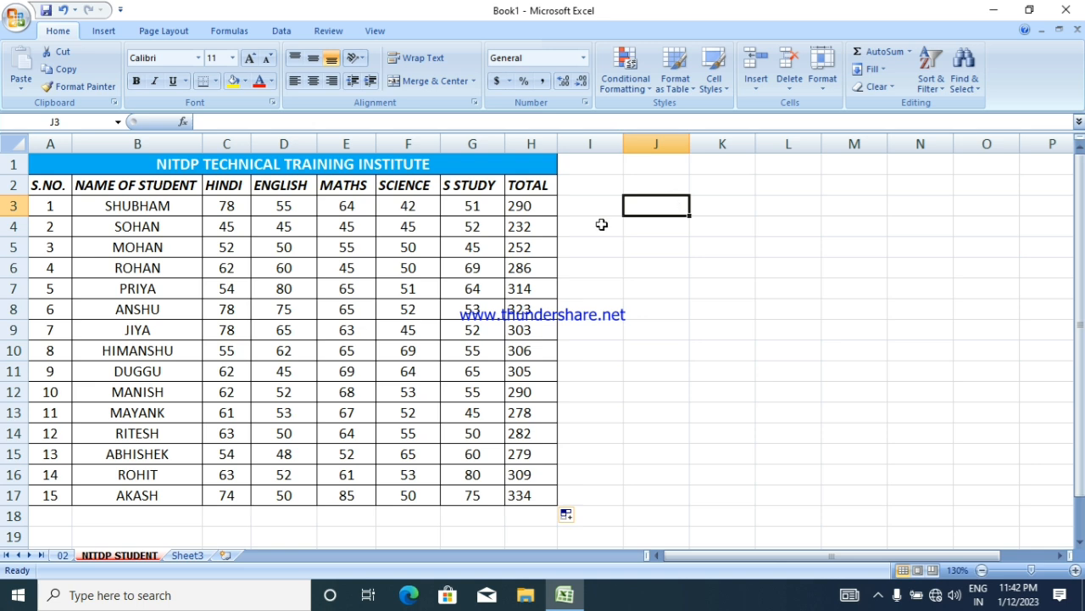
Enter =SUM(H3:H17) in H18 to add up all the students' totals
{"action": "left_click_drag", "start_coordinate": [530, 208], "coordinate": [528, 484]}
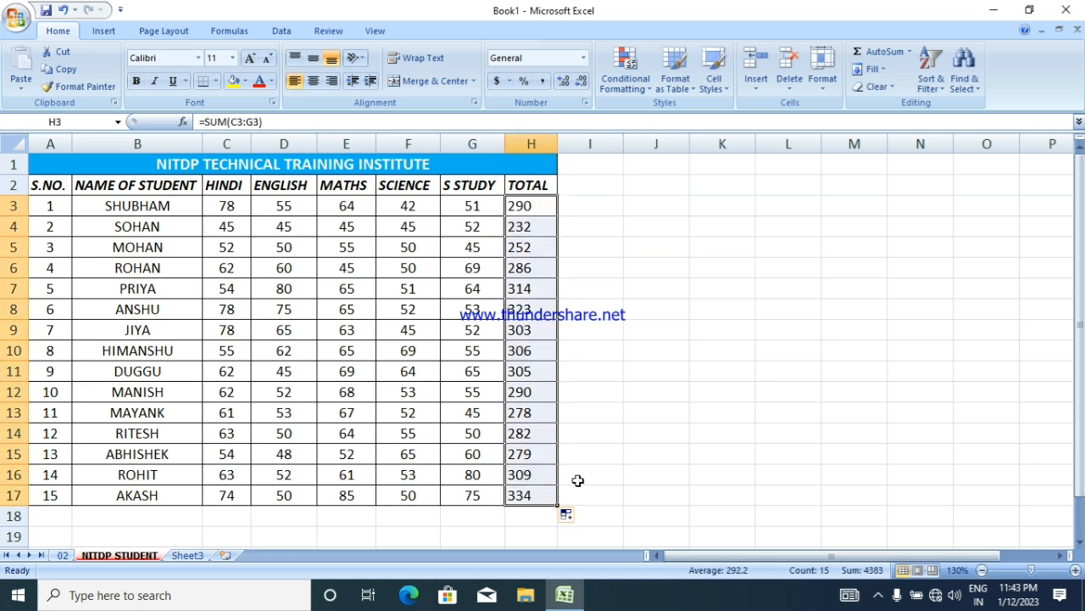
{"action": "scroll", "coordinate": [593, 449], "scroll_direction": "down", "scroll_amount": 2}
{"action": "left_click", "coordinate": [584, 411]}
{"action": "left_click", "coordinate": [529, 395]}
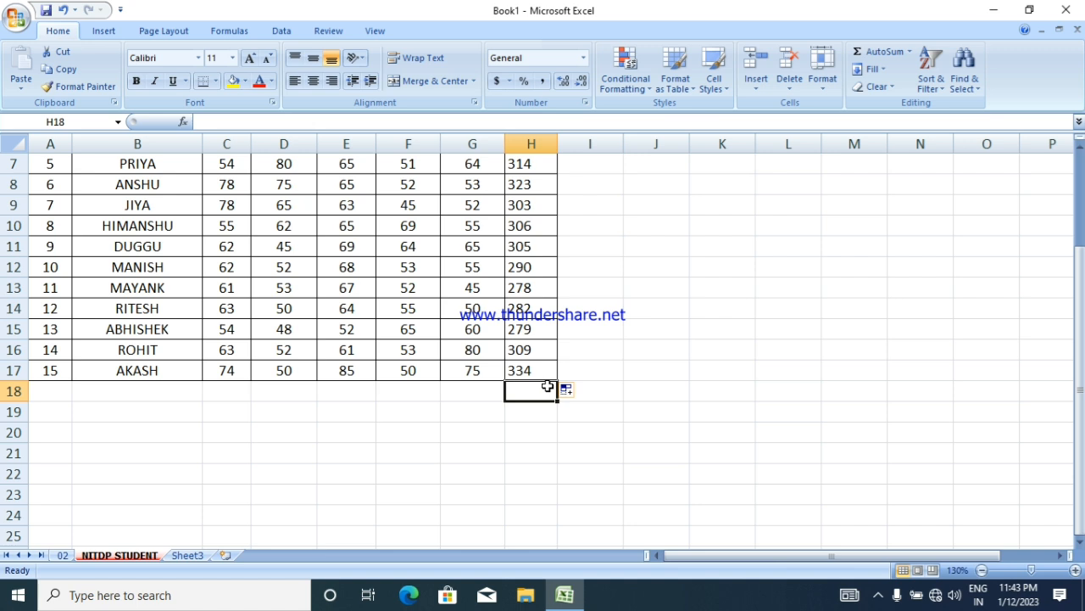
{"action": "type", "text": "=SUM"}
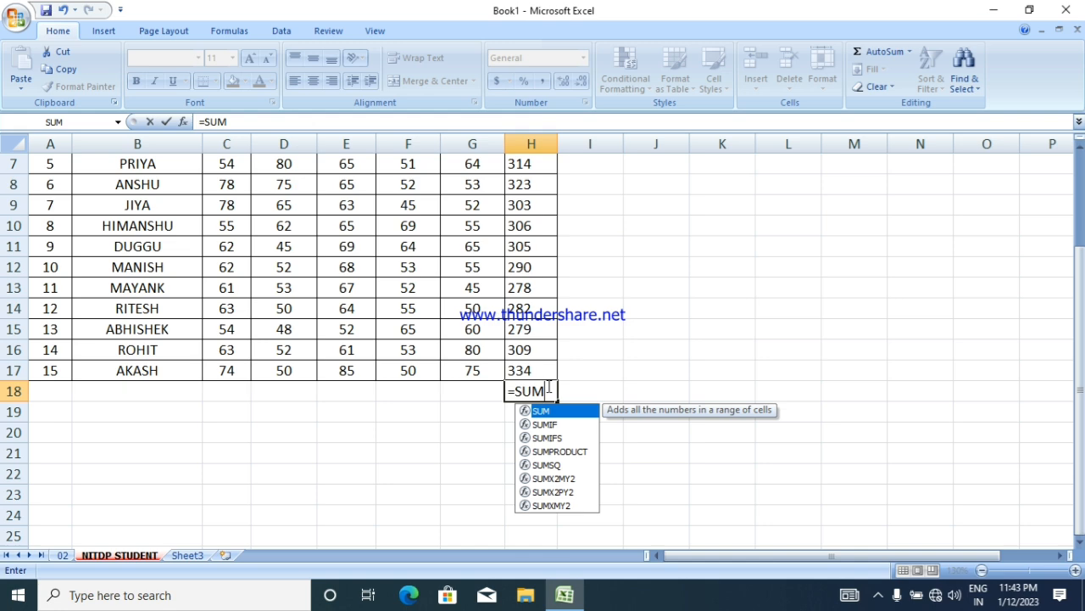
{"action": "type", "text": "("}
{"action": "scroll", "coordinate": [514, 350], "scroll_direction": "up", "scroll_amount": 2}
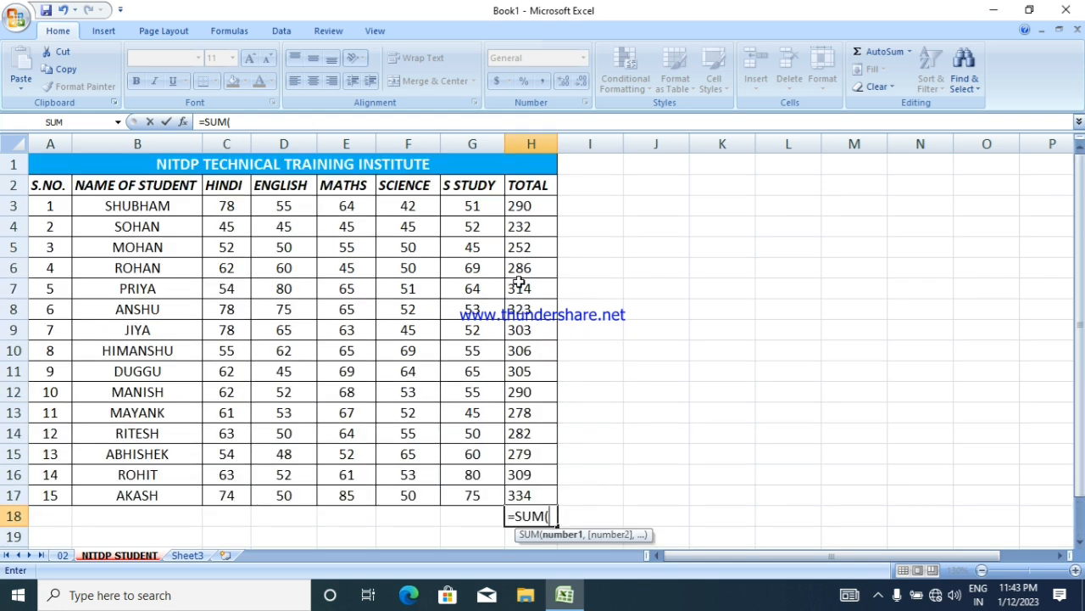
{"action": "left_click_drag", "start_coordinate": [528, 208], "coordinate": [540, 496]}
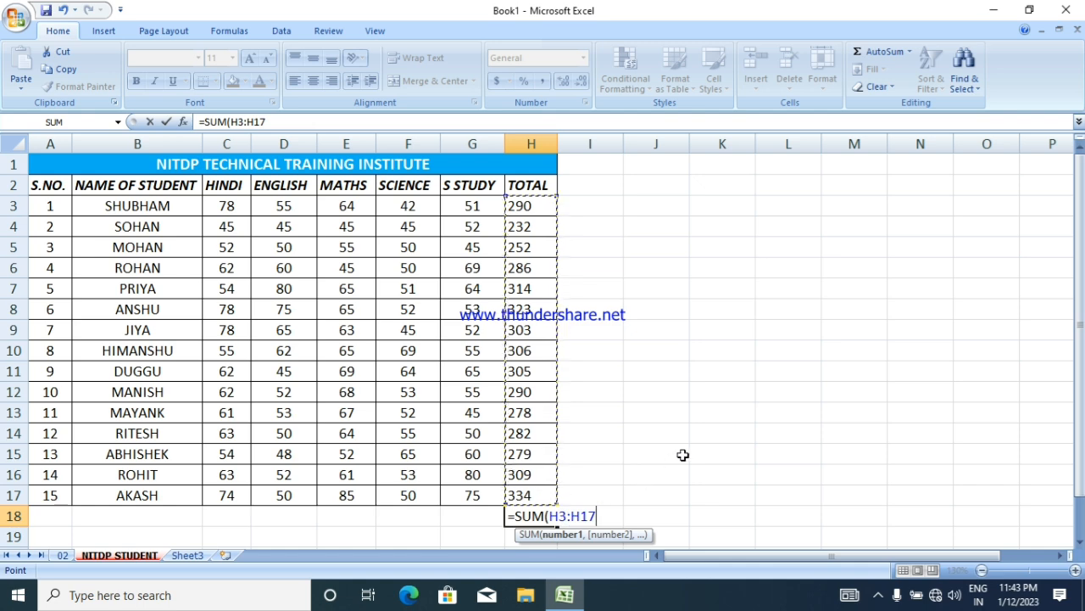
{"action": "type", "text": ")"}
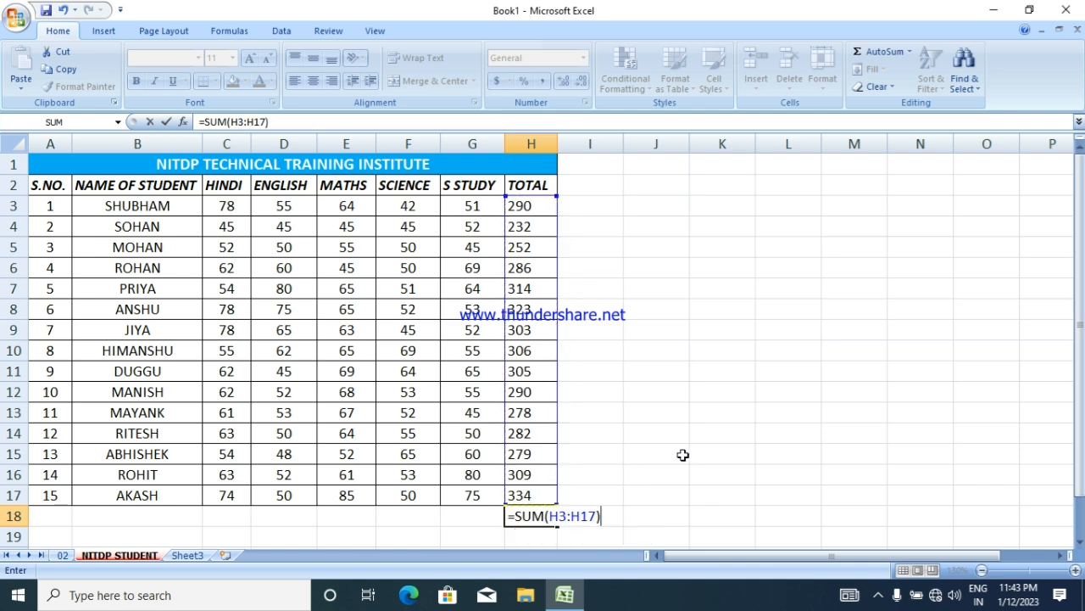
{"action": "key", "text": "Return"}
{"action": "left_click", "coordinate": [674, 395]}
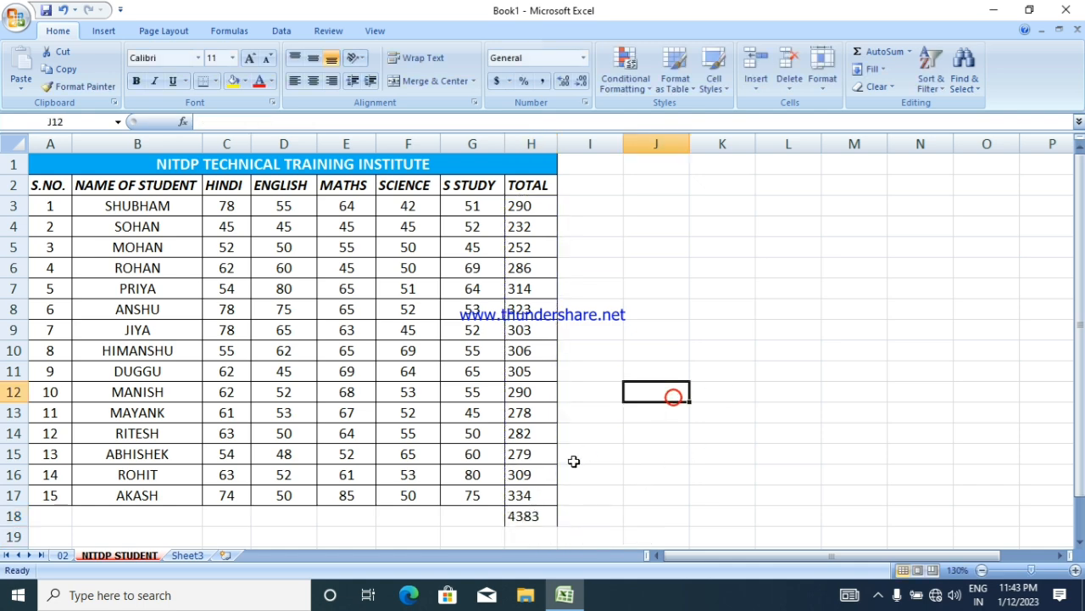
Delete the grand total from H18, below the TOTAL column
{"action": "scroll", "coordinate": [580, 450], "scroll_direction": "down", "scroll_amount": 1}
{"action": "left_click", "coordinate": [526, 453]}
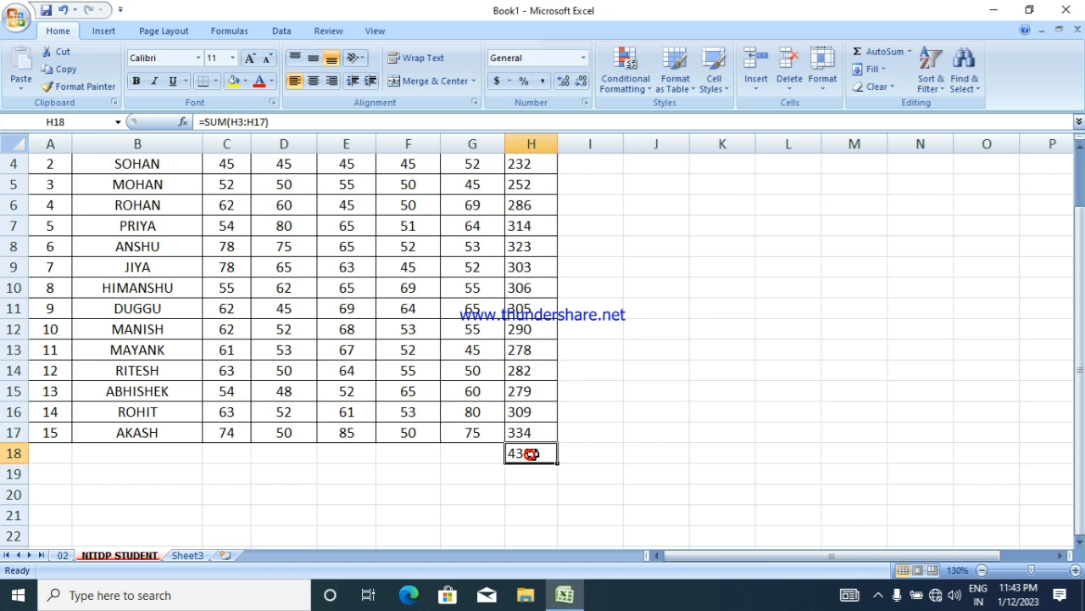
{"action": "key", "text": "Delete"}
{"action": "left_click", "coordinate": [662, 400]}
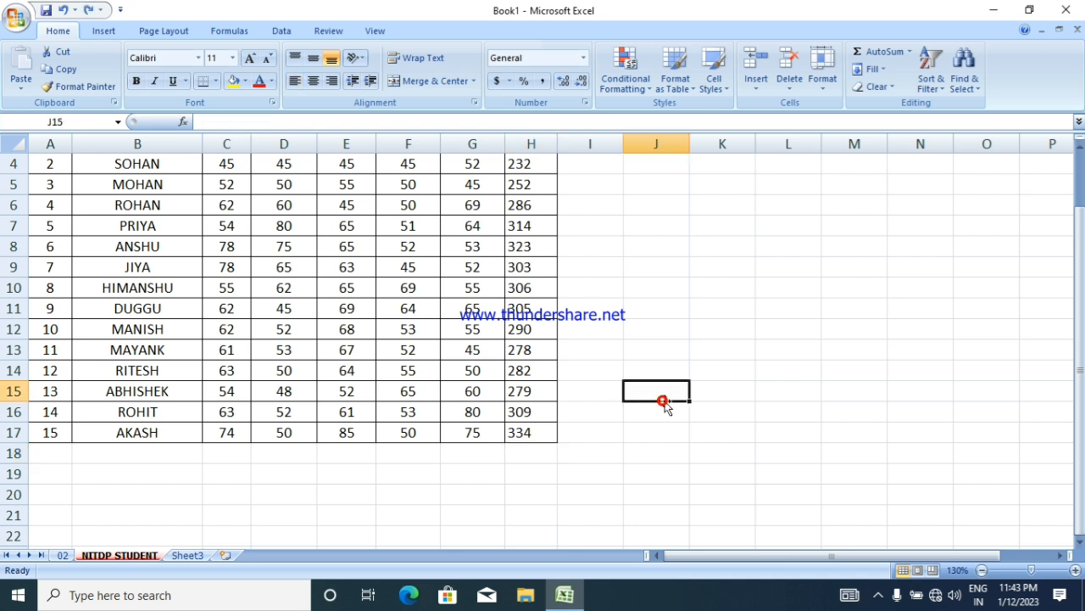
{"action": "left_click", "coordinate": [788, 515]}
{"action": "left_click", "coordinate": [878, 594]}
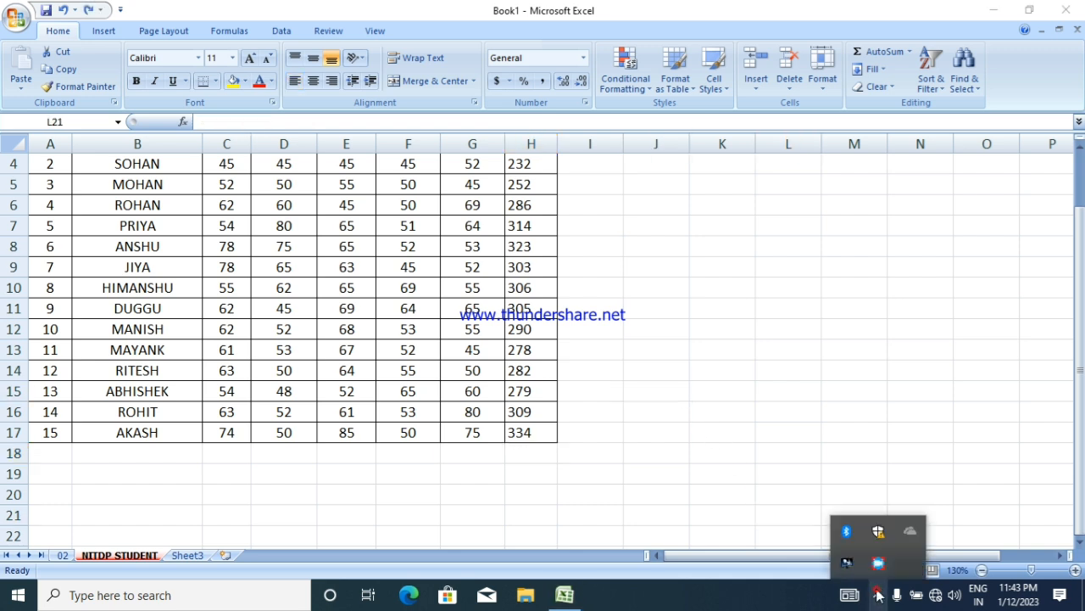